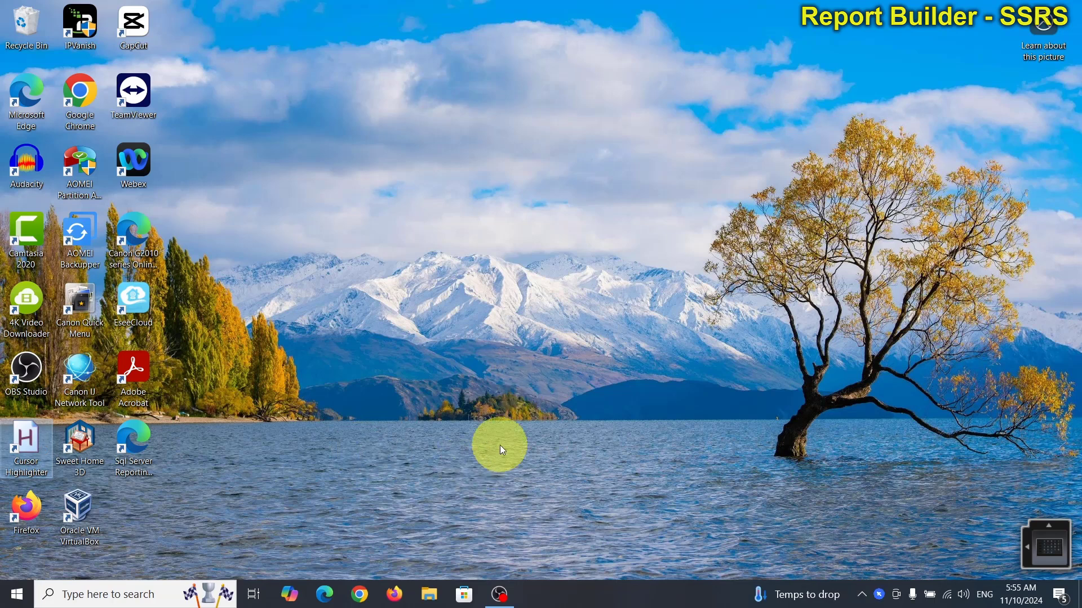
Step: Close the Paint window opened by mistake and launch SQL Server Management Studio from Windows search
click(140, 595)
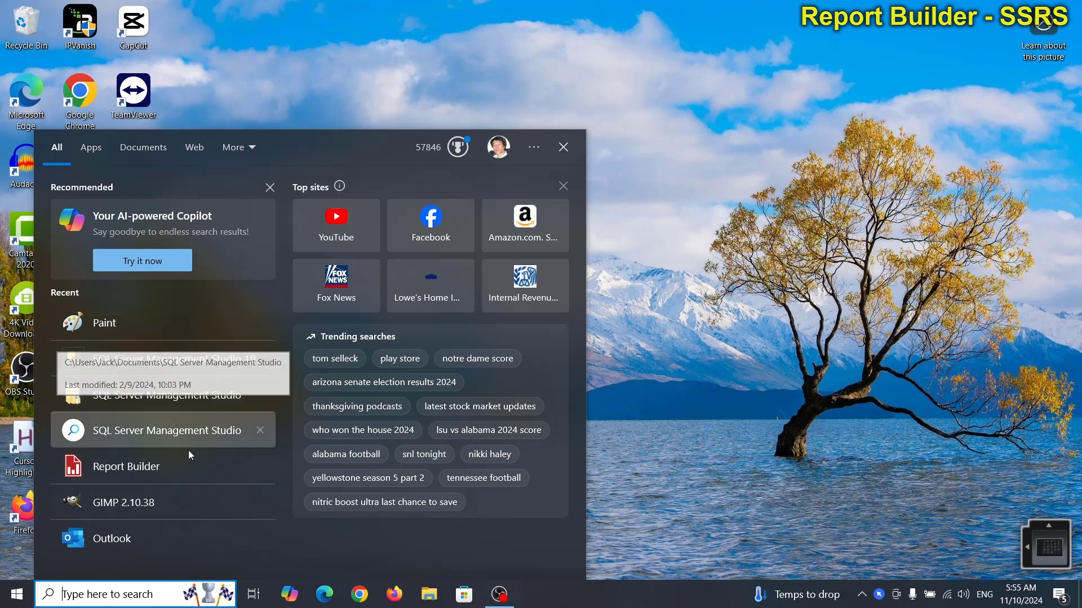
click(128, 317)
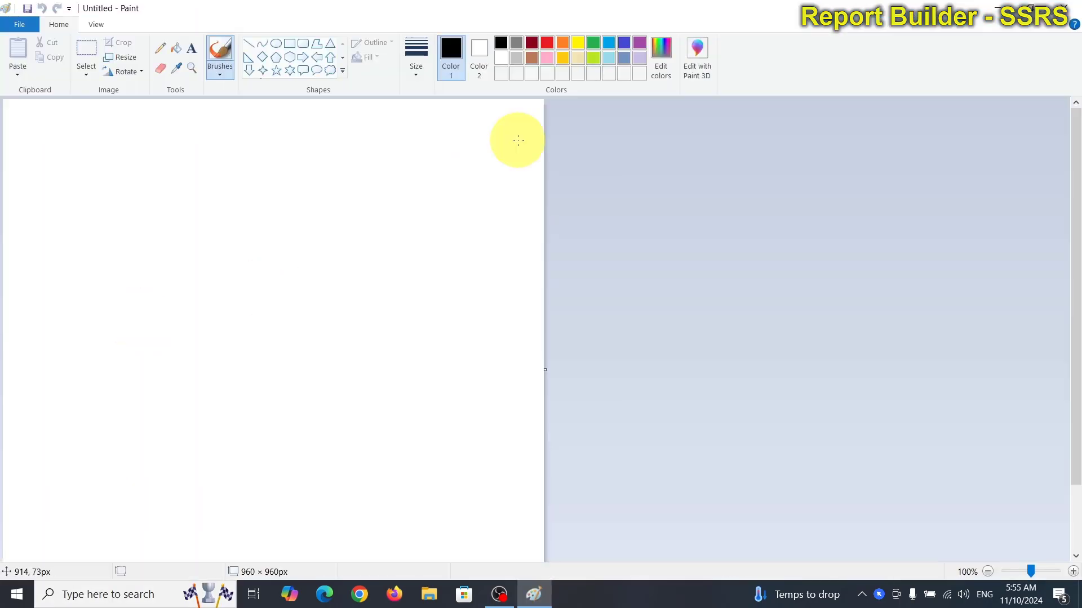
click(1073, 8)
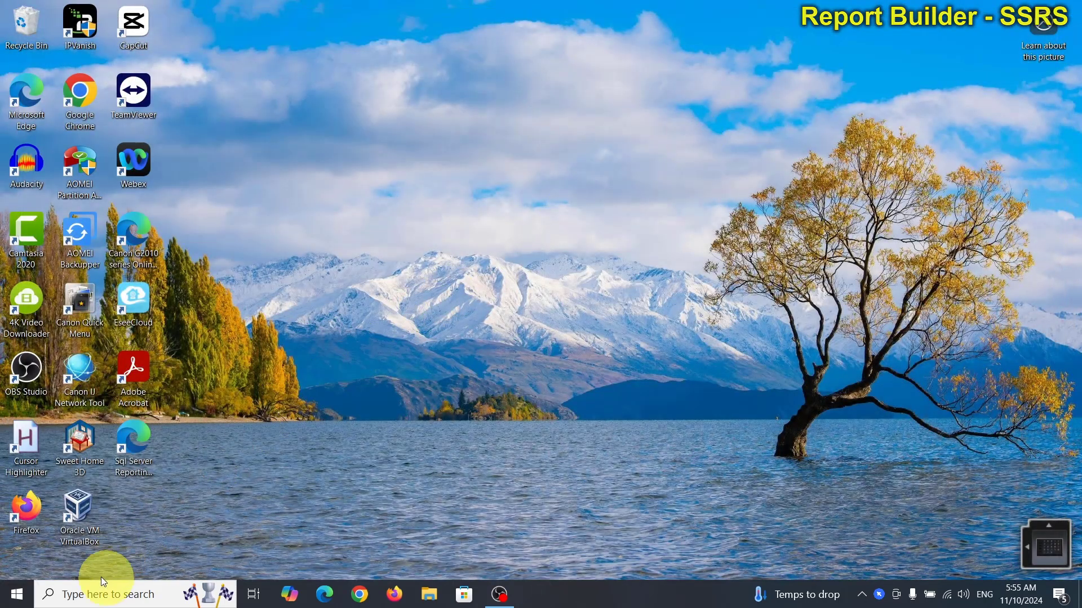
click(85, 593)
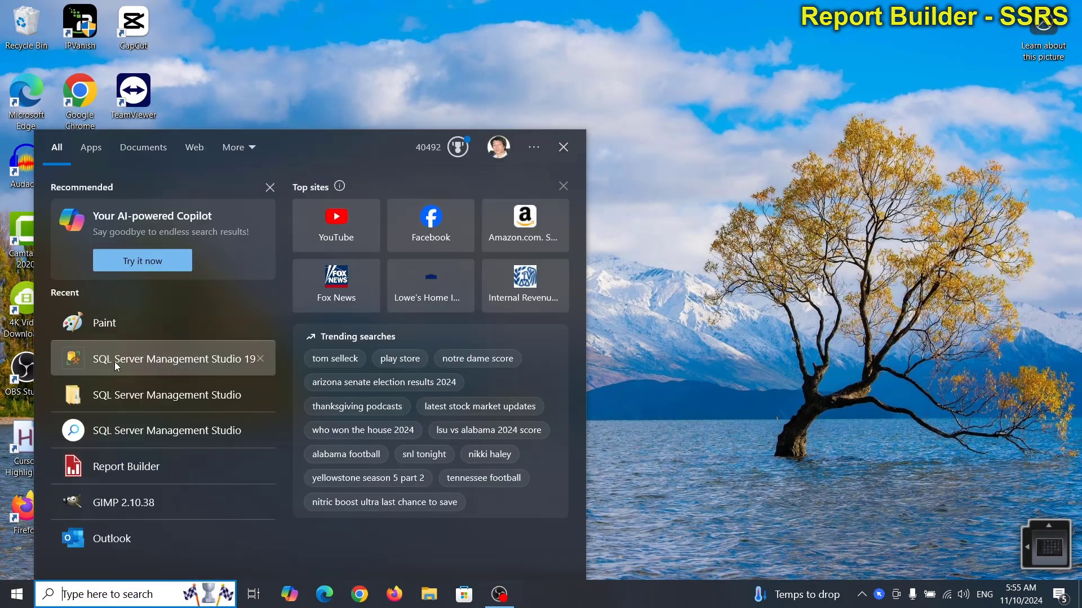
click(114, 361)
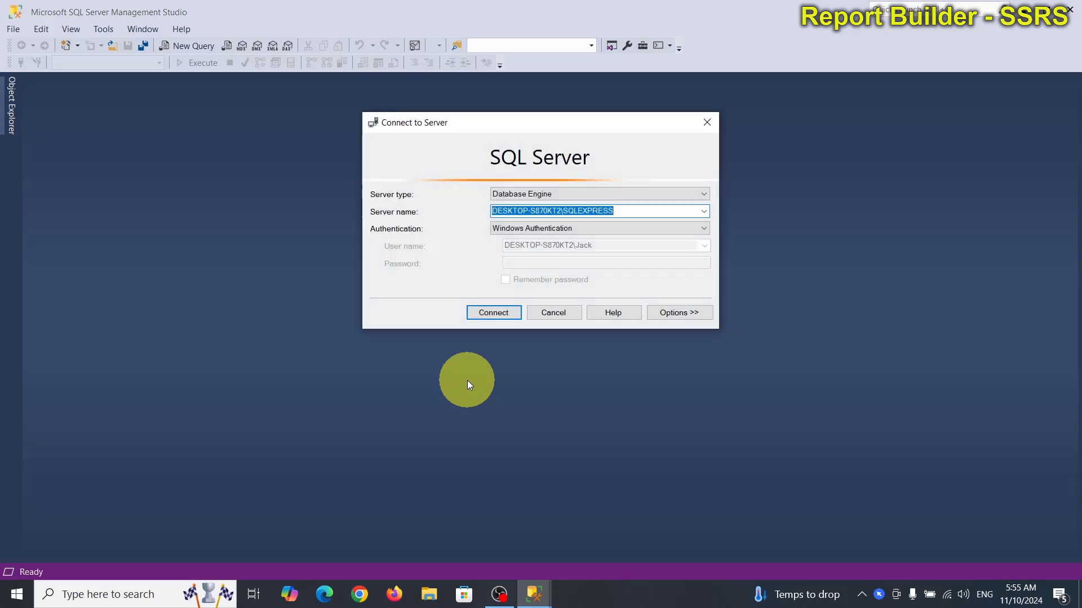
Step: Connect to the local SQLEXPRESS server and start a new blank query window against master
click(504, 315)
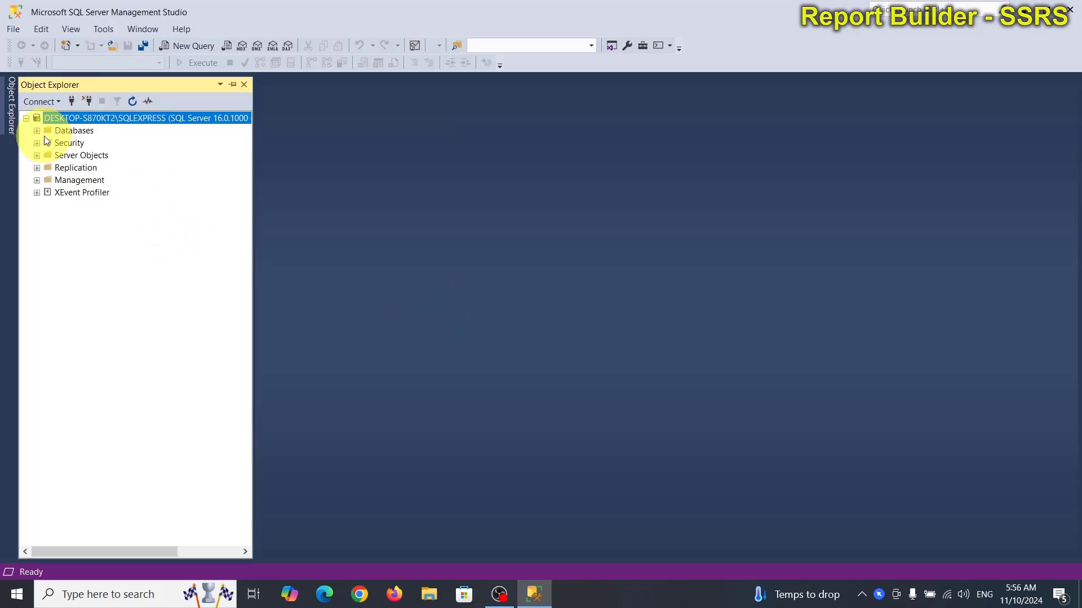
click(186, 46)
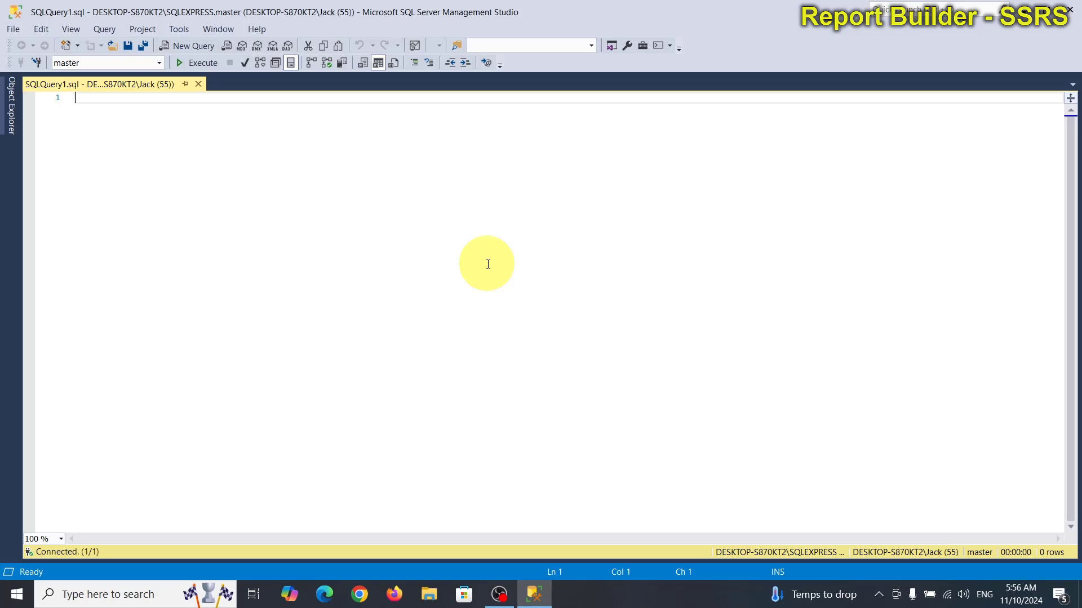
Step: Run 'use LotteryPool go select * from LotteryDraw order by DrawDate desc' and widen the DrawDate column
text(use lot)
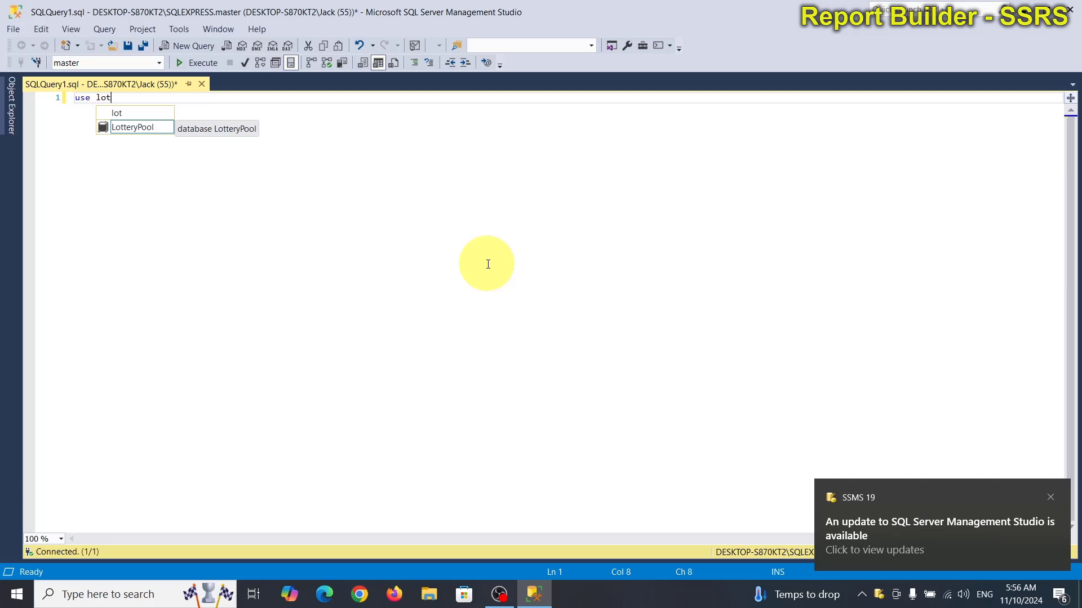
key(Tab)
key(Return)
text(go)
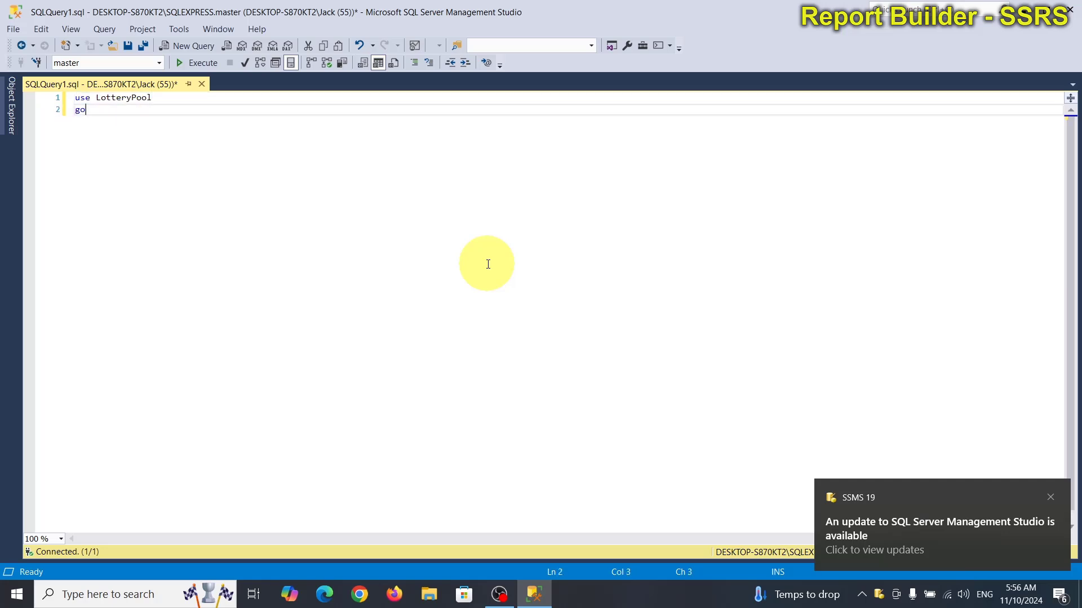
key(Return)
key(Return)
text(s)
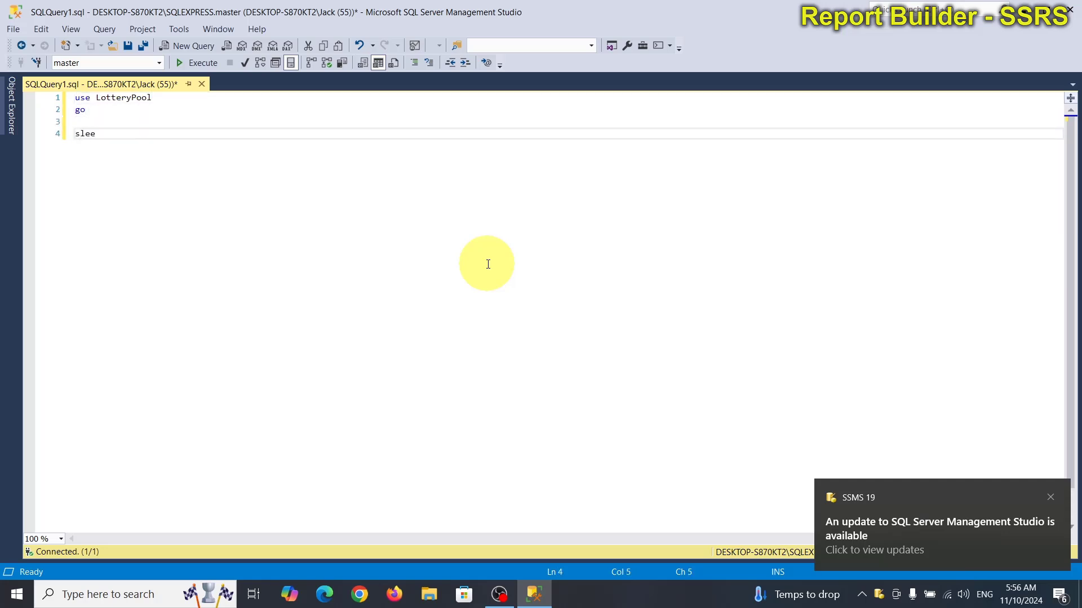
text(elect)
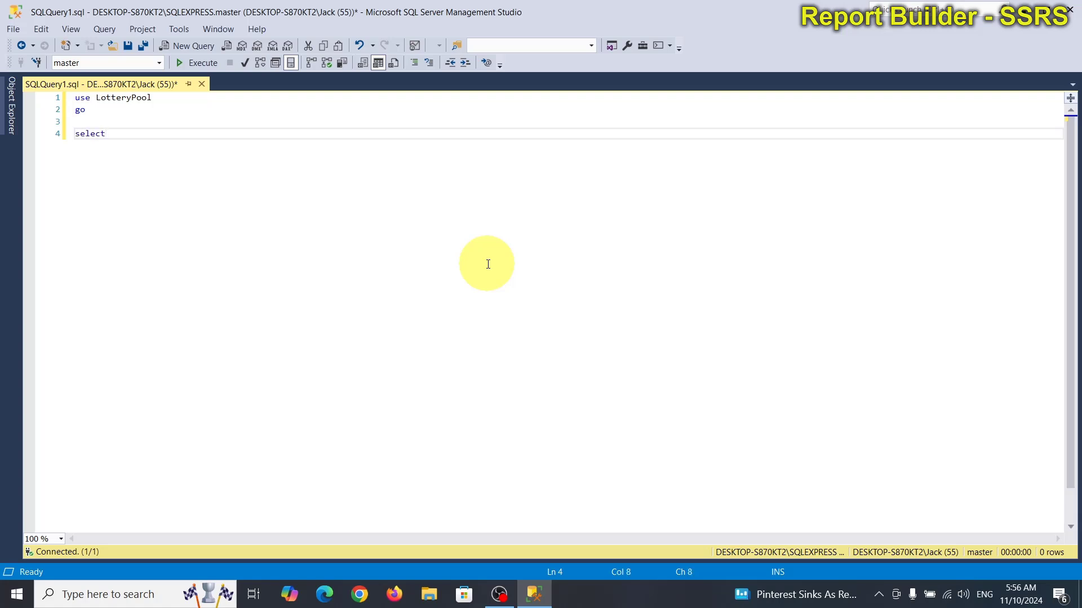
text( * from lotteryDraw order)
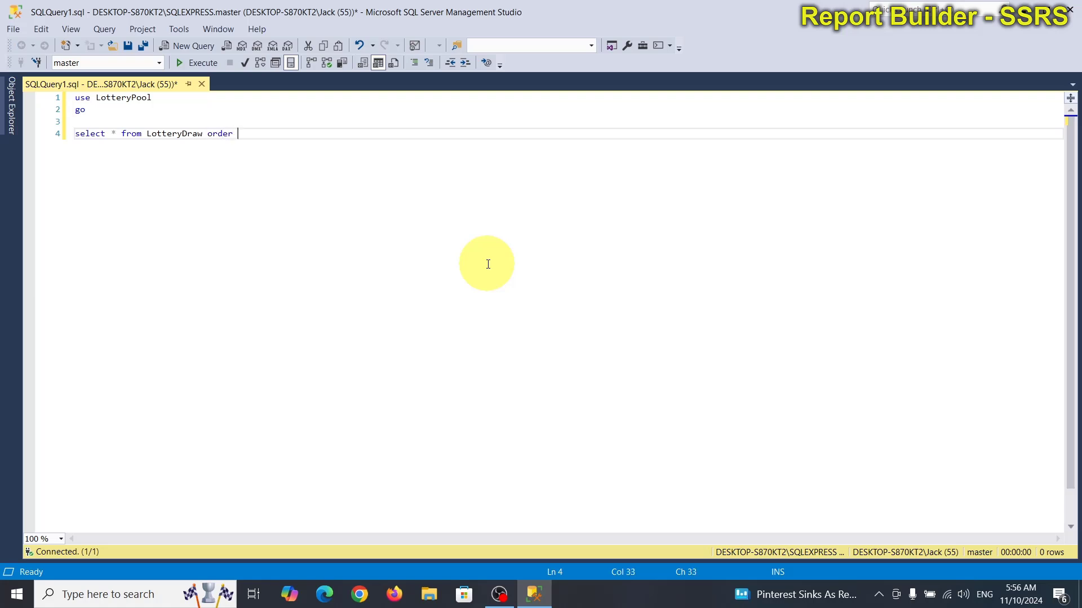
text( by dra)
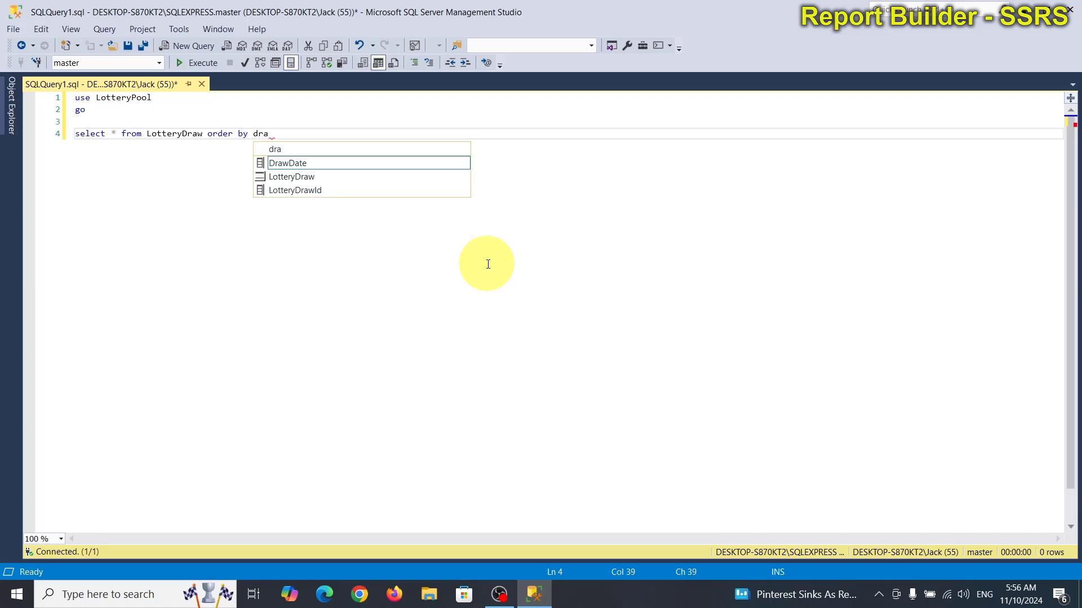
text(awDate desc)
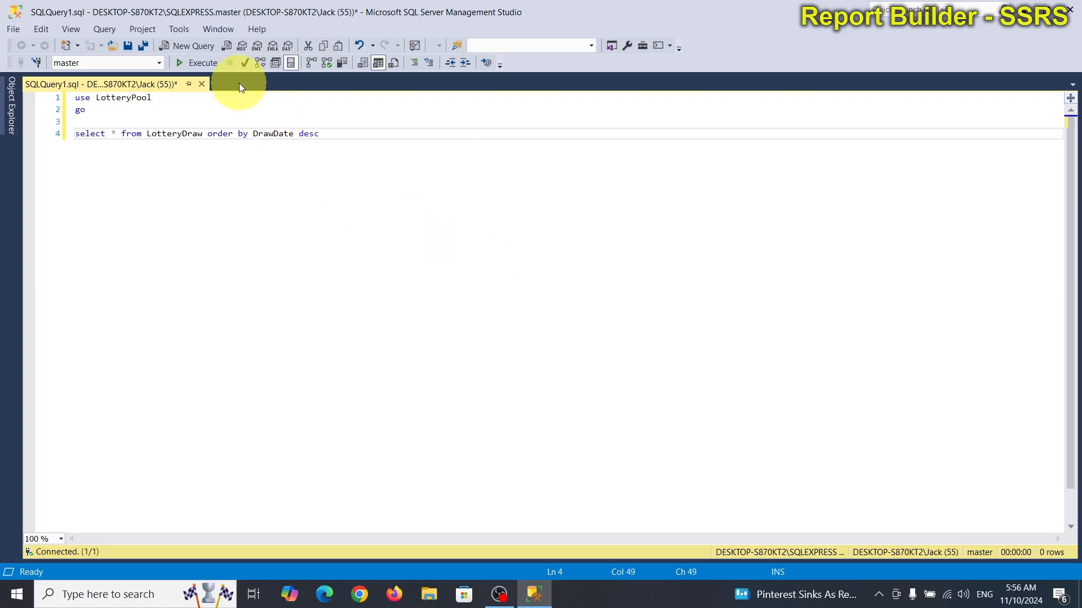
click(203, 62)
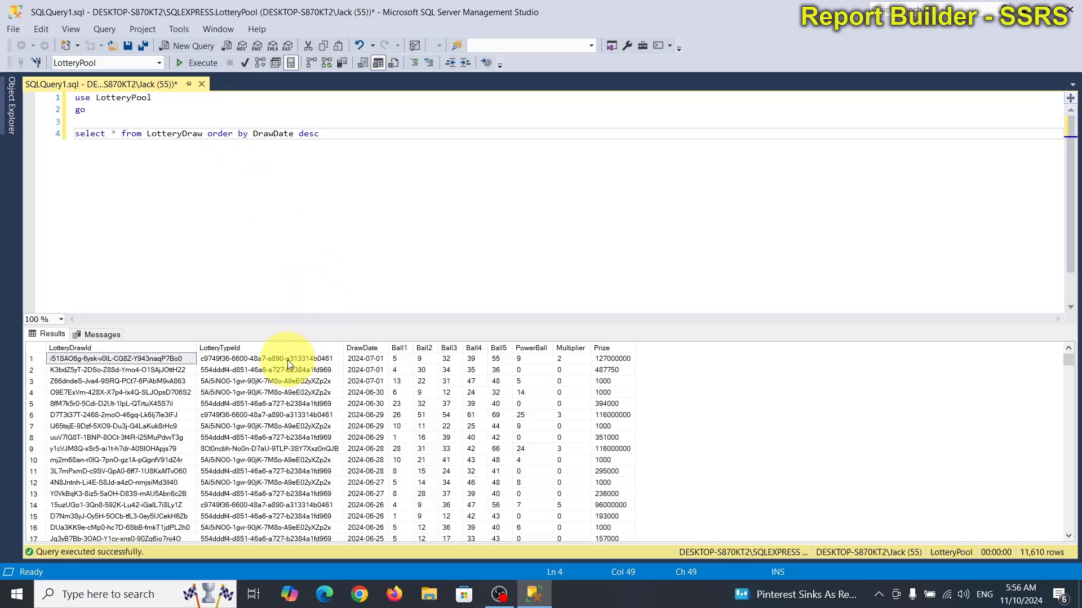
click(363, 359)
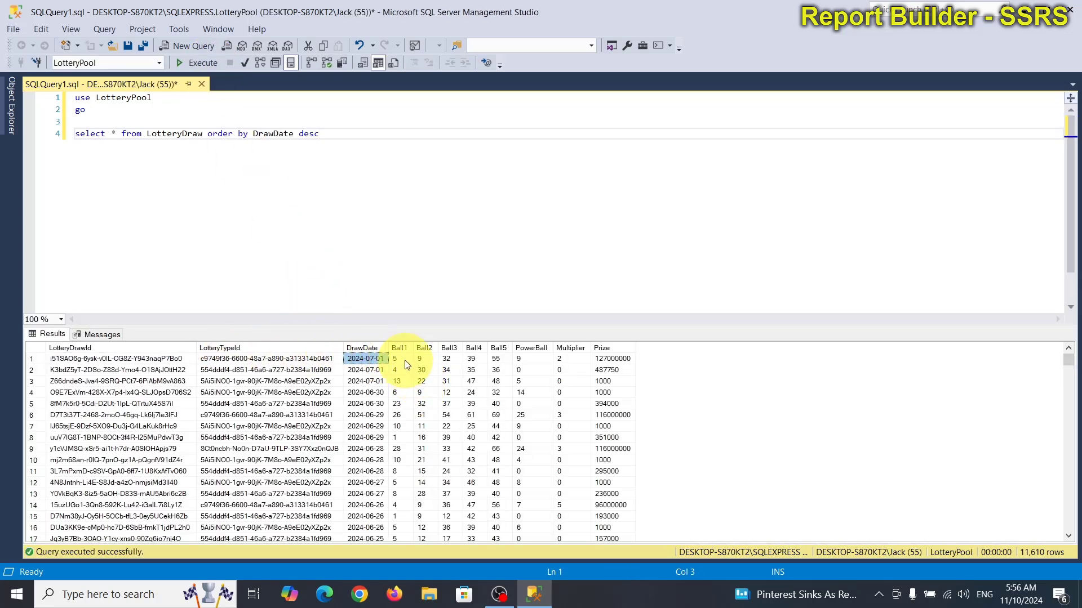
drag(391, 345, 409, 346)
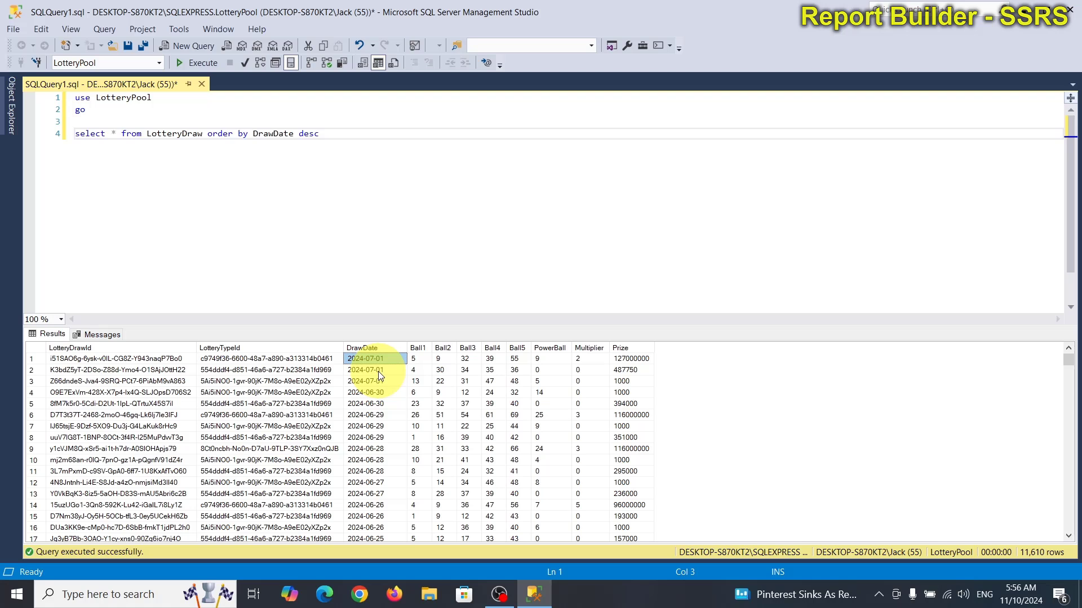
Step: In Edge, search 'north carolina lottery' and go to the NC Education Lottery Powerball page
click(329, 596)
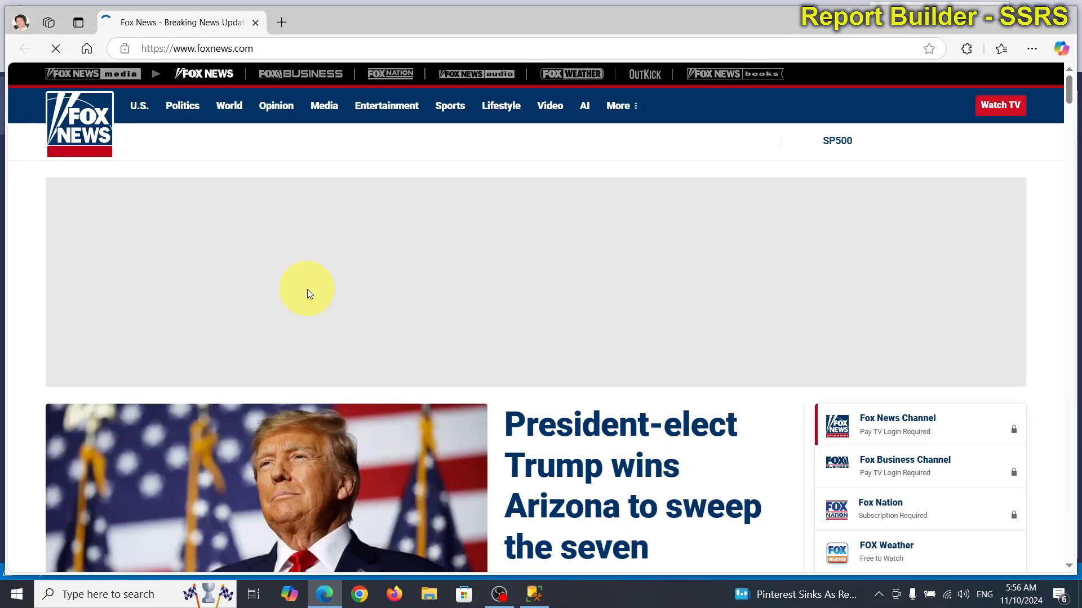
click(273, 48)
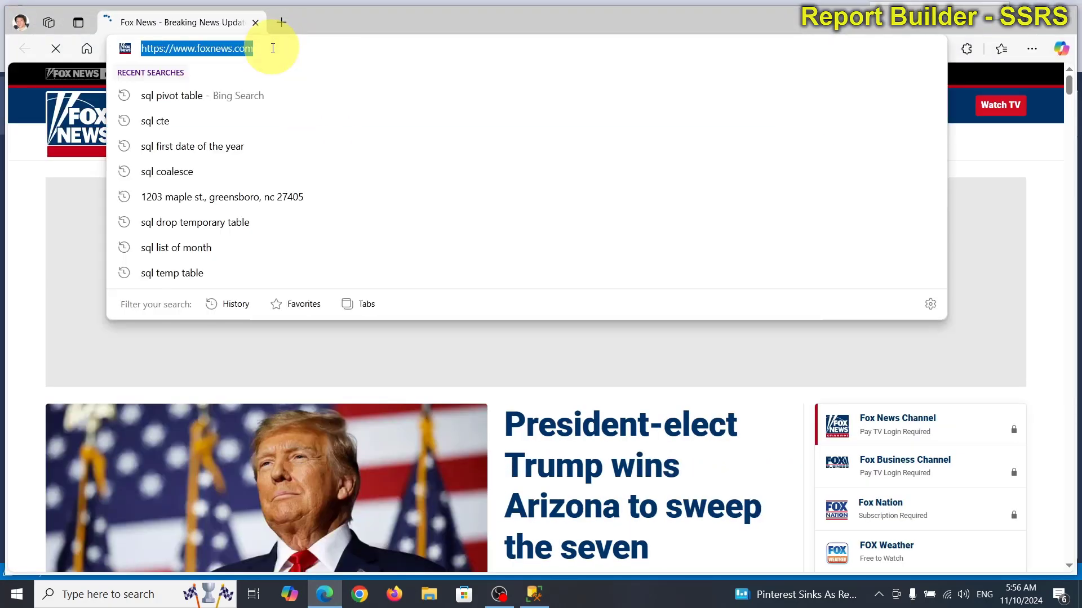
text(lott)
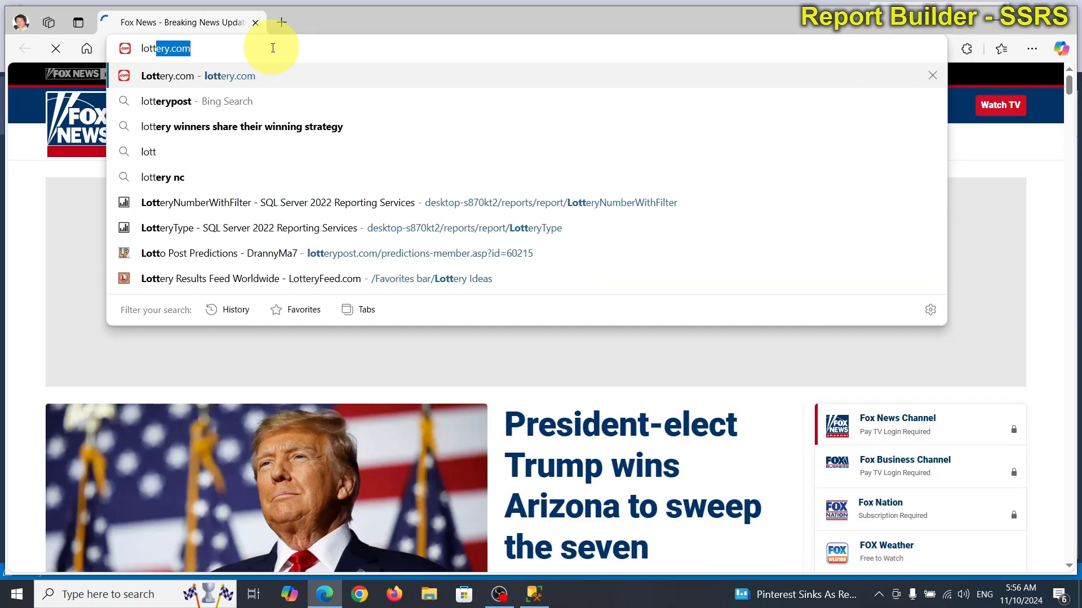
key(BackSpace)
key(BackSpace)
key(BackSpace)
key(BackSpace)
key(BackSpace)
text(no)
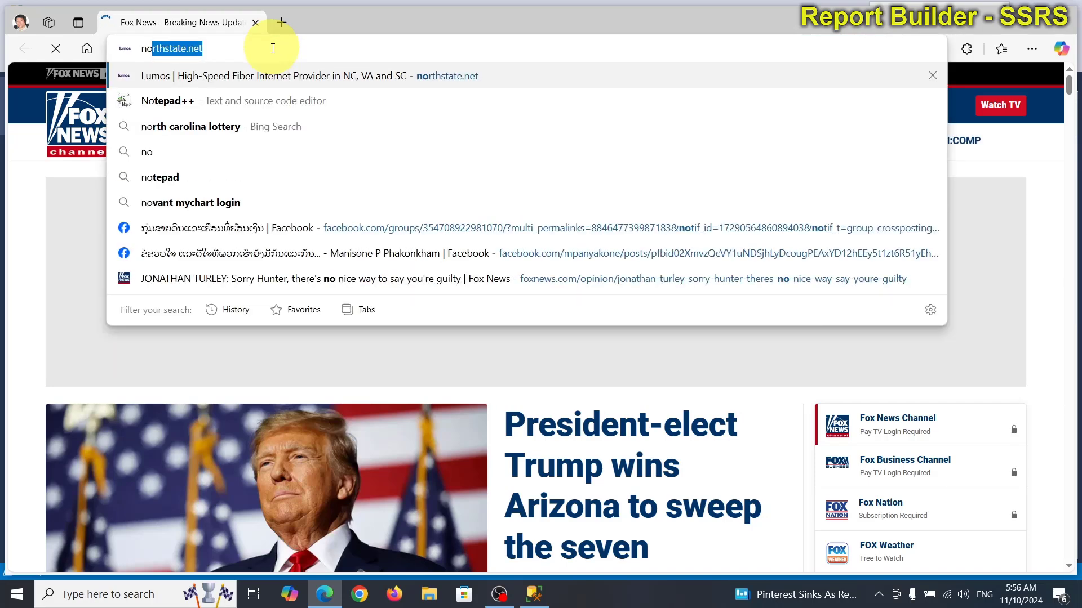
text(r)
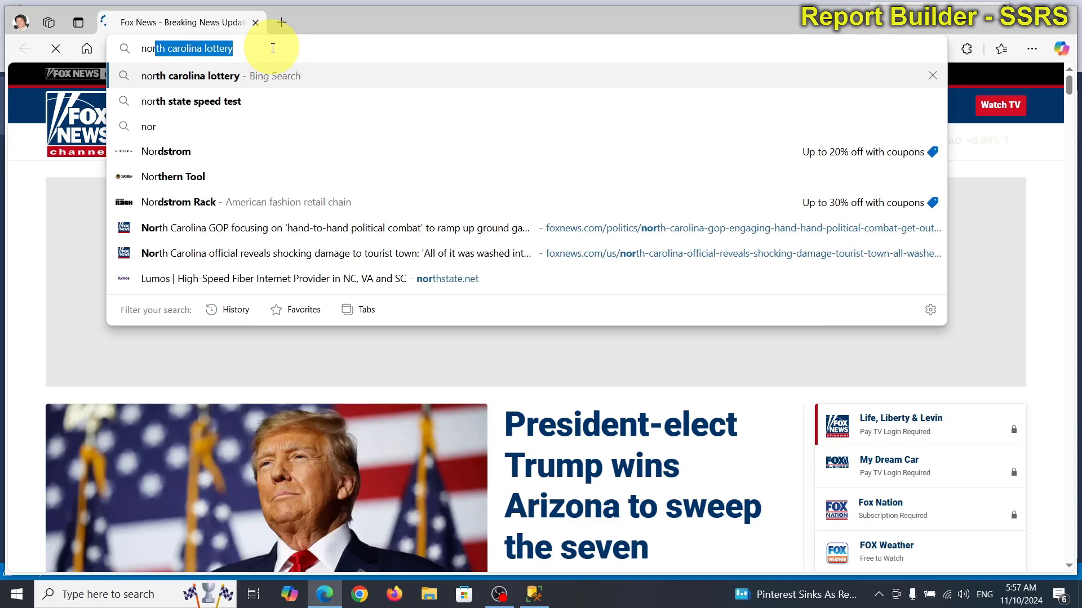
key(Return)
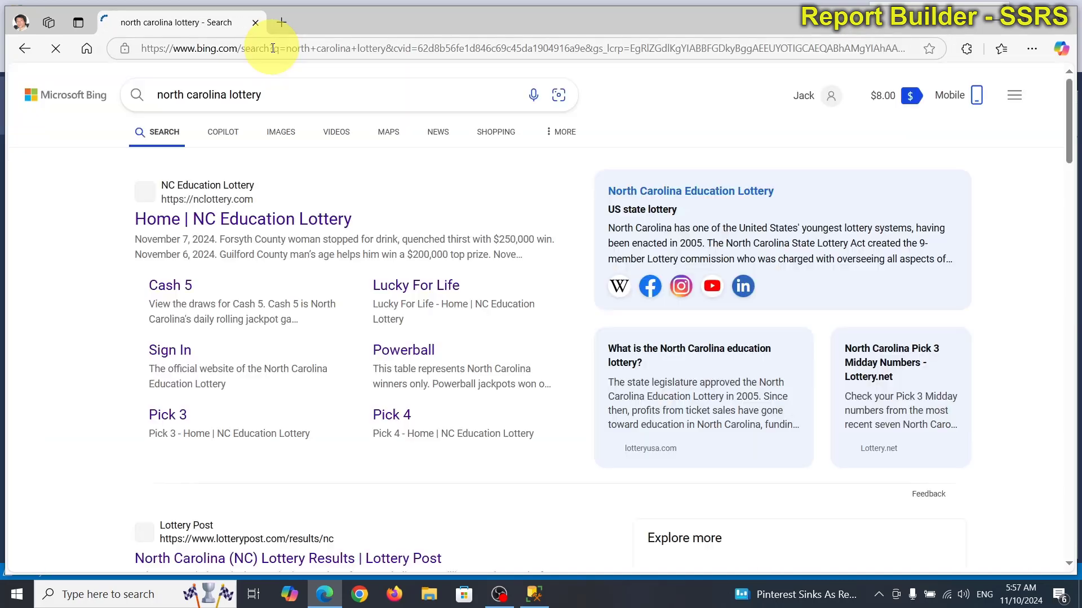
click(247, 225)
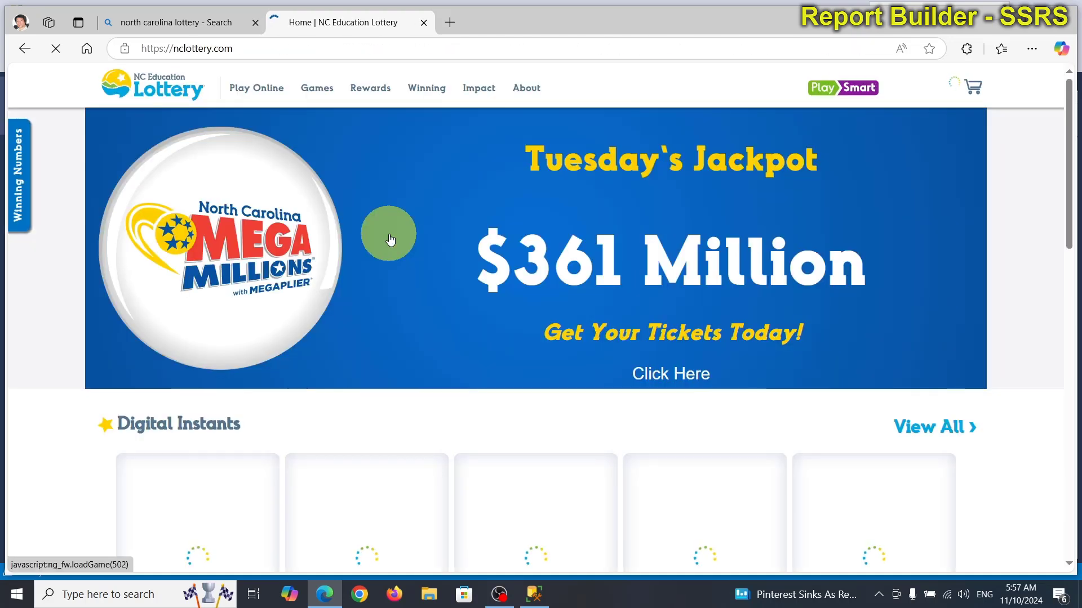
mouse_move(316, 87)
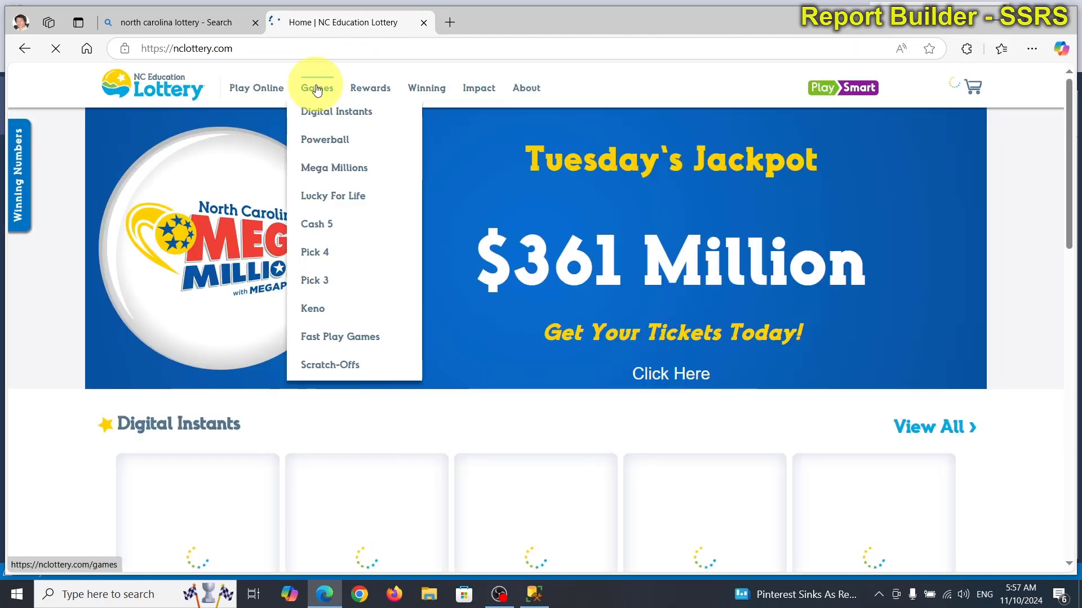
click(322, 140)
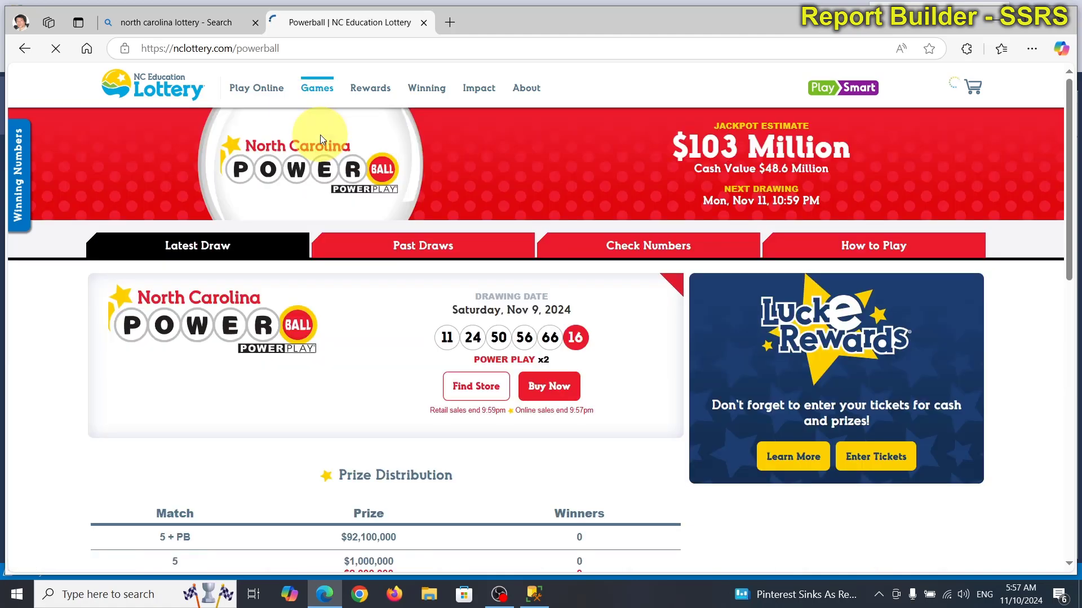
Step: Show the Powerball past draws and download the past-draws CSV file
click(422, 247)
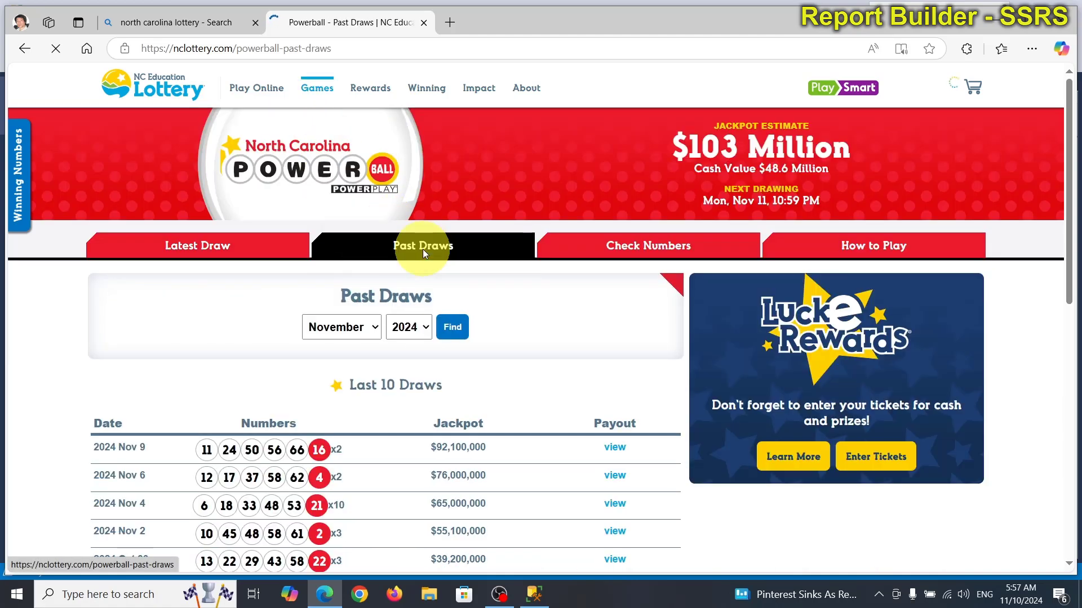
scroll(422, 253, down, 3)
scroll(408, 270, down, 3)
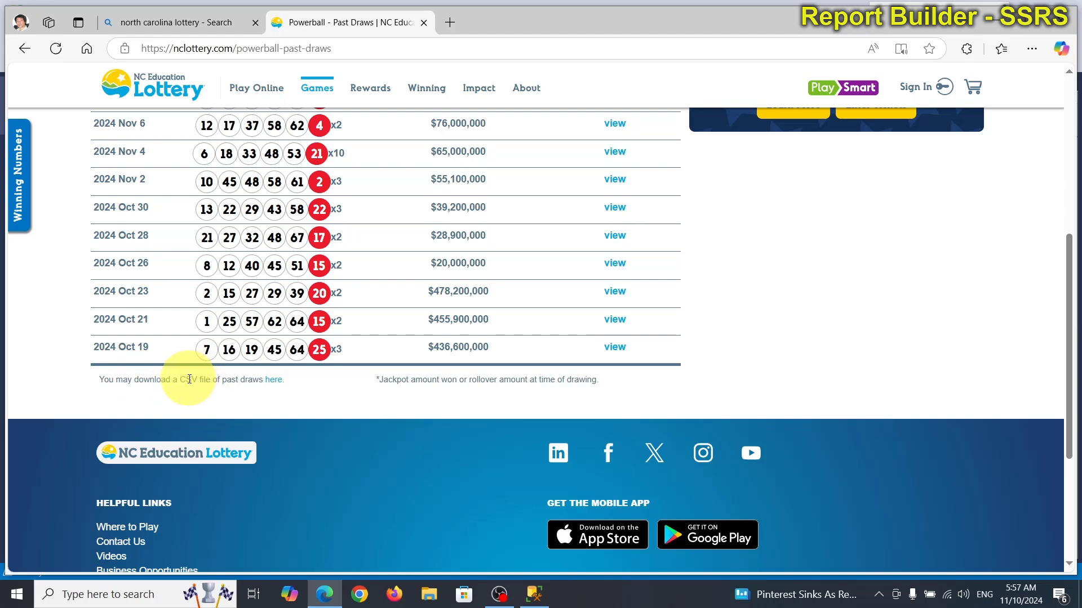
click(271, 380)
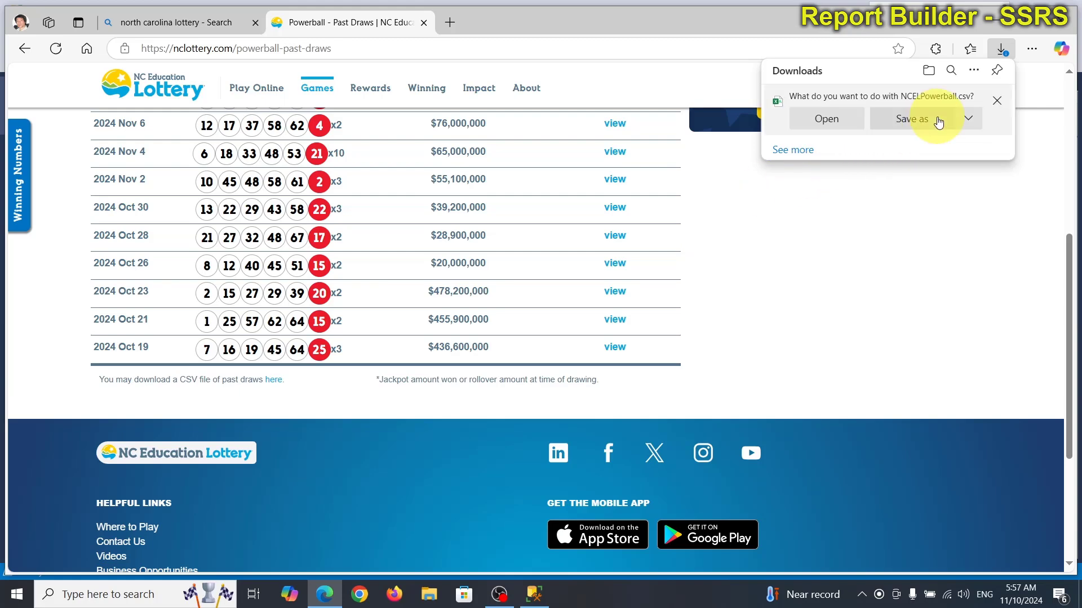
Step: Save it to E:\MS Access 2021\LotteryPoolApp as NCELPowerball_11102024.csv
click(938, 119)
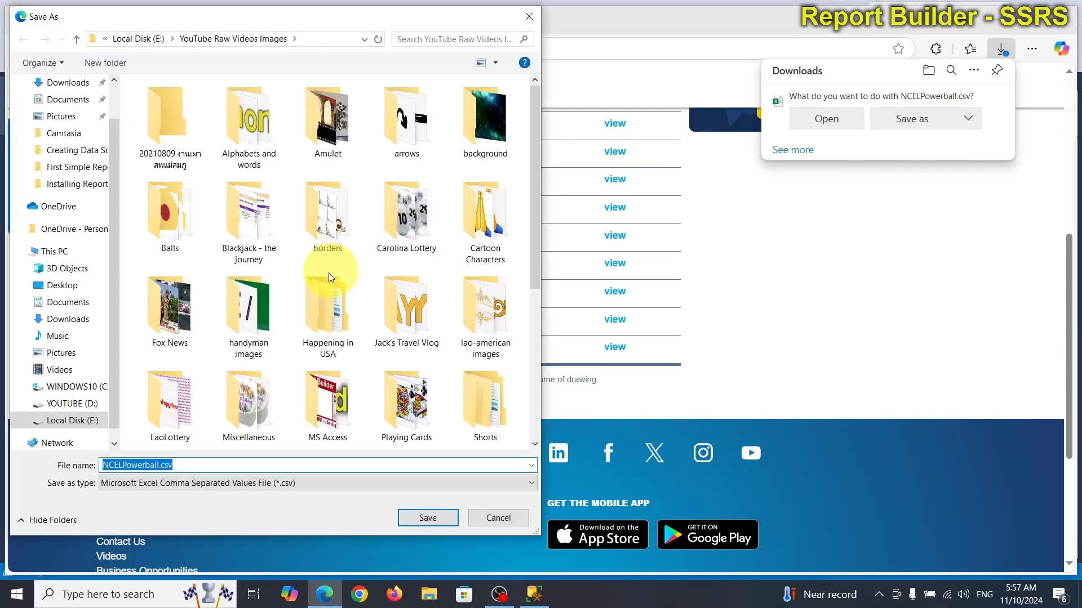
click(92, 421)
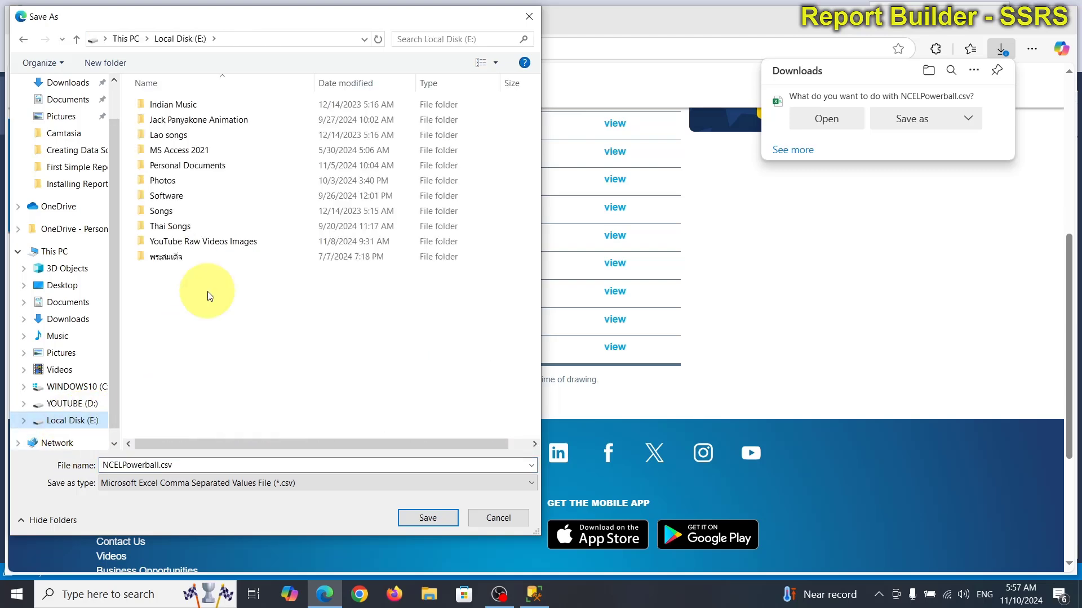
double_click(190, 151)
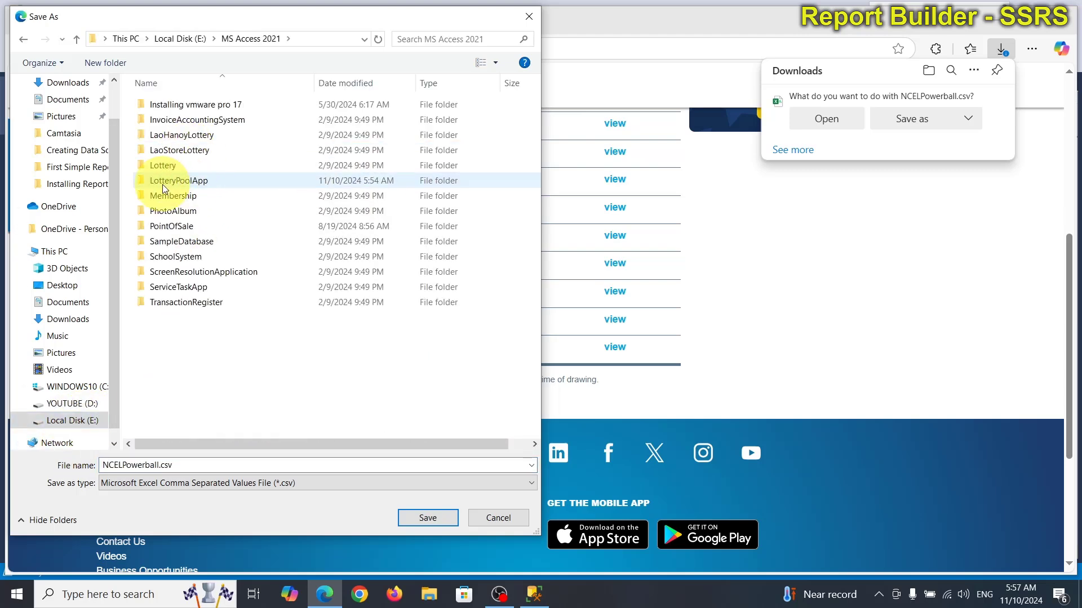
double_click(183, 182)
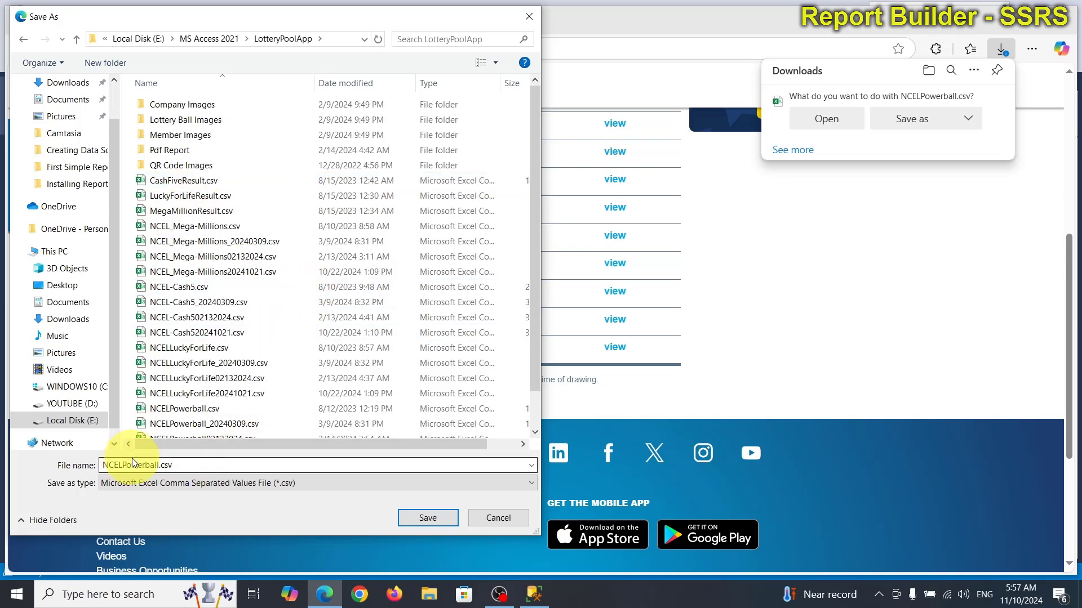
click(180, 466)
click(179, 465)
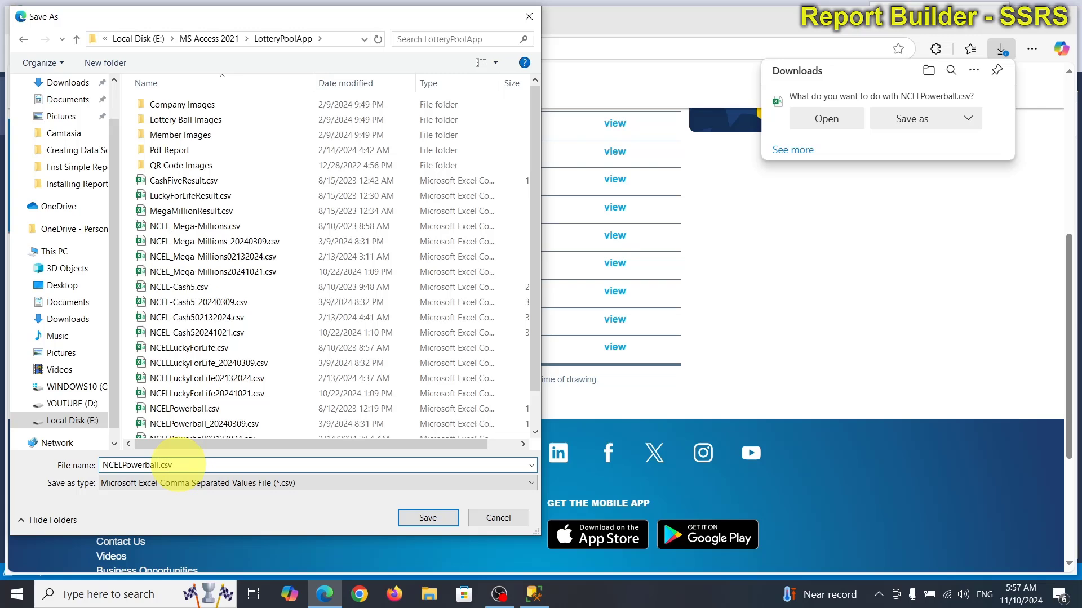
text(_11102024)
key(Return)
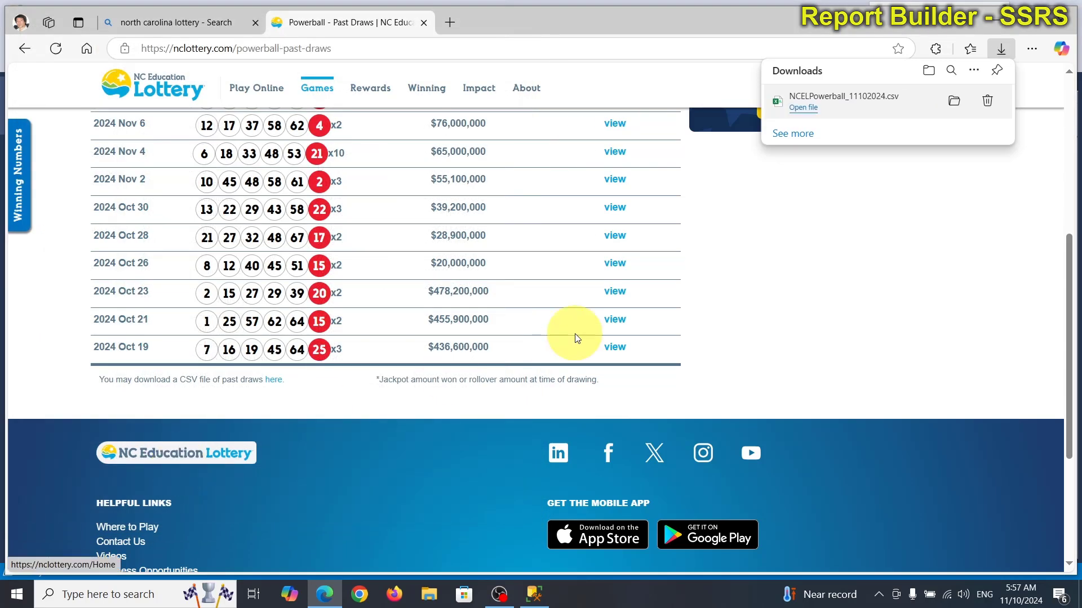
Step: Download the Mega Millions past draws and save them as NCEL_Mega-Millions_11102024.csv in LotteryPoolApp
scroll(438, 465, up, 6)
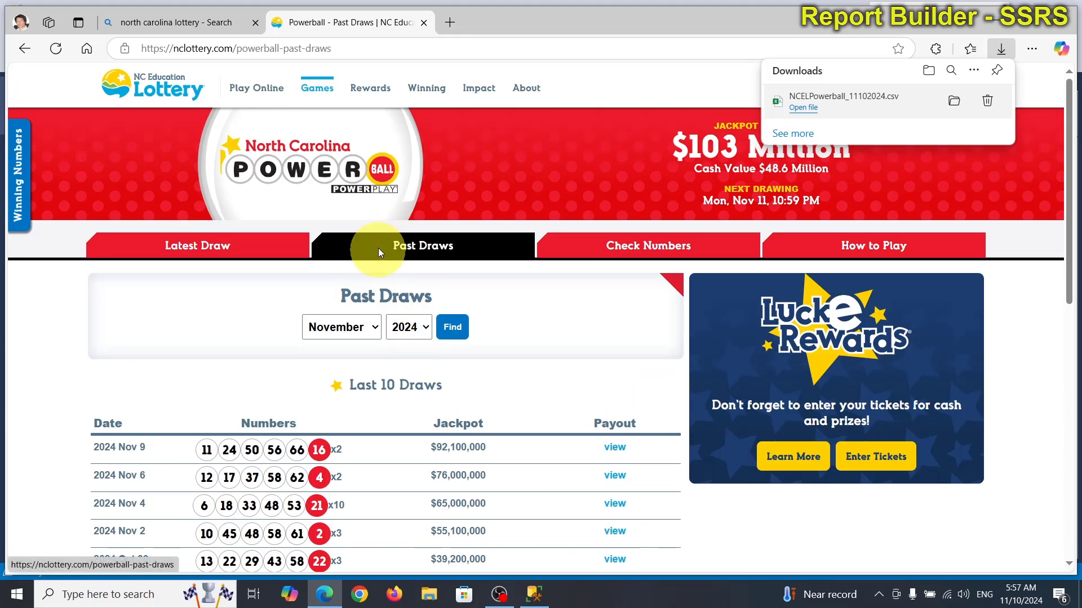
mouse_move(317, 90)
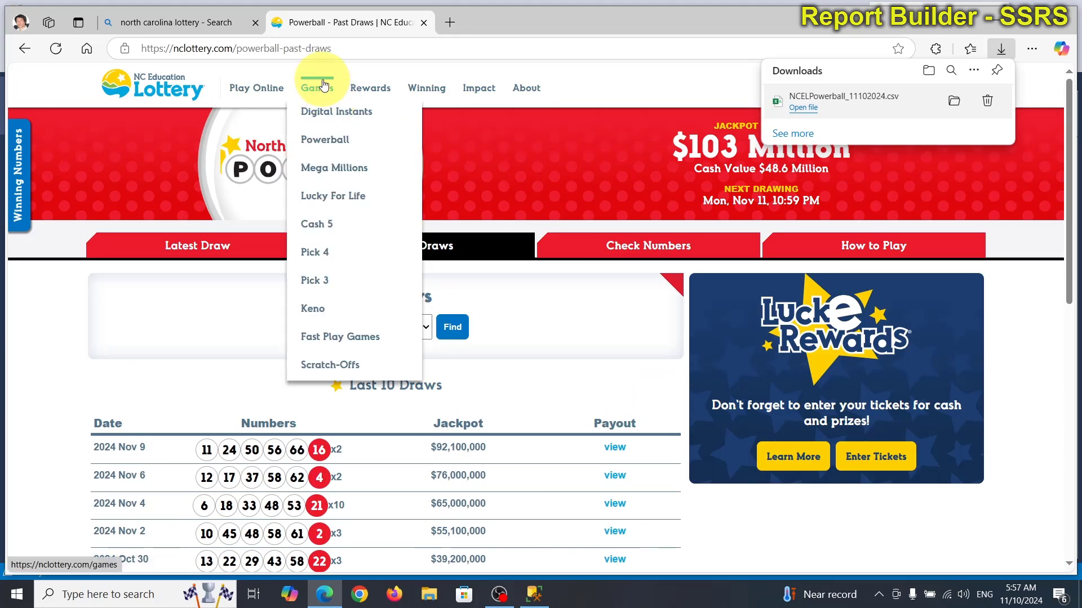
click(333, 168)
click(410, 252)
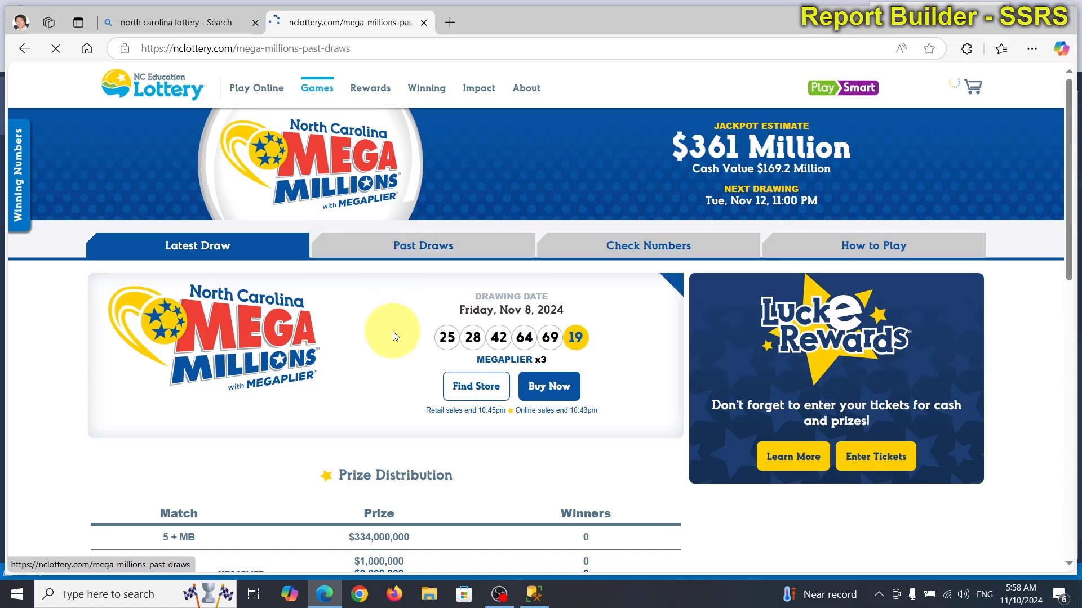
scroll(411, 414, down, 8)
click(249, 306)
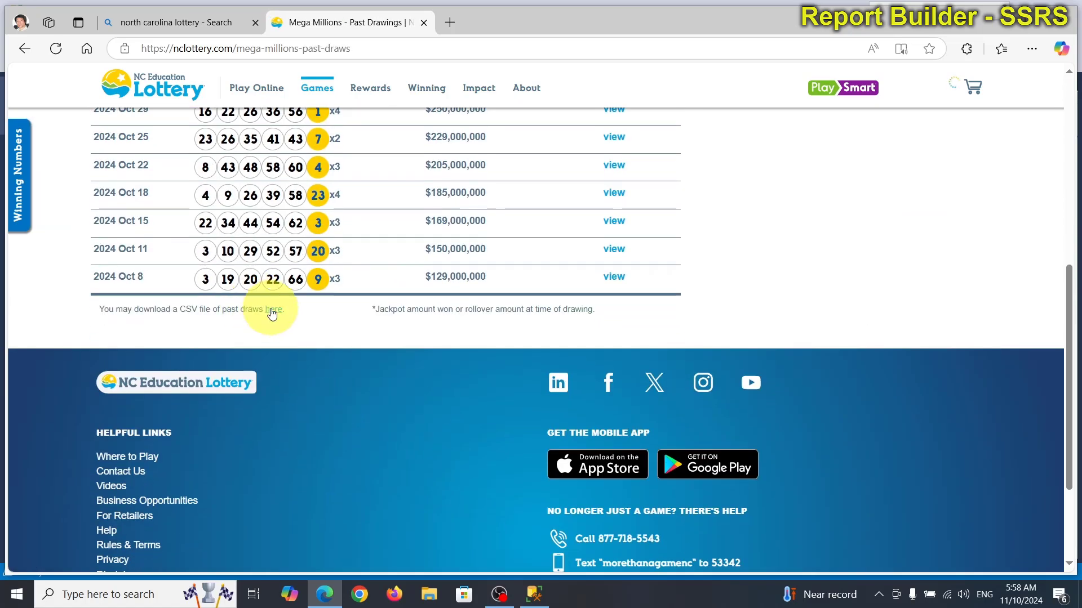
click(920, 120)
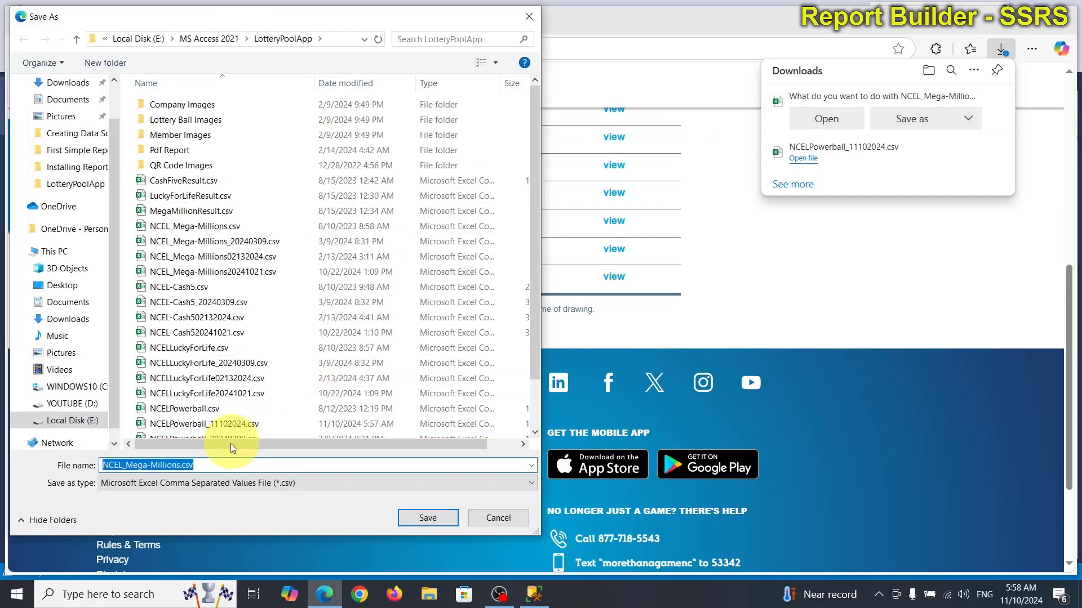
click(201, 464)
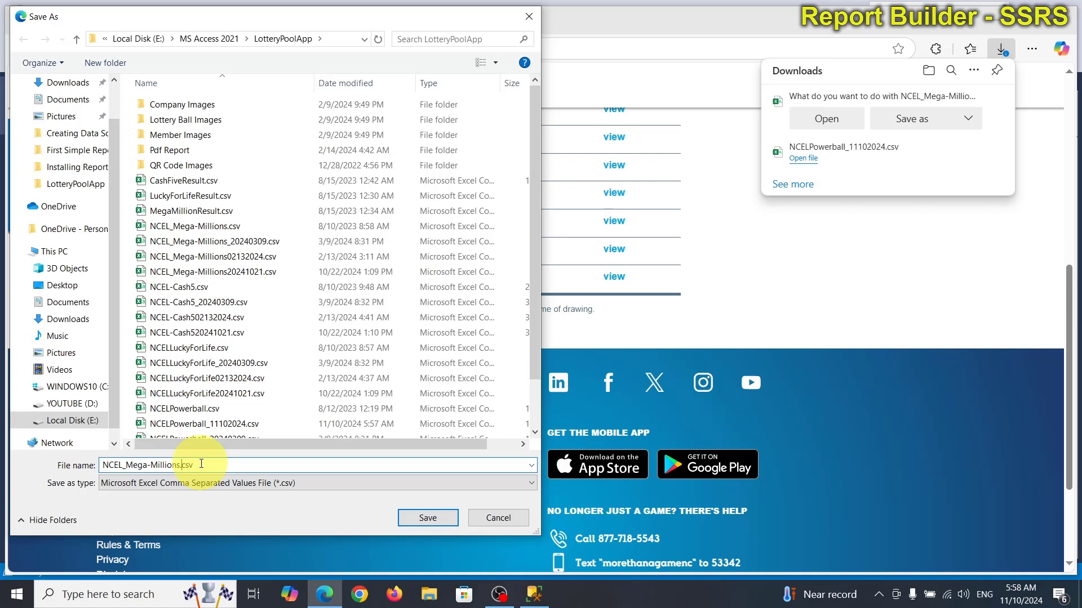
text(_11102024)
key(Return)
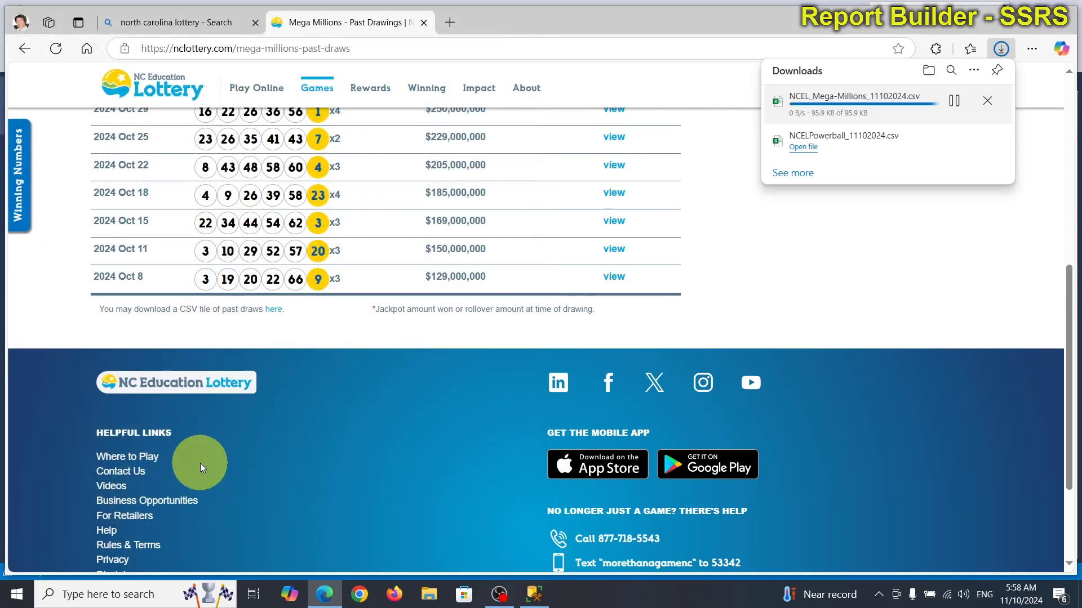
Step: Download the Lucky For Life past draws and save them as NCELLuckyForLife_11102024.csv in LotteryPoolApp
mouse_move(340, 85)
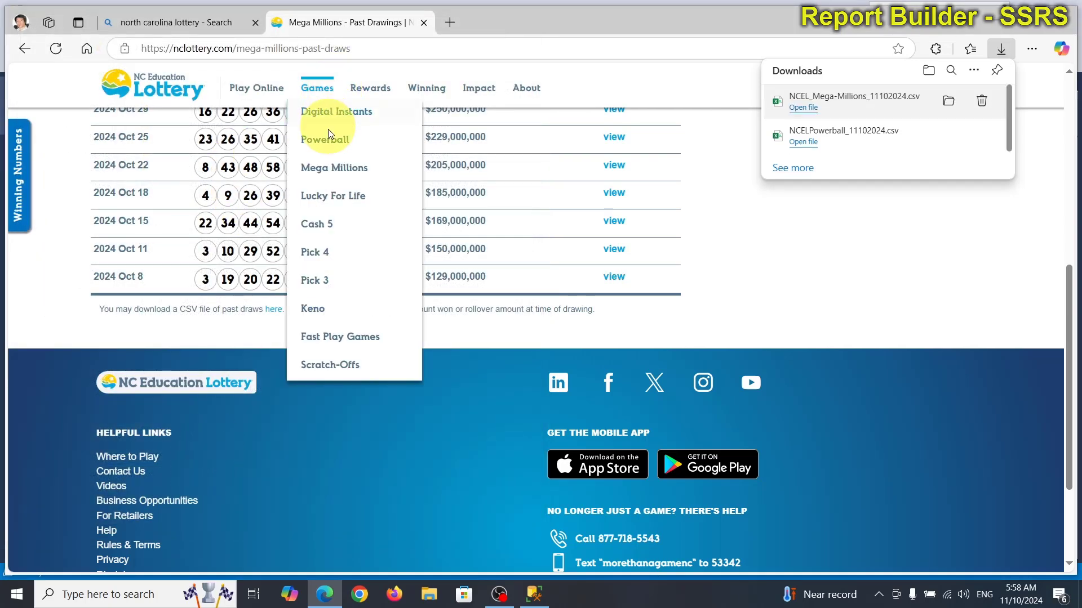
click(321, 193)
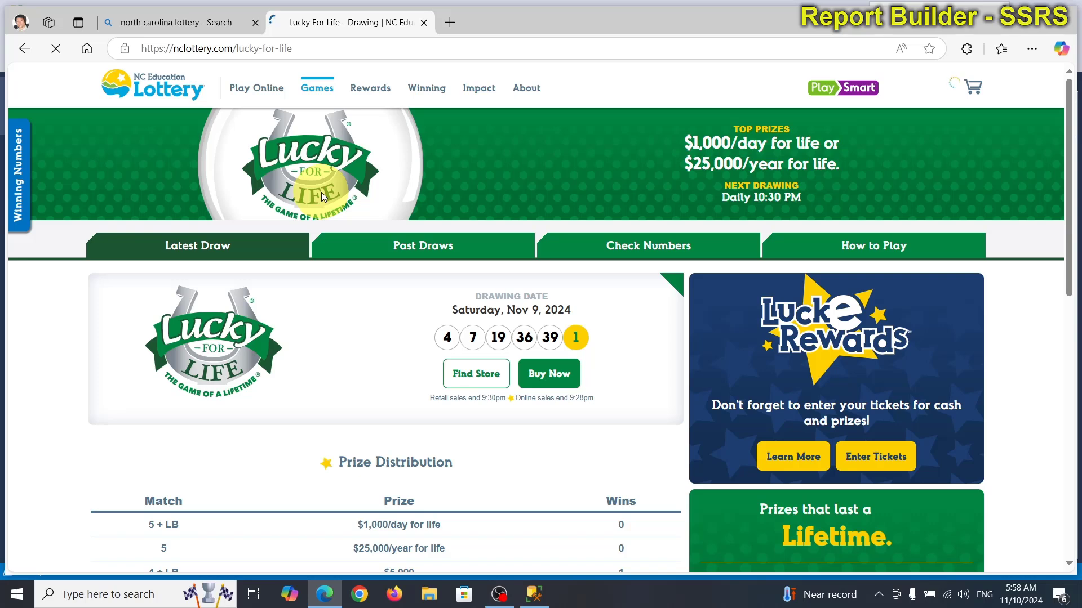
click(417, 257)
scroll(417, 257, down, 3)
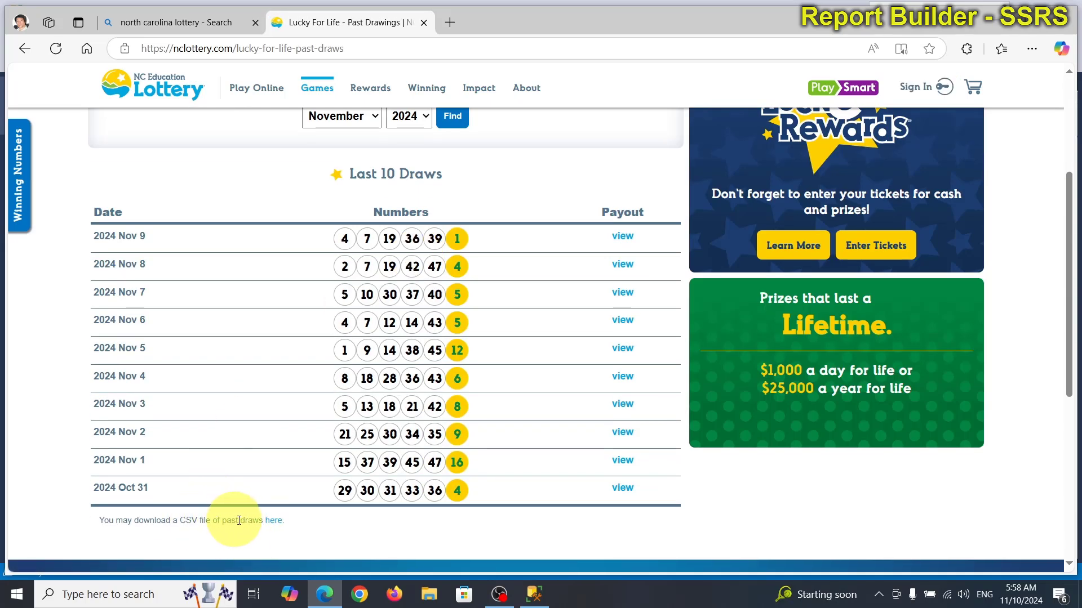
click(274, 522)
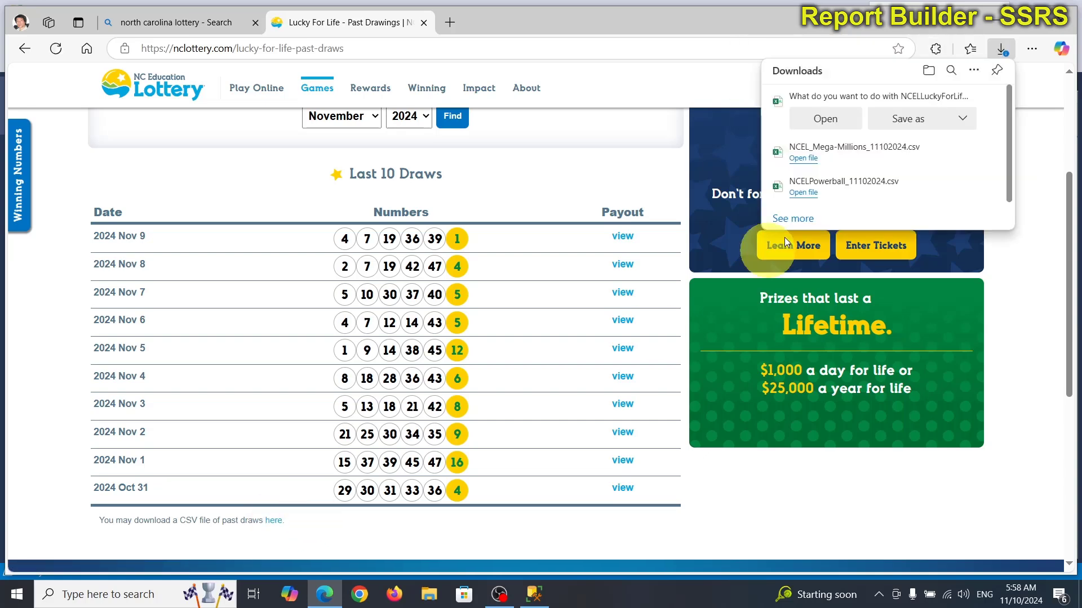
click(908, 119)
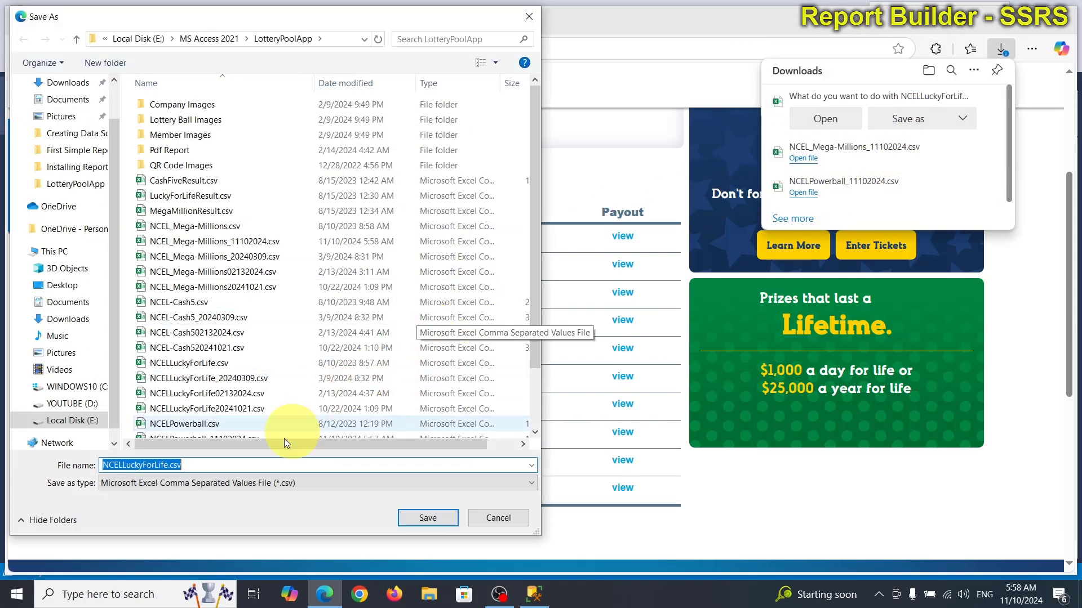
click(194, 464)
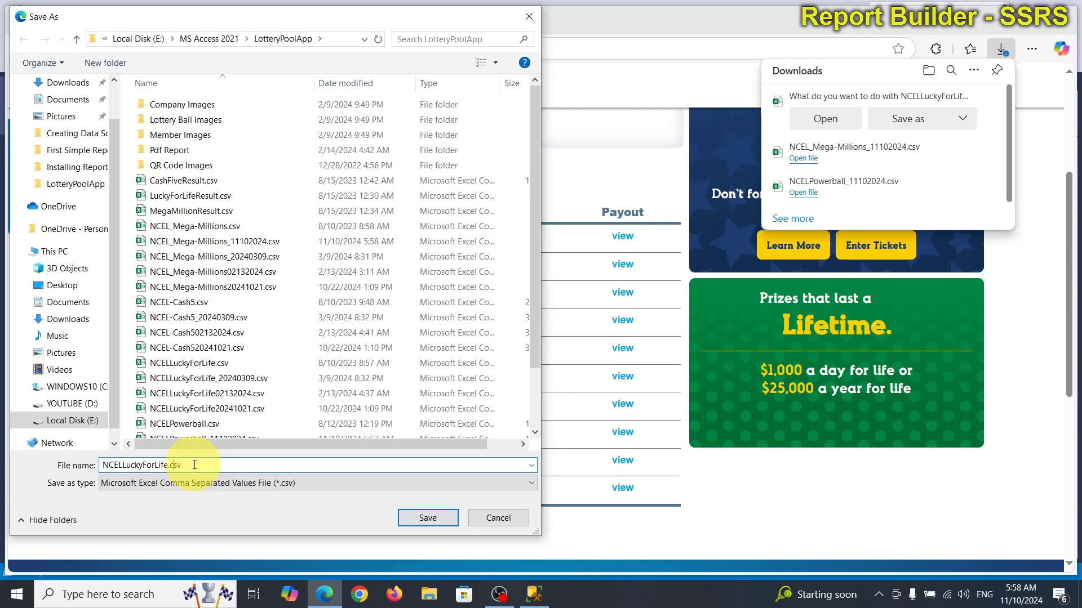
text(_11102024)
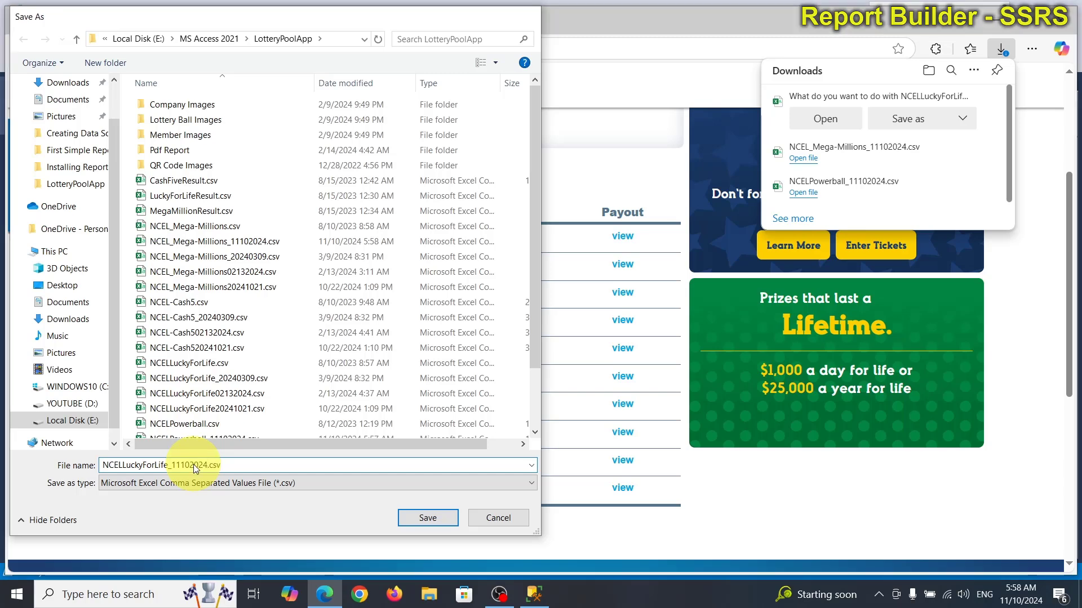
key(Return)
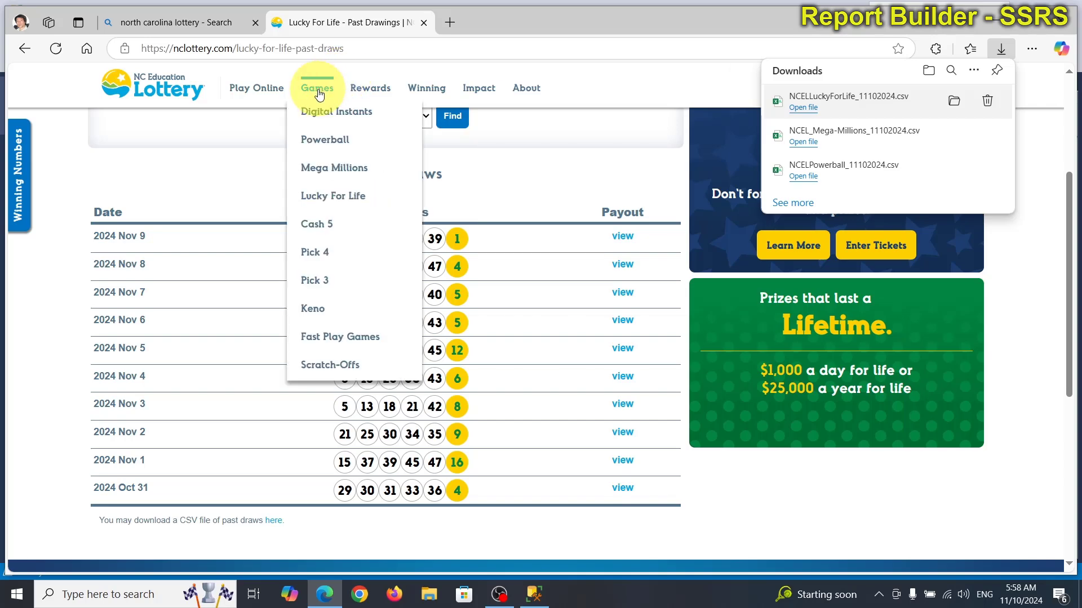
Step: Download the Cash 5 past draws and save them as NCEL-Cash5_11102024.csv in LotteryPoolApp
click(320, 224)
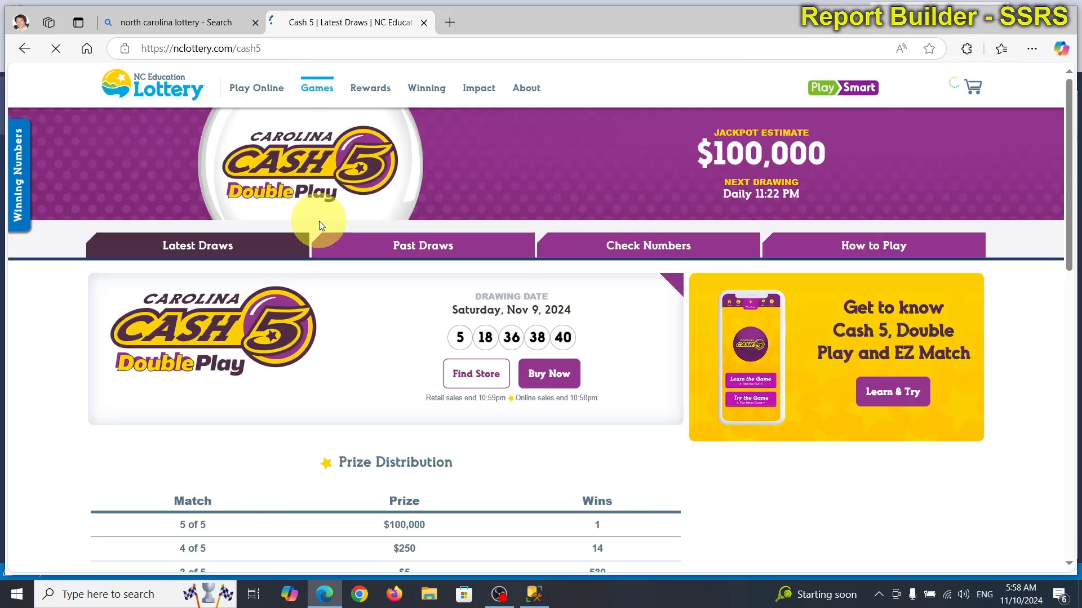
click(415, 246)
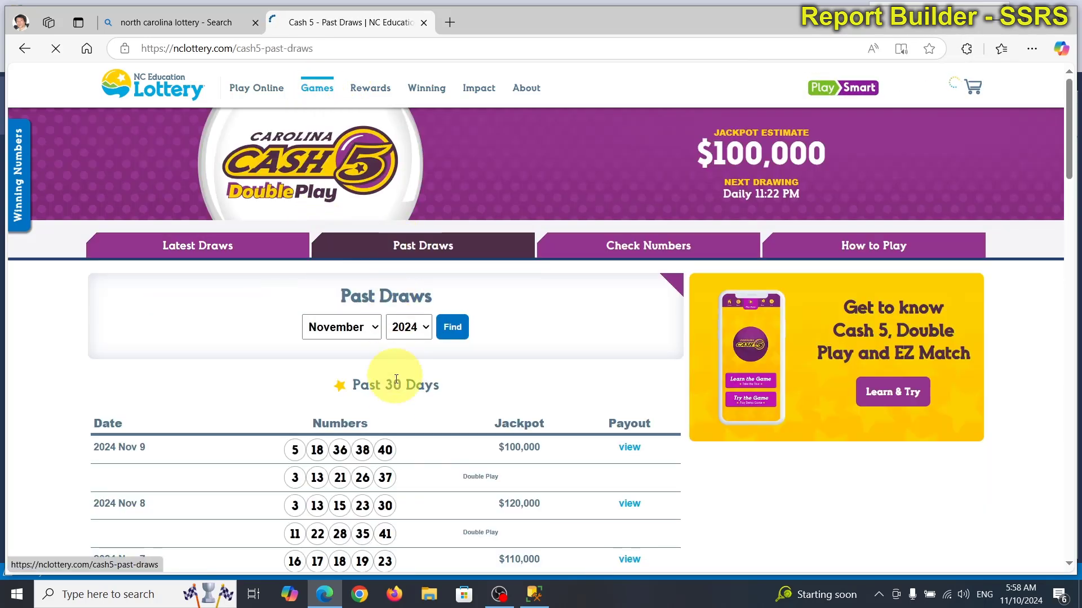
scroll(414, 398, down, 10)
scroll(415, 402, down, 20)
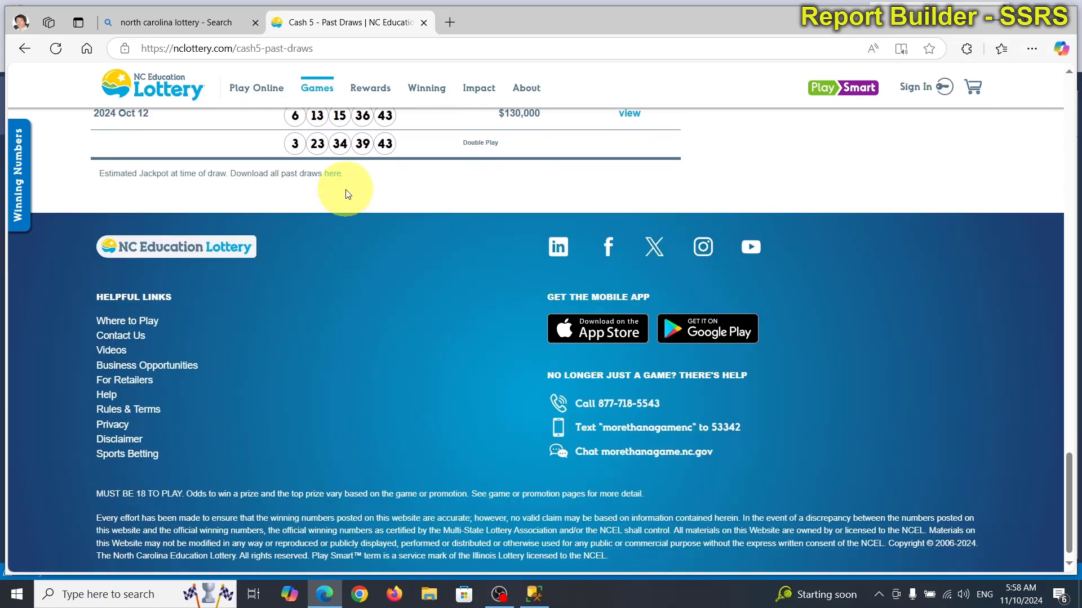
click(332, 174)
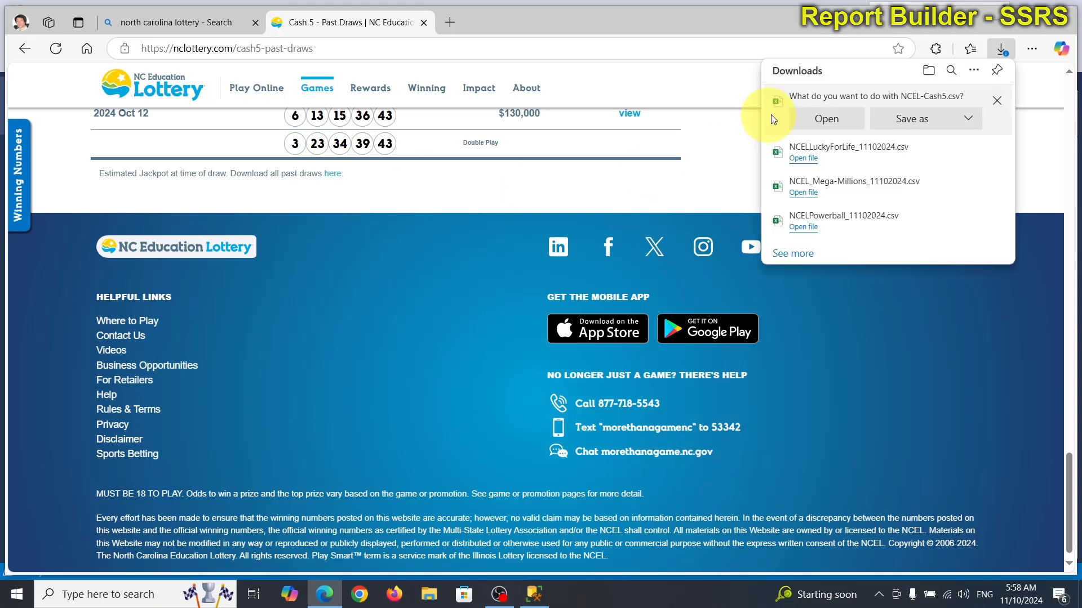
click(924, 121)
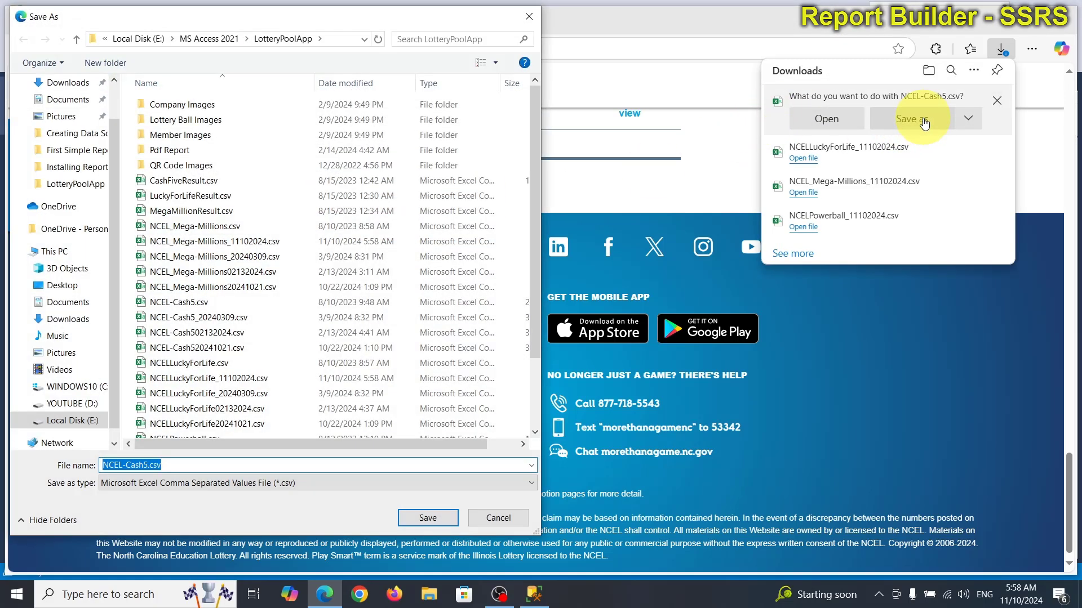
click(169, 465)
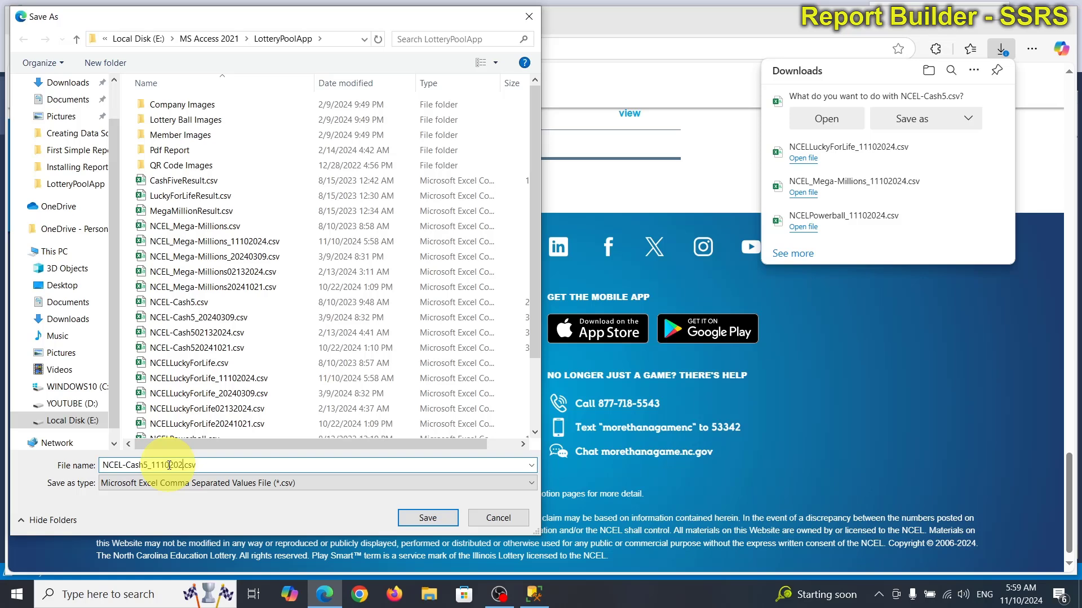
text(_11102024)
key(Return)
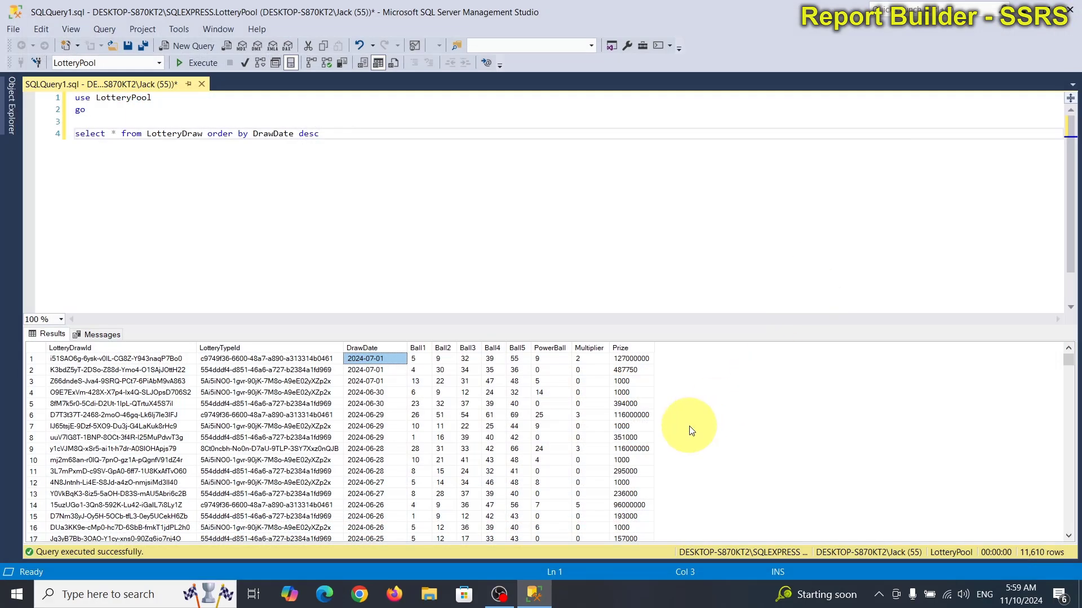
Step: In File Explorer, go to E:\MS Access 2021\LotteryPoolApp and open NCELPowerball_11102024.csv in Excel
click(429, 593)
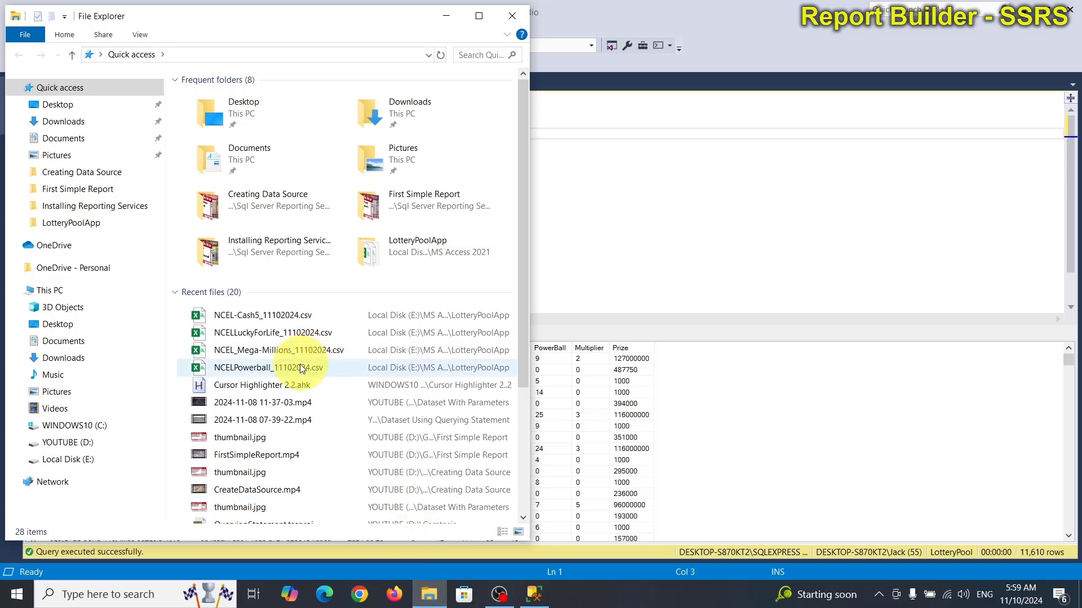
click(87, 460)
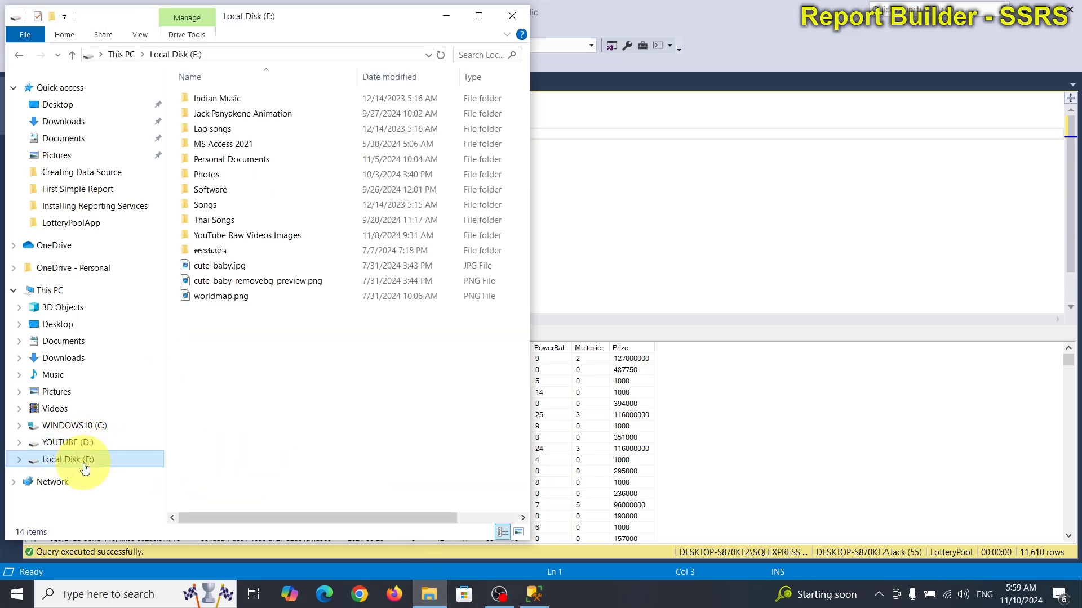
click(238, 144)
double_click(237, 144)
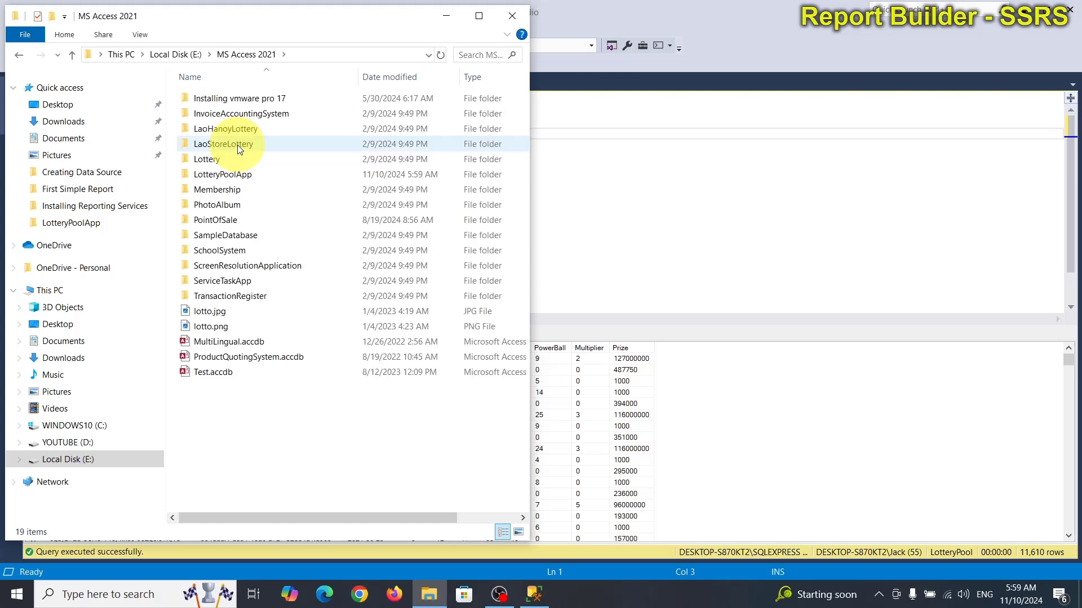
click(240, 174)
double_click(240, 174)
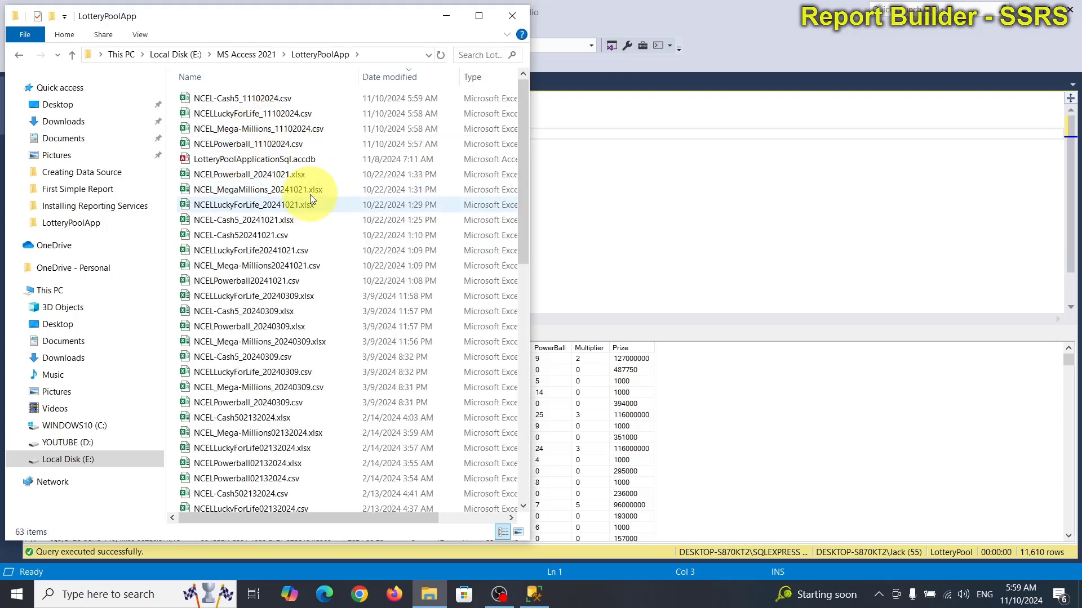
click(455, 77)
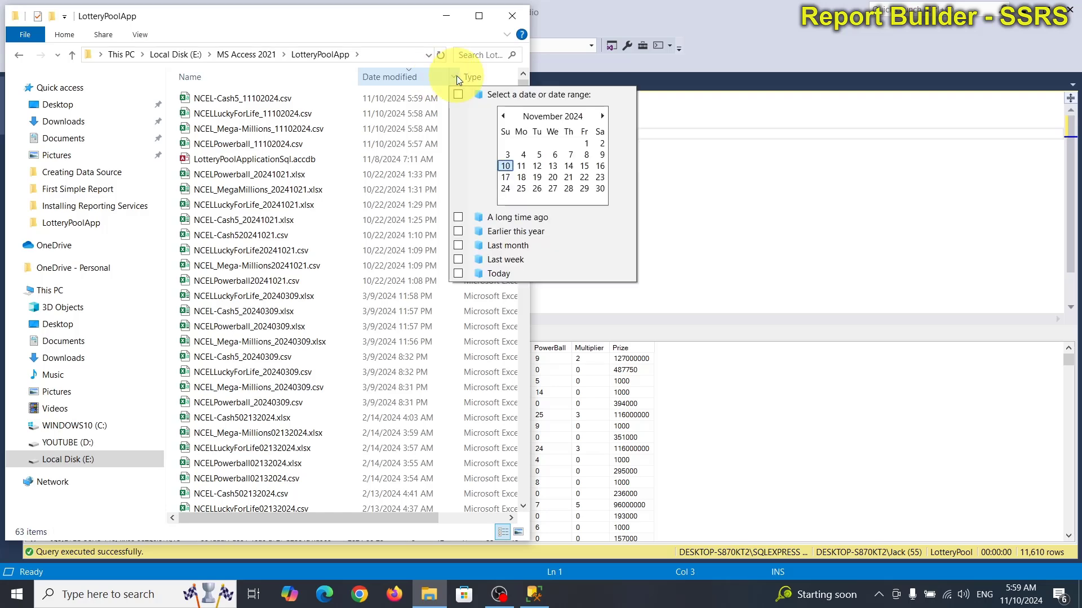
click(261, 146)
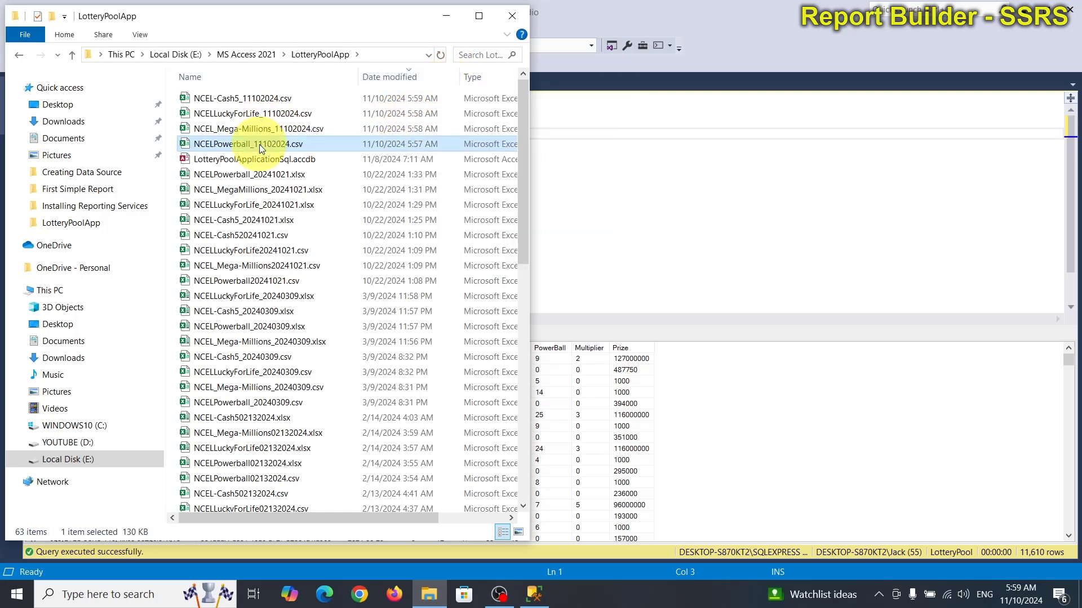
double_click(259, 144)
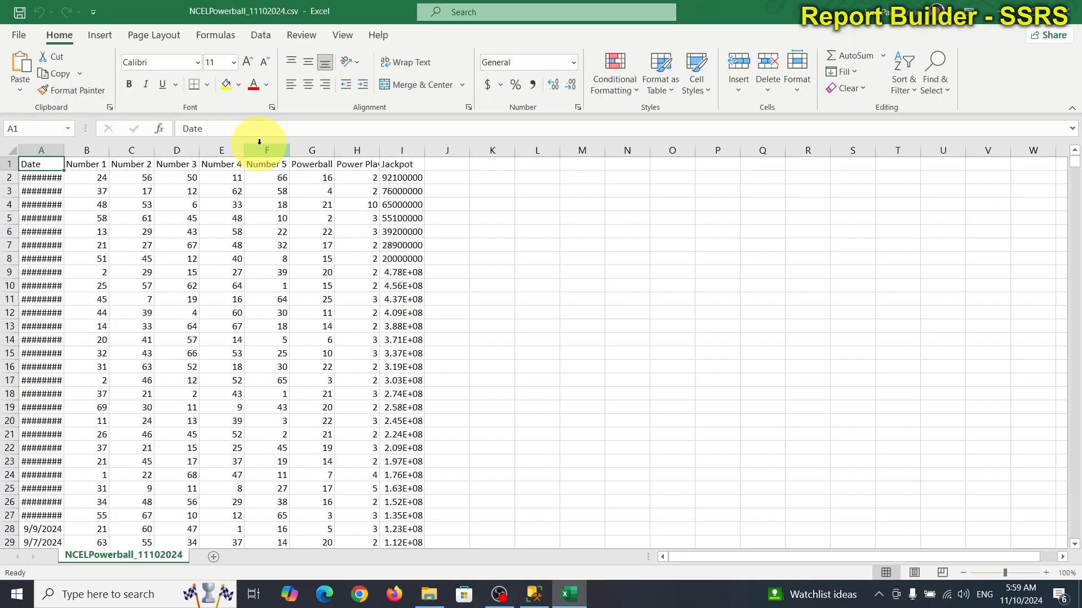
Step: Widen the Date and Jackpot columns so full dates and amounts show
drag(65, 149, 87, 150)
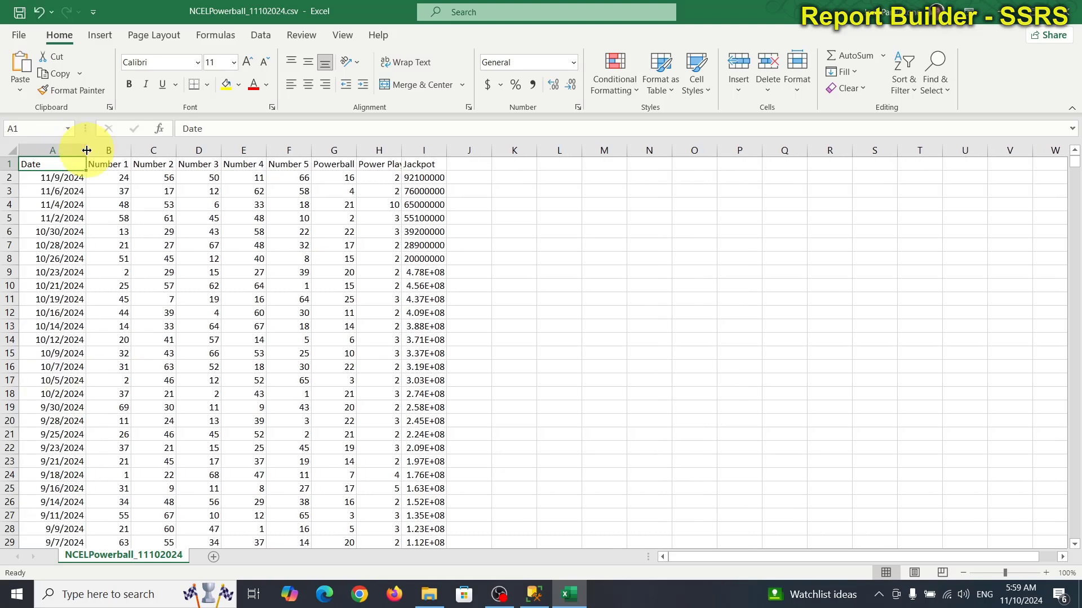
scroll(858, 455, down, 8)
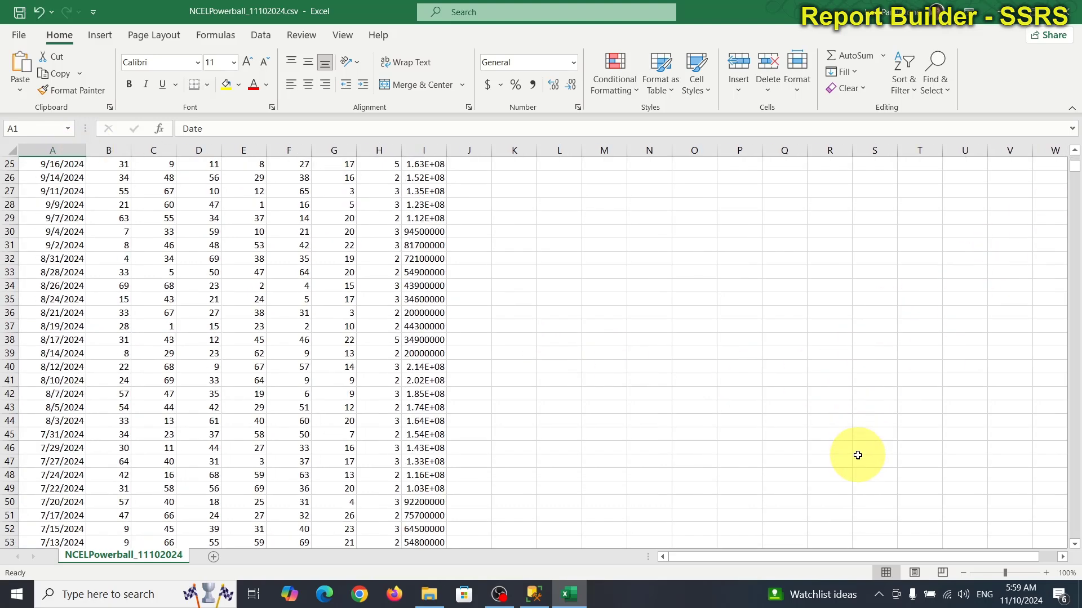
scroll(858, 455, down, 5)
scroll(857, 455, up, 1)
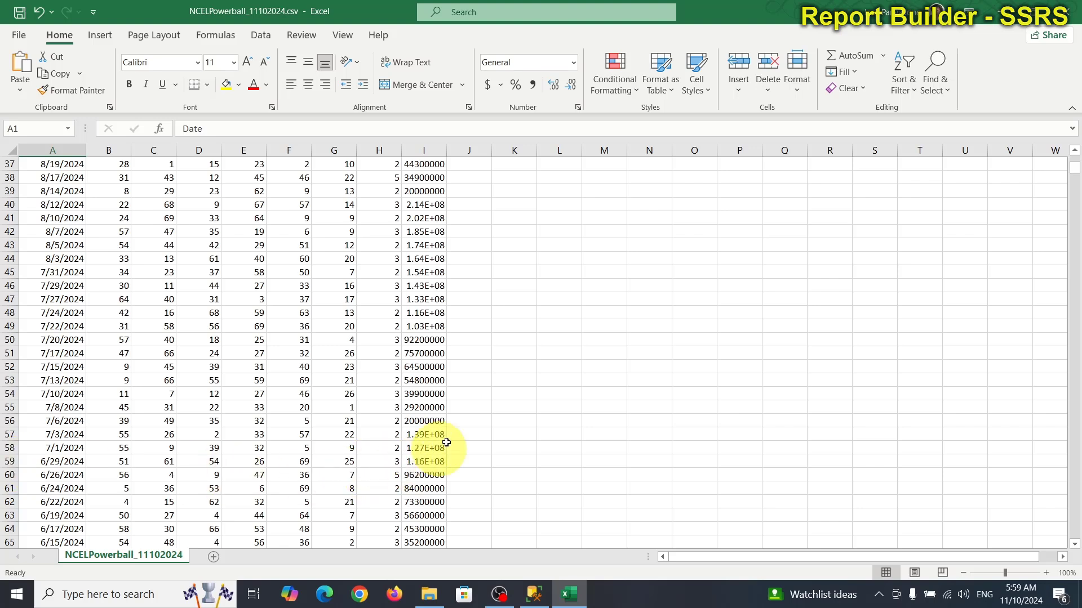
drag(450, 150, 474, 150)
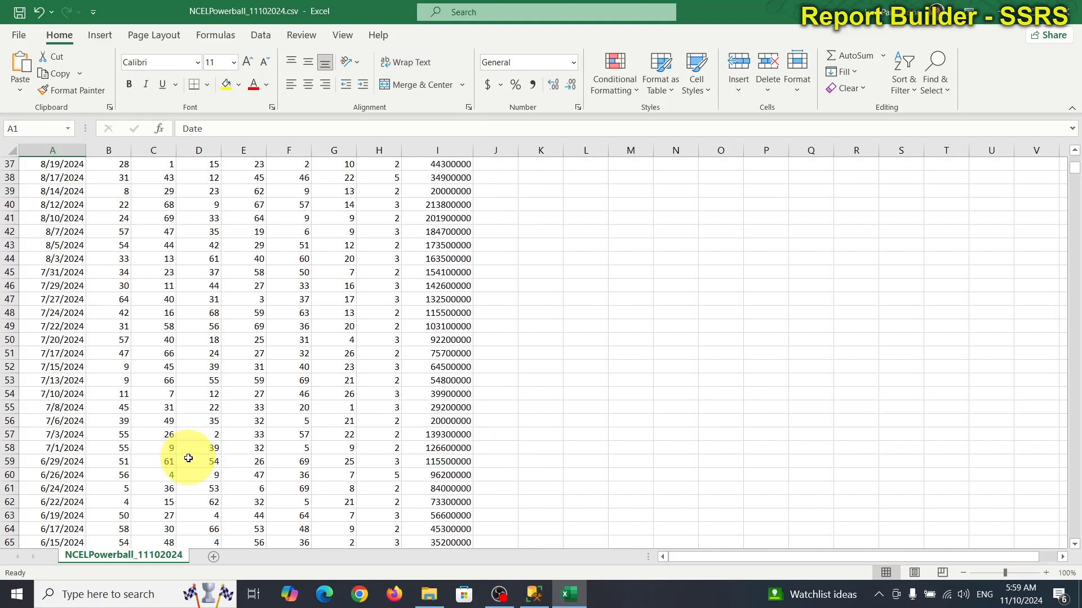
Step: Copy the Powerball draw rows A2:I59 to the clipboard
drag(444, 460, 2, 180)
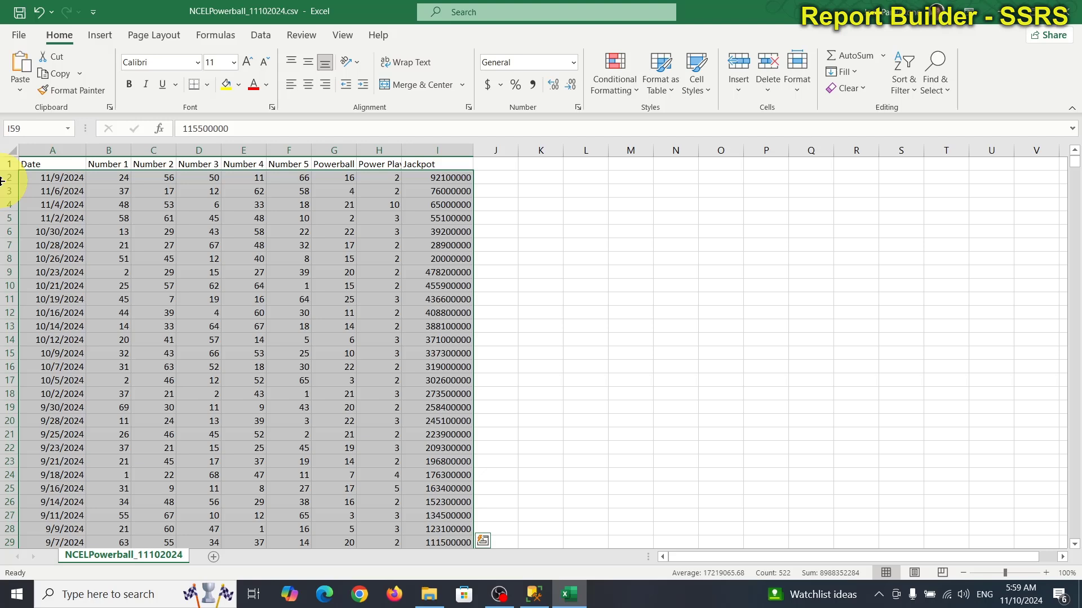
right_click(230, 289)
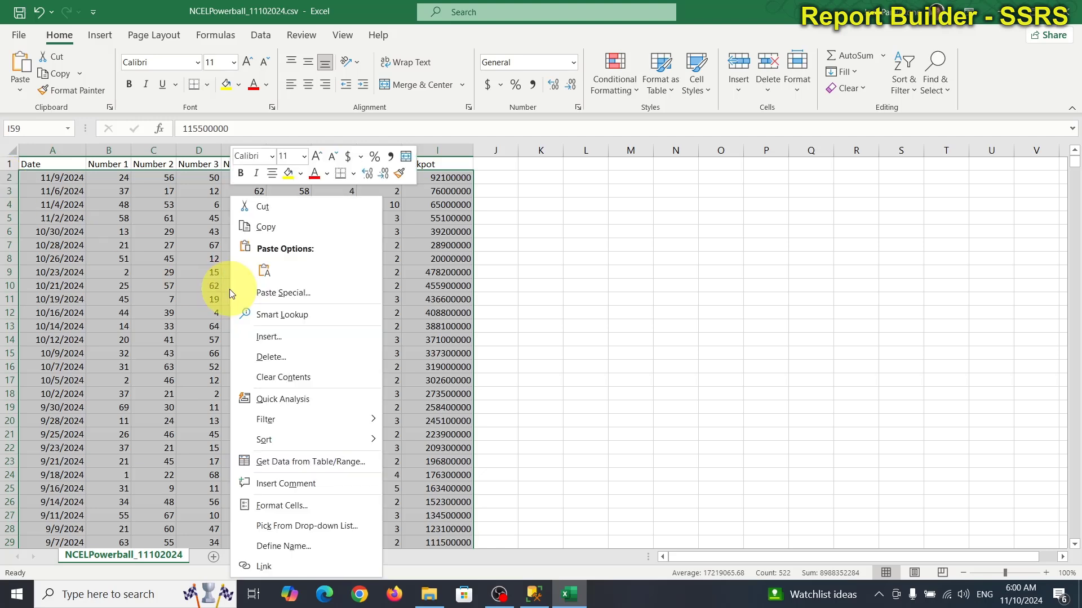
click(263, 225)
Step: Create a new blank Excel workbook
scroll(264, 221, down, 14)
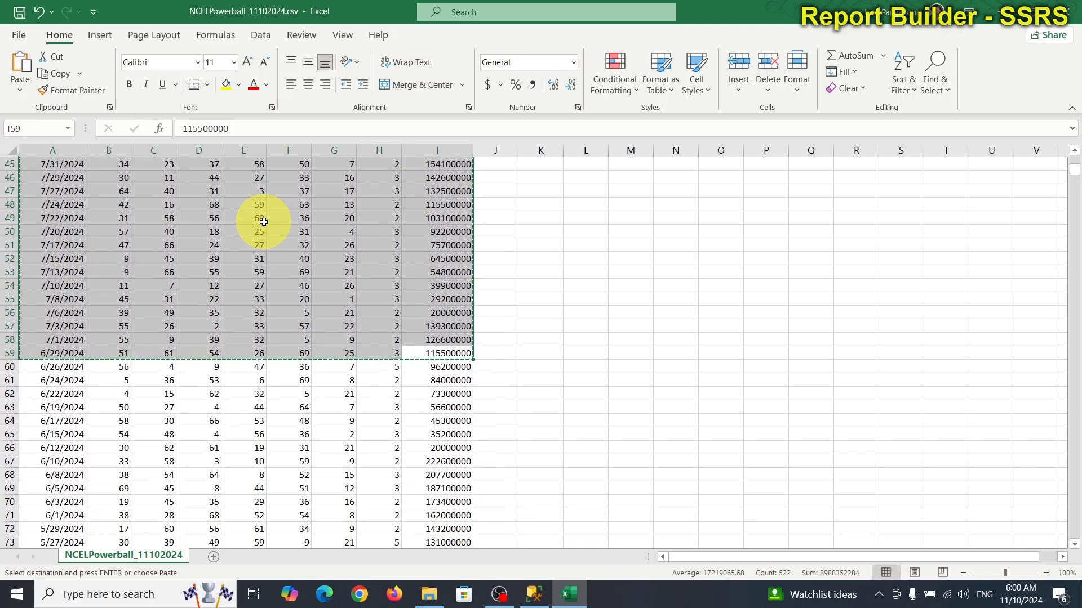
click(18, 34)
click(200, 138)
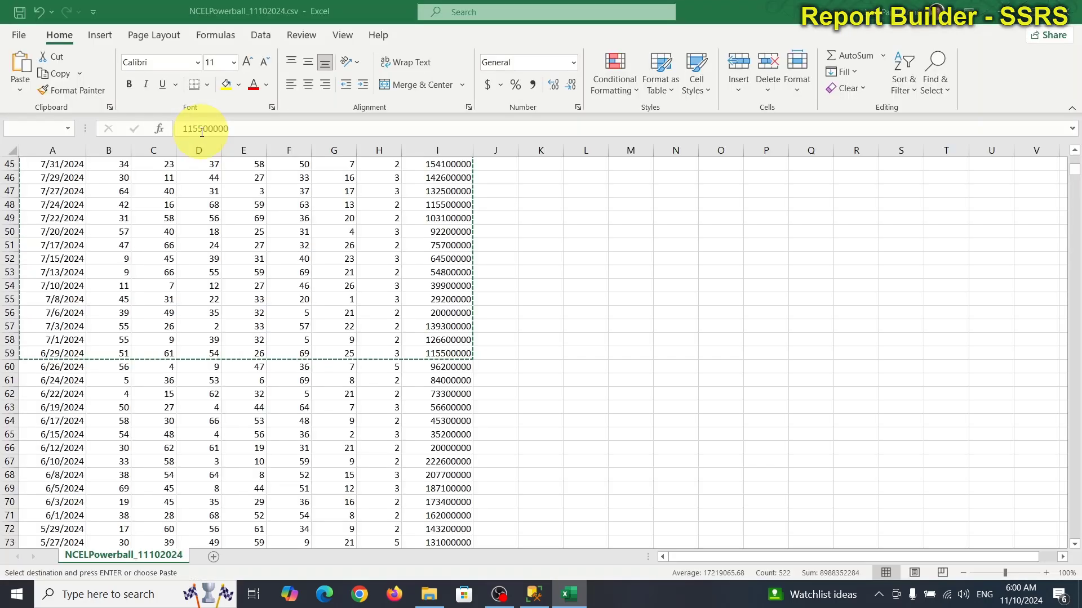
Step: Paste the draw rows at A1 and widen columns A and I to show dates and jackpots
key(ctrl+v)
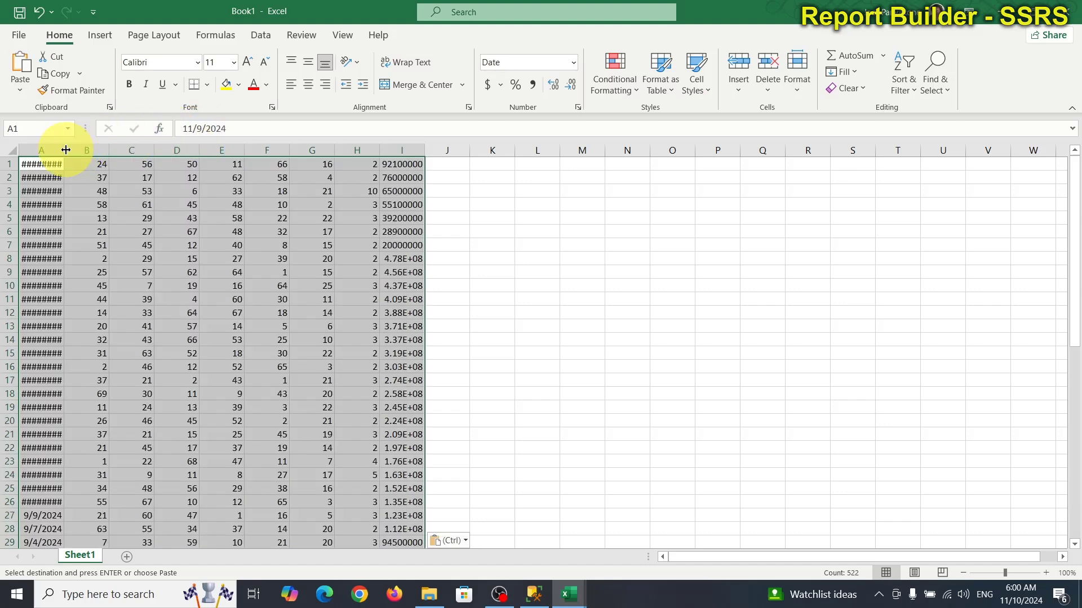
drag(65, 150, 108, 148)
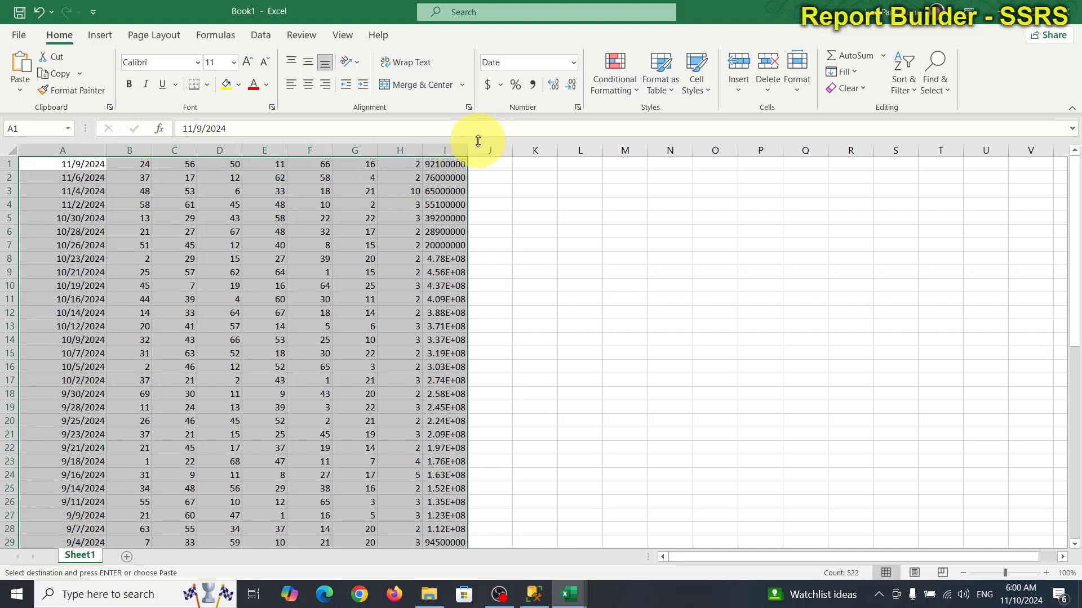
drag(465, 150, 488, 150)
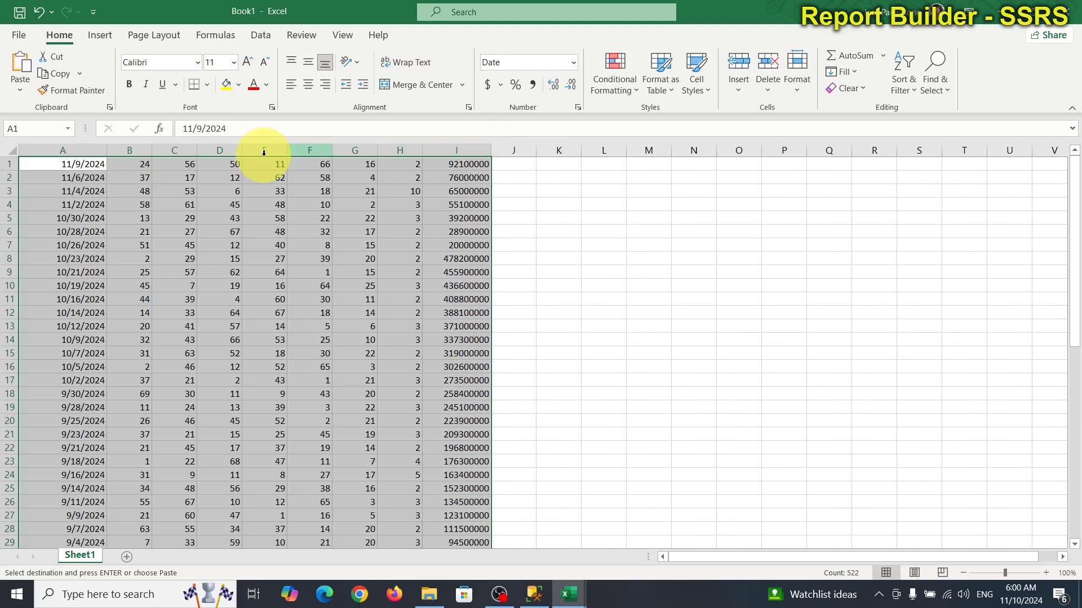
Step: Insert two empty columns in front of the date column
click(39, 149)
right_click(39, 150)
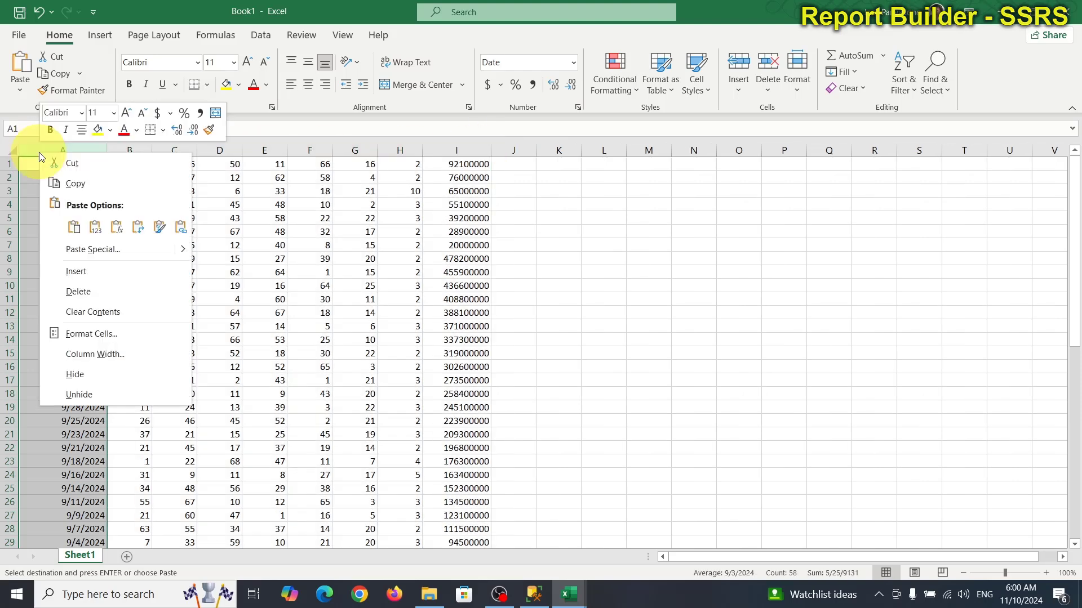
click(142, 273)
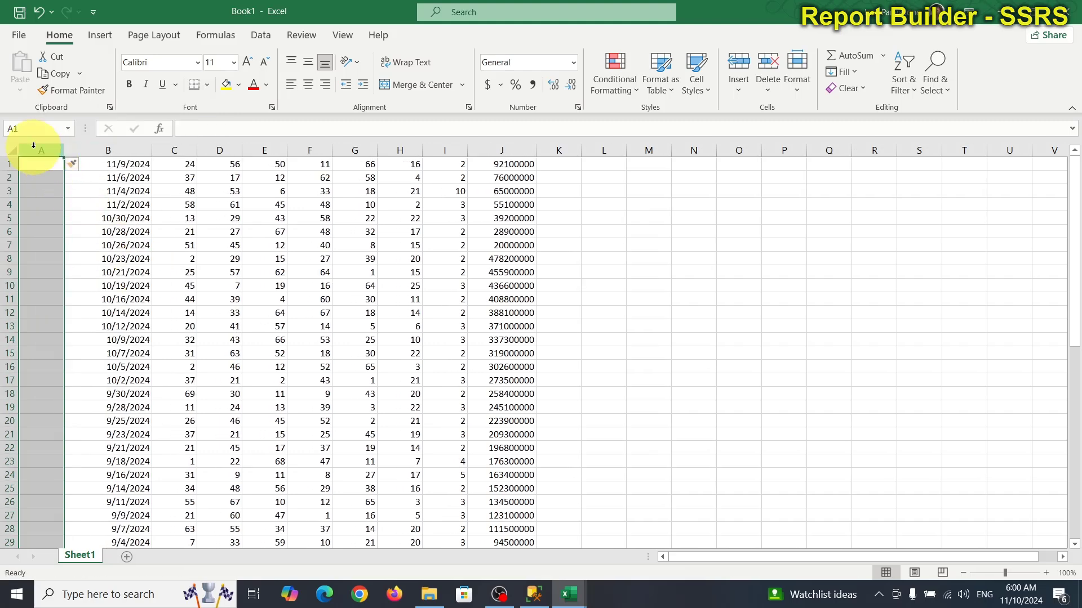
right_click(34, 148)
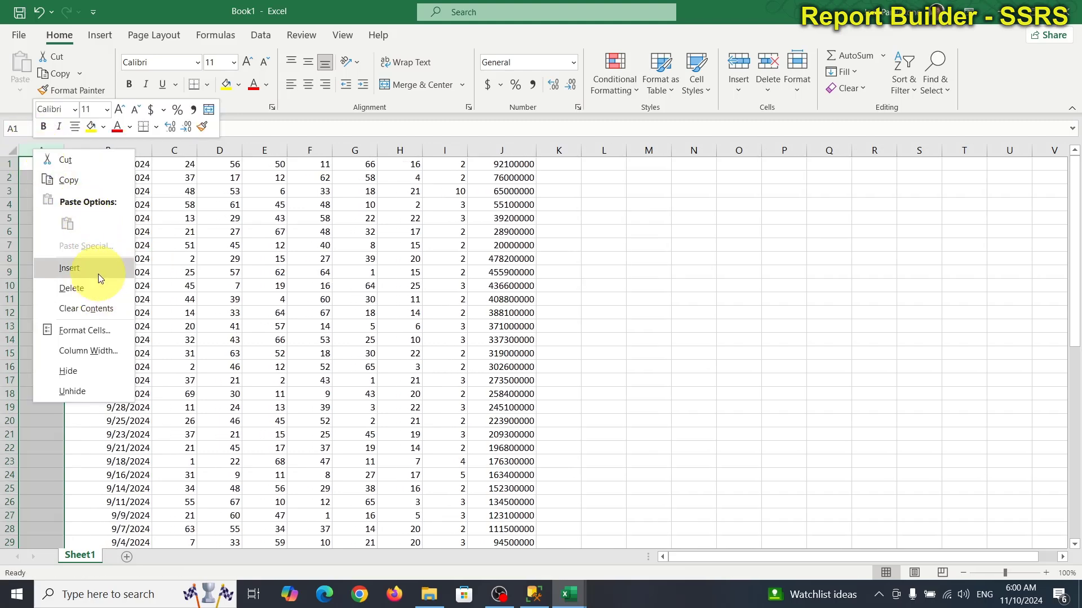
click(99, 273)
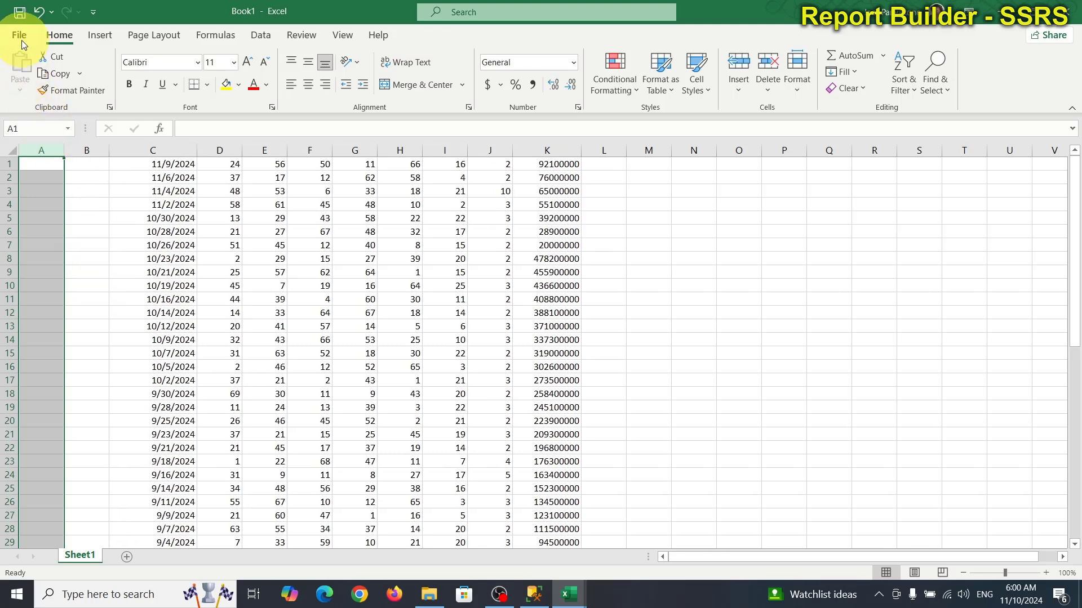
Step: Save the workbook in LotteryPoolApp as NCELPowerball_11102024.xlsx, without replacing the older Powerball file
click(20, 37)
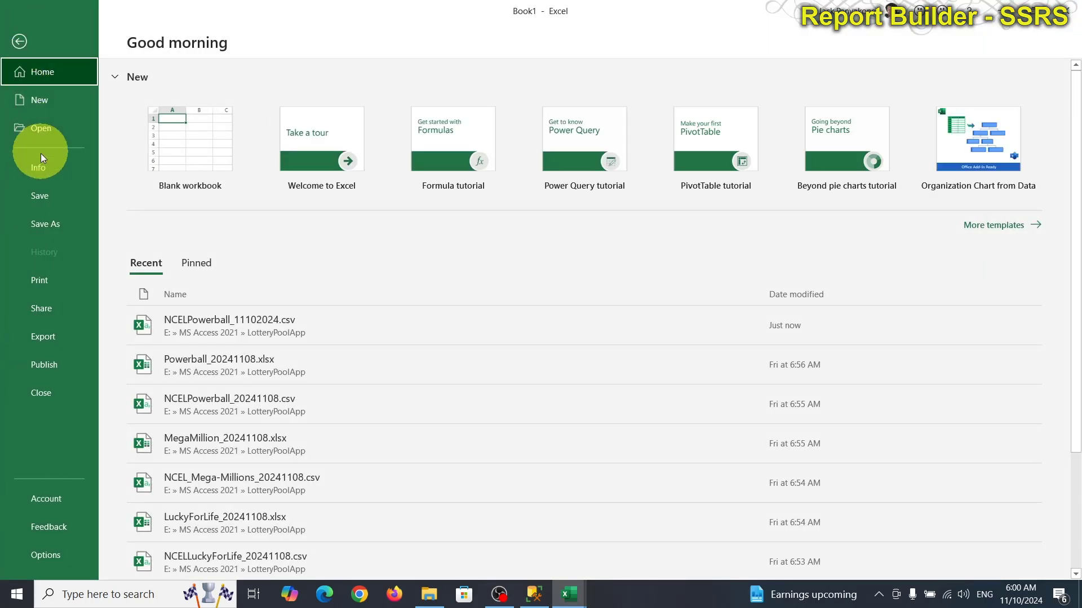
click(49, 225)
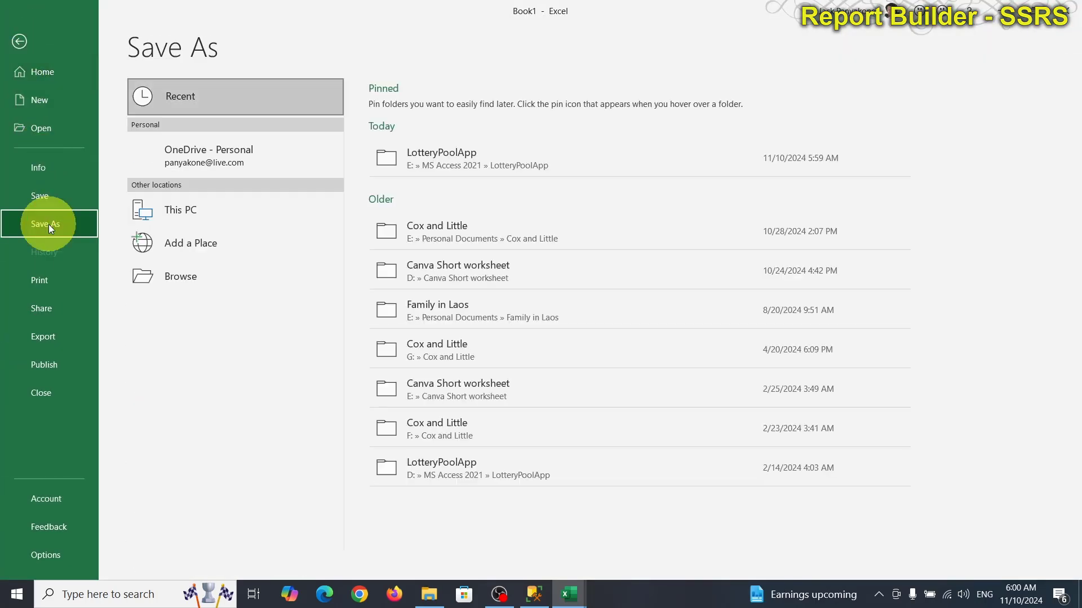
click(474, 155)
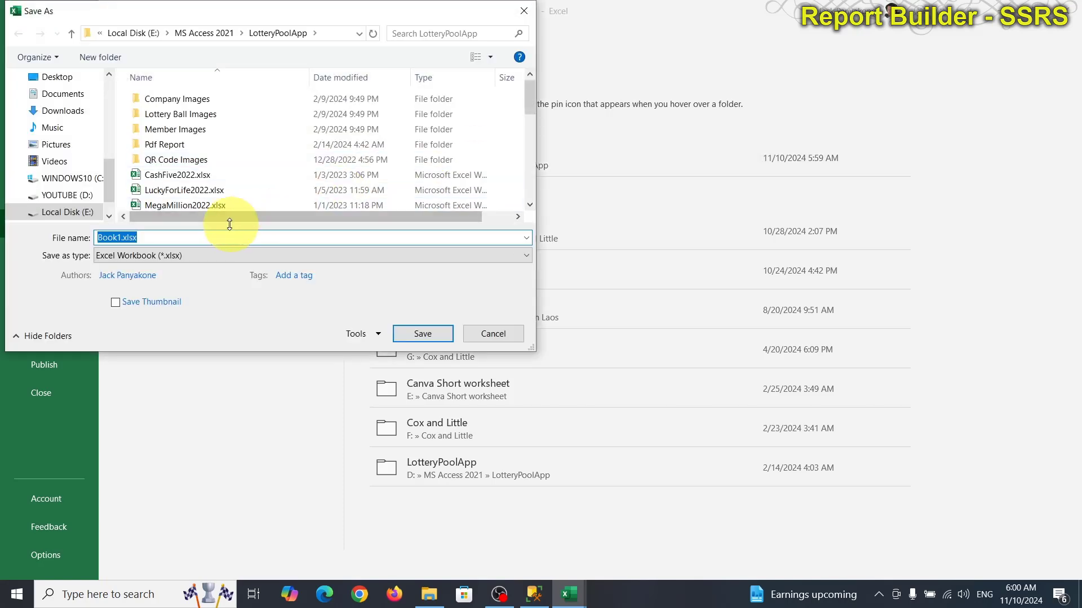
scroll(221, 191, down, 1)
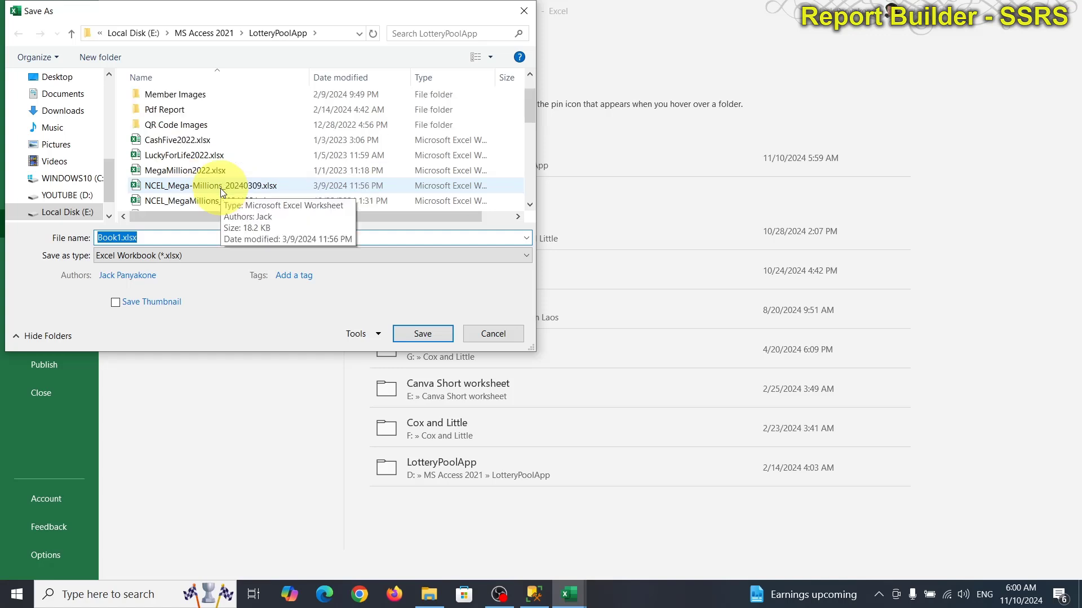
click(347, 76)
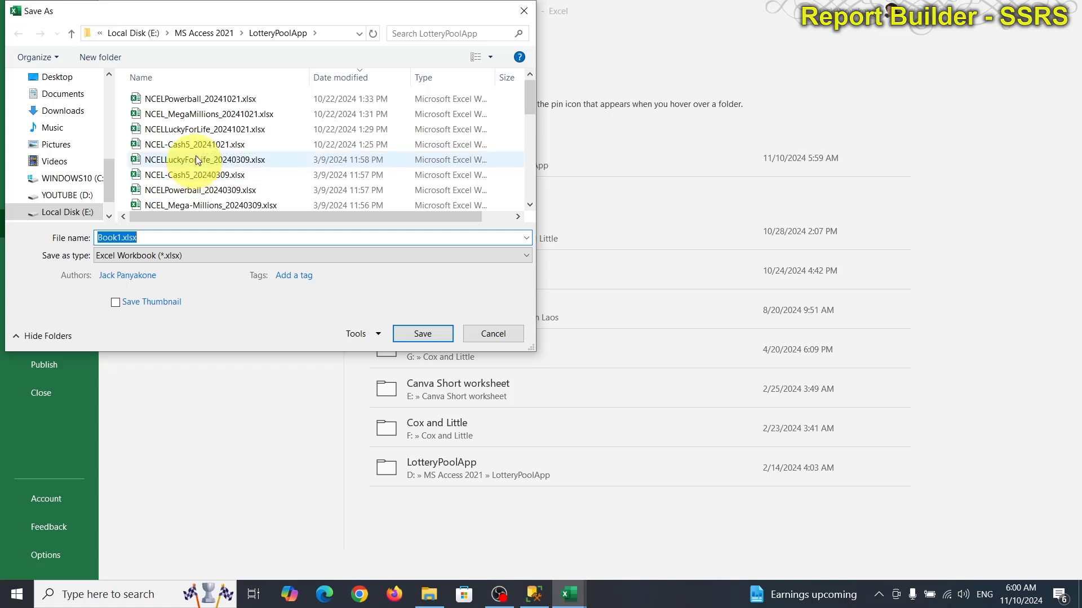
click(201, 99)
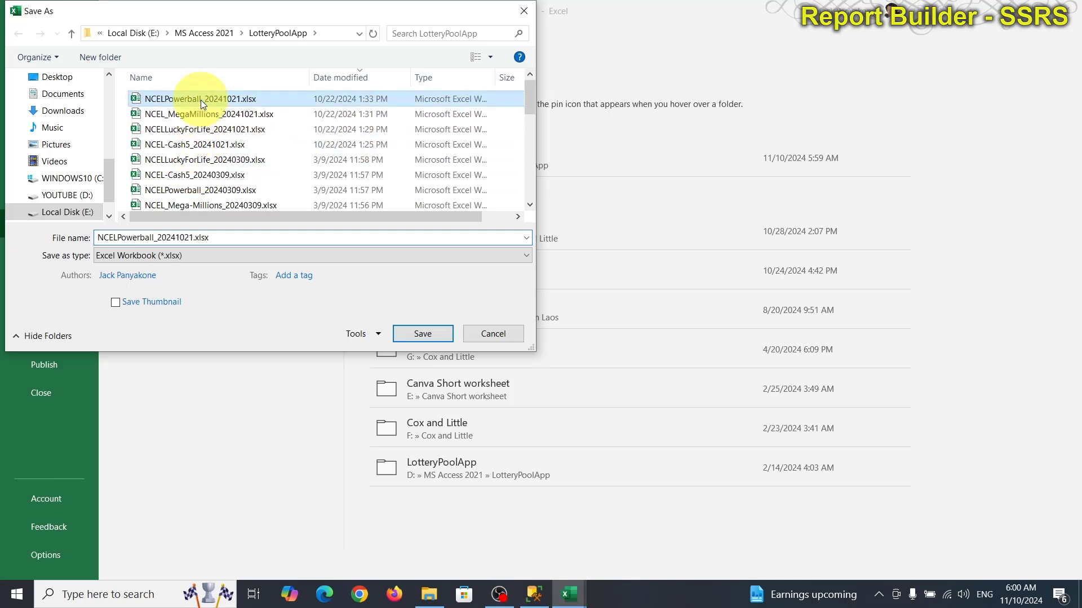
click(194, 238)
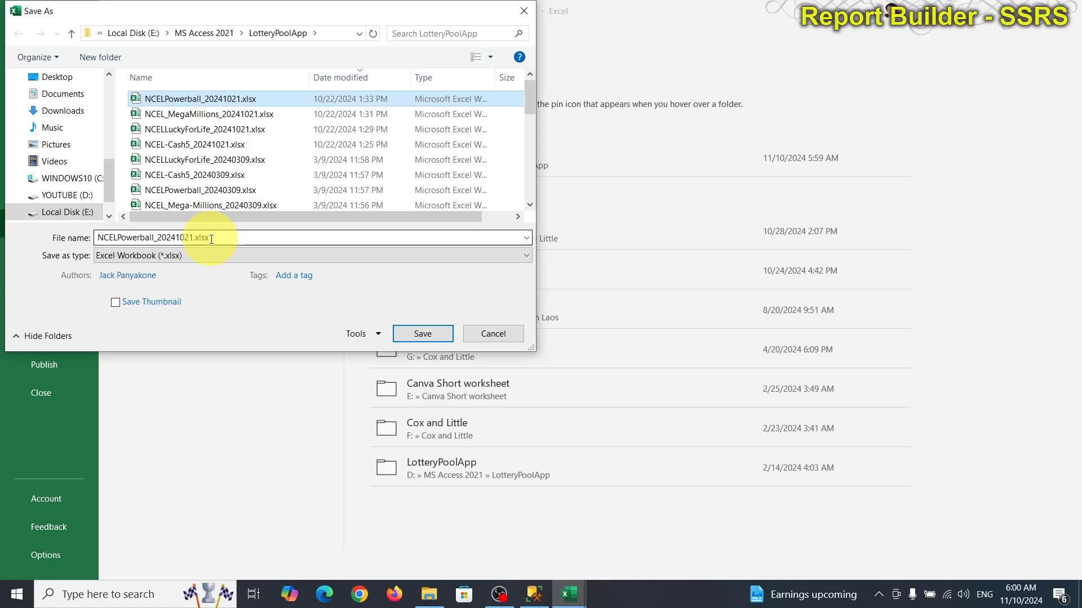
click(411, 337)
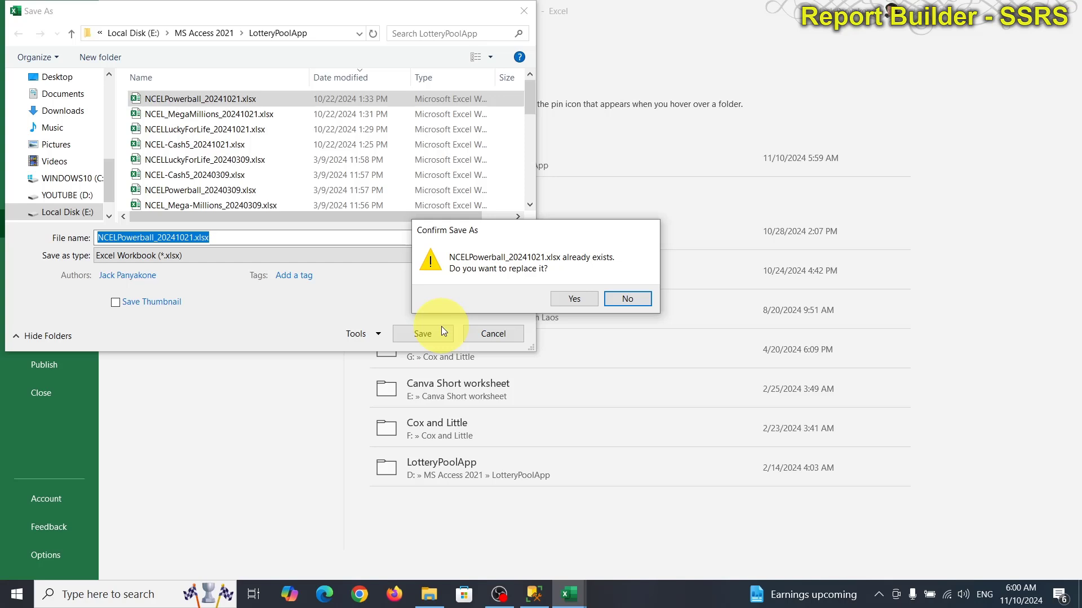
click(627, 300)
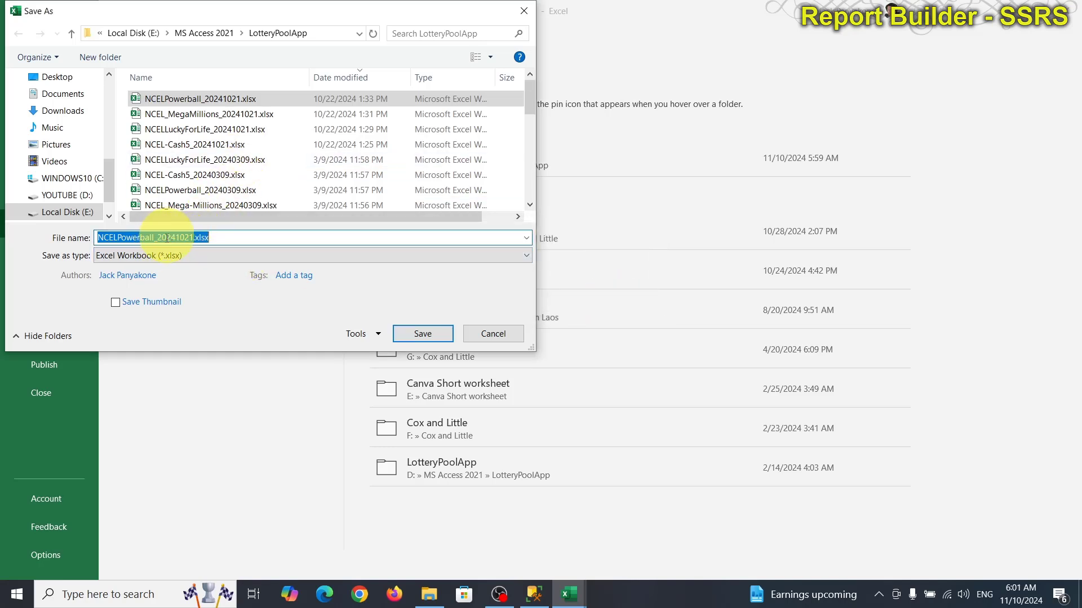
drag(157, 237, 183, 237)
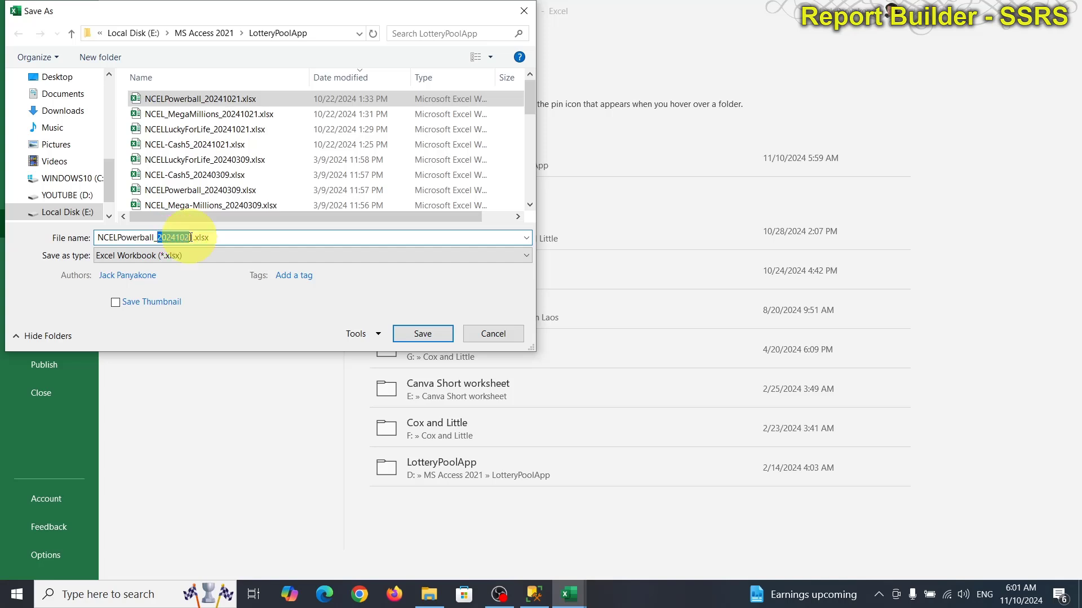
key(BackSpace)
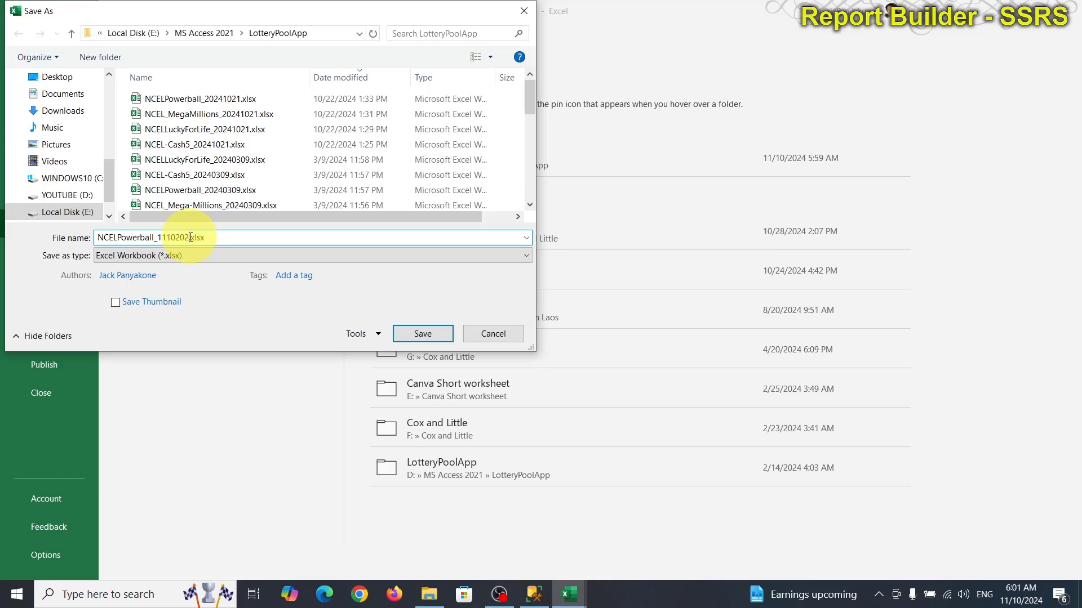
key(Return)
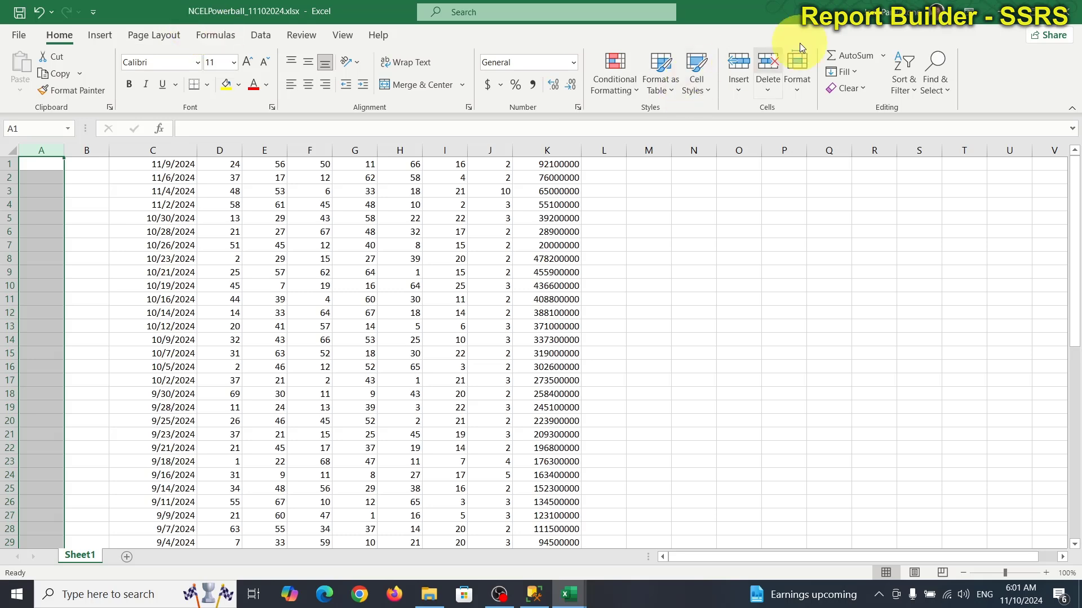
Step: Close the xlsx workbook and the CSV, discarding changes to the CSV
click(1070, 19)
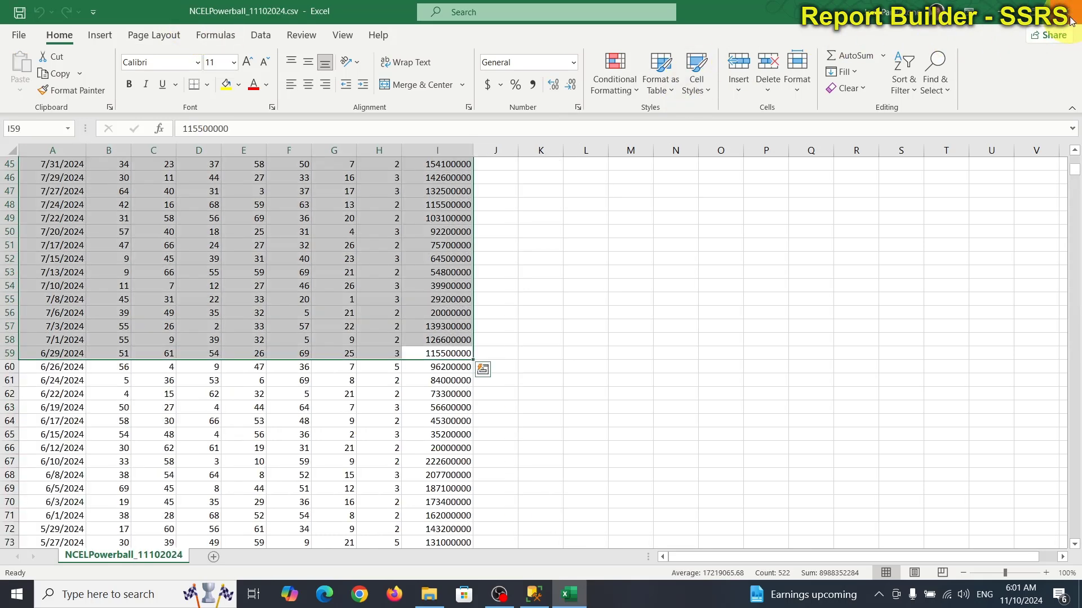
click(1070, 19)
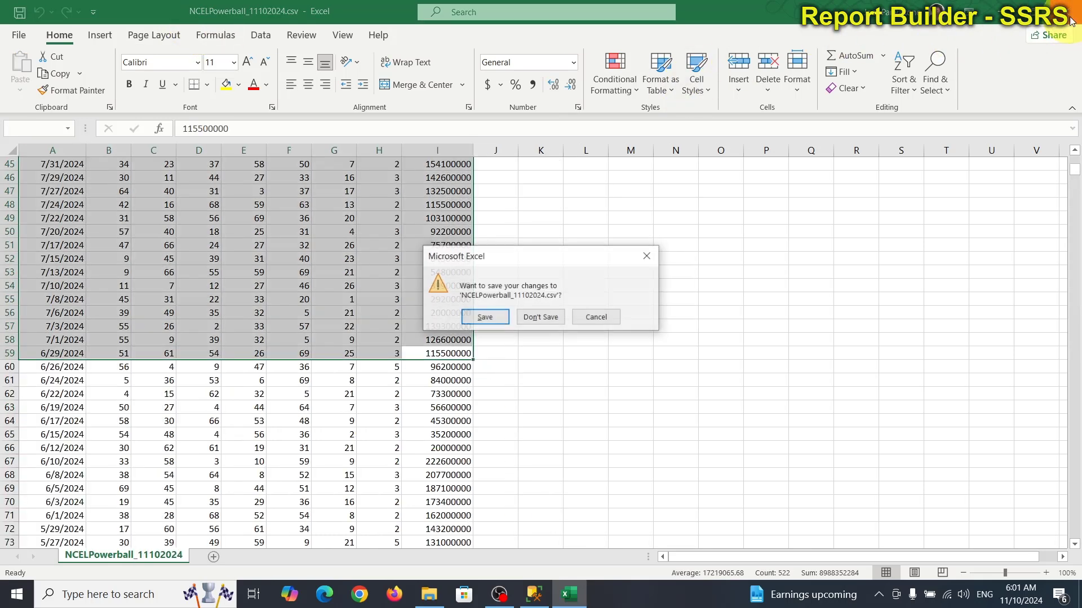
click(541, 318)
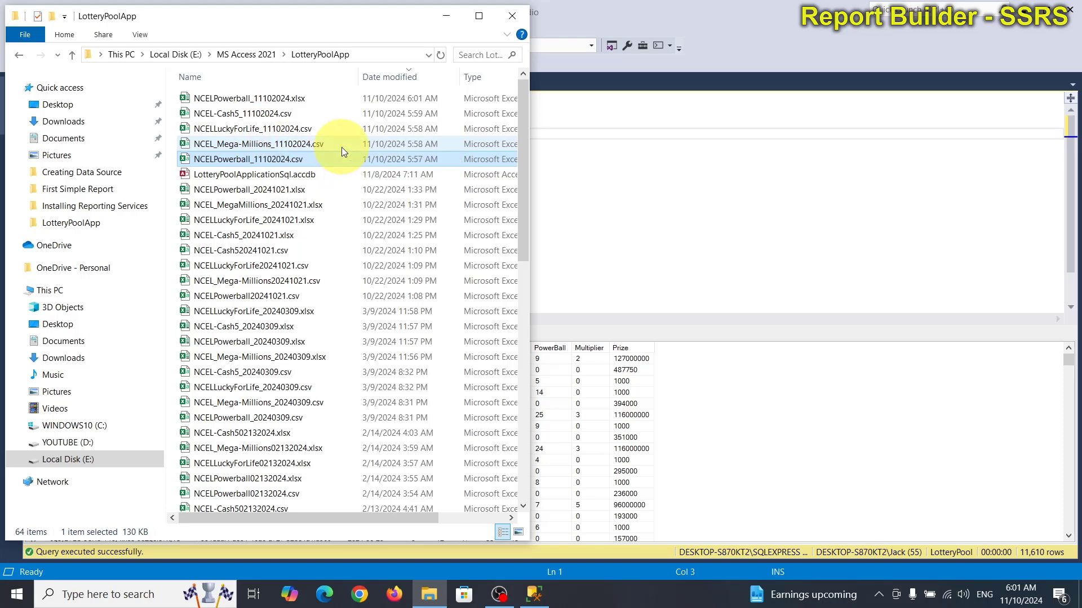
Step: Open NCEL_Mega-Millions_11102024.csv, widen its Date column, and select draw rows A2:I40
double_click(236, 147)
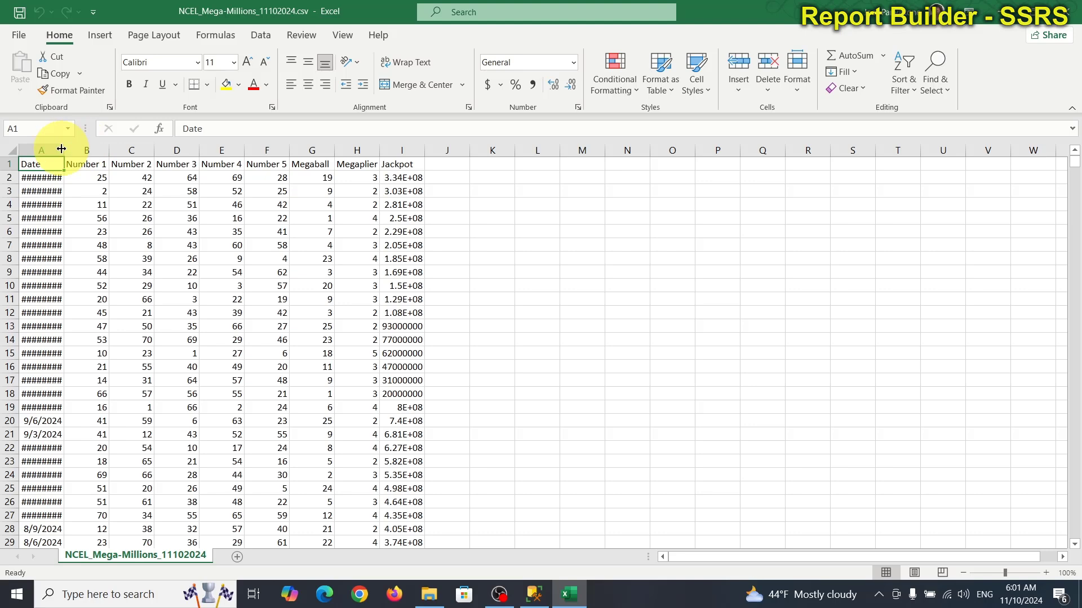
drag(63, 148, 81, 148)
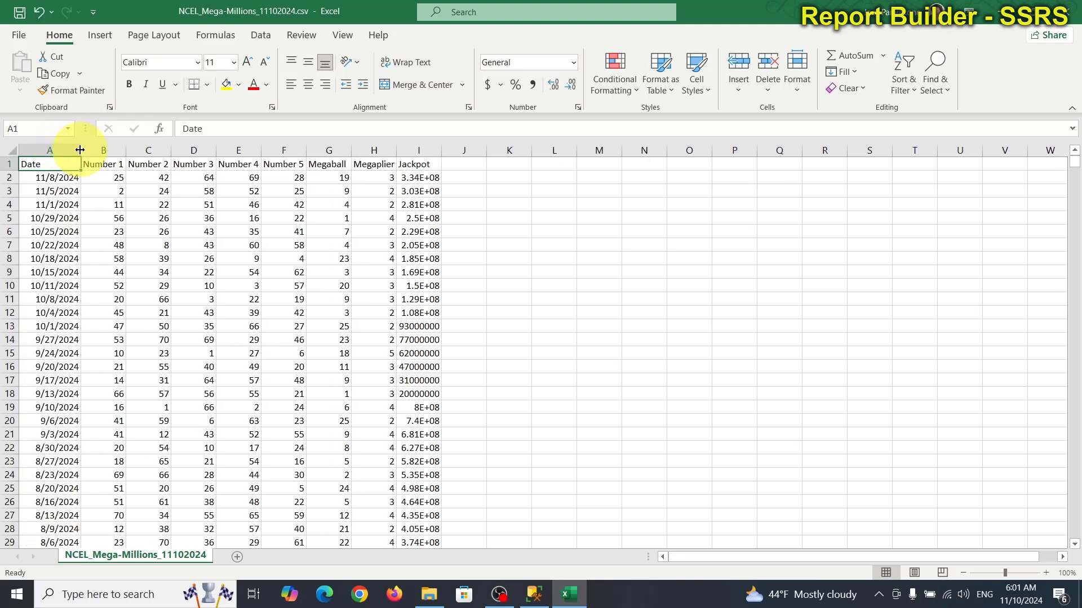
scroll(479, 500, down, 5)
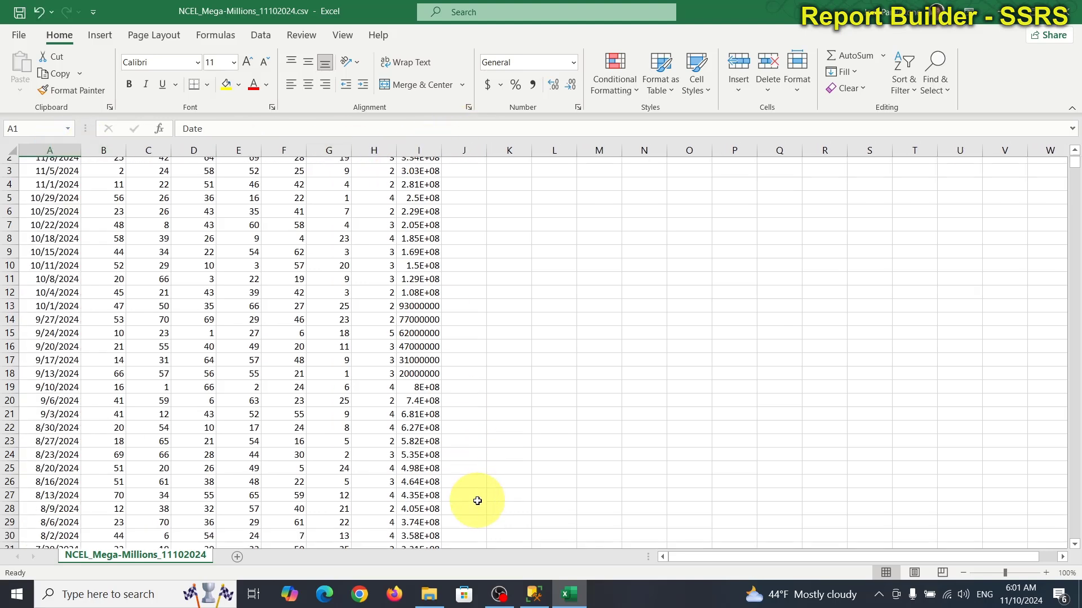
scroll(479, 500, down, 3)
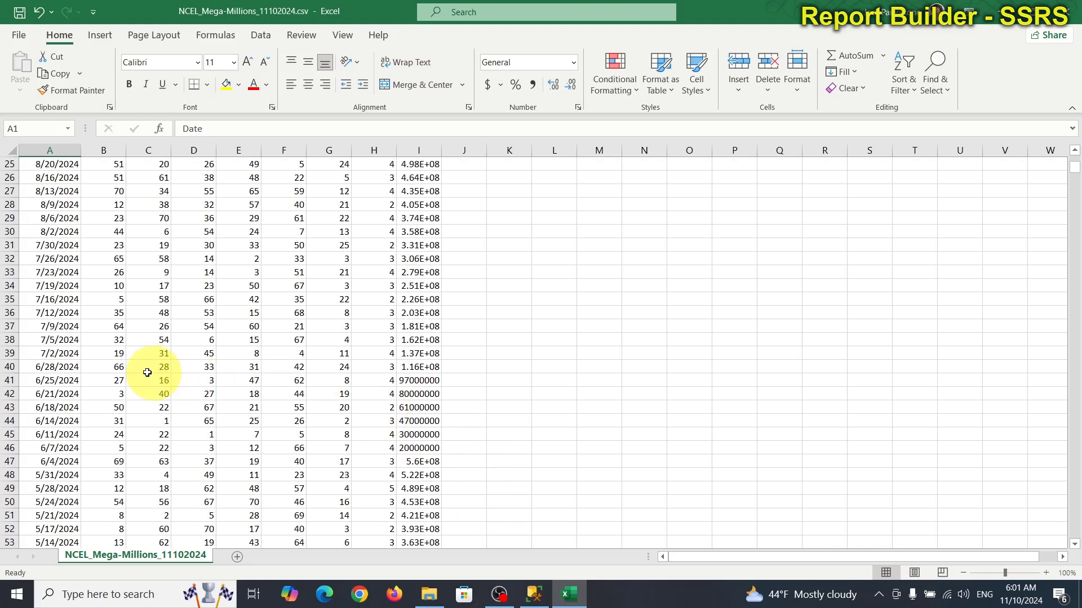
click(409, 367)
drag(409, 368, 30, 189)
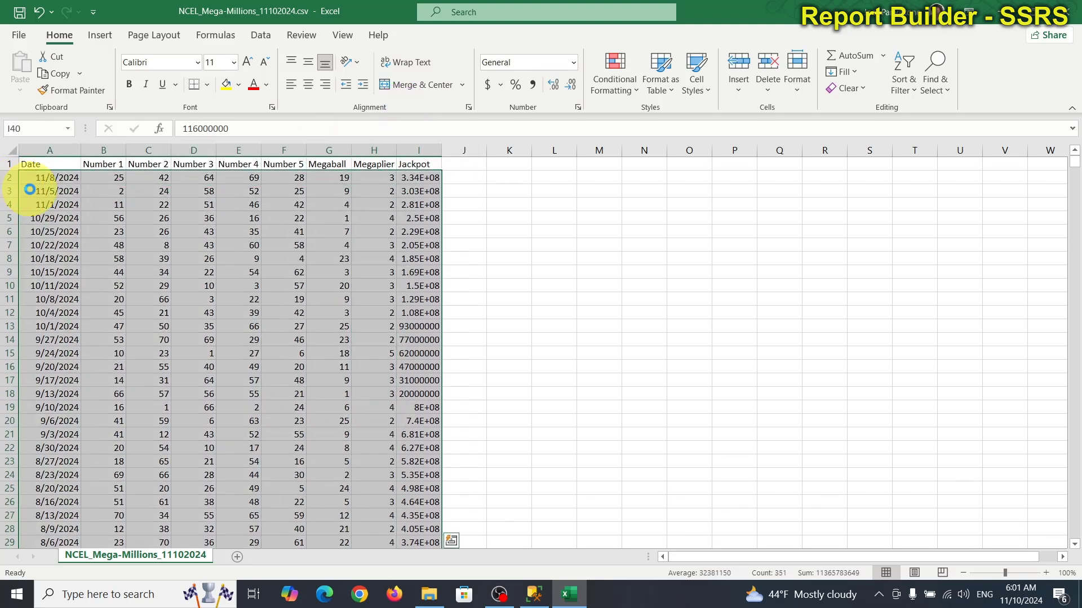
Step: Create a blank workbook, paste the Mega Millions draws at C1, and widen columns C and K
click(19, 35)
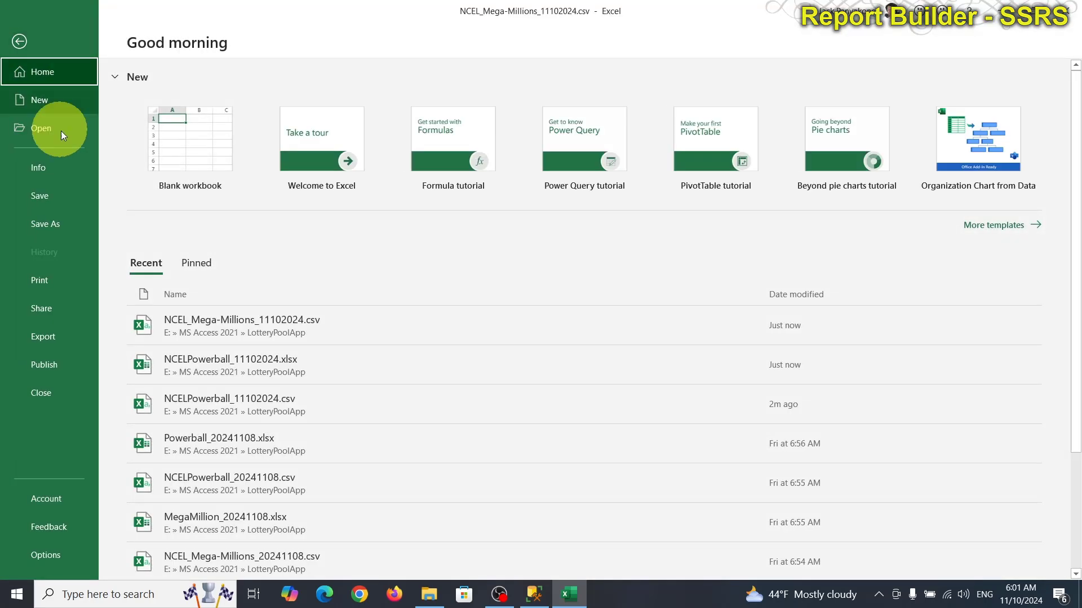
click(174, 140)
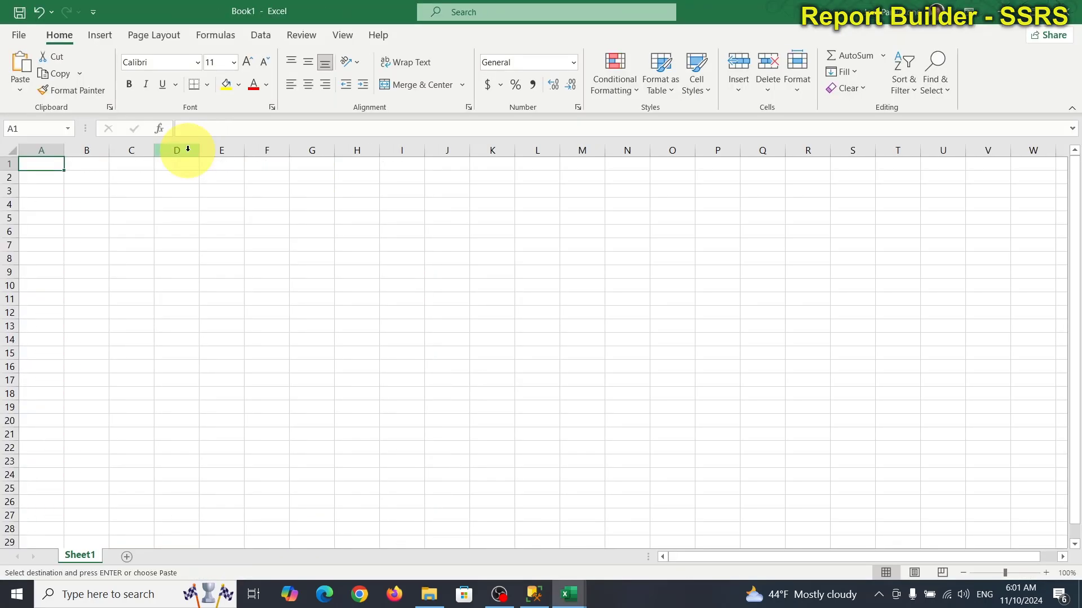
click(129, 160)
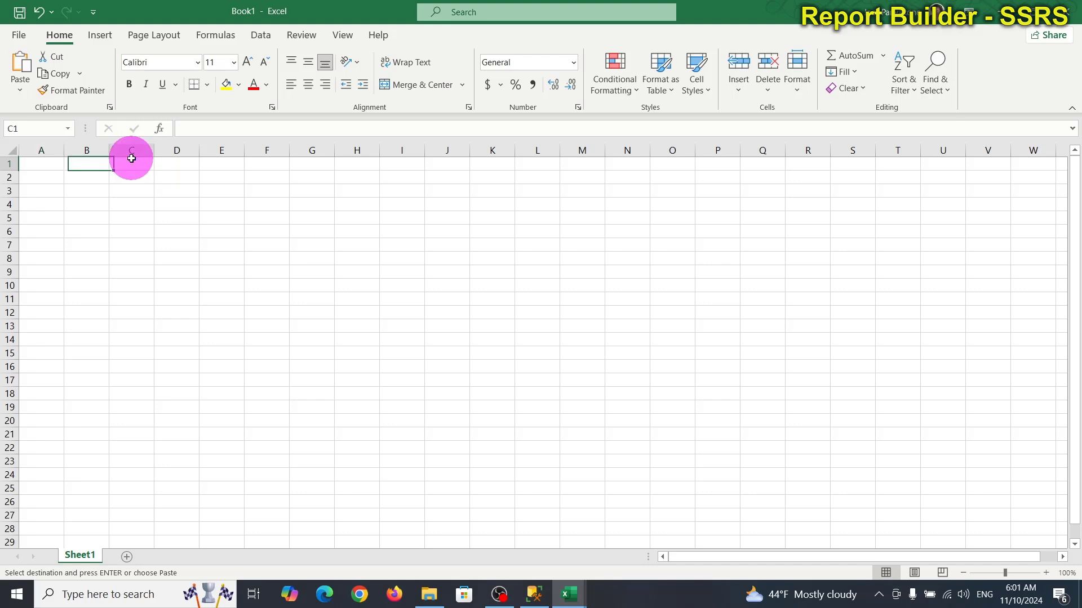
key(ctrl+v)
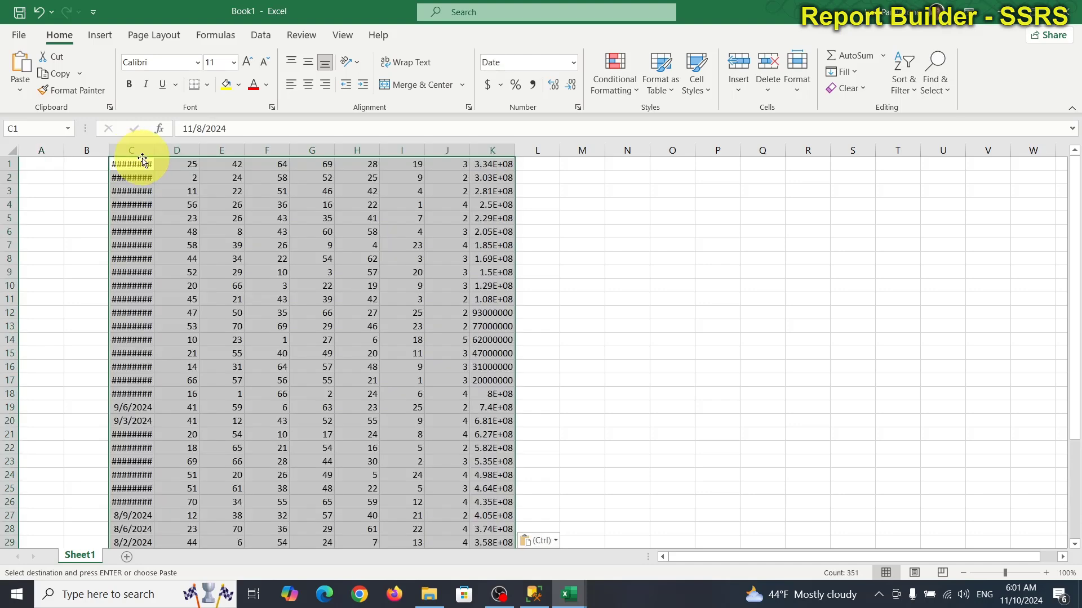
drag(155, 147, 173, 140)
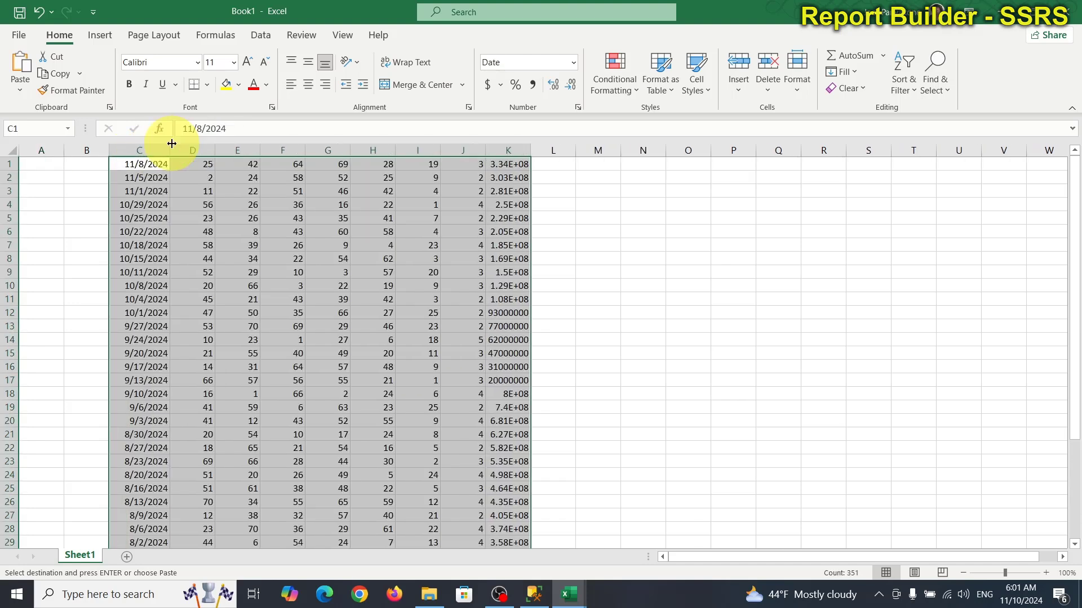
drag(531, 150, 550, 152)
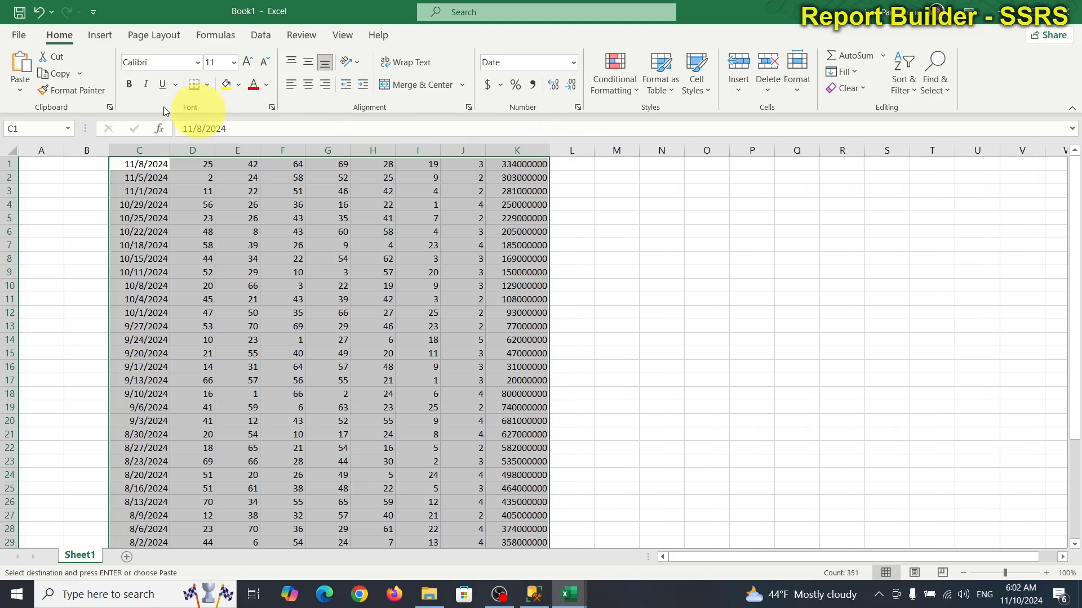
click(17, 36)
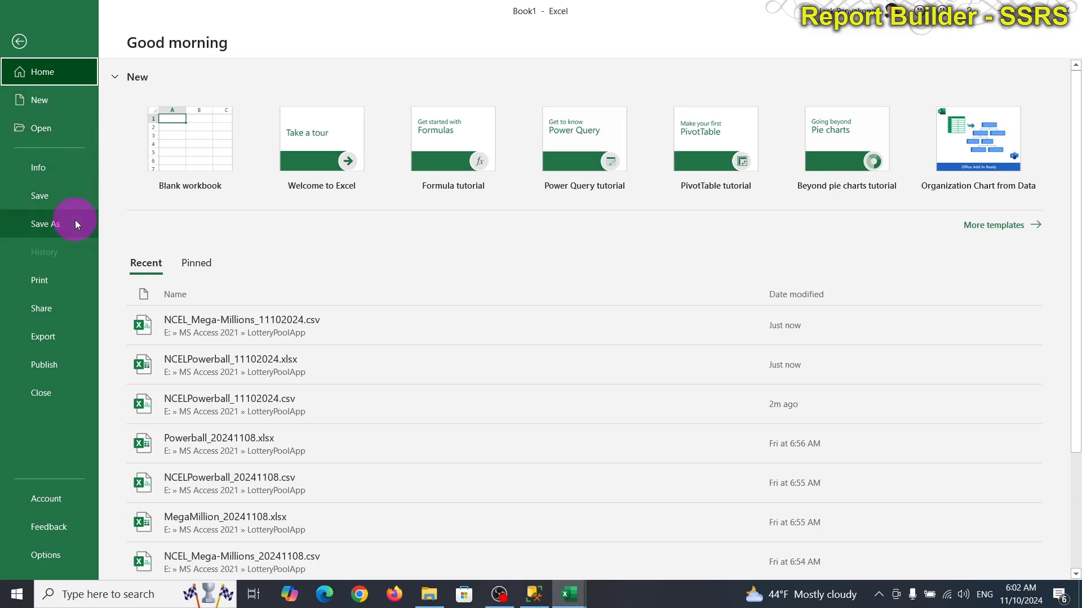
Step: Save the workbook in LotteryPoolApp as NCEL_MegaMillions_11102024.xlsx, editing the date in the reused name
click(76, 223)
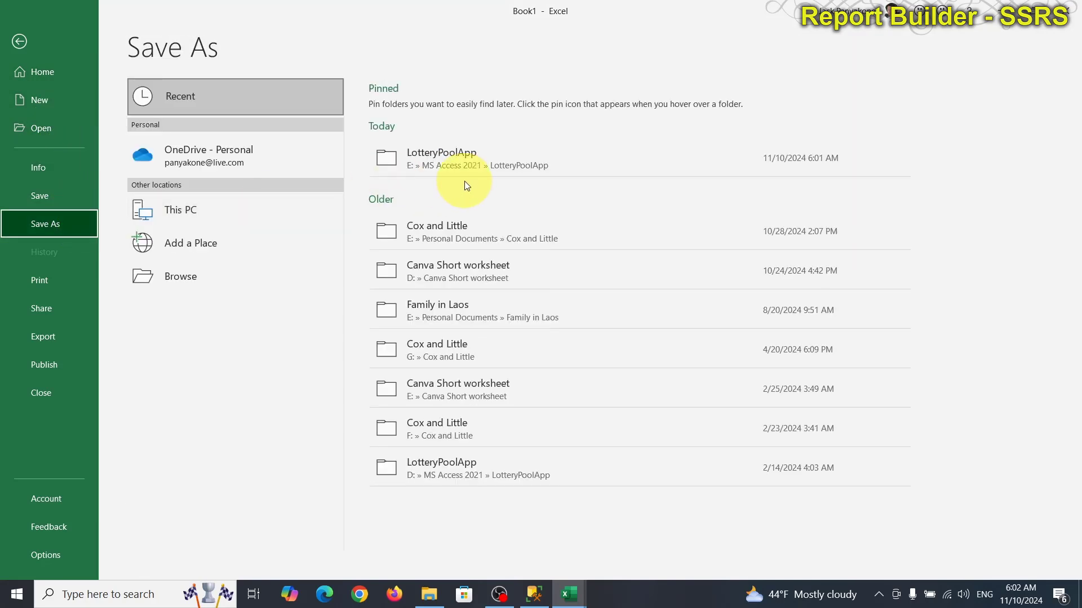
click(475, 162)
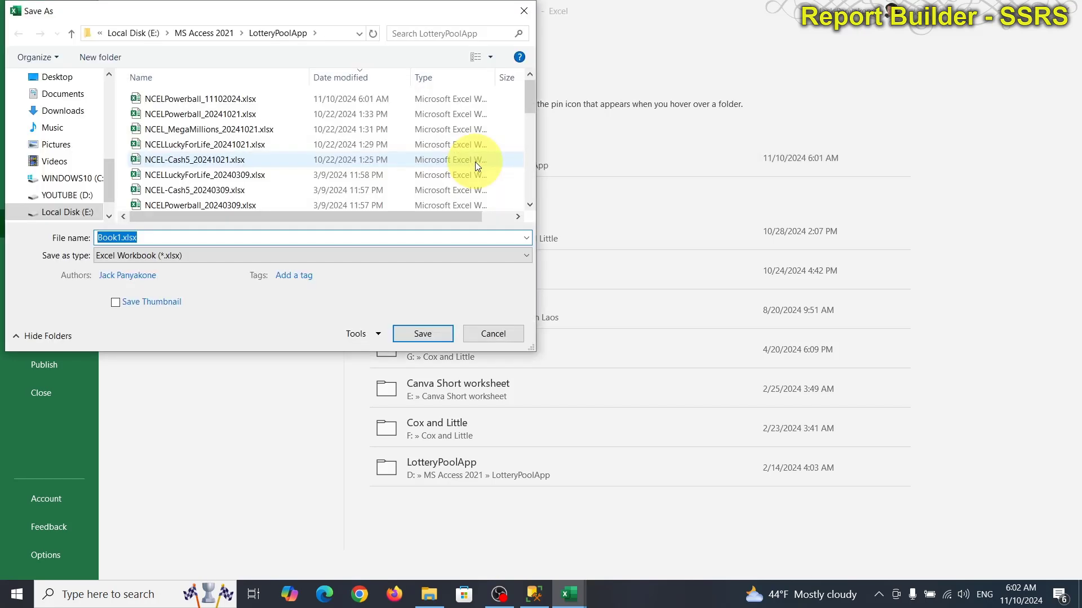
mouse_move(572, 594)
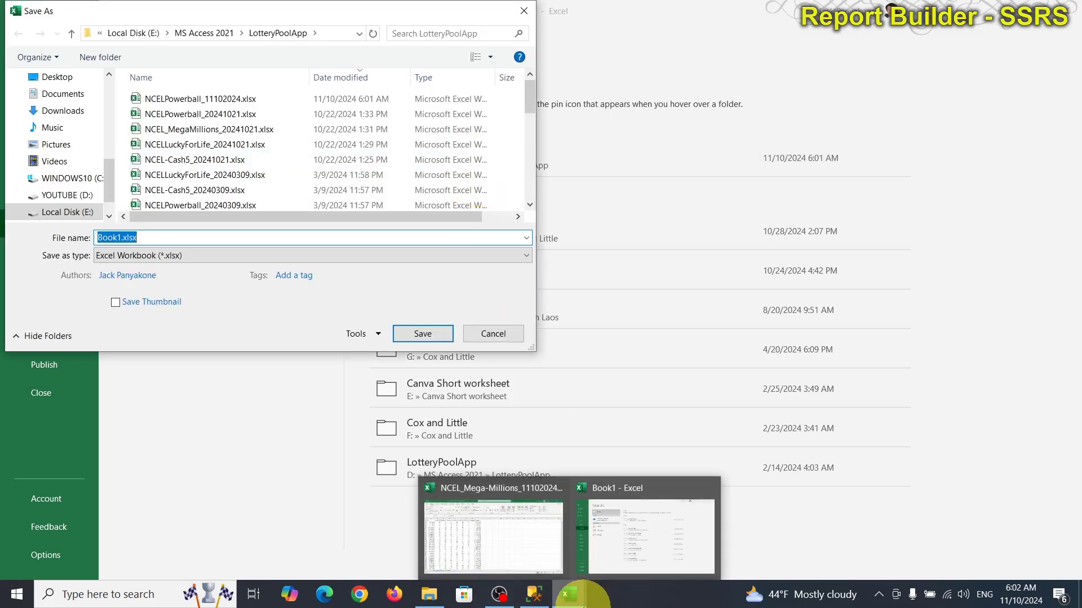
click(203, 131)
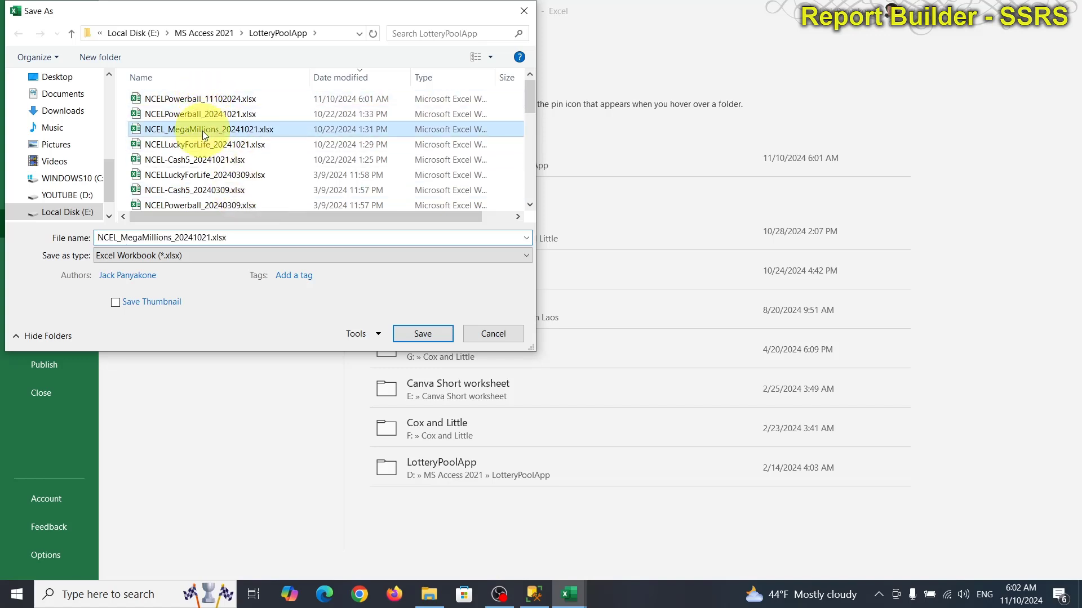
double_click(184, 240)
drag(175, 239, 207, 237)
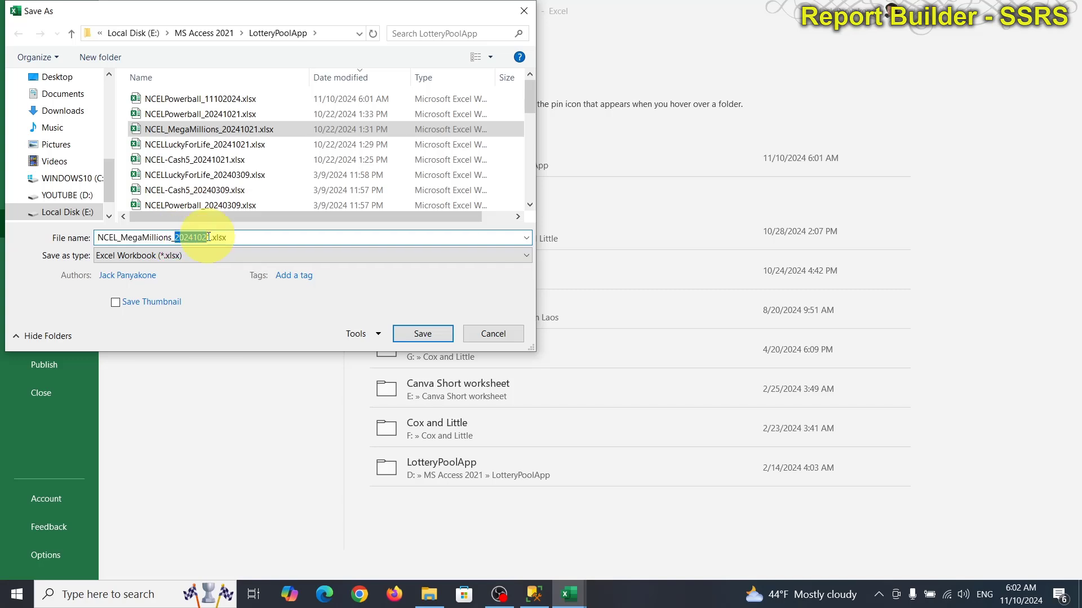
text(1110)
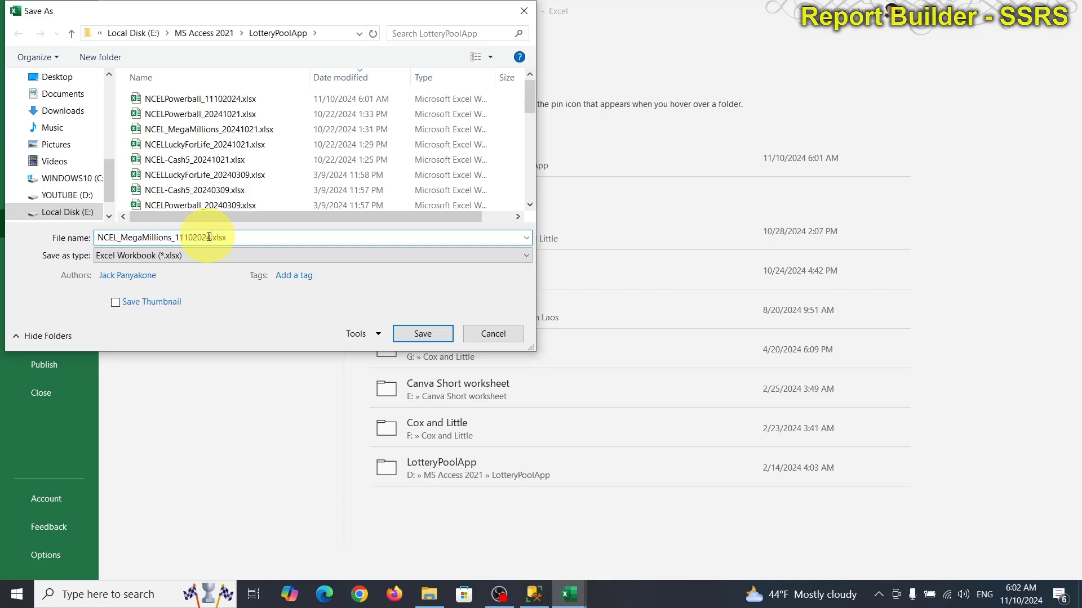
key(Return)
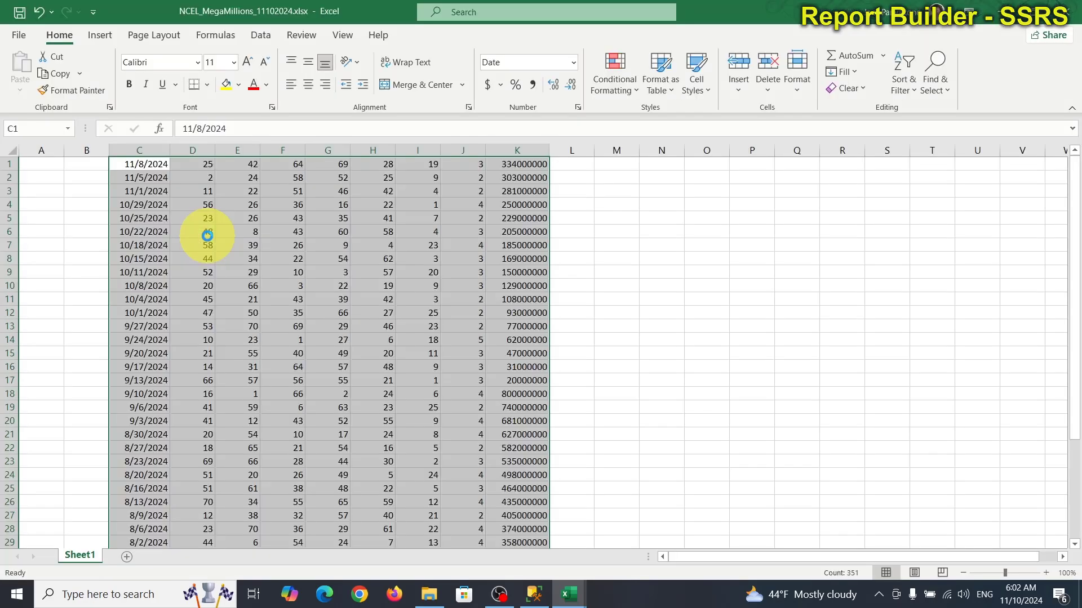
Step: Close both Mega Millions workbooks without saving the CSV
click(1068, 14)
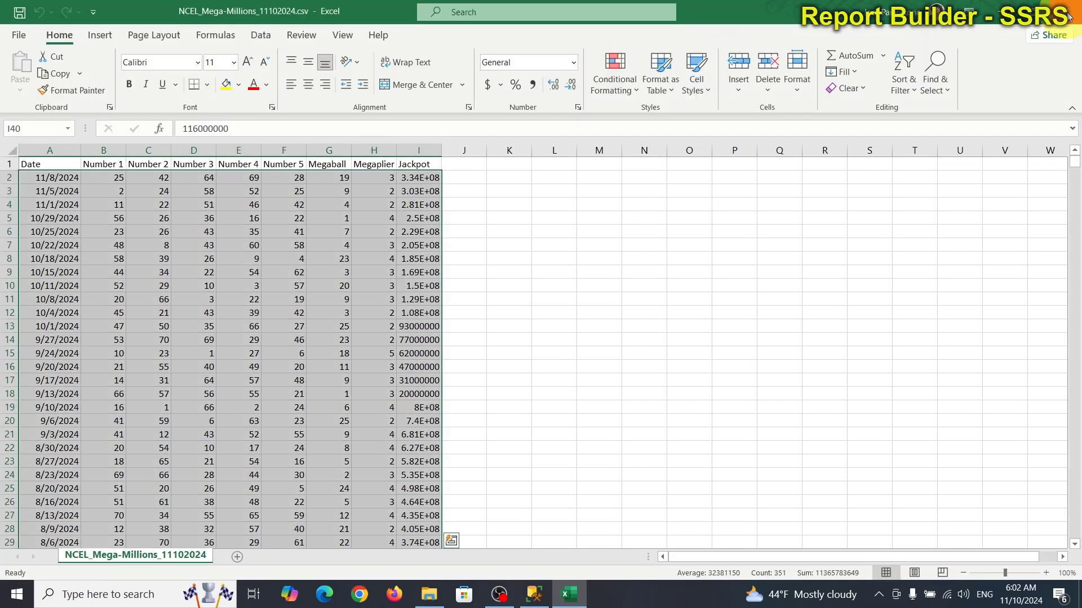
click(1068, 13)
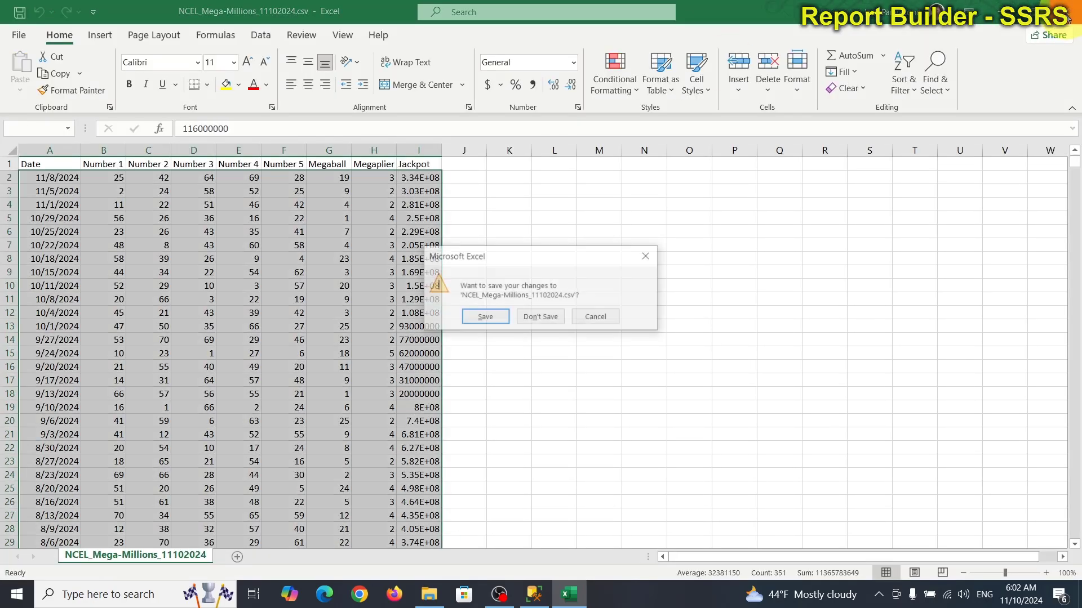
click(564, 322)
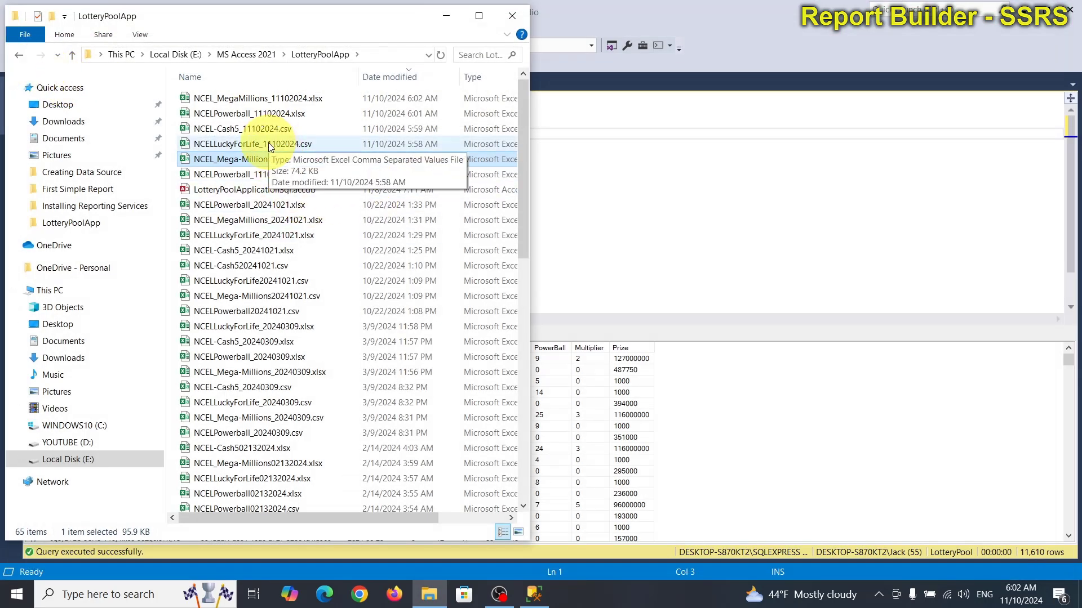
Step: Open NCELLuckyForLife_11102024.csv, auto-fit the date column, and select draw rows 2 through 135
click(287, 146)
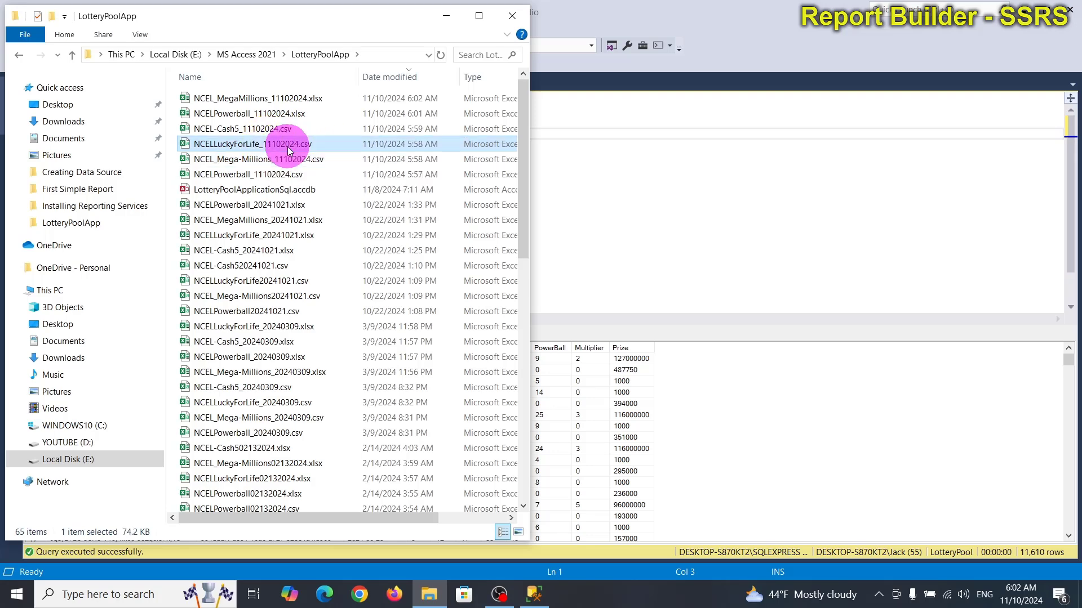
double_click(287, 146)
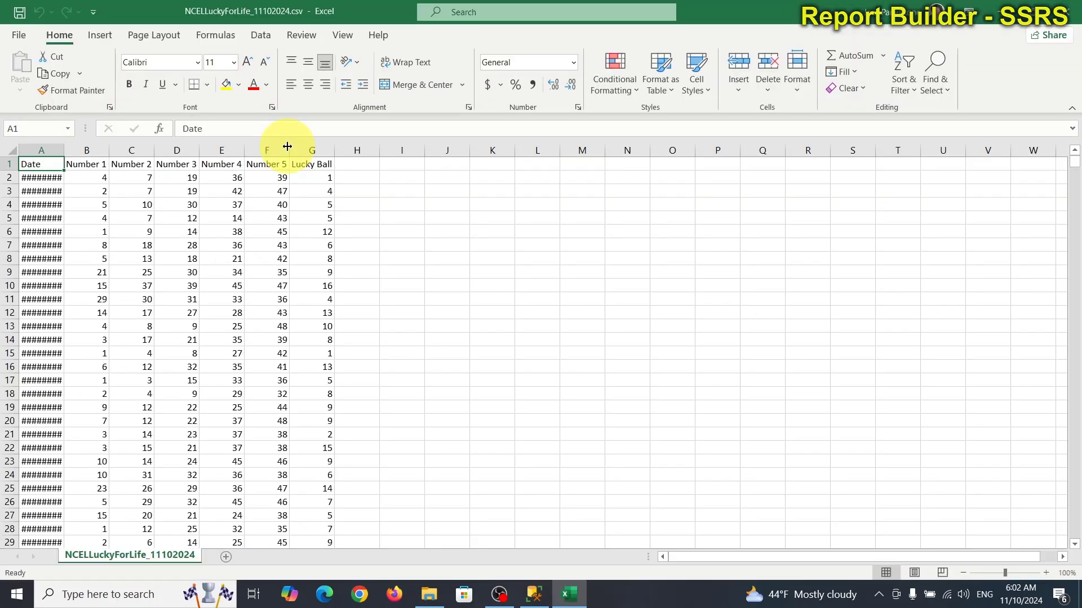
scroll(382, 355, down, 6)
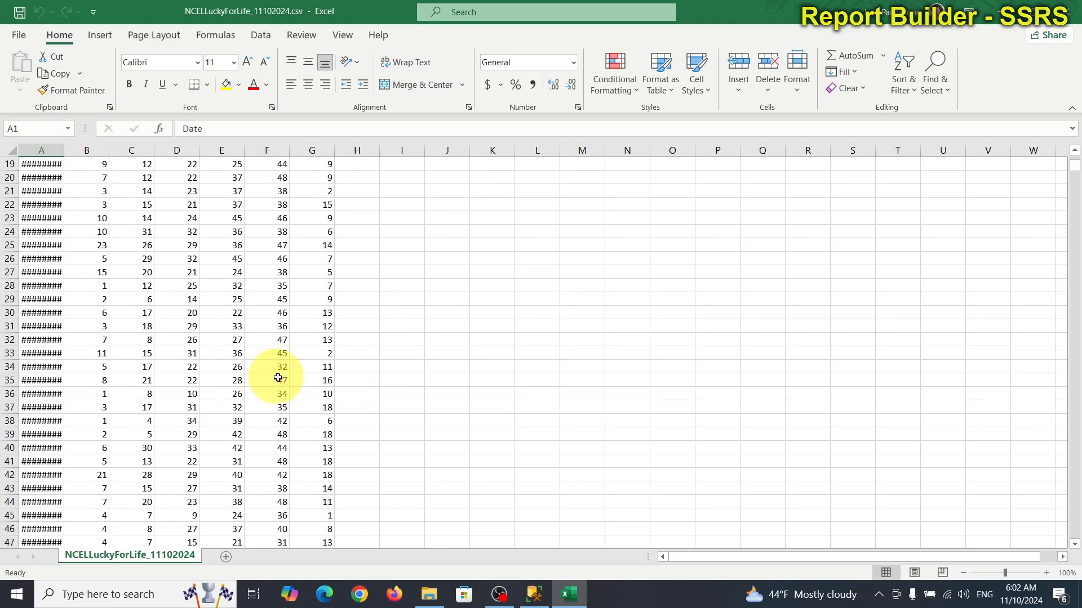
double_click(65, 149)
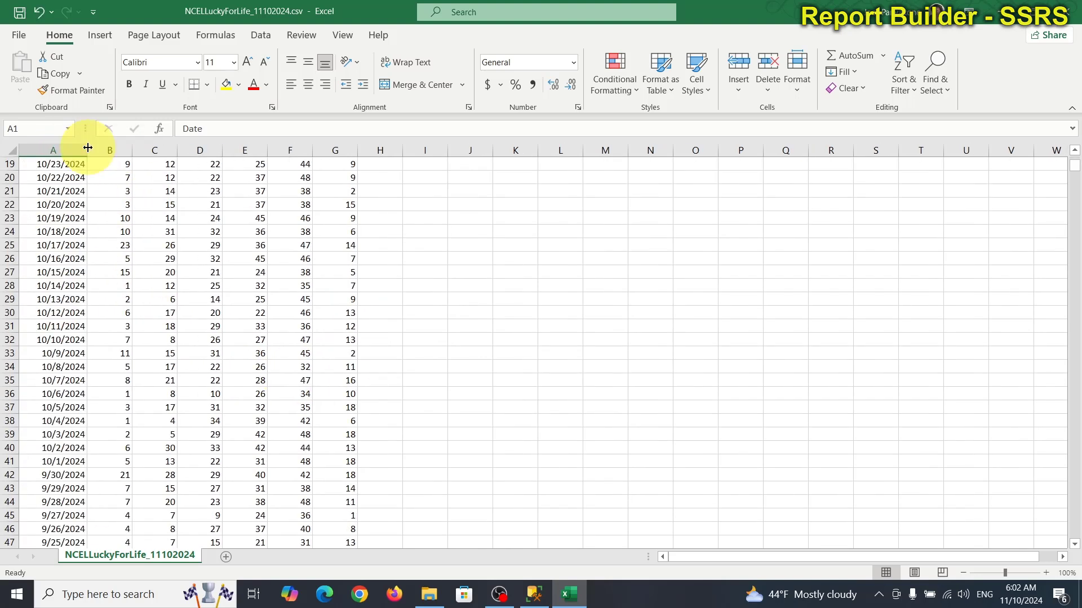
scroll(351, 448, down, 3)
scroll(351, 447, down, 18)
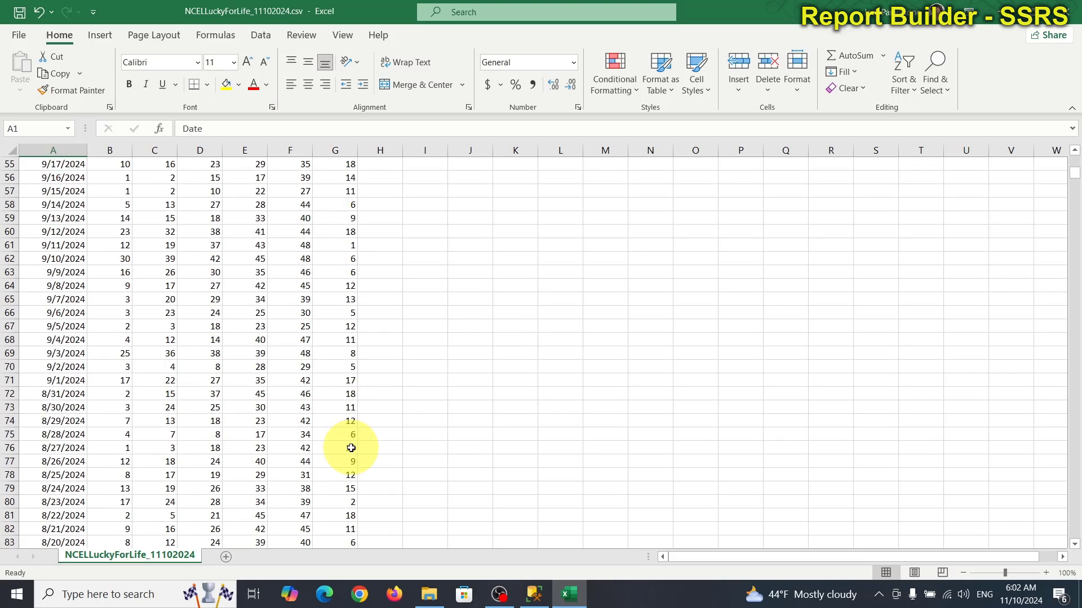
scroll(351, 448, down, 11)
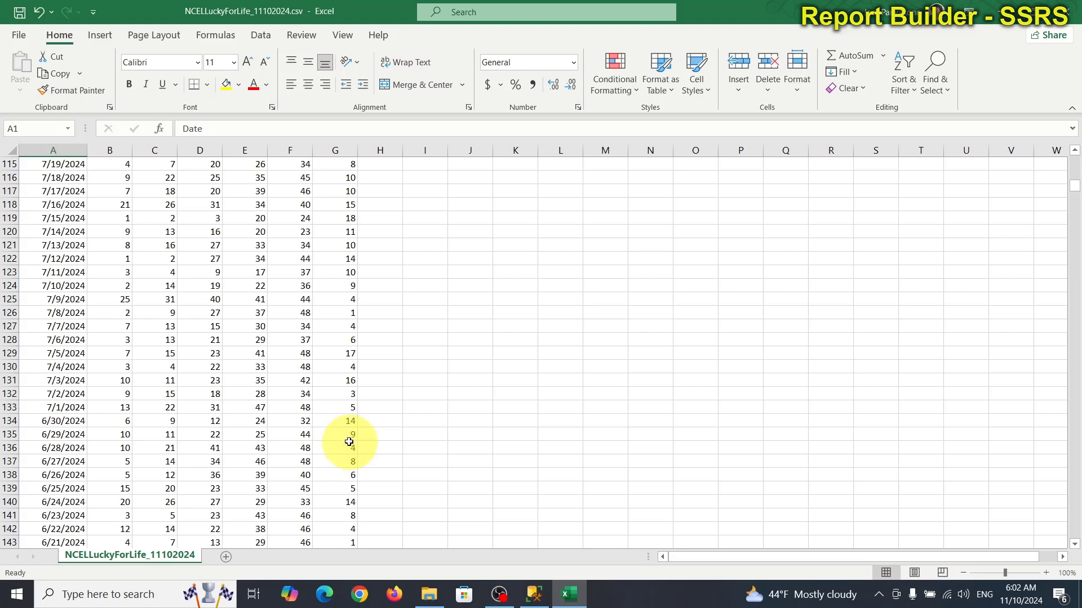
drag(345, 433, 30, 180)
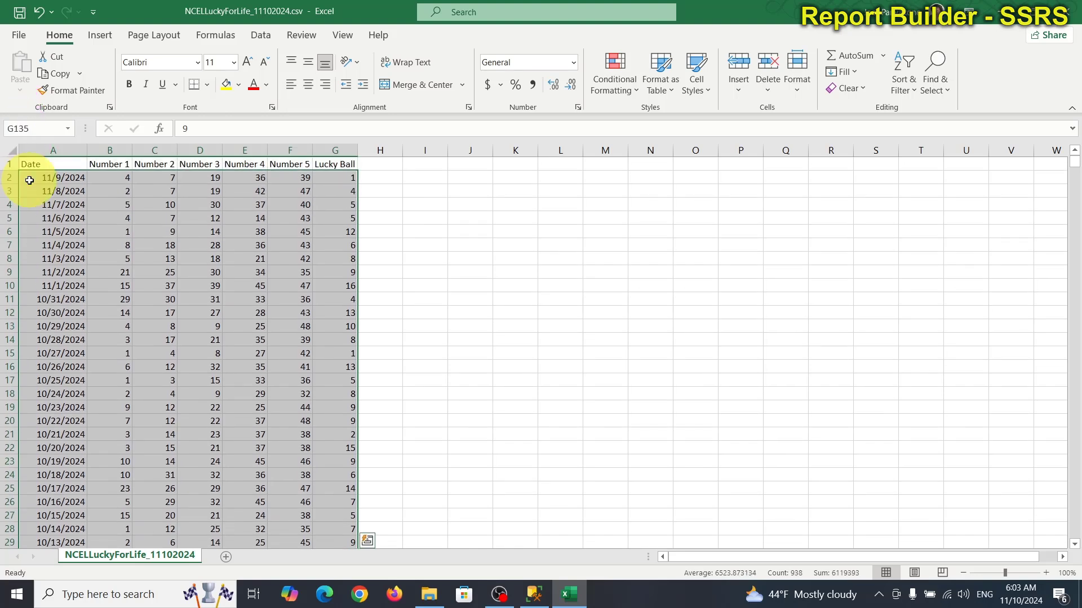
Step: Copy the selected Lucky For Life draws and cancel a Save As of the CSV
key(ctrl+c)
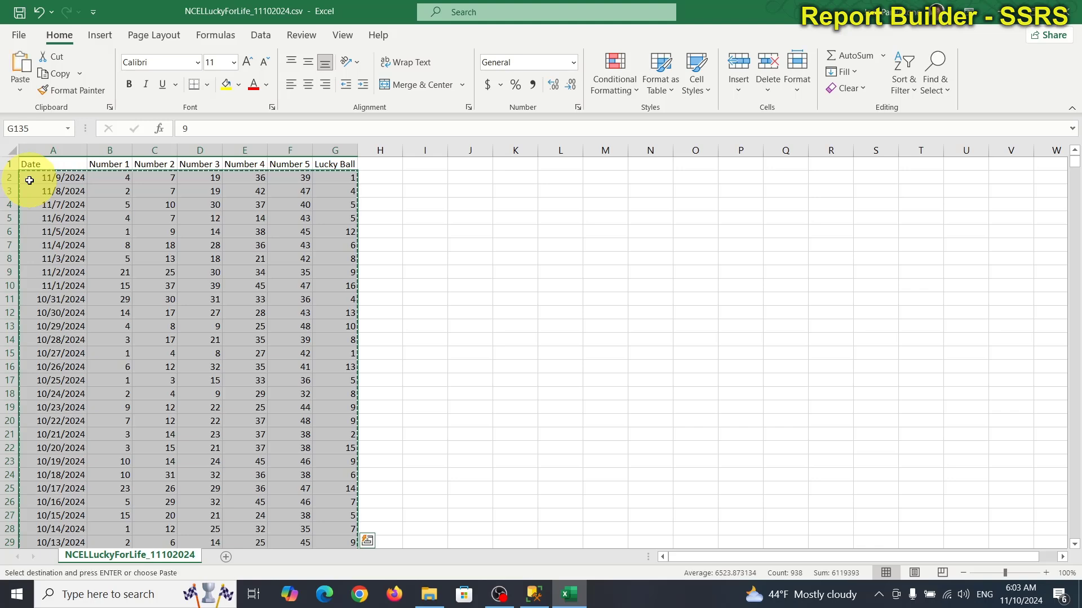
click(19, 37)
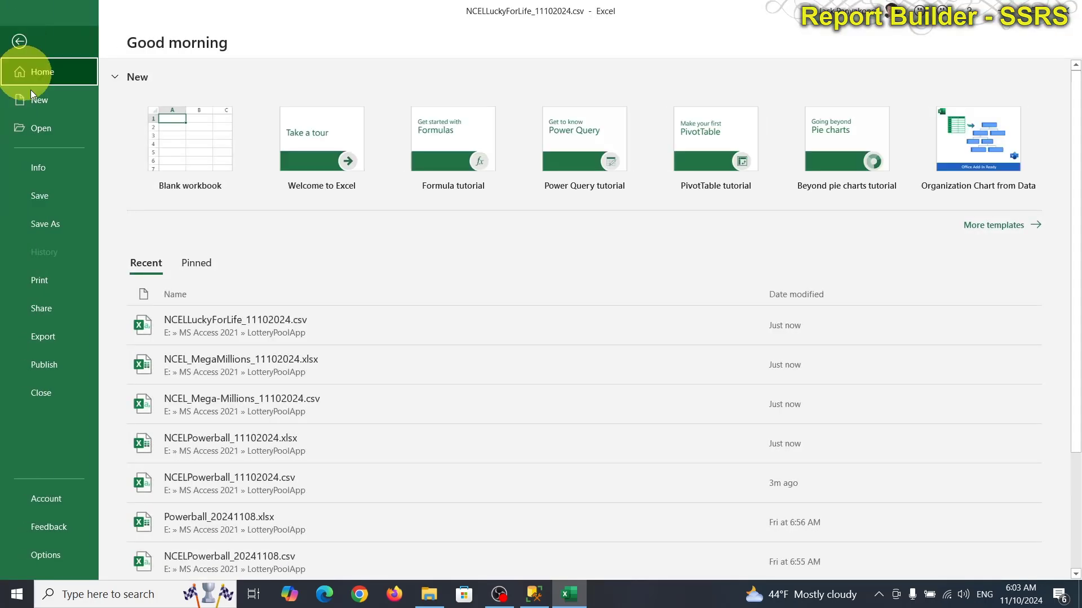
click(58, 225)
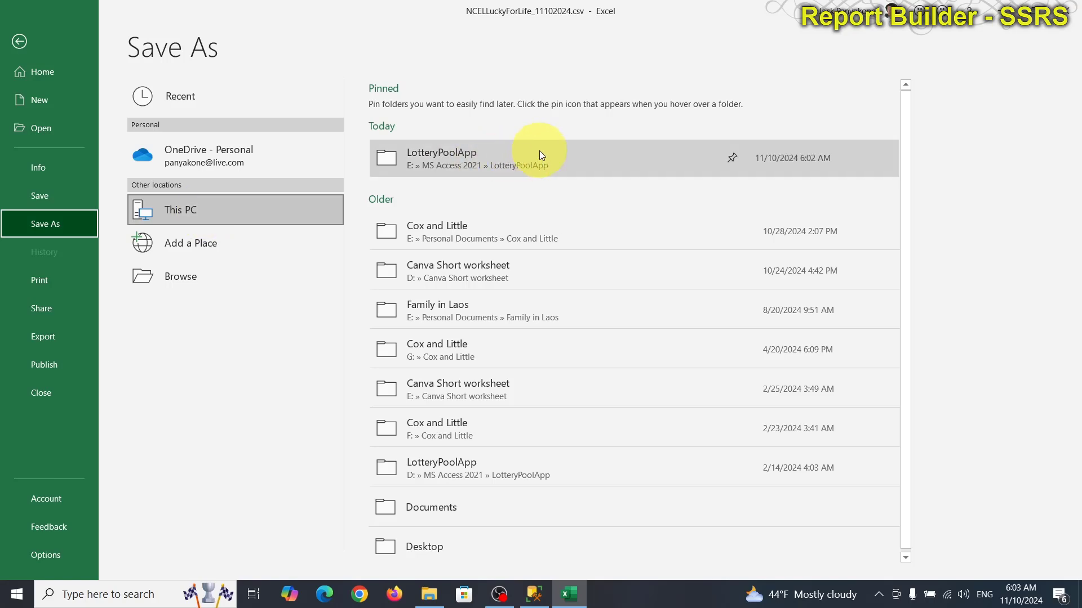
click(539, 151)
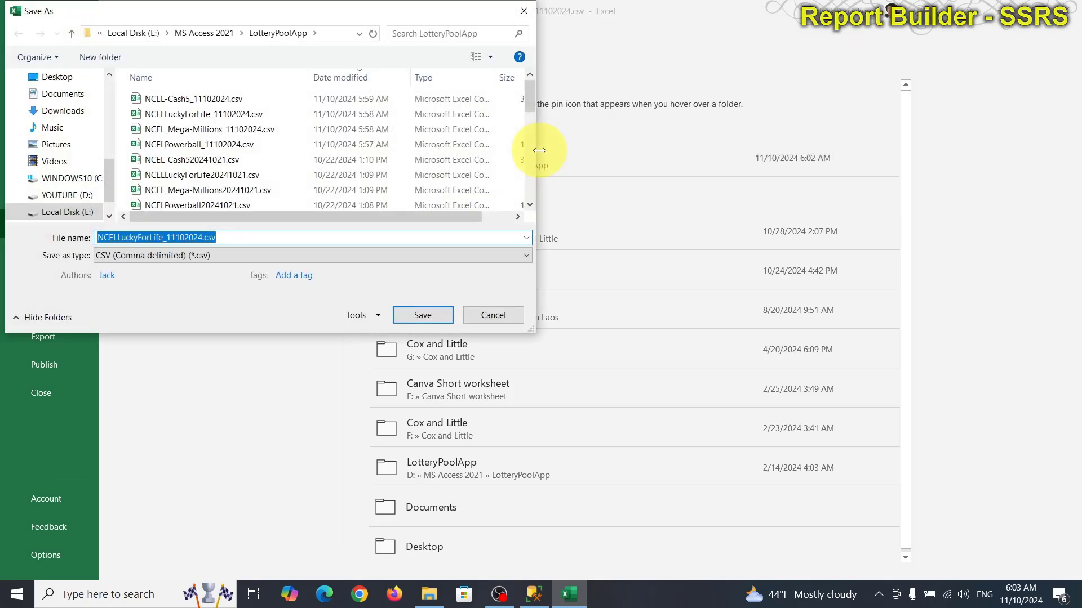
click(505, 315)
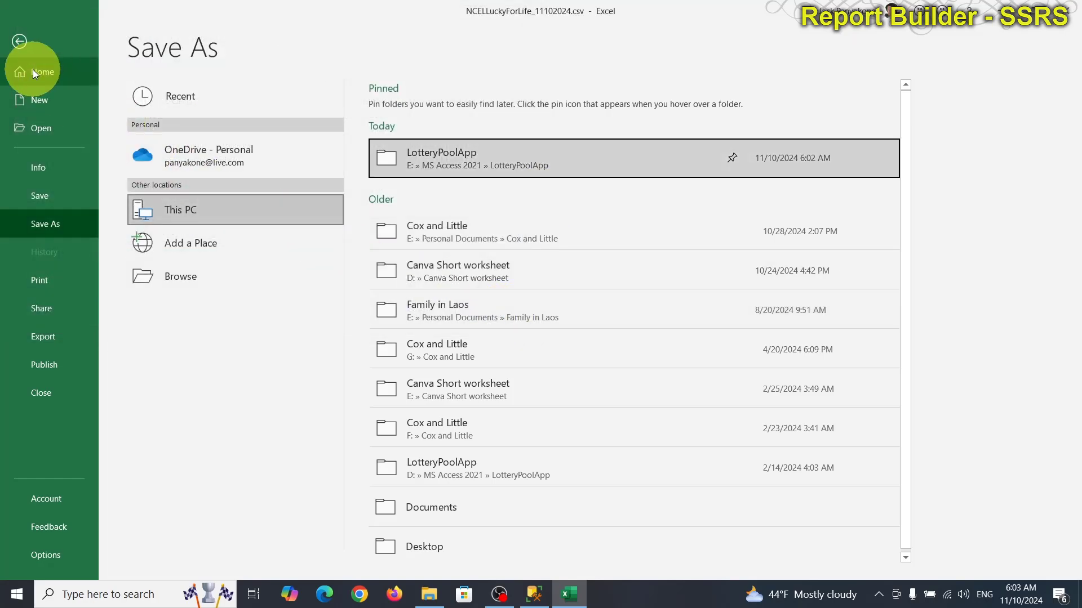
click(19, 37)
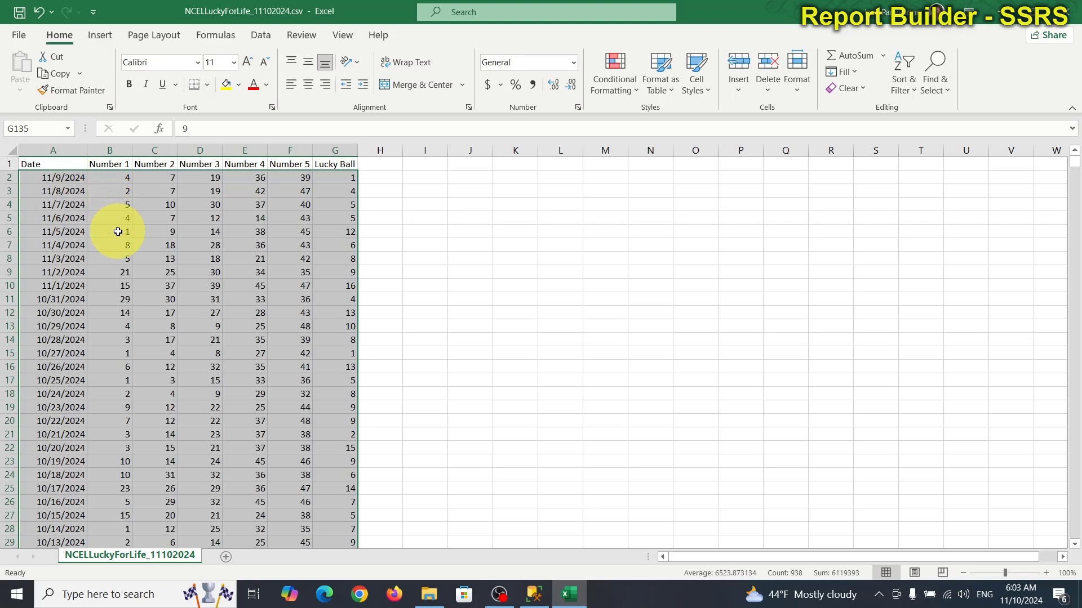
Step: Paste the copied Lucky For Life draws into a new blank workbook at C1 and widen column C
key(ctrl+c)
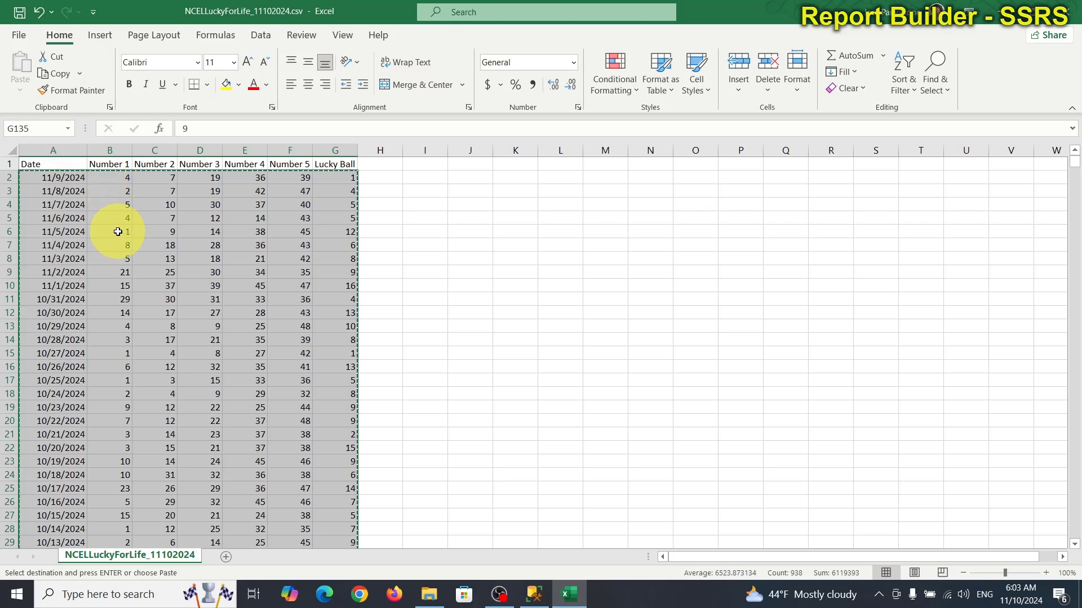
click(12, 36)
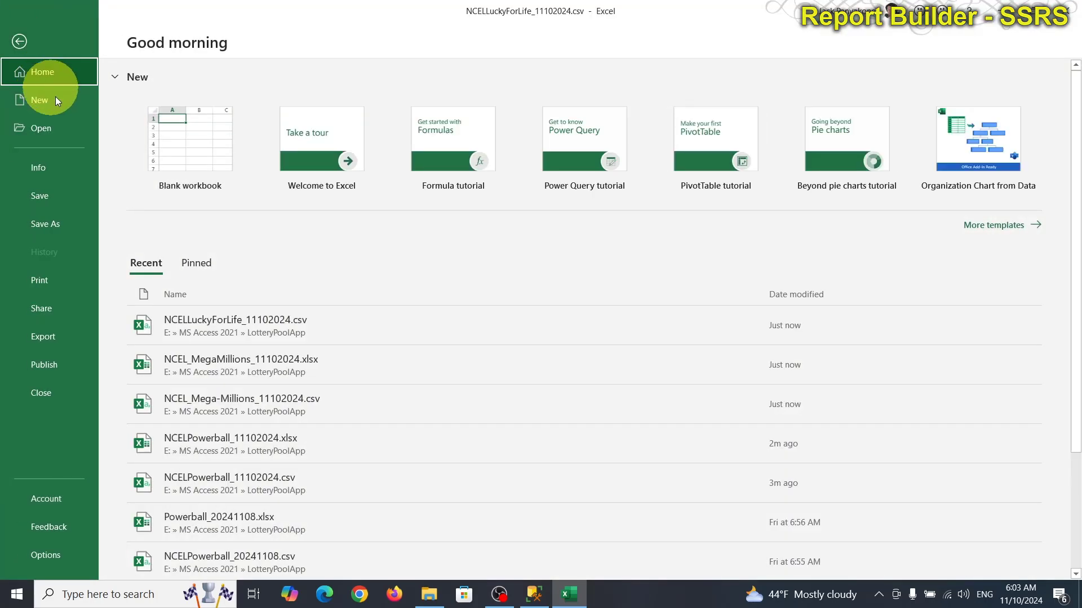
click(191, 137)
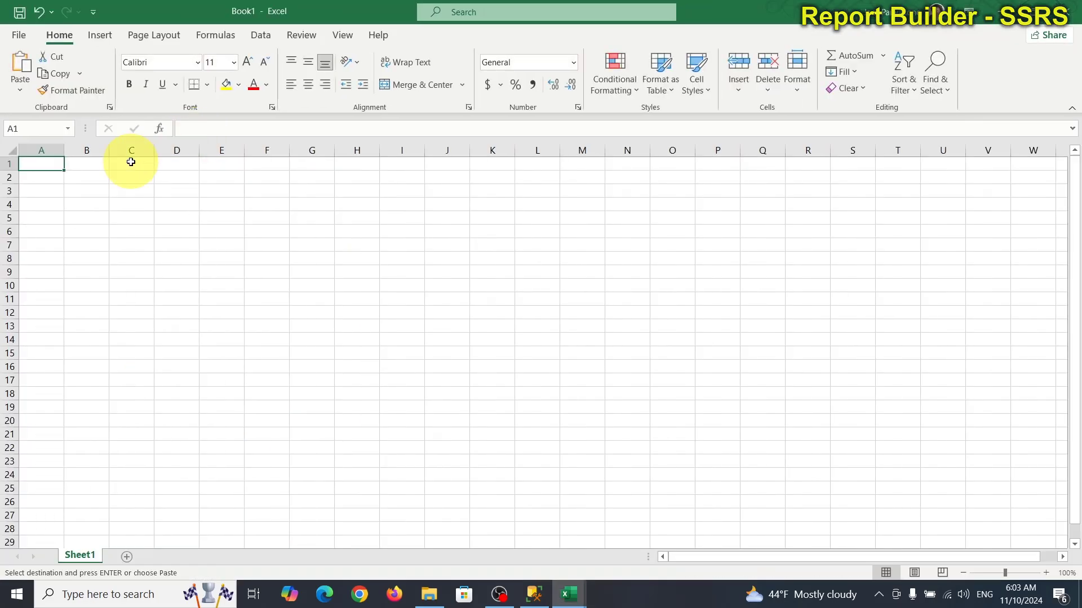
click(130, 162)
key(ctrl+v)
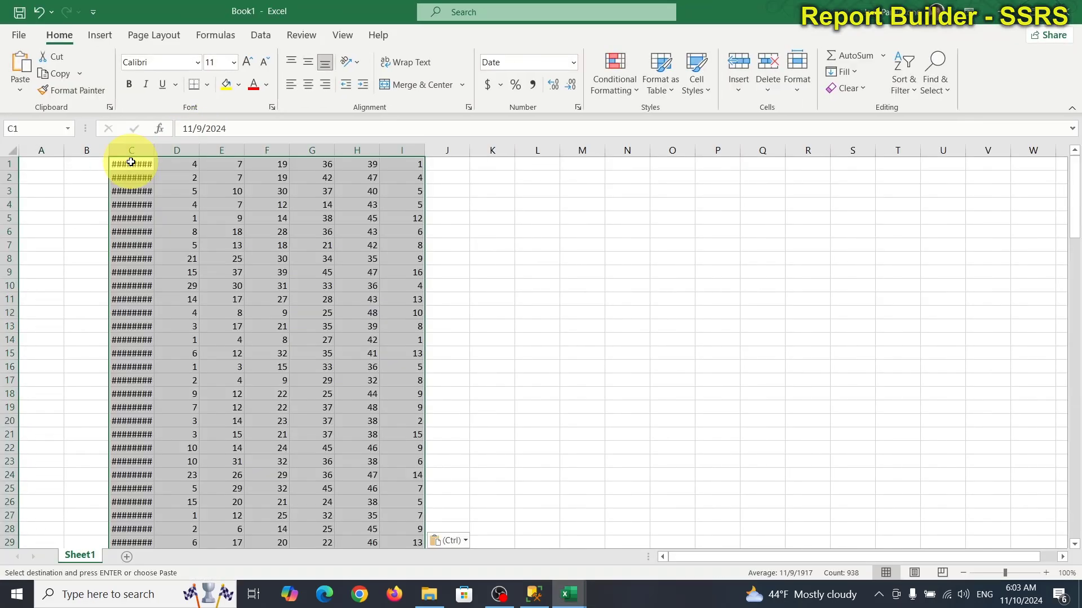
drag(157, 149, 175, 149)
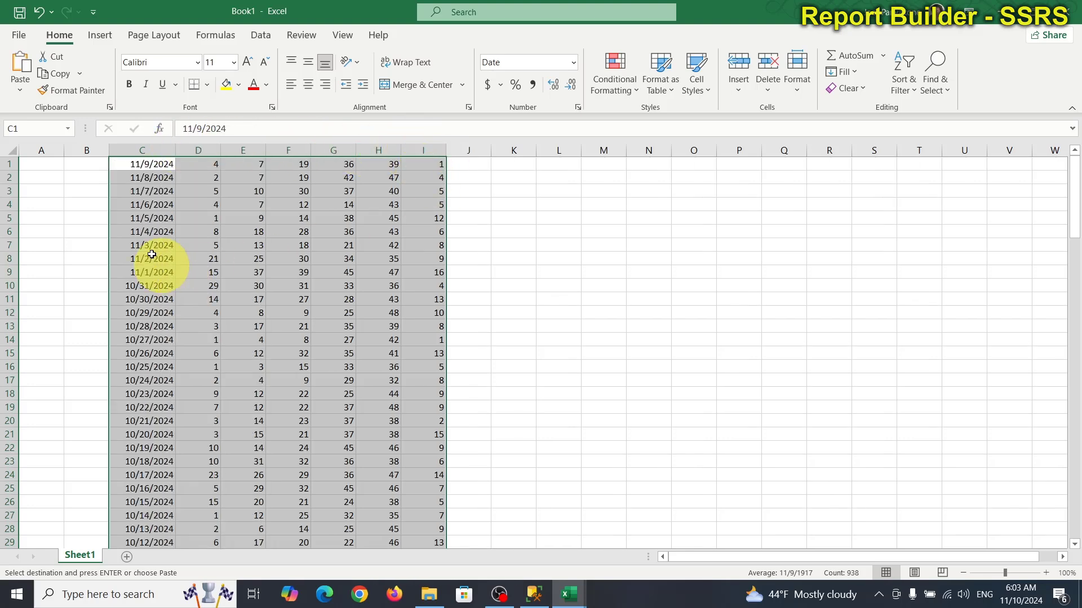
Step: Save it in LotteryPoolApp as NCELLuckyForLife_11102024.xlsx and close the workbook
click(20, 33)
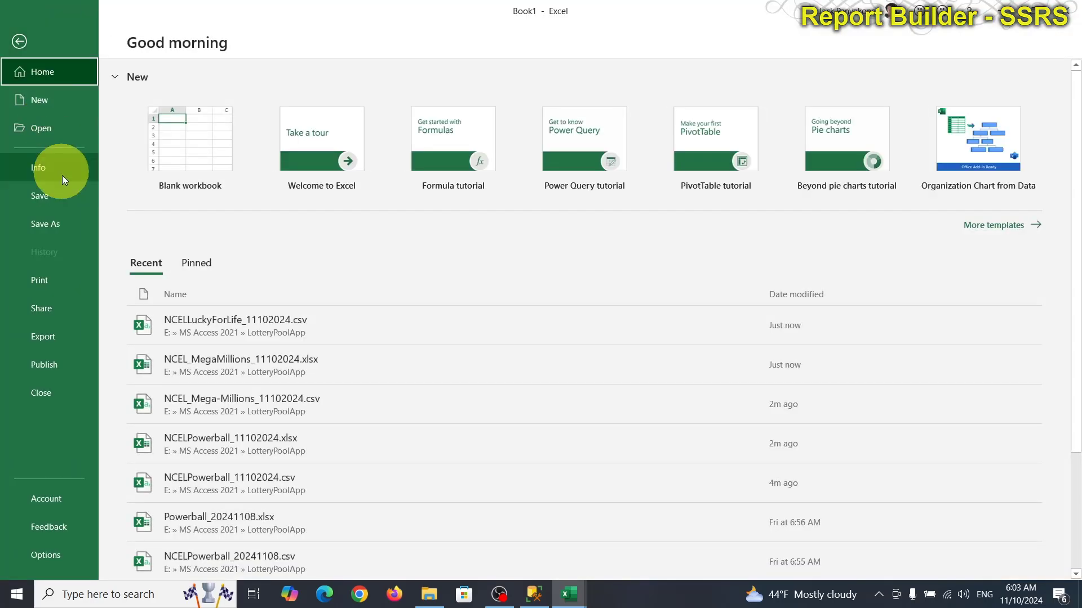
click(60, 226)
click(494, 164)
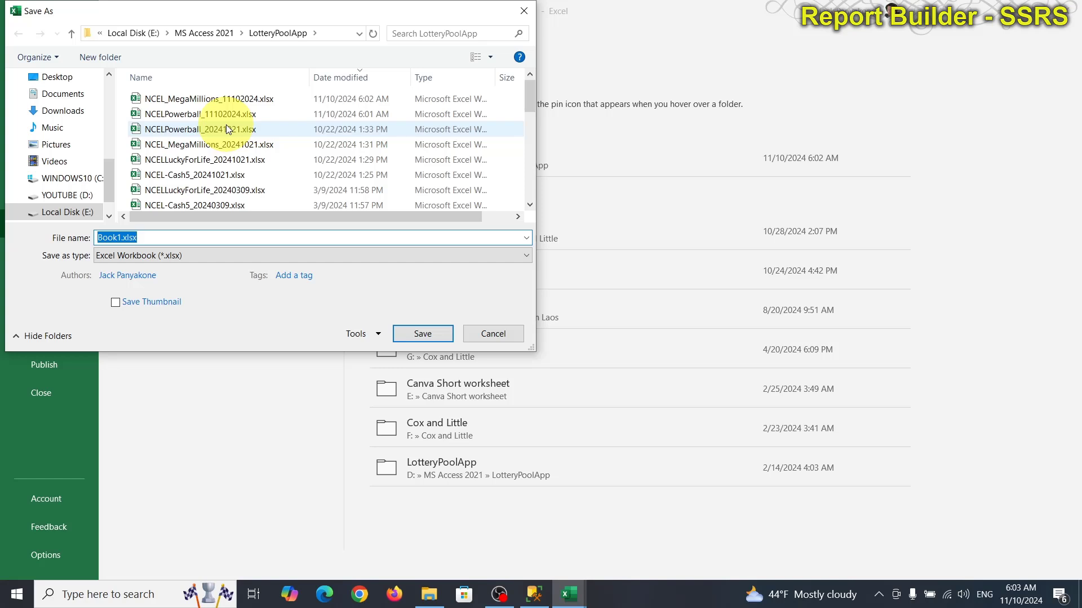
click(212, 160)
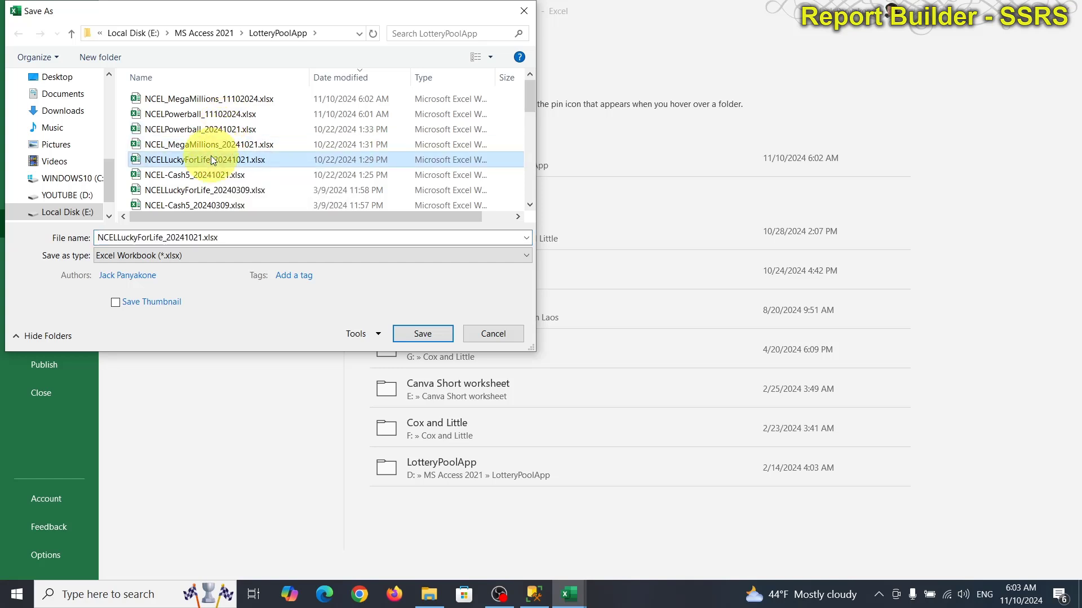
click(176, 239)
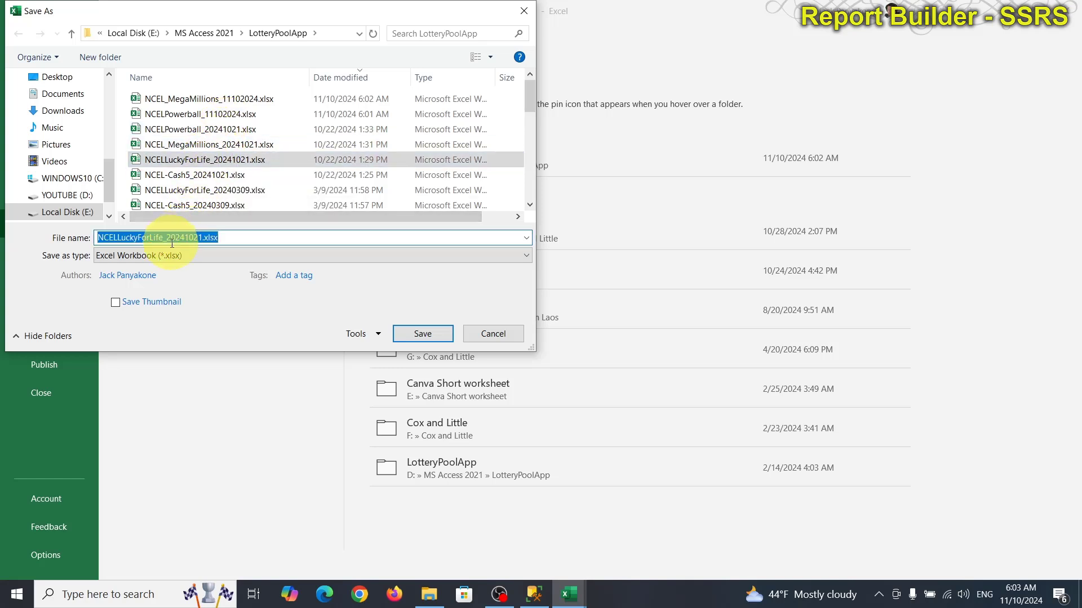
drag(167, 241, 200, 240)
key(BackSpace)
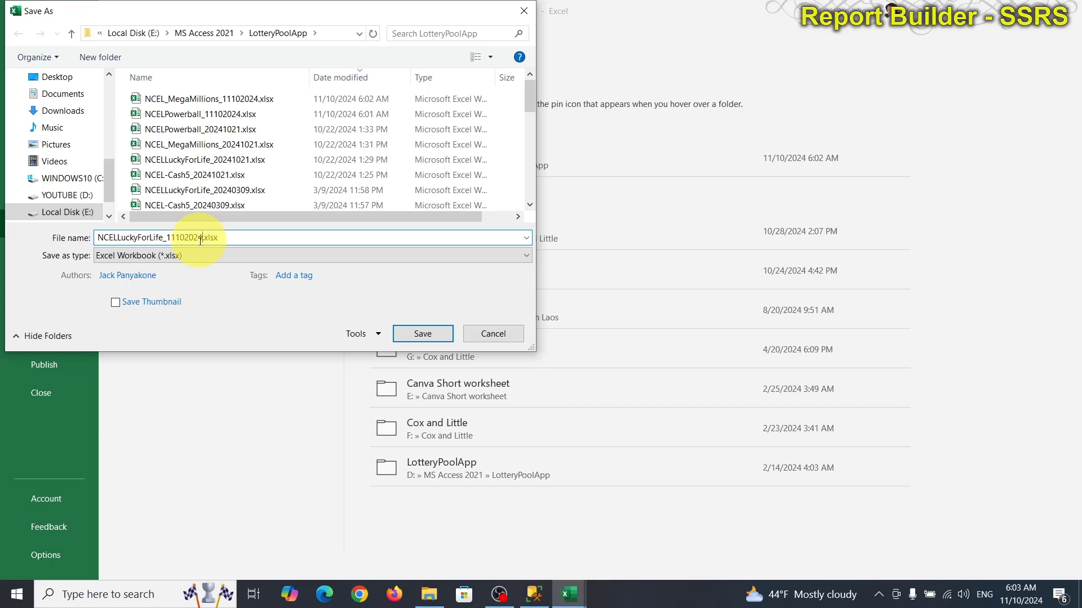
key(Return)
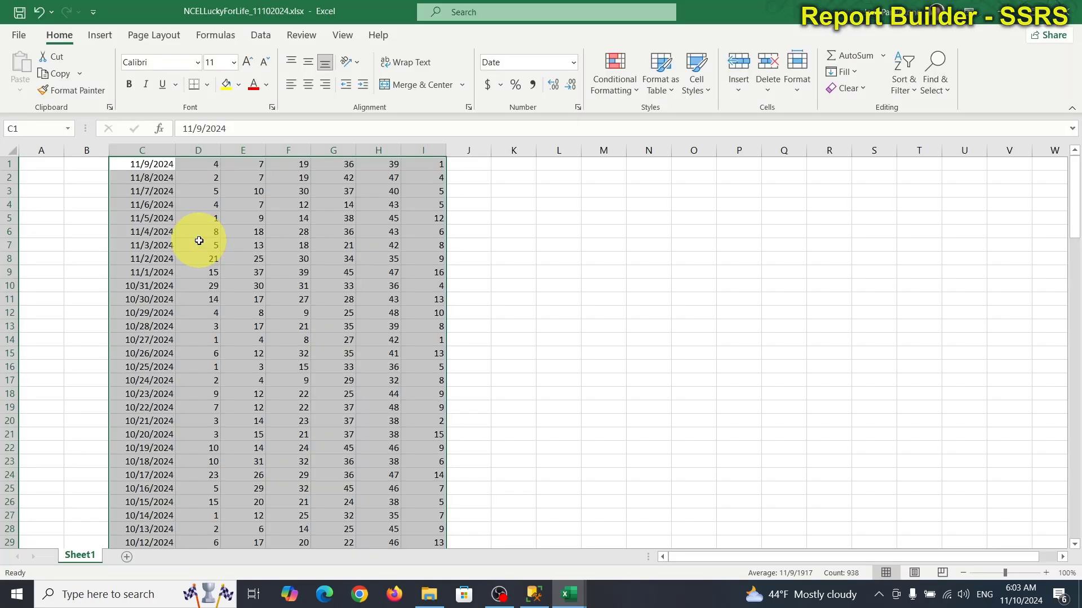
click(1075, 12)
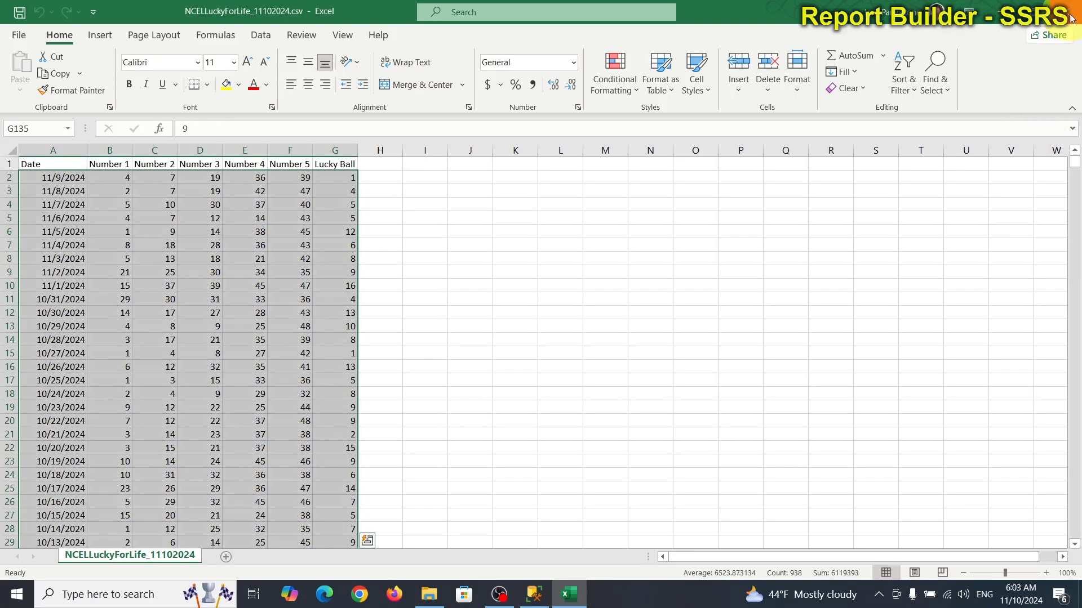
Step: Close the Lucky For Life CSV without saving and open NCEL-Cash5_11102024.csv
click(1070, 17)
click(541, 317)
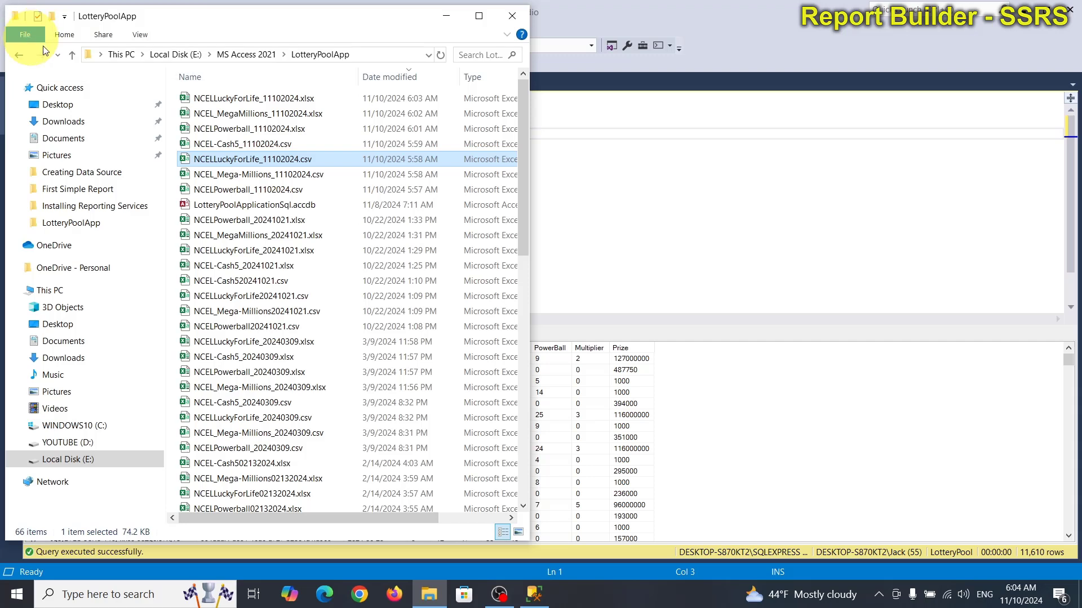
click(272, 145)
double_click(272, 146)
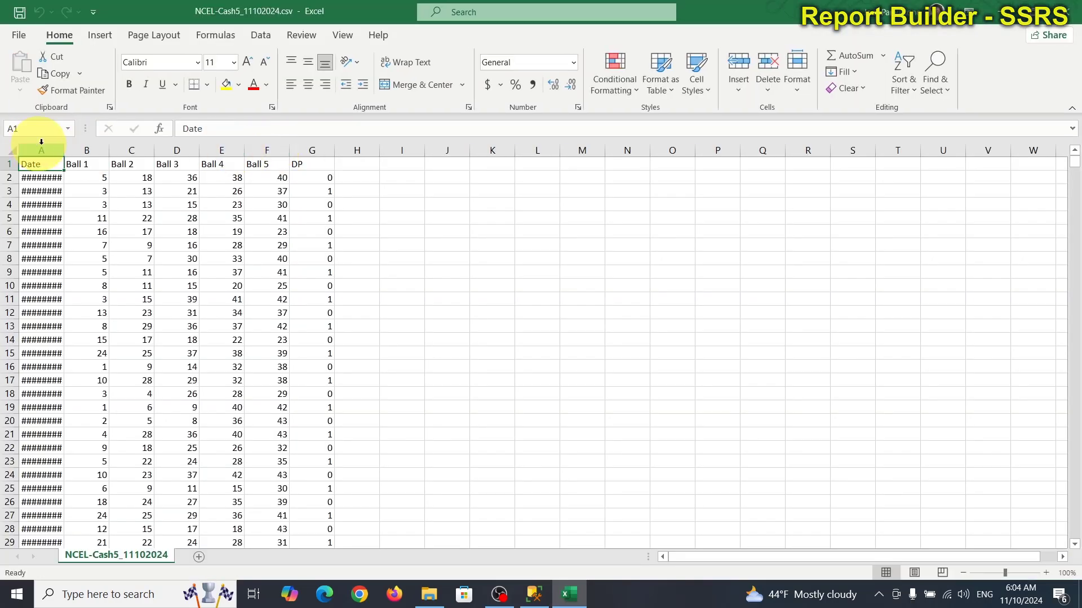
Step: Widen column A so the Cash 5 dates show, then scroll down through the draws
drag(67, 148, 85, 148)
scroll(393, 465, down, 18)
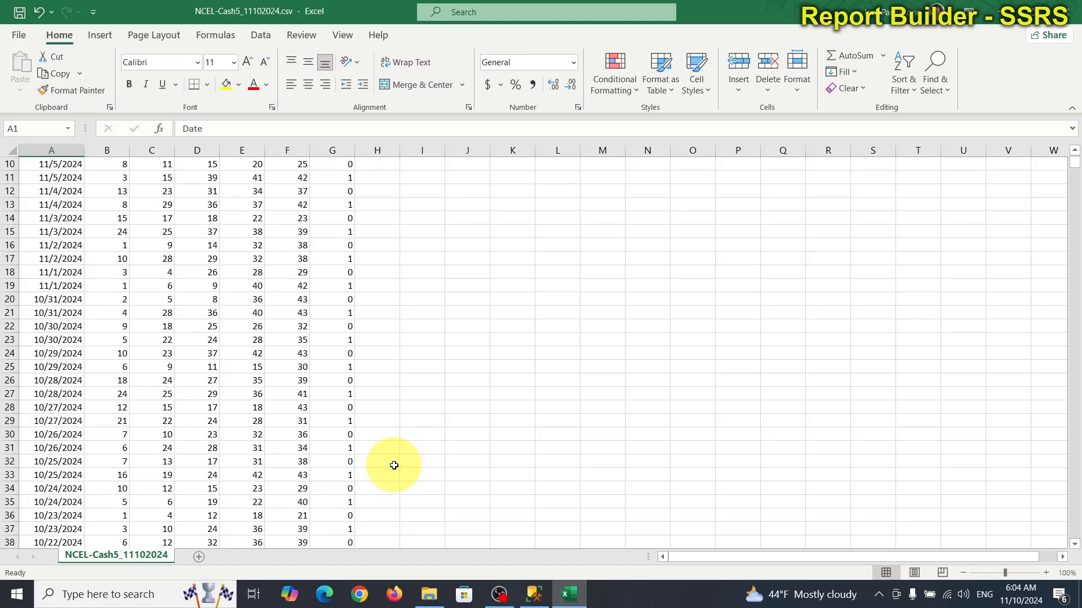
scroll(393, 462, down, 16)
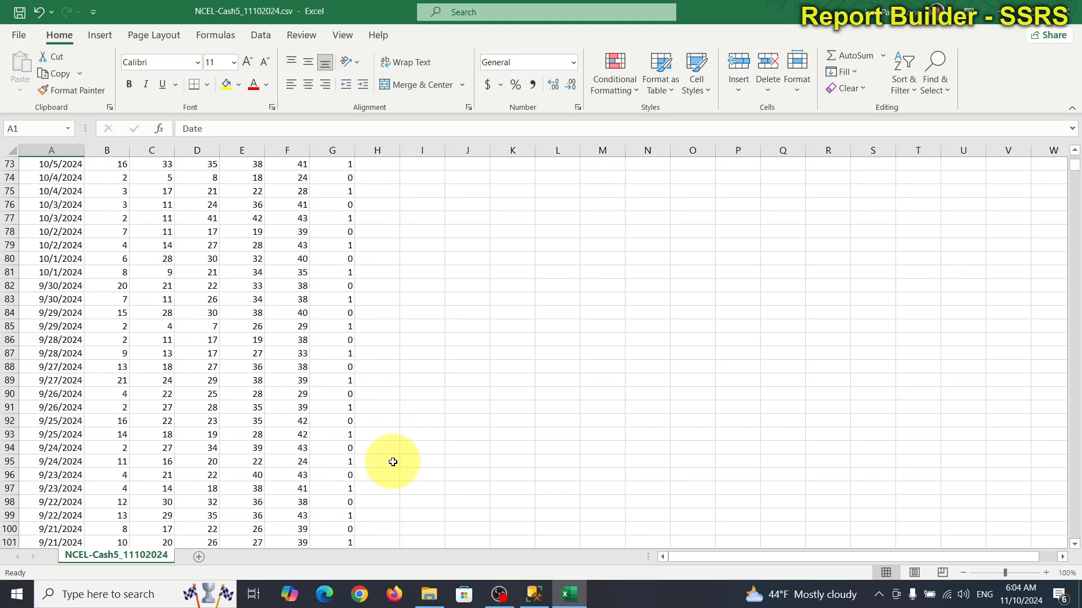
scroll(393, 462, down, 2)
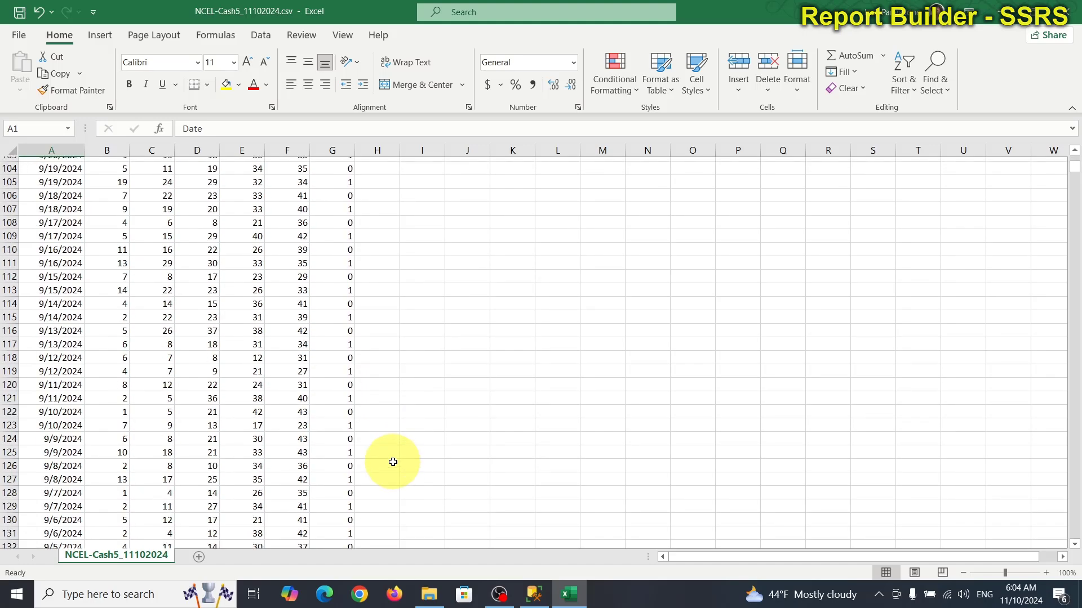
scroll(392, 462, down, 11)
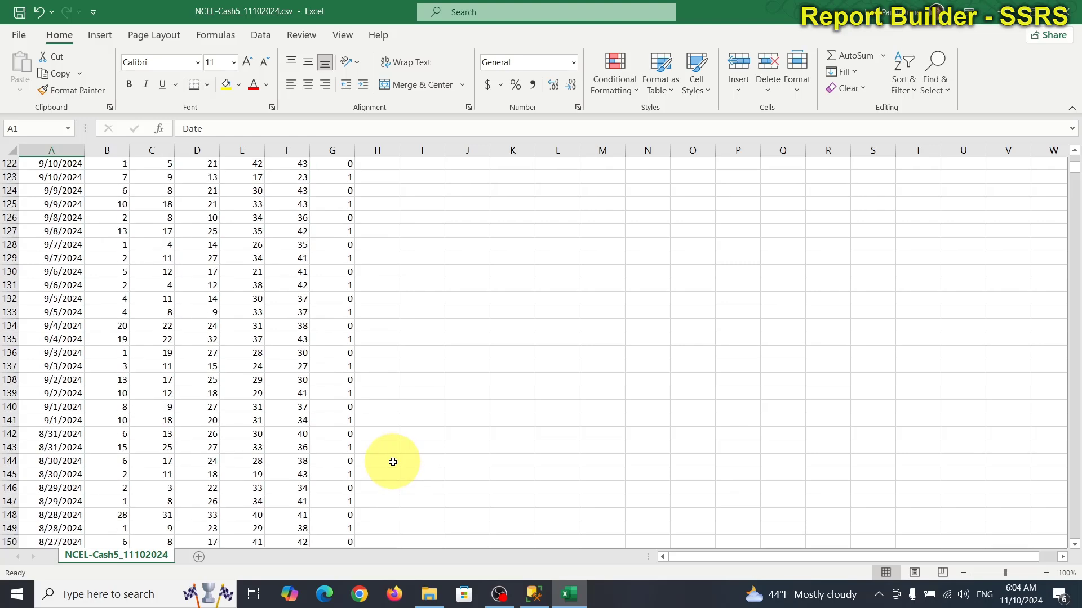
scroll(393, 462, down, 10)
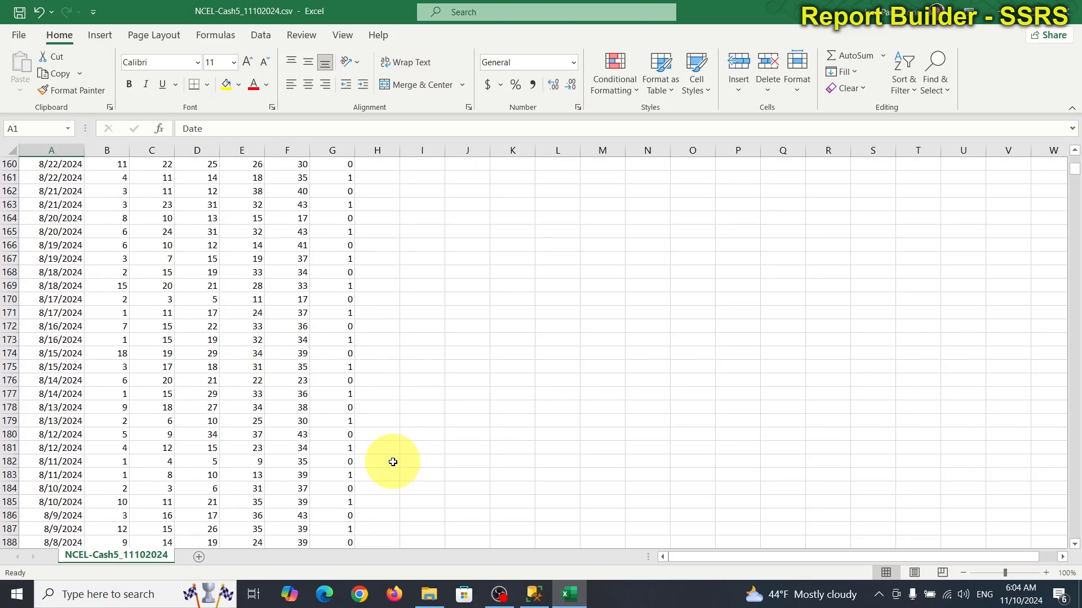
scroll(393, 462, down, 14)
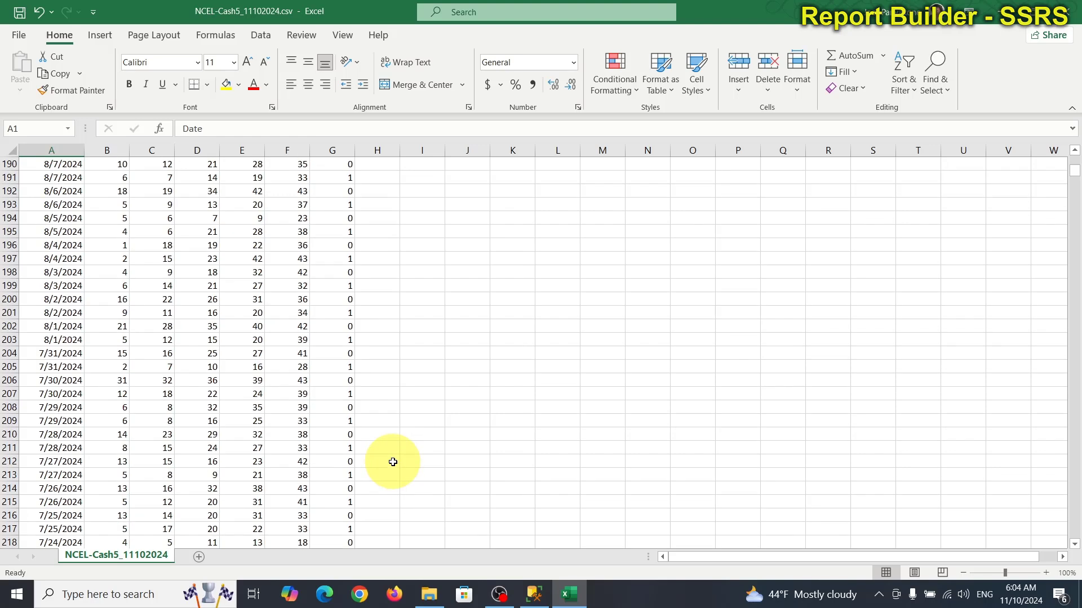
scroll(392, 462, down, 11)
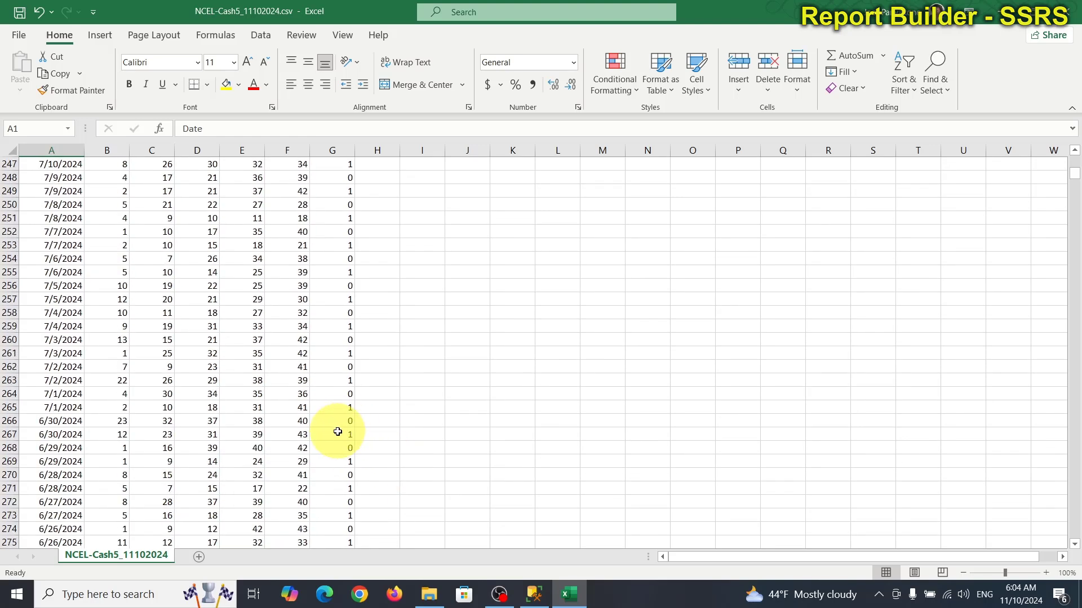
Step: Select the Cash 5 draws, paste them into a new blank workbook at C1, and widen column C
drag(346, 449, 51, 182)
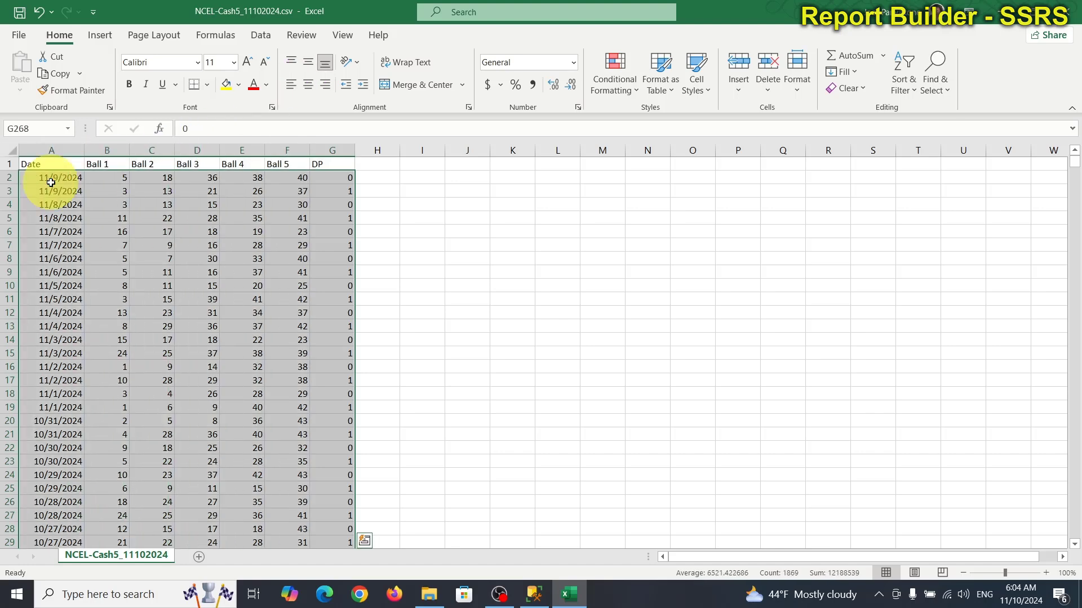
click(17, 36)
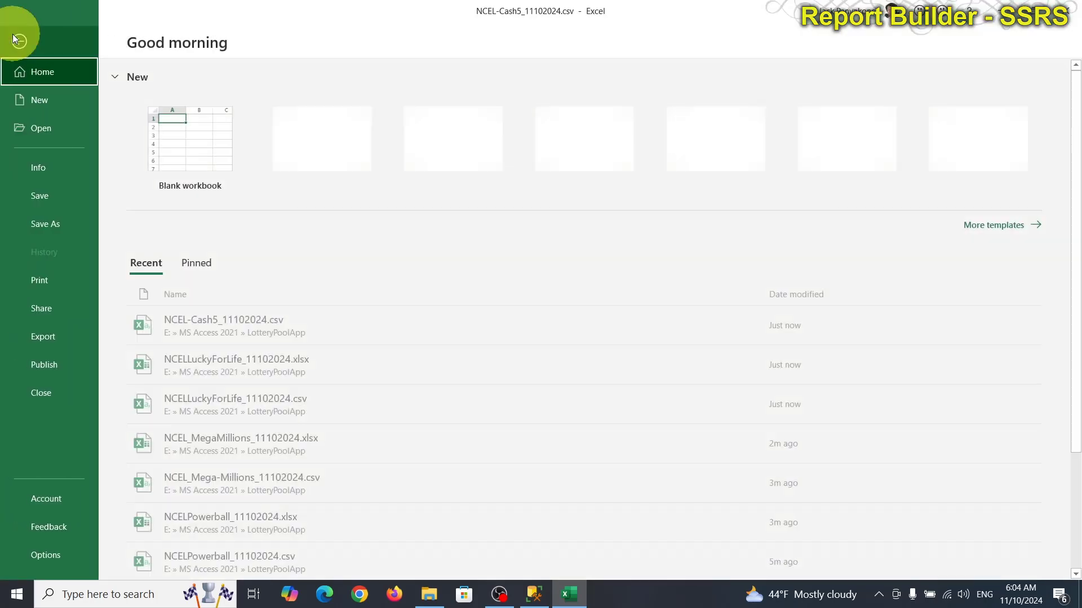
click(168, 120)
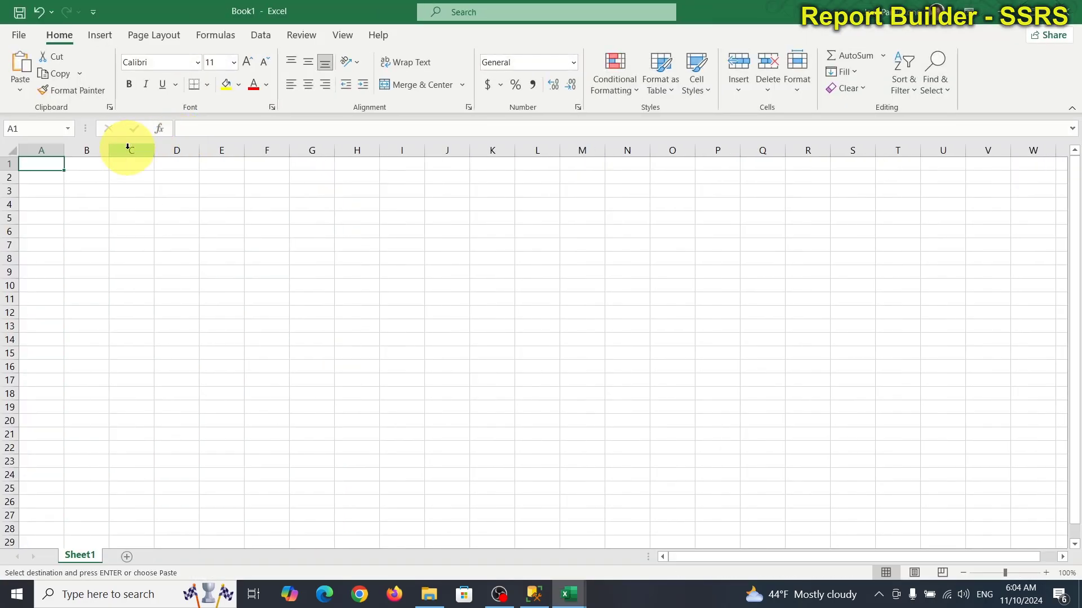
click(129, 166)
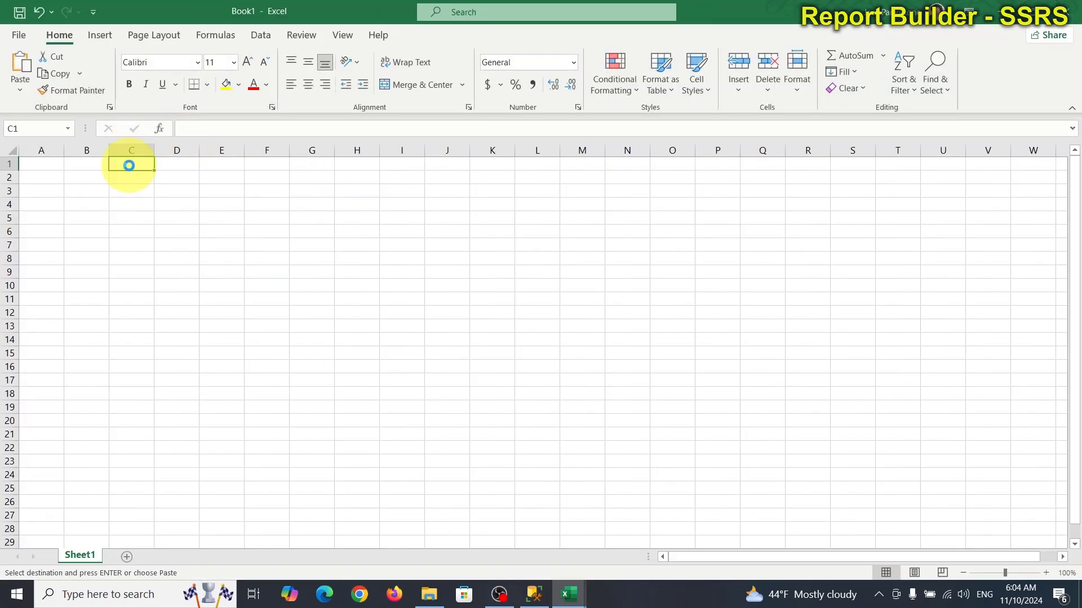
key(ctrl+v)
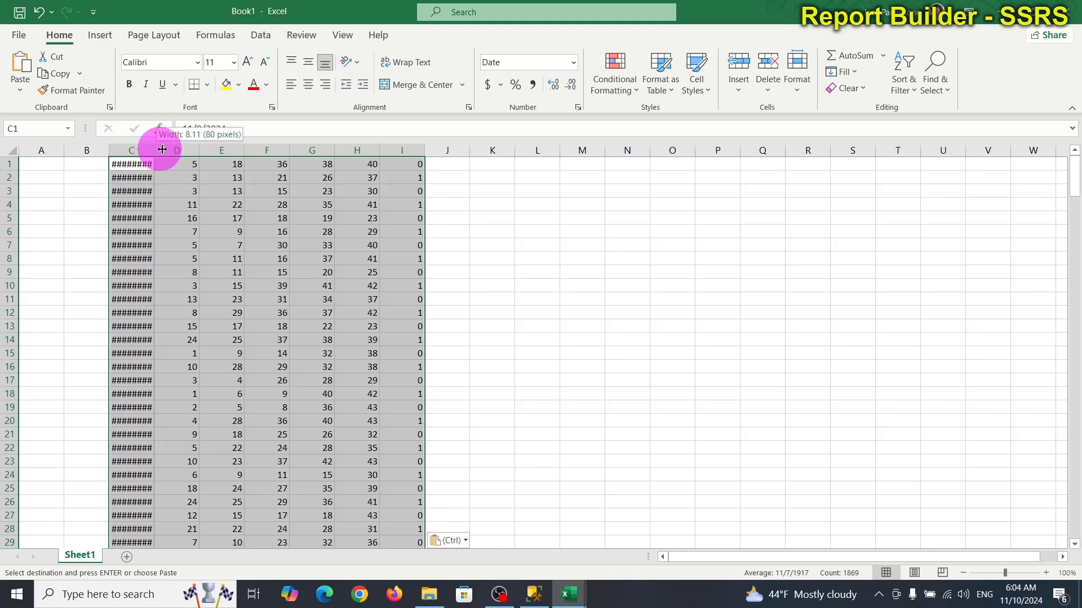
drag(163, 150, 174, 149)
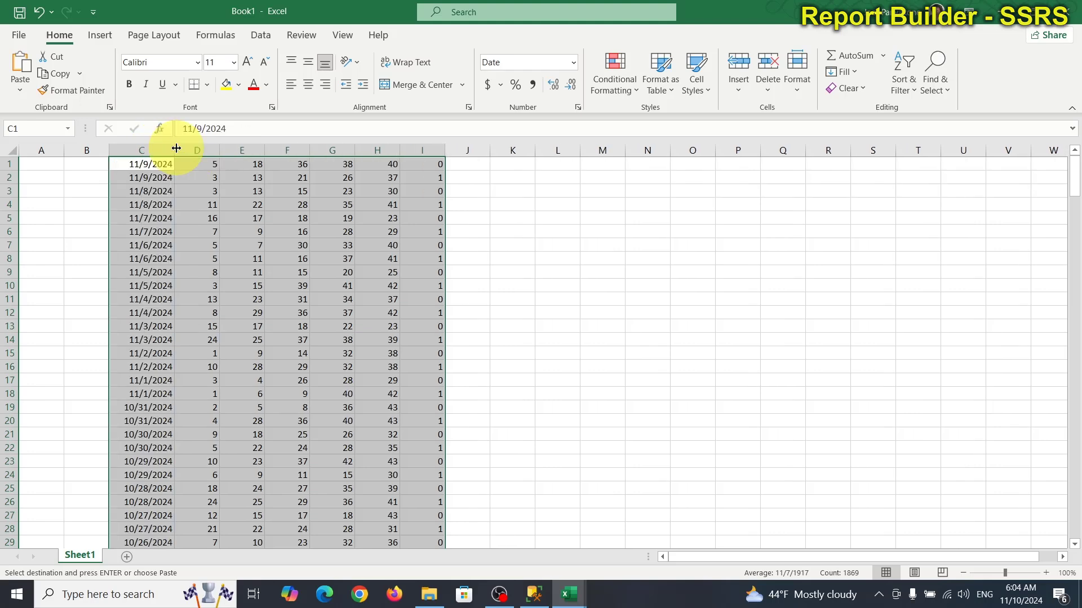
Step: Save the workbook in LotteryPoolApp as NCEL-Cash5_11102024.xlsx, then close it and the CSV
click(20, 40)
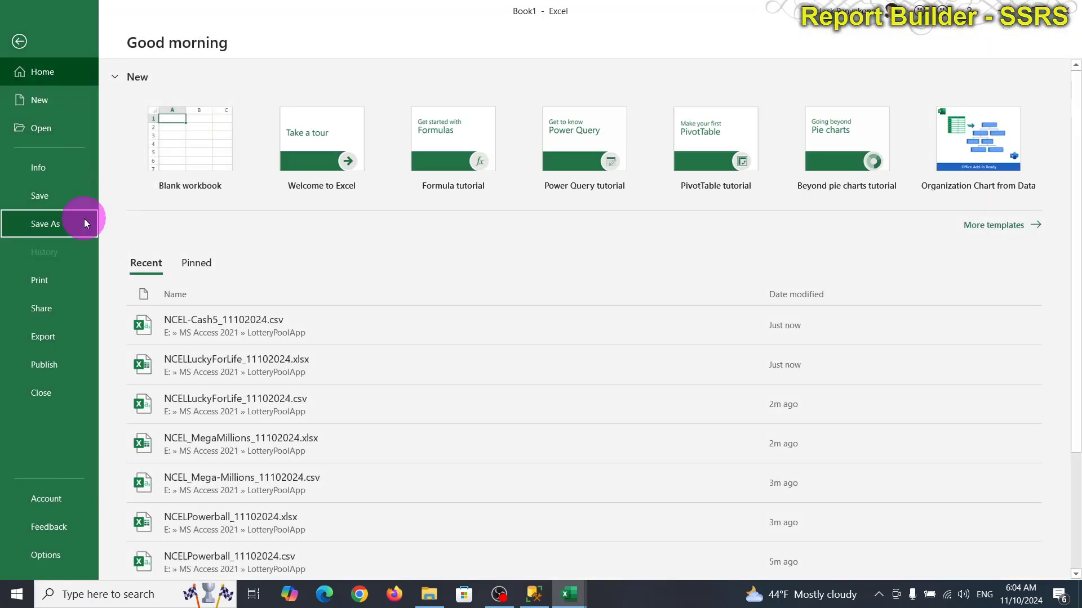
click(85, 223)
click(478, 146)
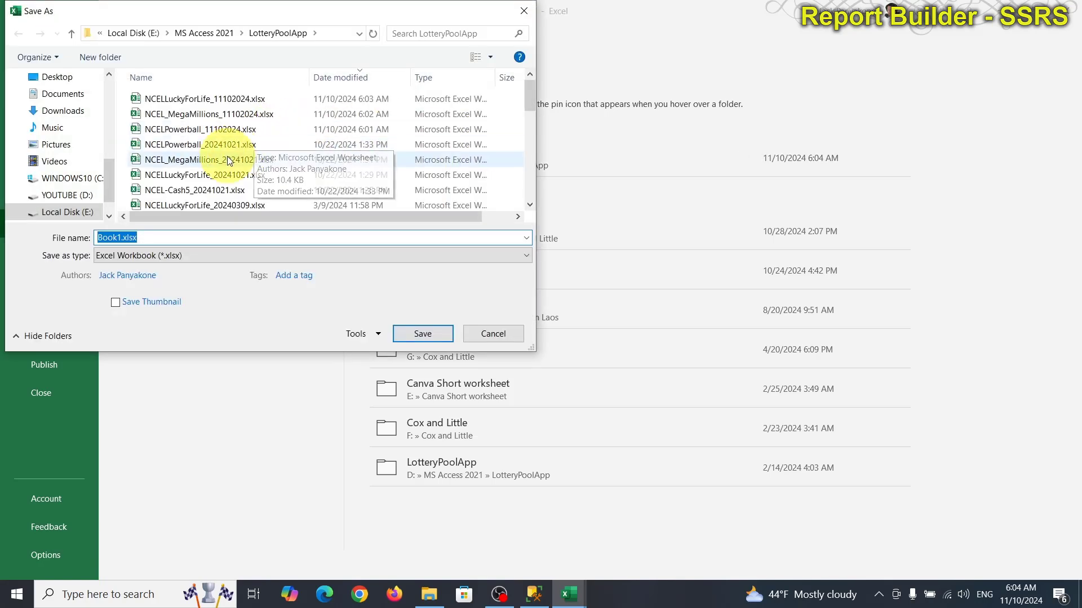
click(210, 188)
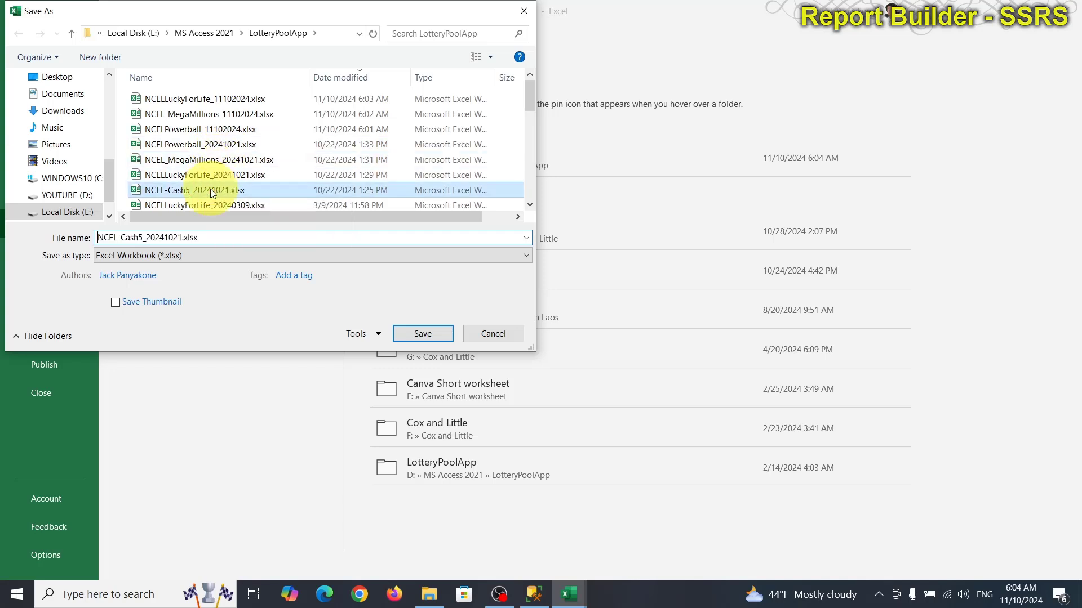
click(179, 237)
click(179, 237)
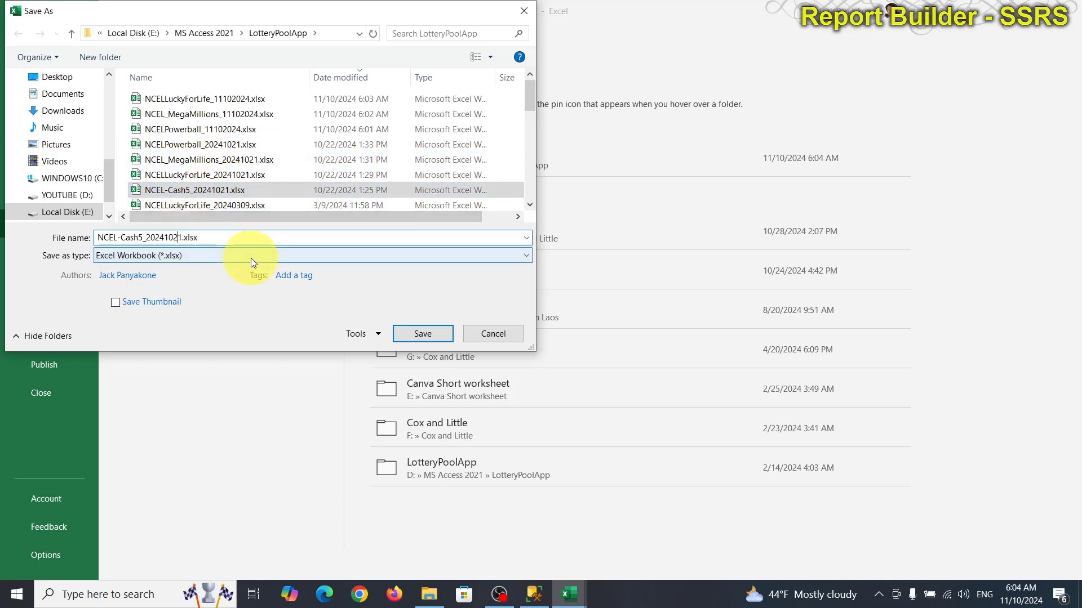
key(BackSpace)
key(BackSpace)
key(BackSpace)
key(BackSpace)
key(BackSpace)
key(BackSpace)
key(BackSpace)
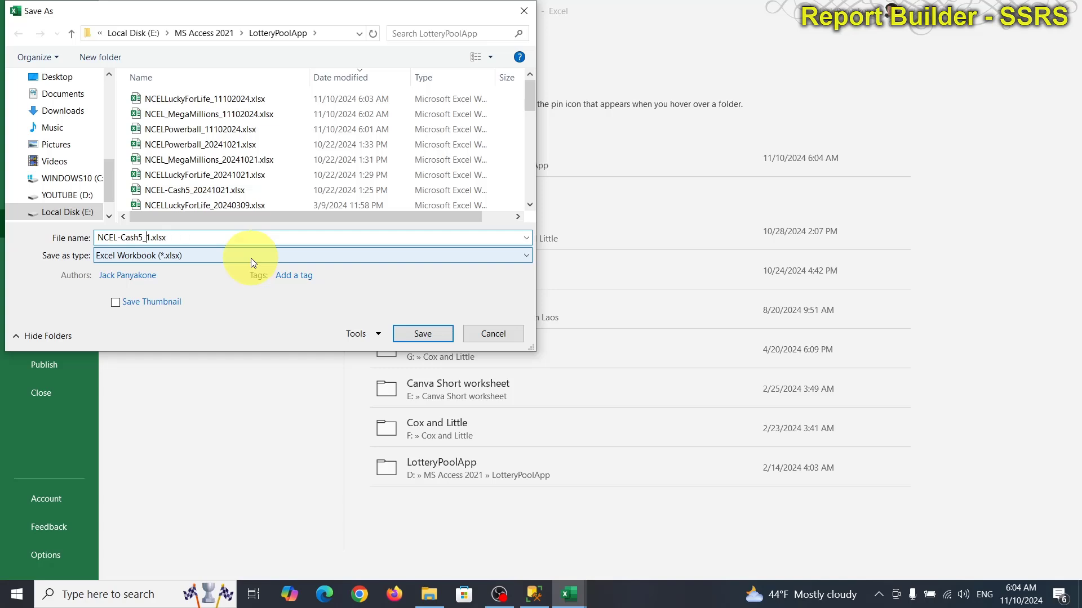
text(1102024)
key(Return)
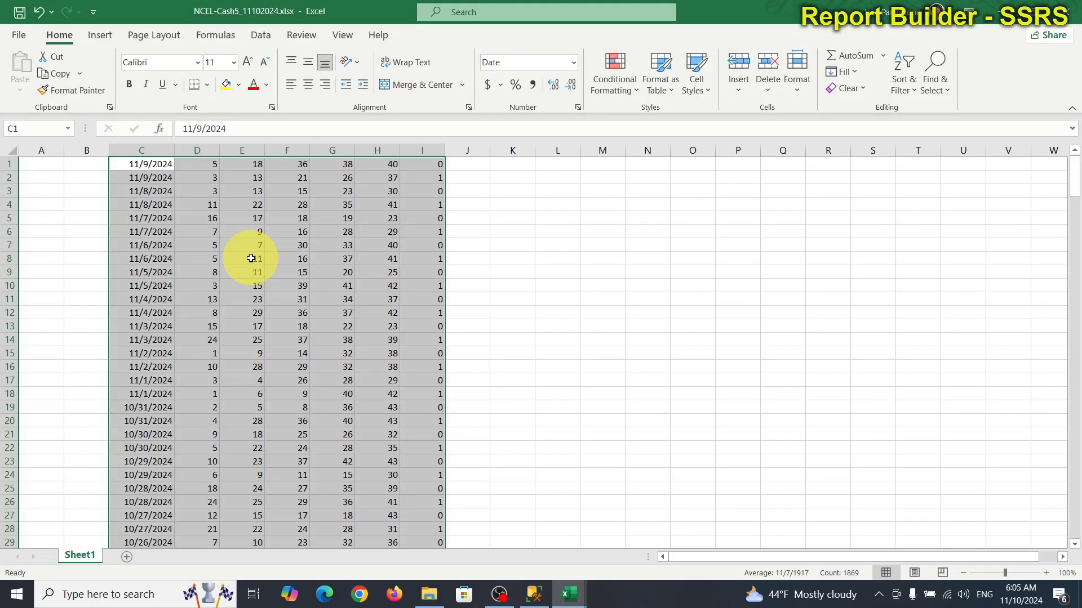
click(1075, 12)
click(1075, 12)
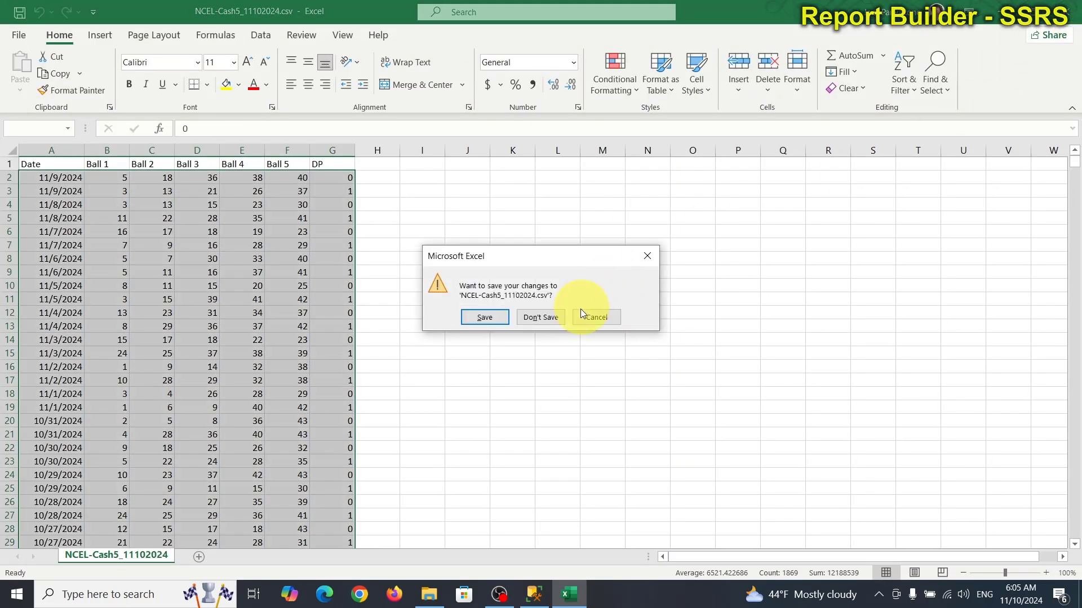
Step: Discard the CSV changes and open LotteryPoolApplicationSql.accdb from the LotteryPoolApp folder
click(562, 318)
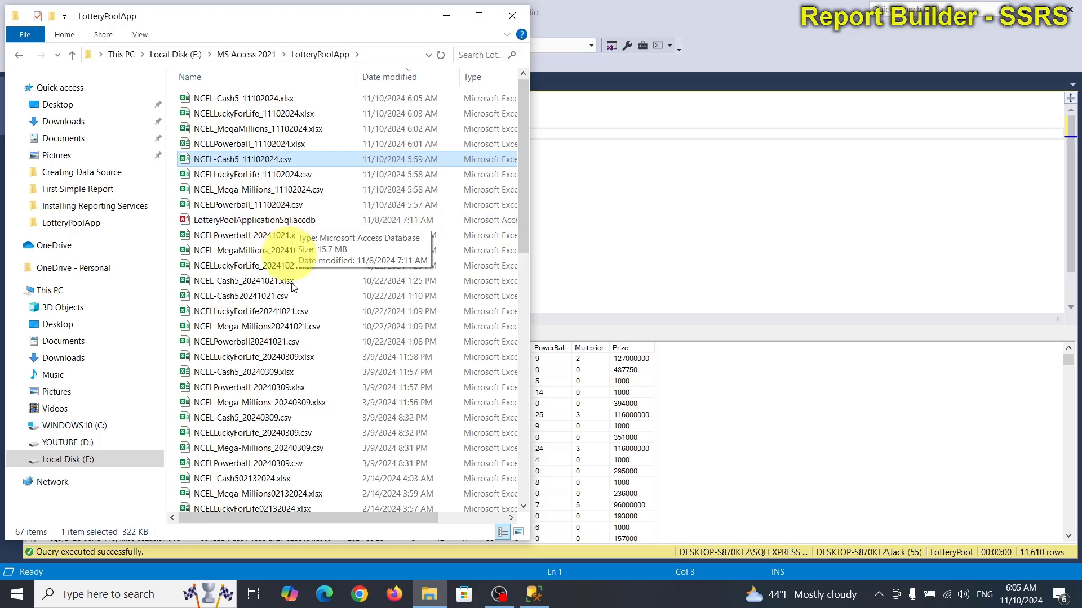
scroll(305, 397, down, 4)
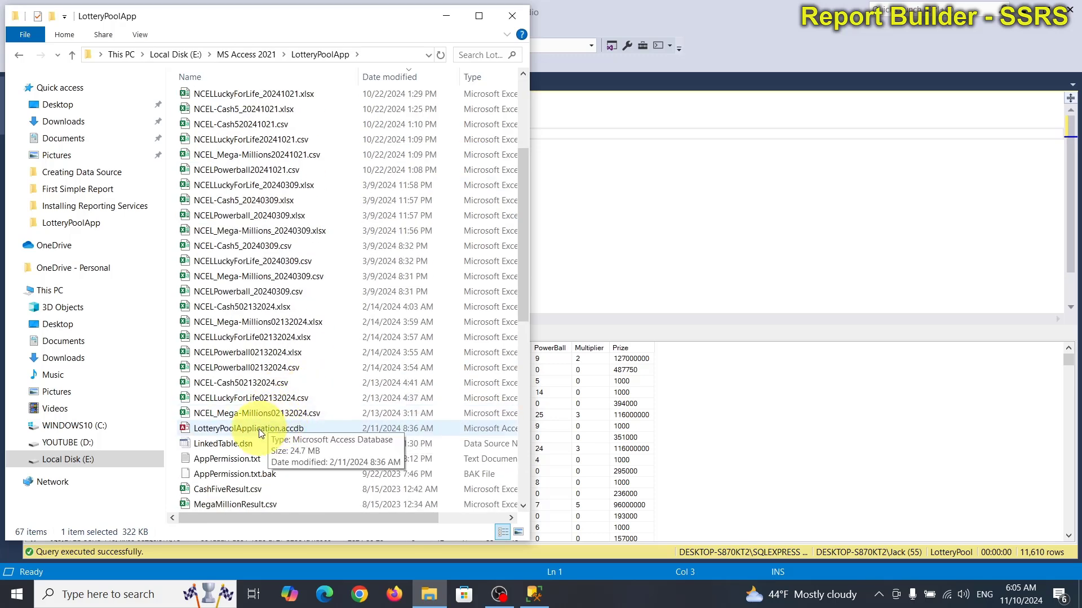
click(267, 428)
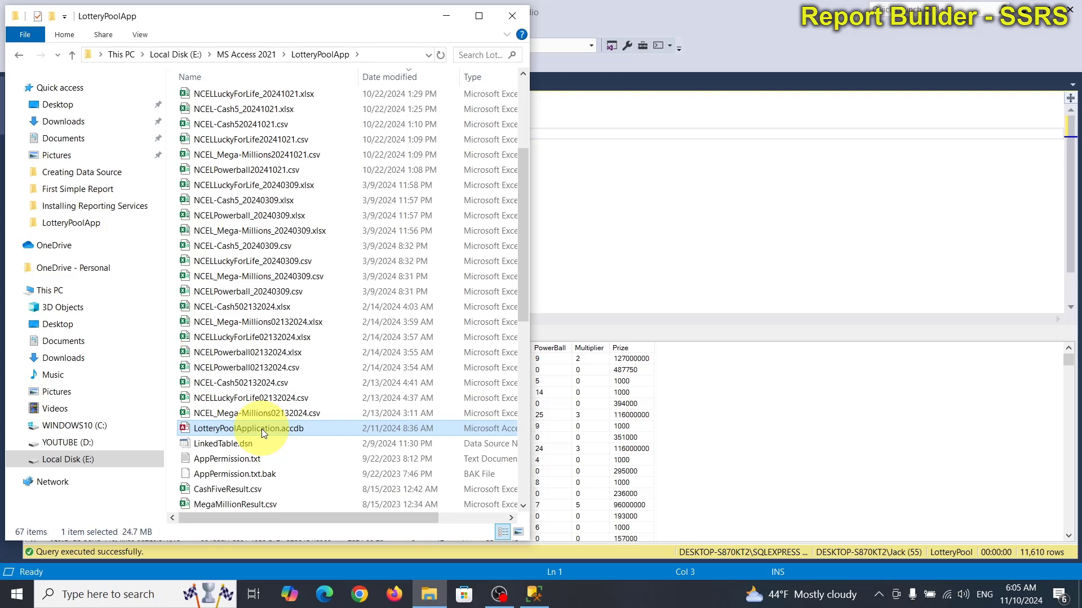
scroll(262, 428, up, 3)
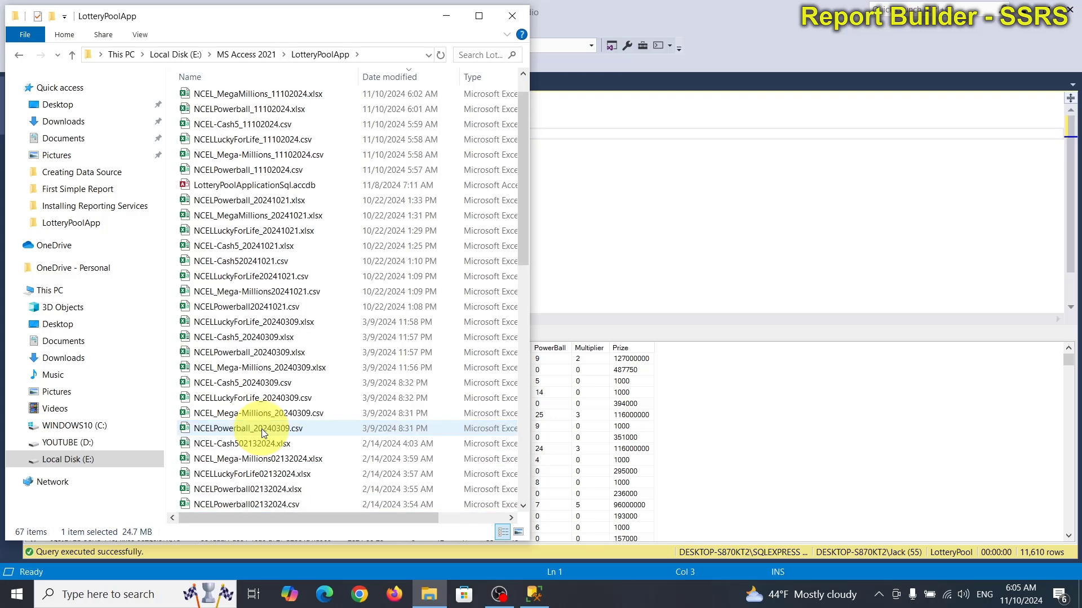
click(275, 187)
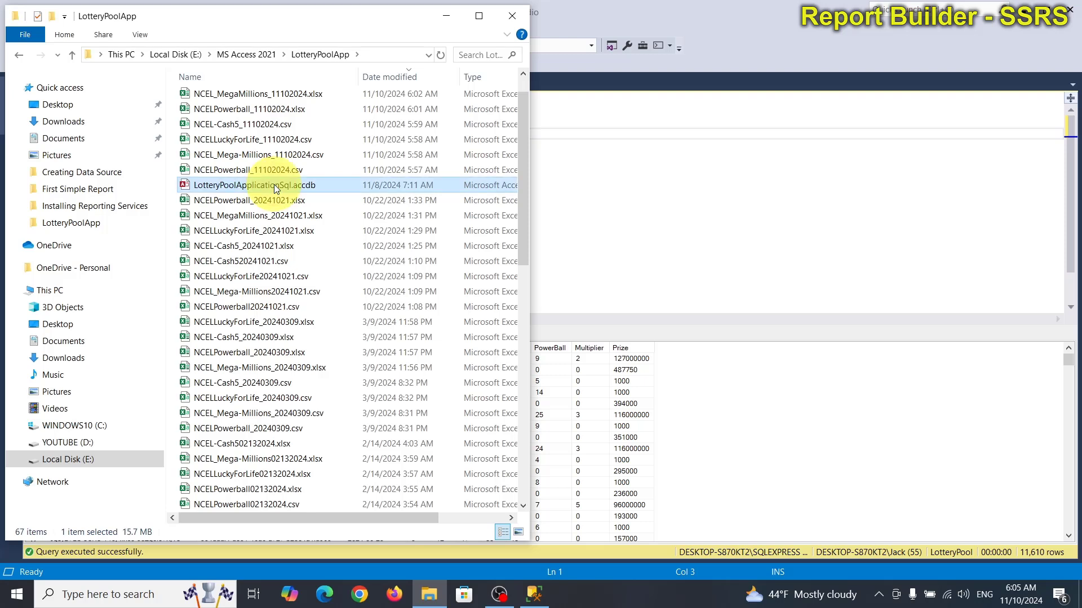
double_click(273, 185)
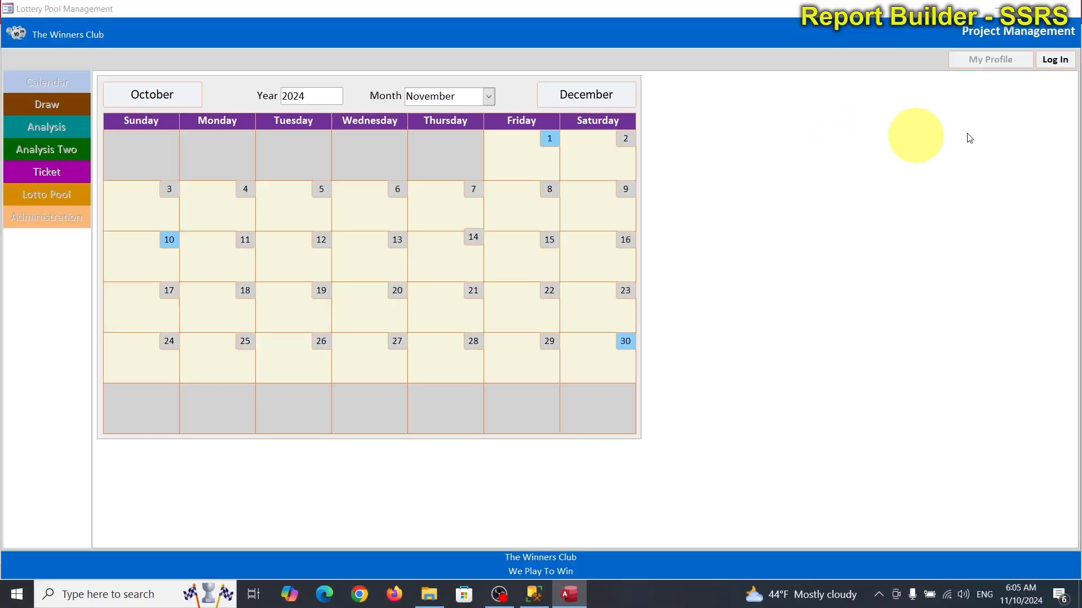
Step: Sign in through Member Login with the member's e-mail address and account password
click(1065, 62)
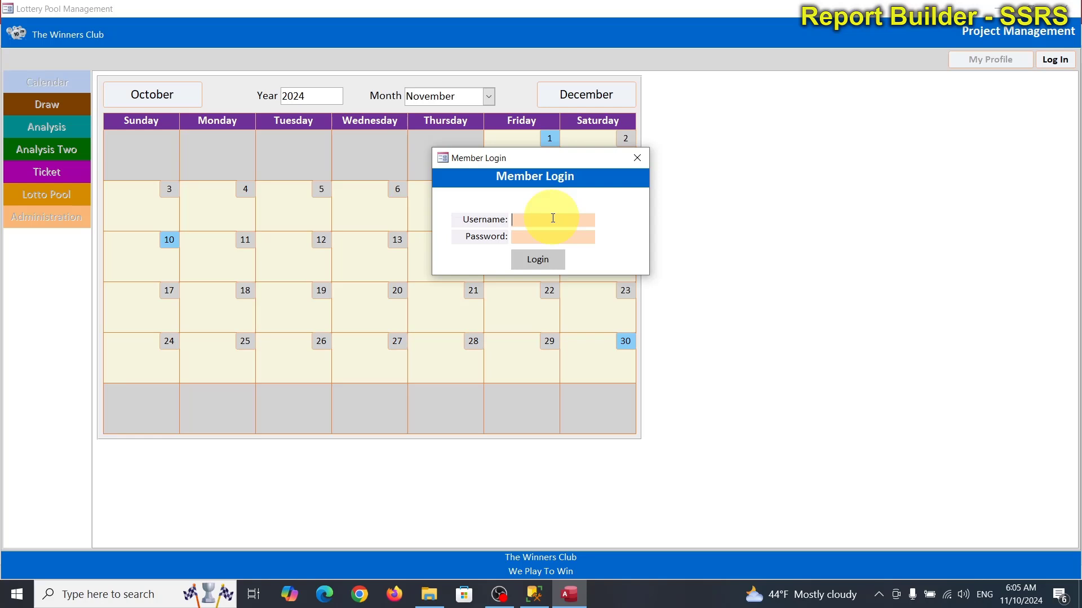
text(Jac)
key(BackSpace)
key(BackSpace)
key(BackSpace)
text(j)
key(BackSpace)
key(Tab)
text(***********)
key(Return)
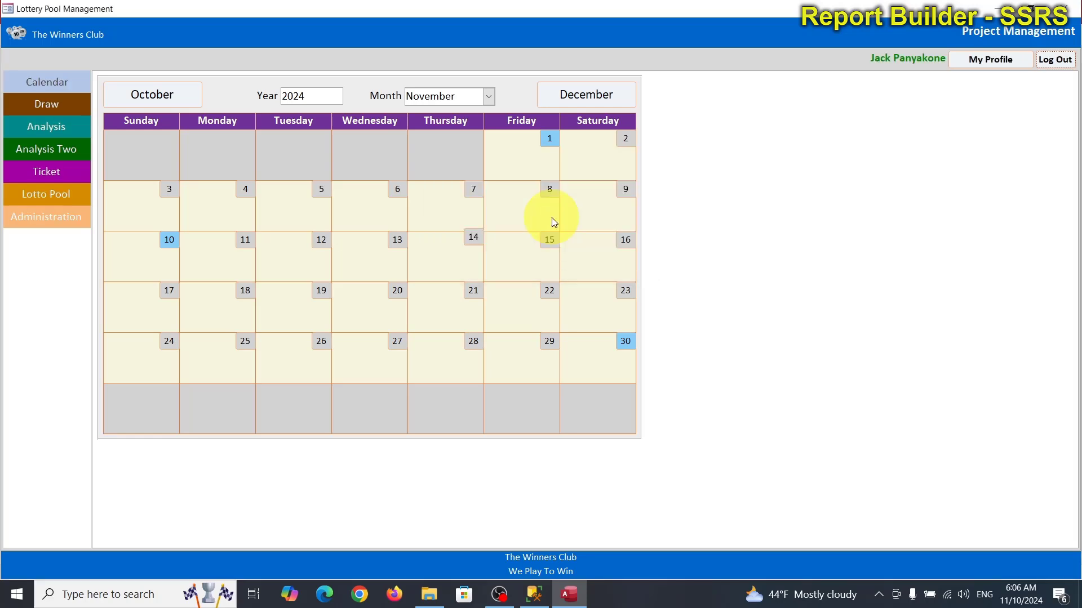
Step: Make Thailand the default language under Administration > Language and update the controls to Thai
click(50, 221)
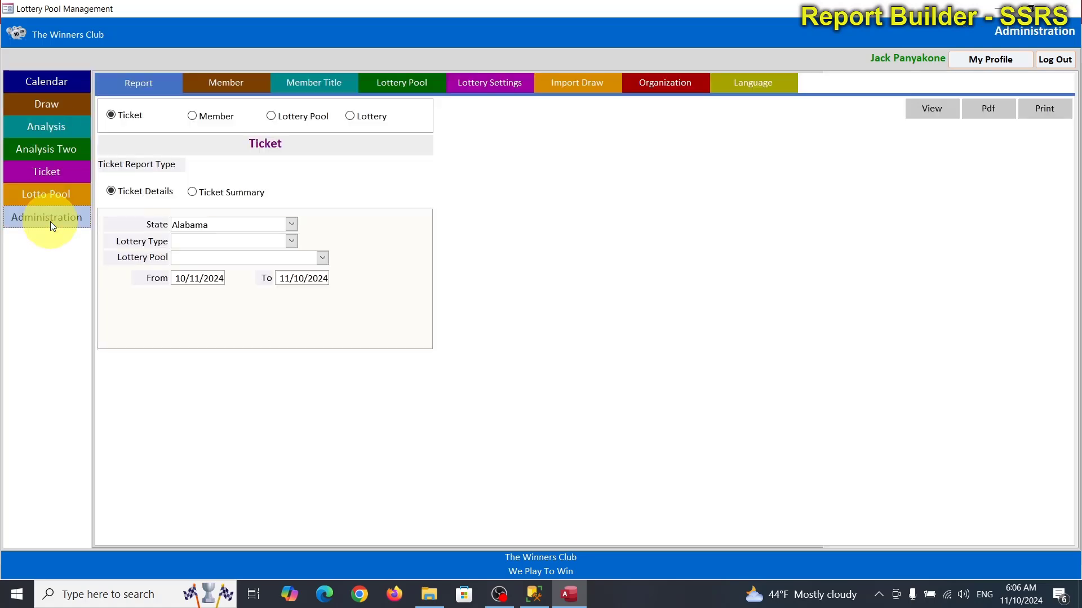
click(738, 87)
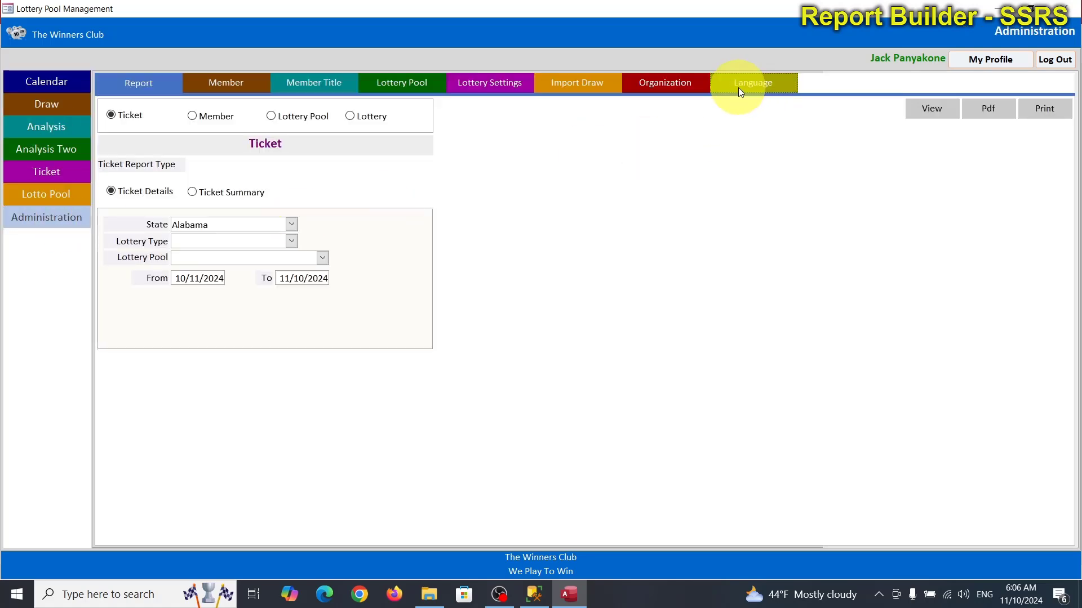
click(285, 106)
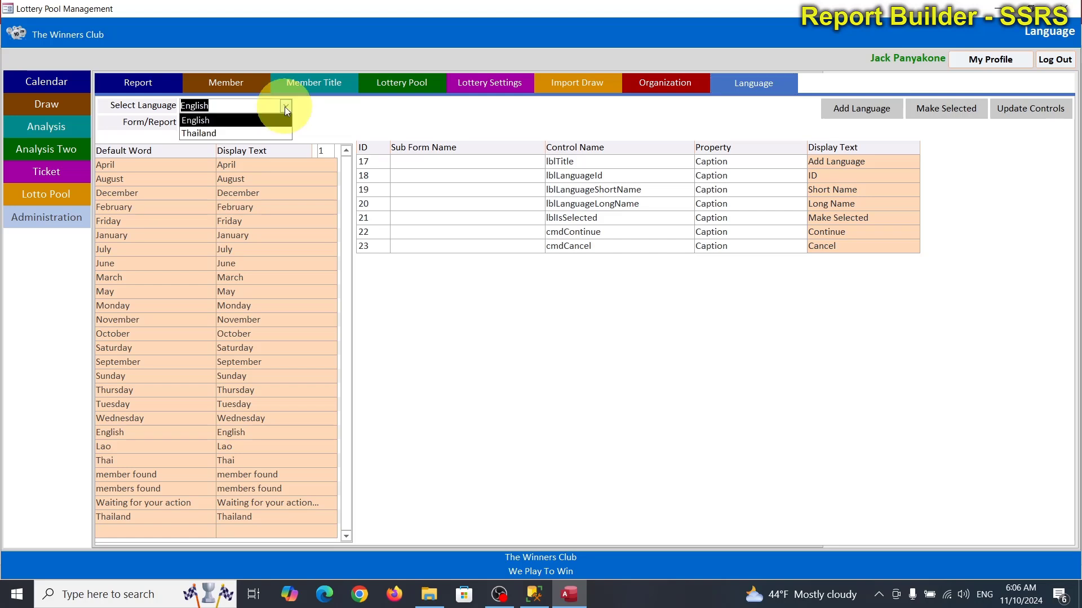
click(203, 134)
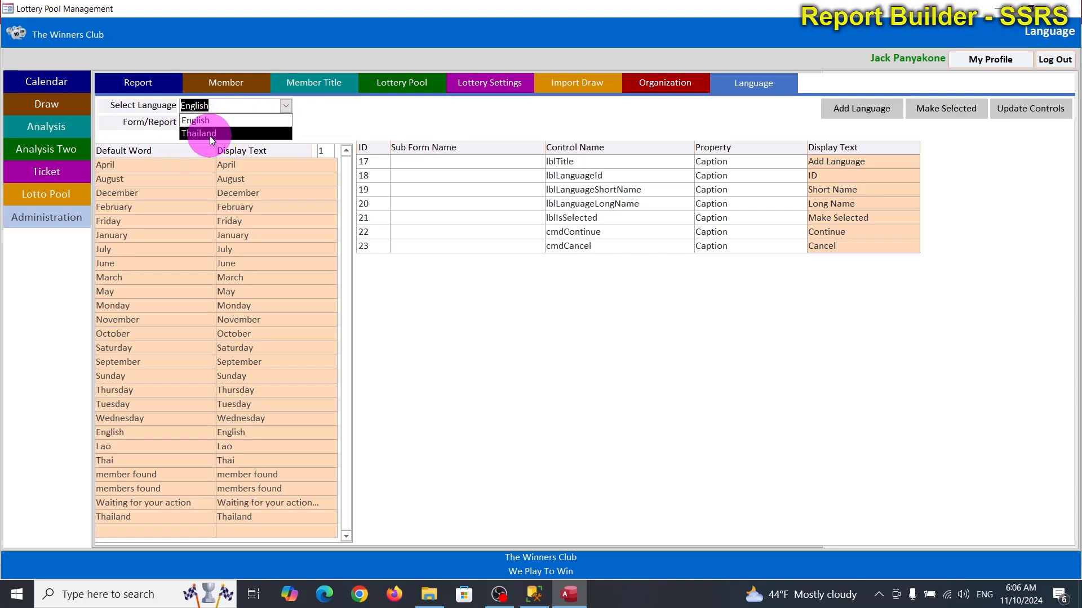
click(942, 113)
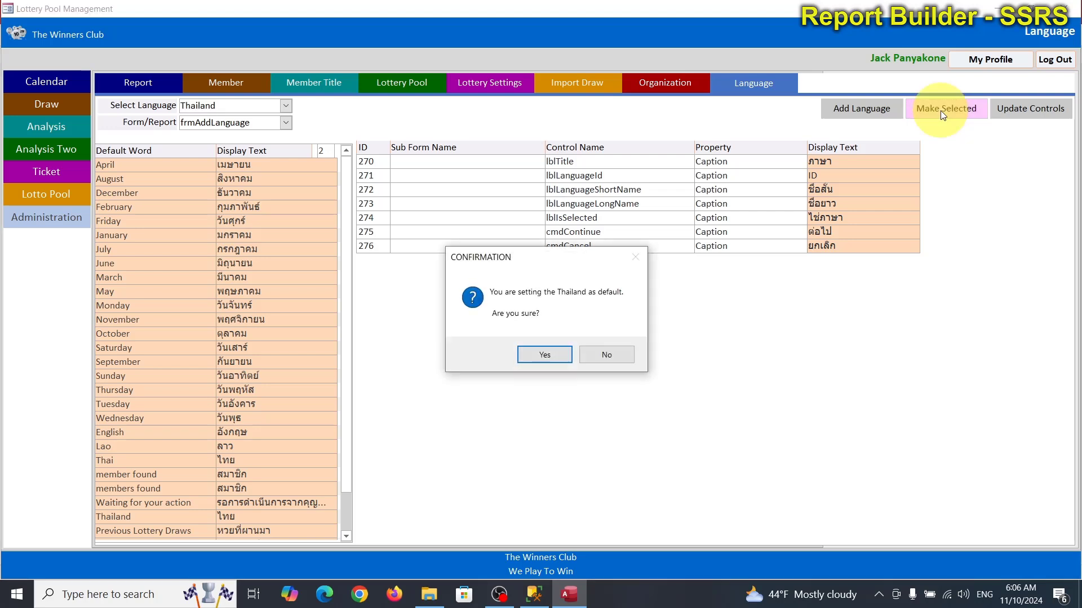
click(530, 356)
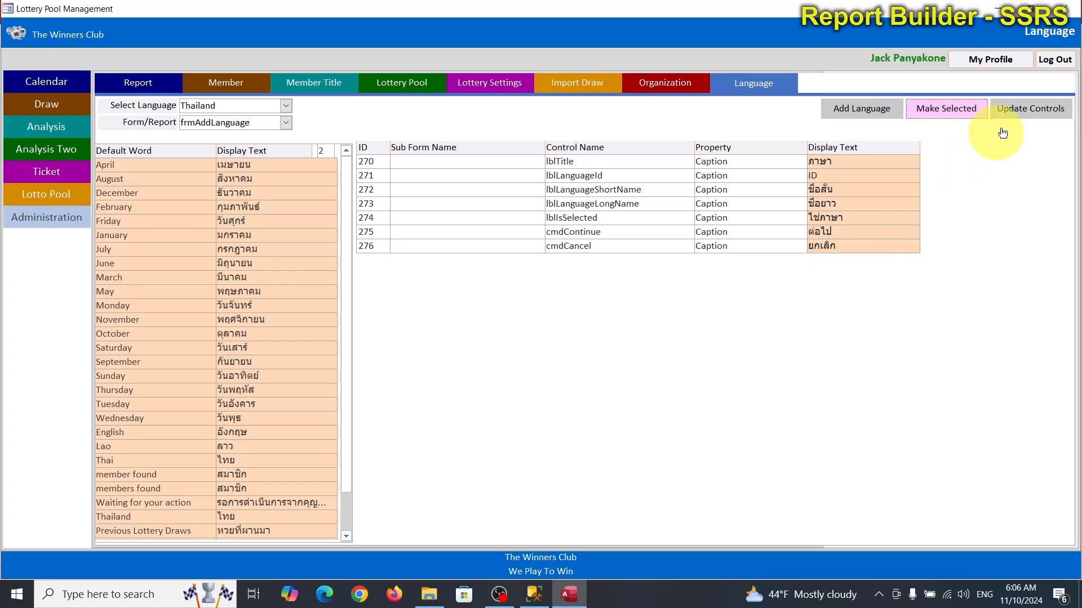
click(1018, 110)
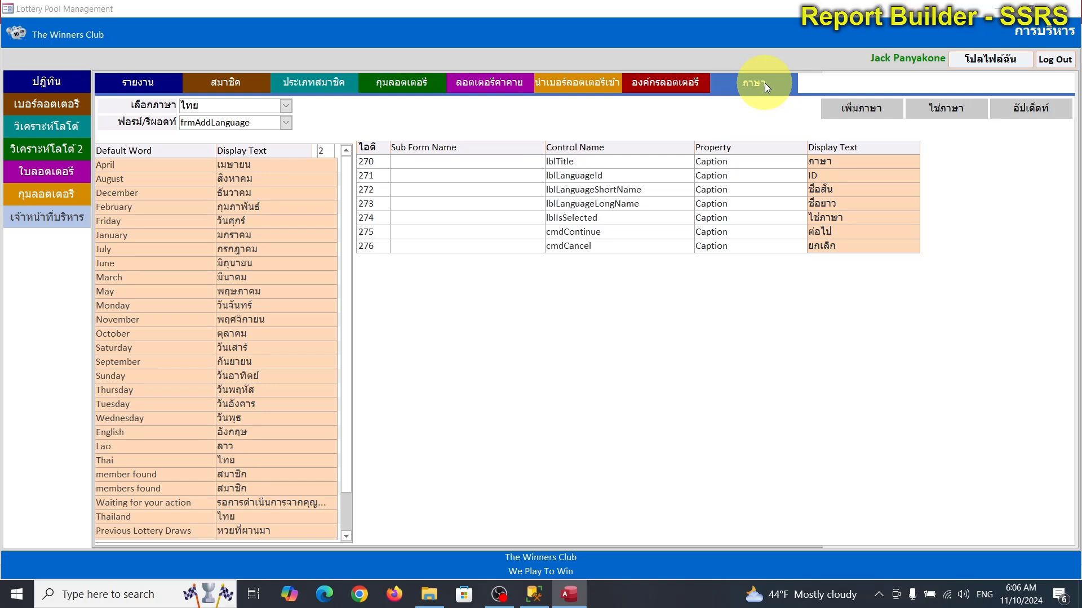
Step: Restore English as the default language, then go to the Draw page
click(286, 106)
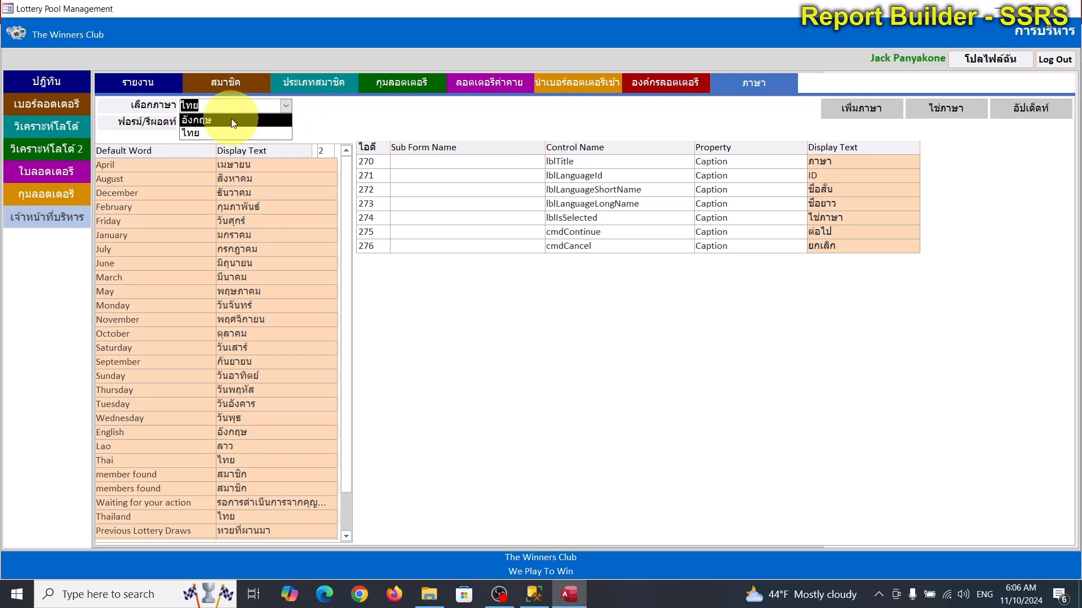
click(231, 120)
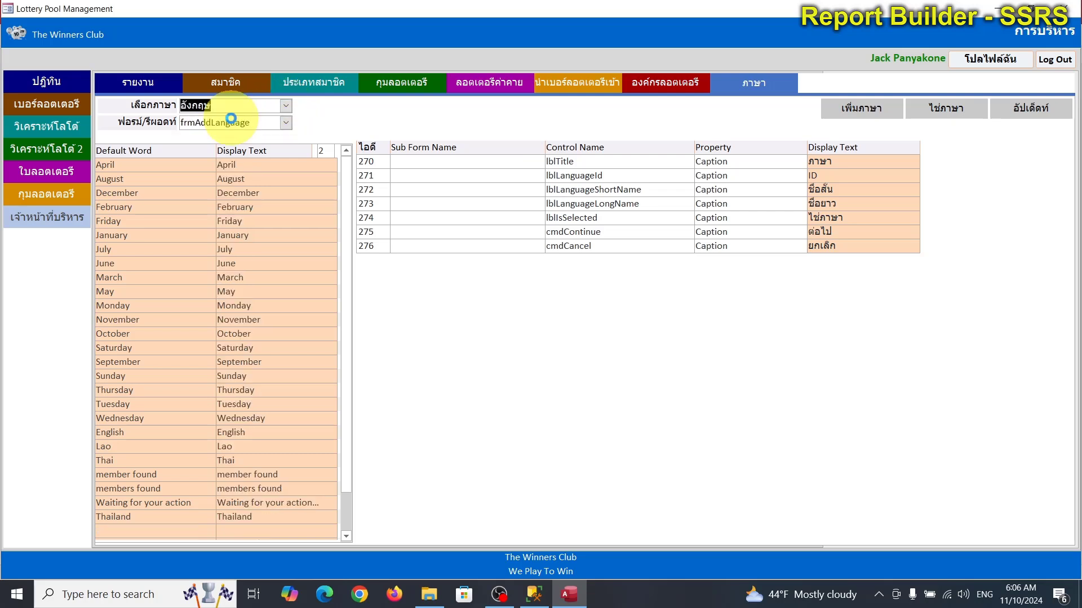
click(950, 116)
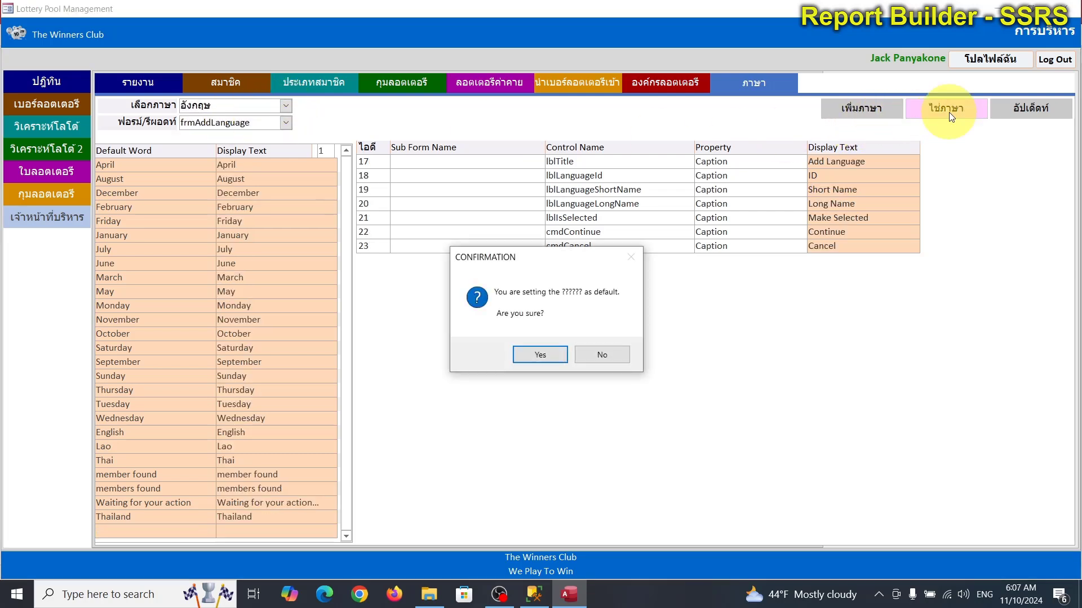
click(540, 356)
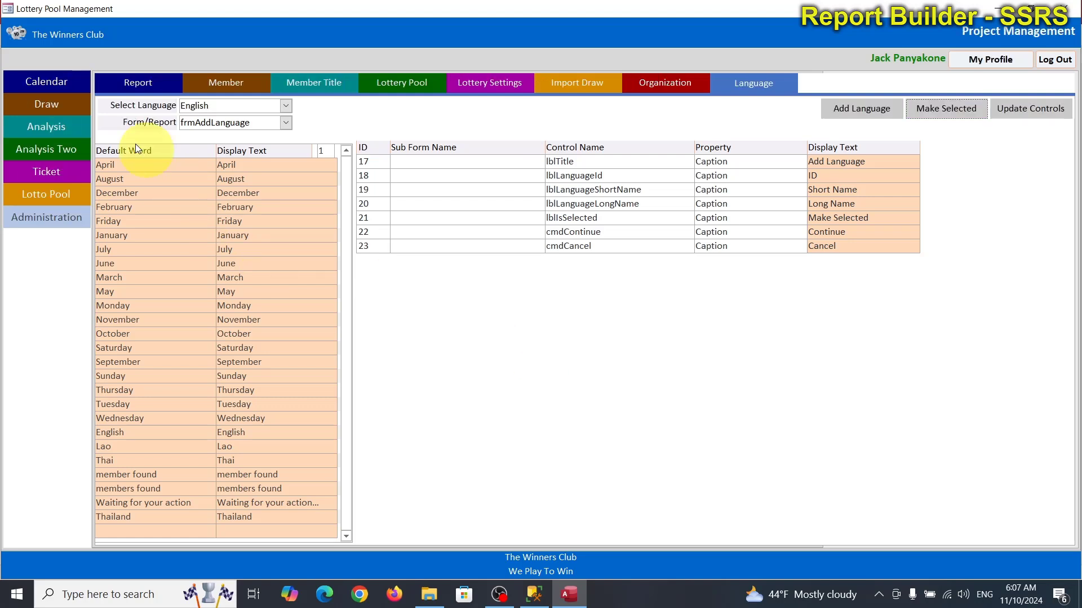
click(45, 102)
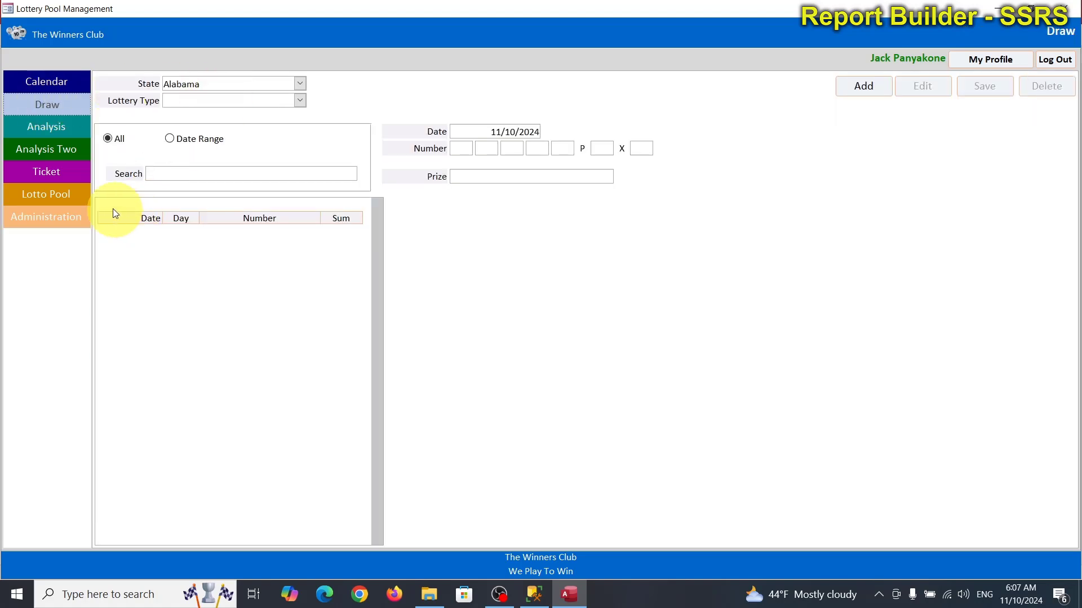
Step: On the Import Draw page, set the state to North Carolina to list 6423 Cash Five draws
click(66, 217)
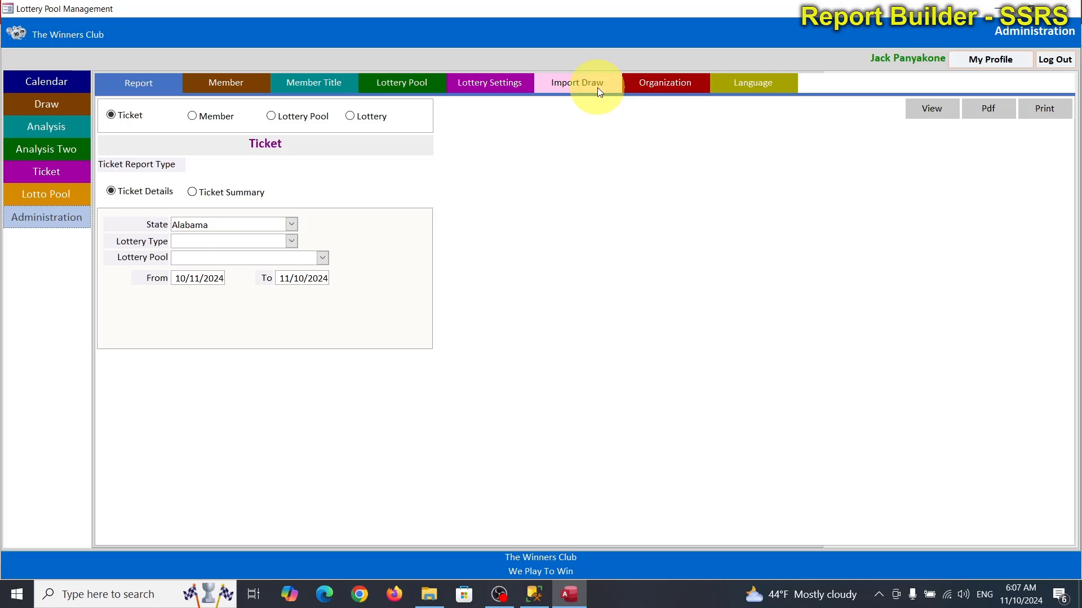
click(597, 87)
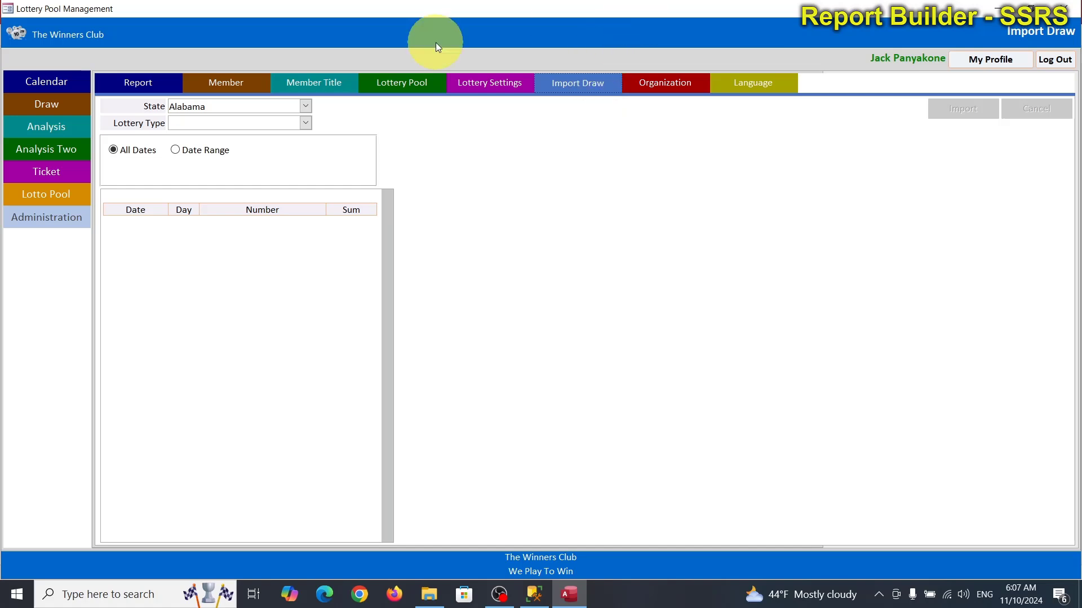
click(305, 106)
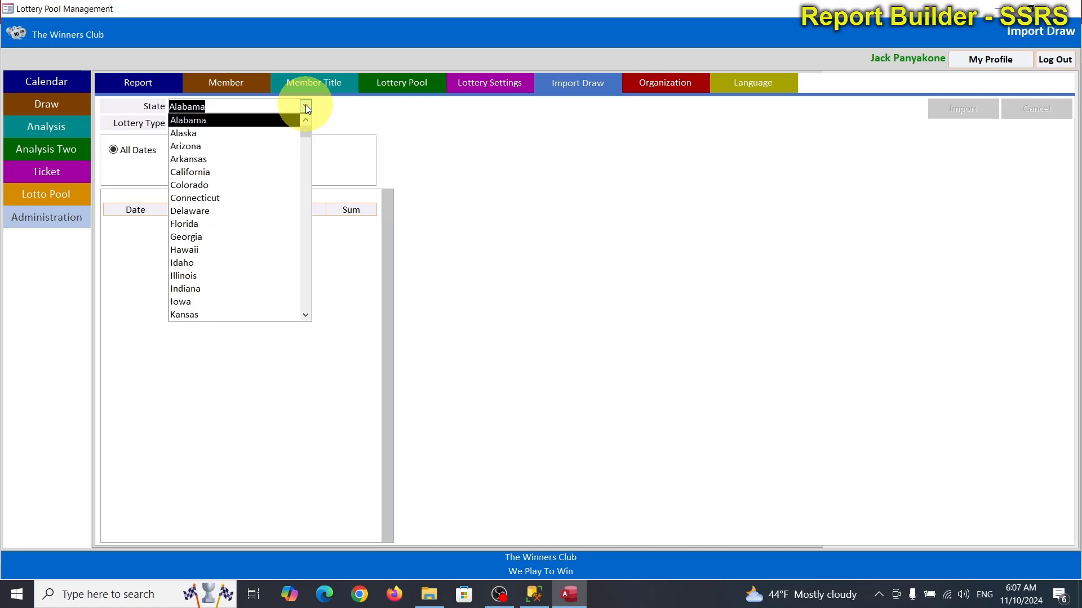
text(north Carolina)
key(Return)
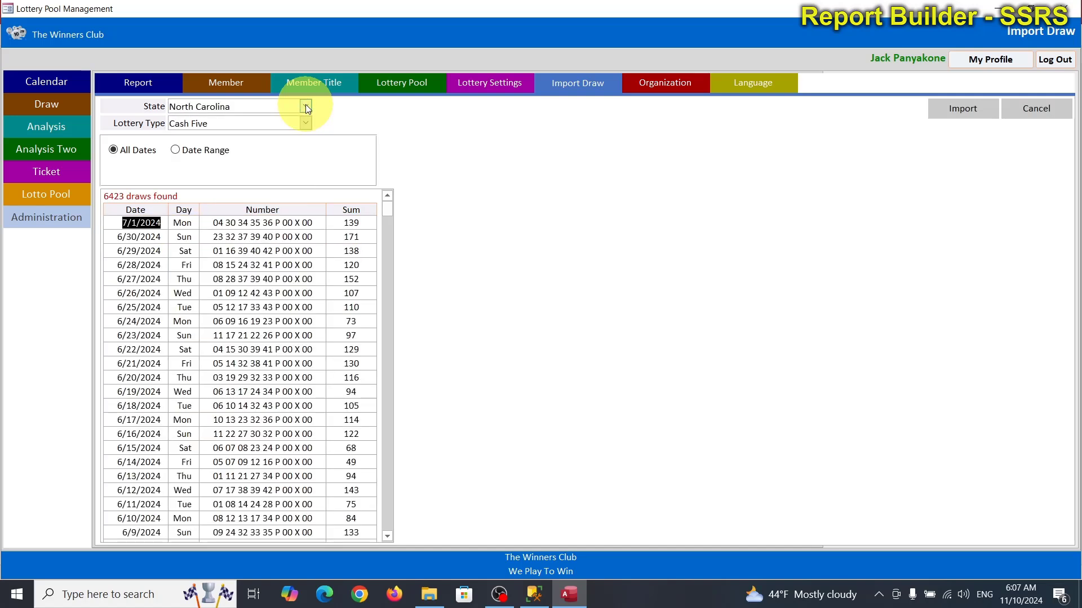
click(128, 223)
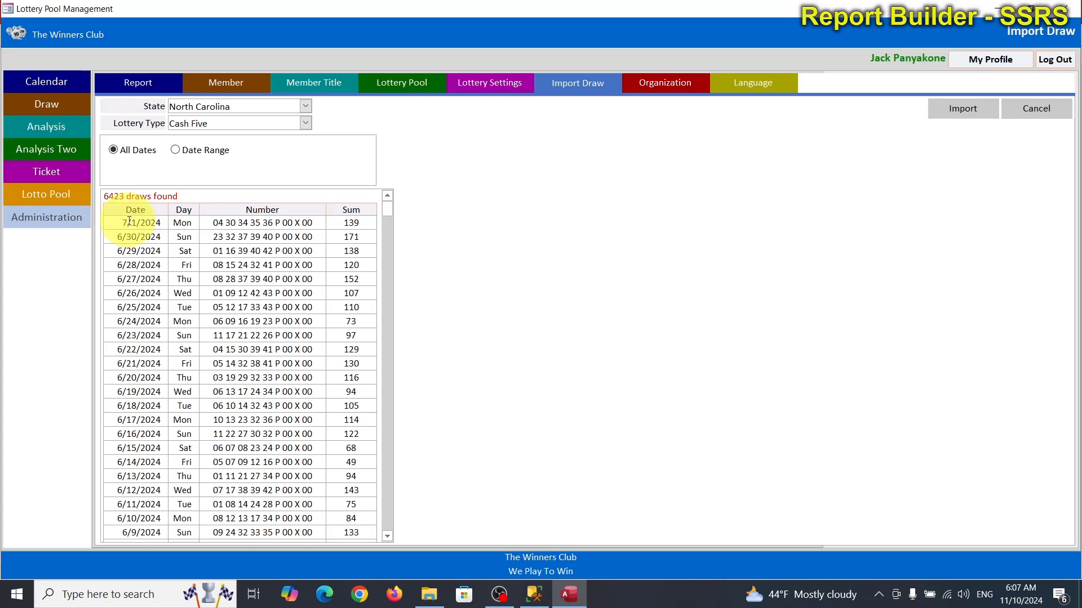
Step: Import from E:\MS Access 2021\LotteryPoolApp\NCEL-Cash5_11102024.xlsx as the Cash Five draw file
click(972, 110)
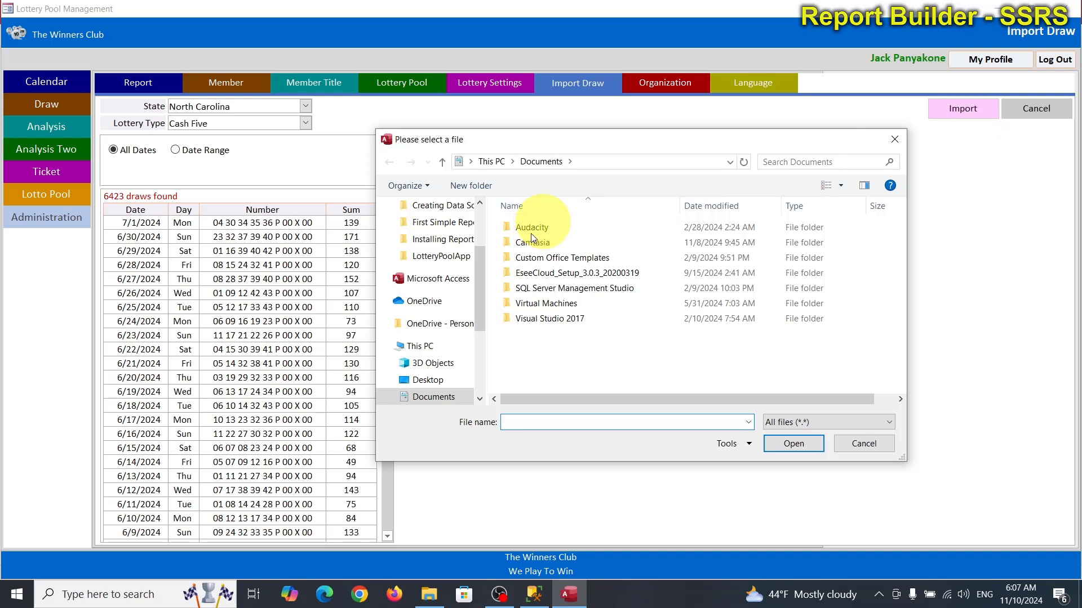
scroll(448, 388, down, 1)
scroll(445, 388, down, 2)
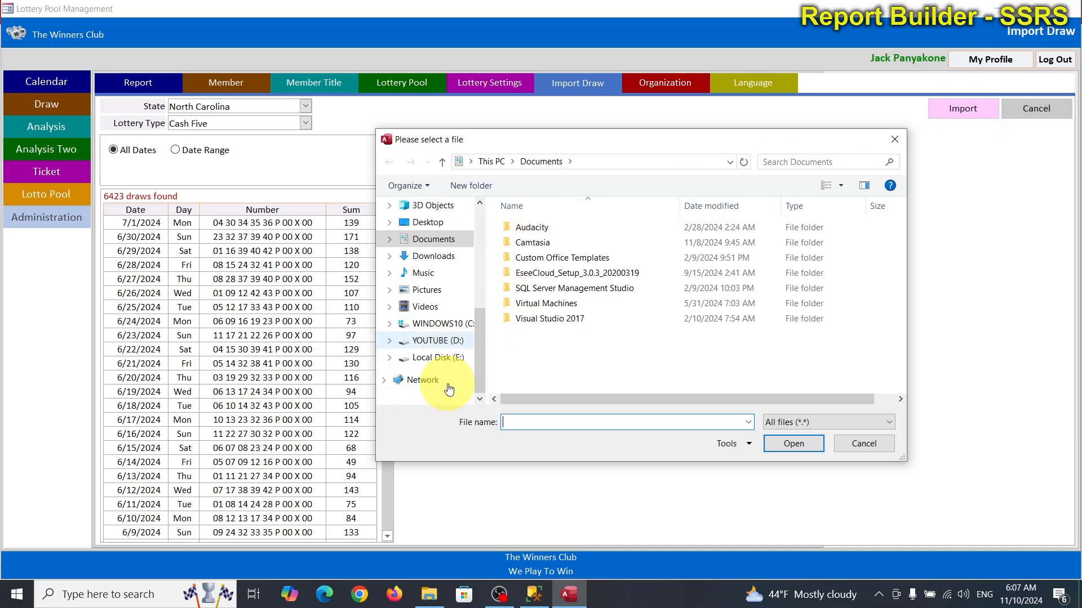
click(439, 359)
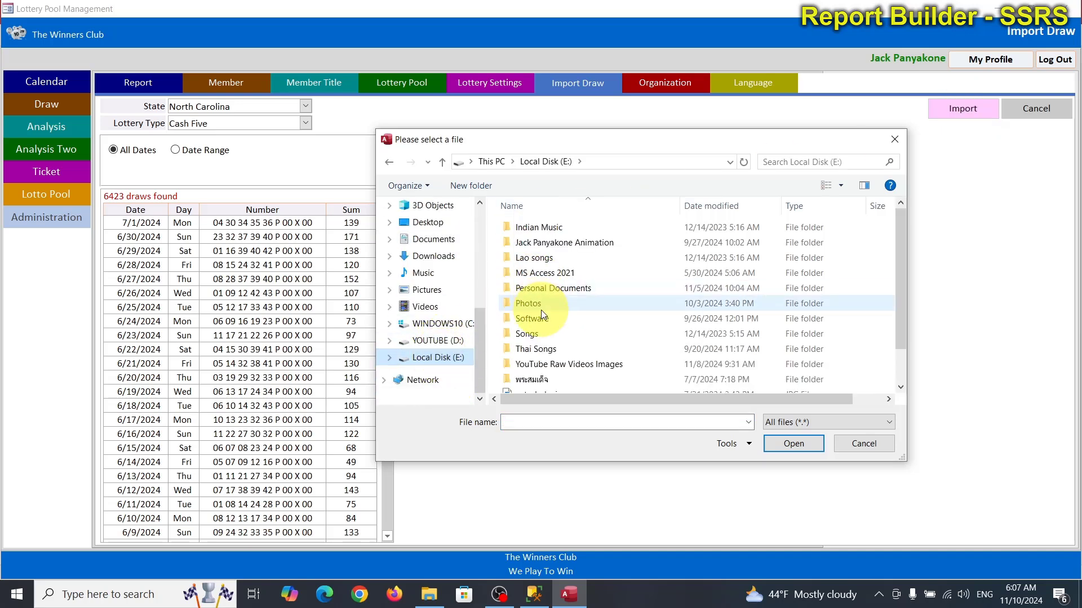
double_click(552, 273)
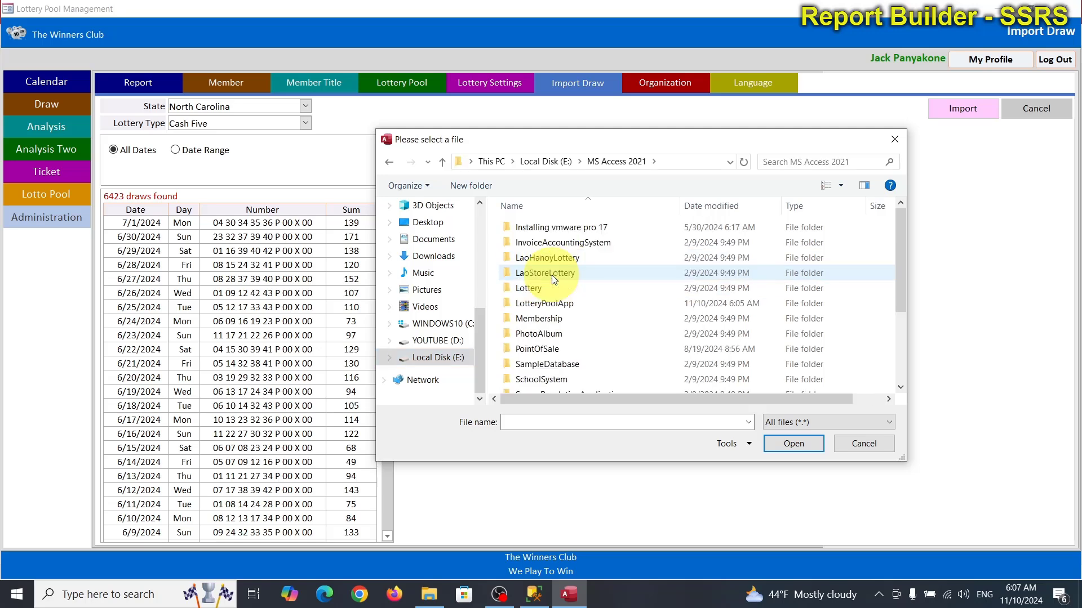
double_click(560, 304)
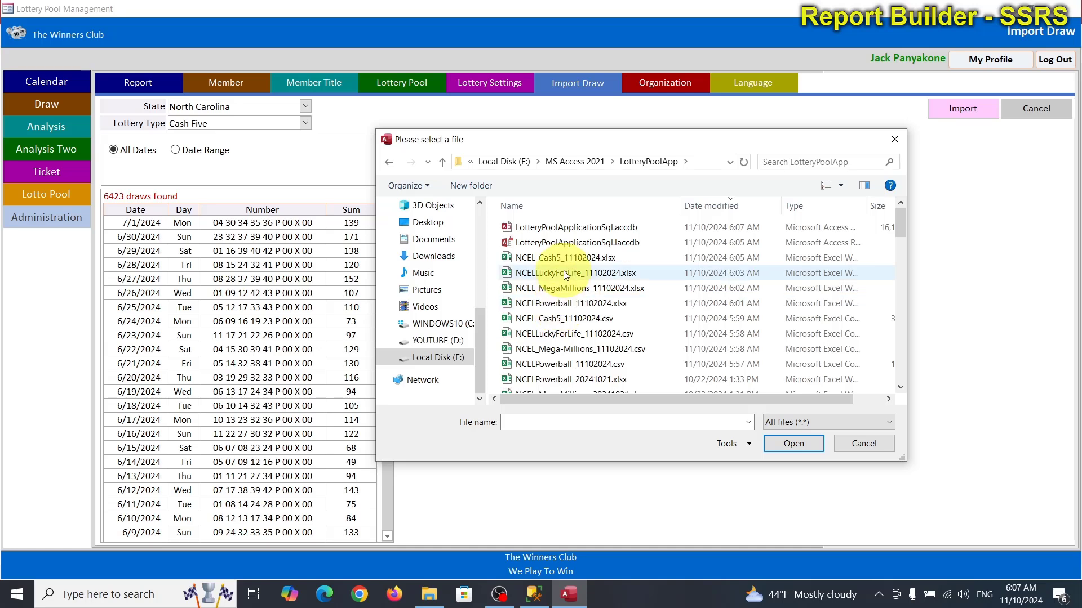
double_click(609, 260)
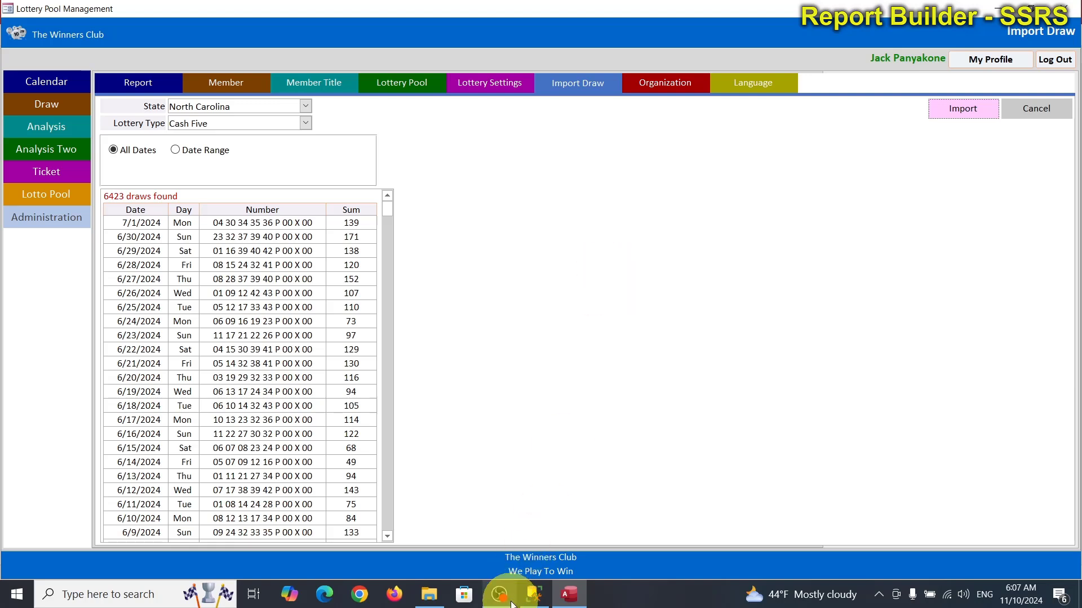
Step: Rerun the SSMS draw query to confirm 11,703 rows through 2024-11-09, then return to Access
mouse_move(538, 598)
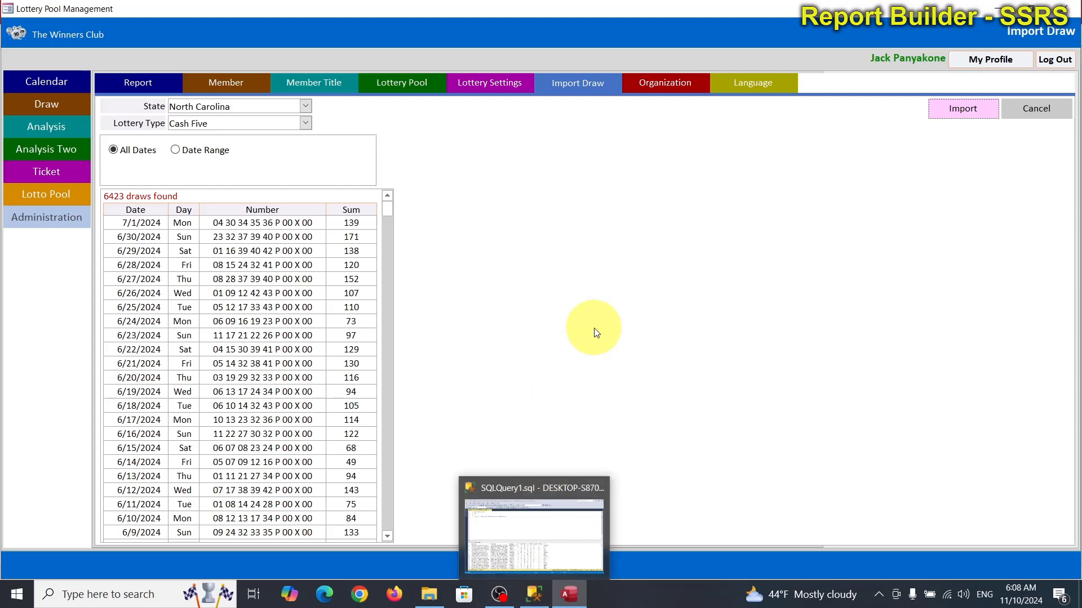
click(540, 600)
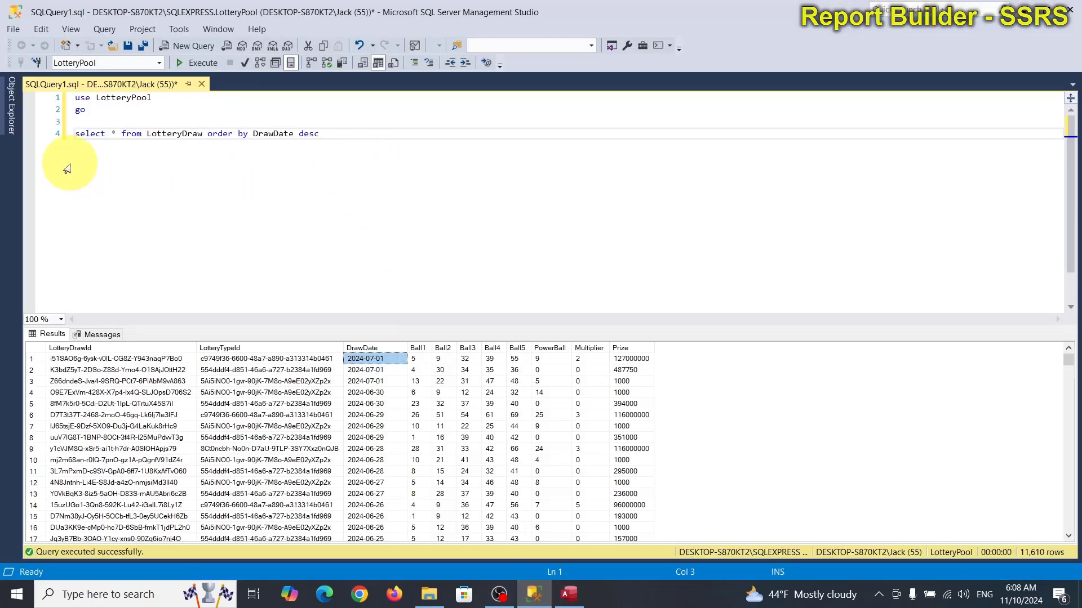
click(56, 138)
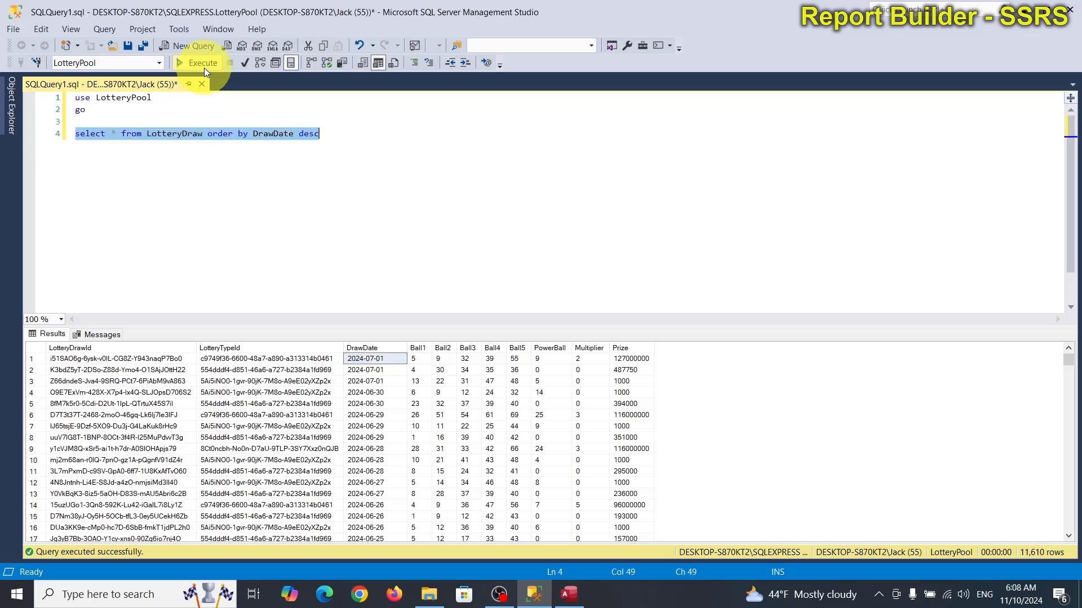
click(251, 108)
click(199, 62)
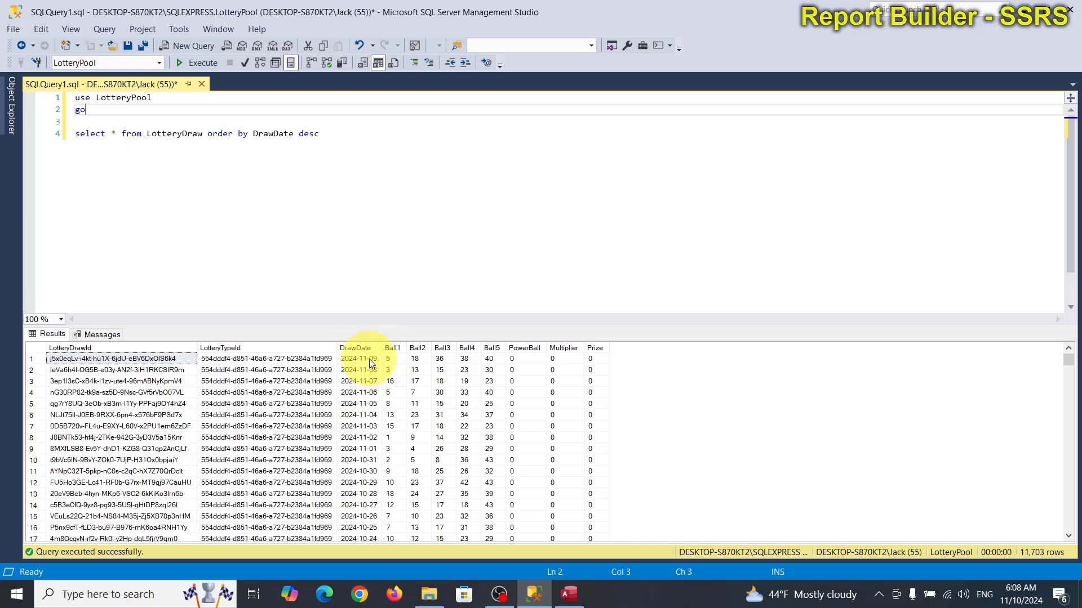
click(569, 594)
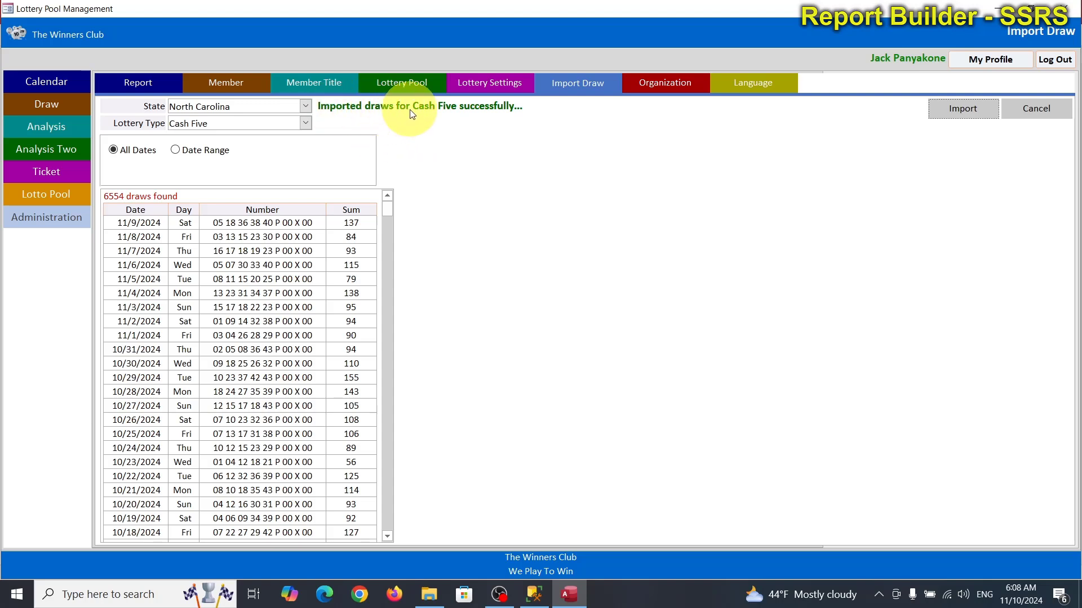
Step: Switch the lottery type to Lucky for Life and import NCELLuckyForLife_11102024.xlsx
click(305, 123)
click(271, 149)
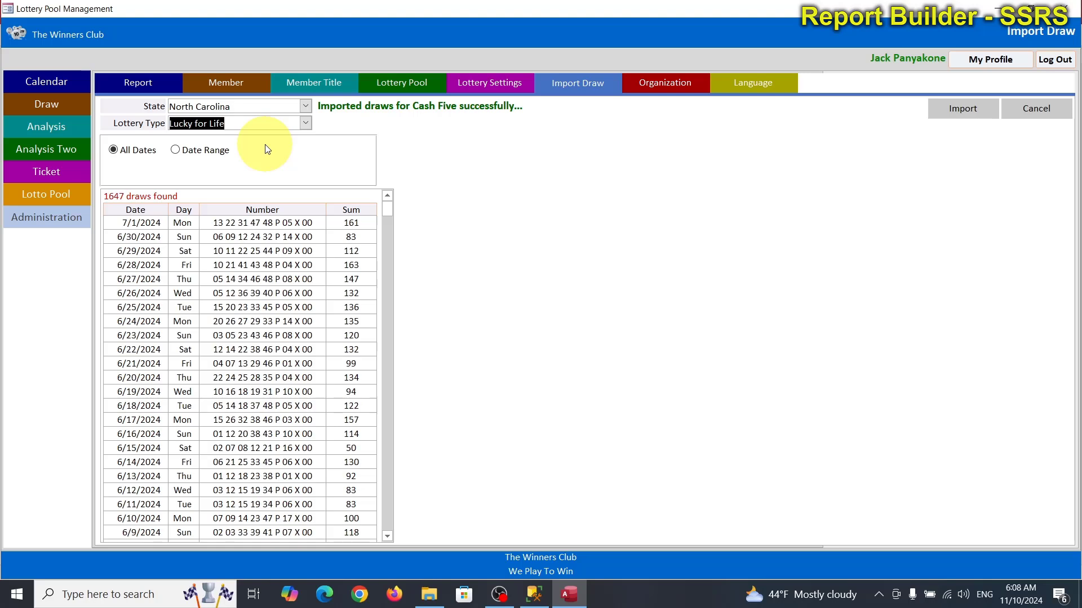
click(974, 119)
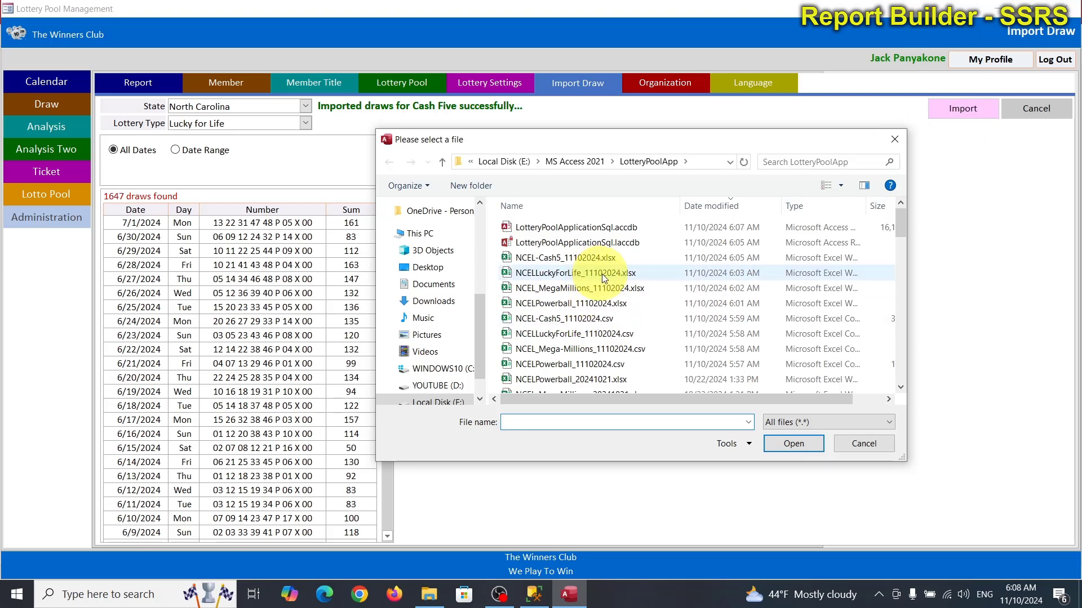
double_click(618, 274)
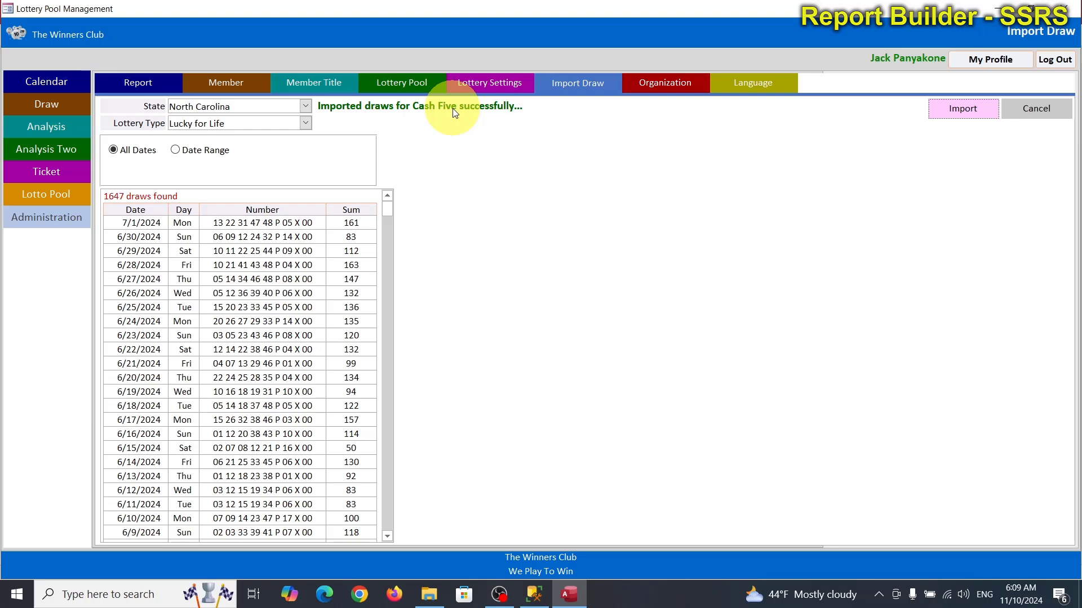
Step: In SSMS, put the from and order by clauses of the draw query on their own lines
click(534, 595)
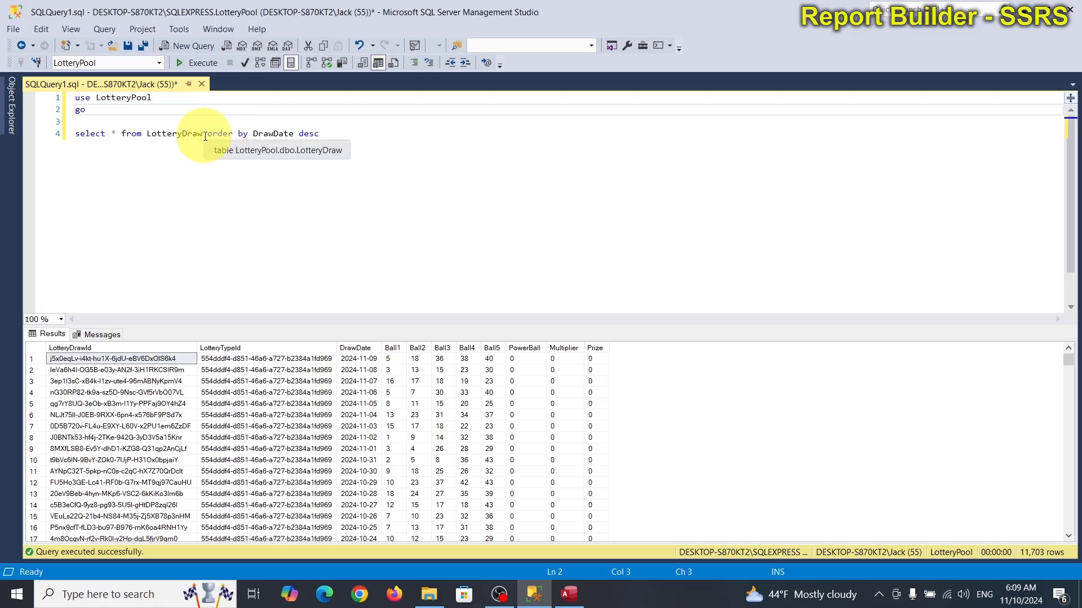
click(203, 134)
click(121, 134)
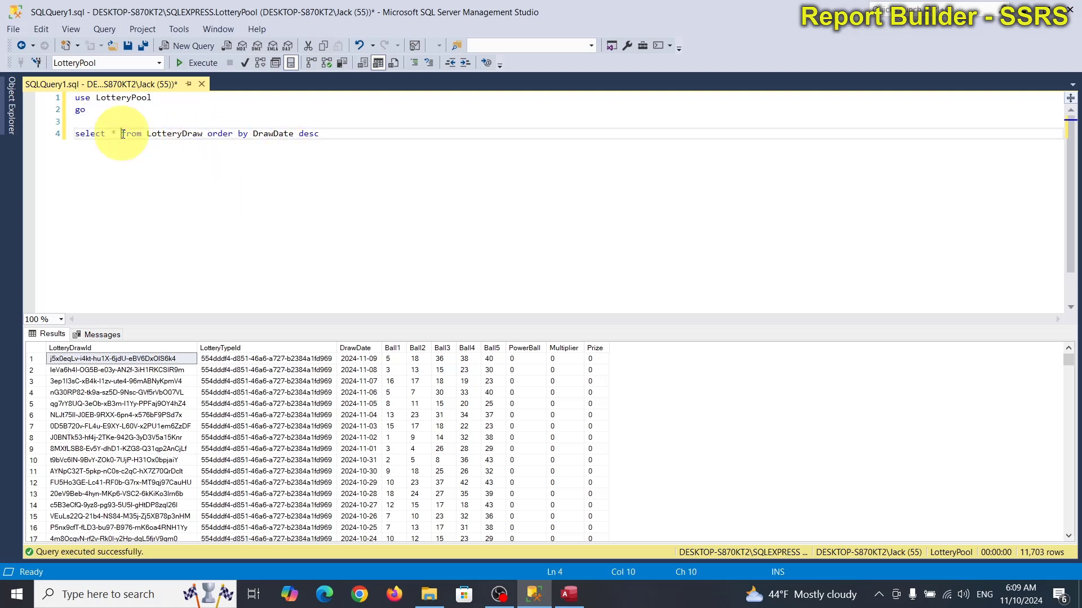
key(Return)
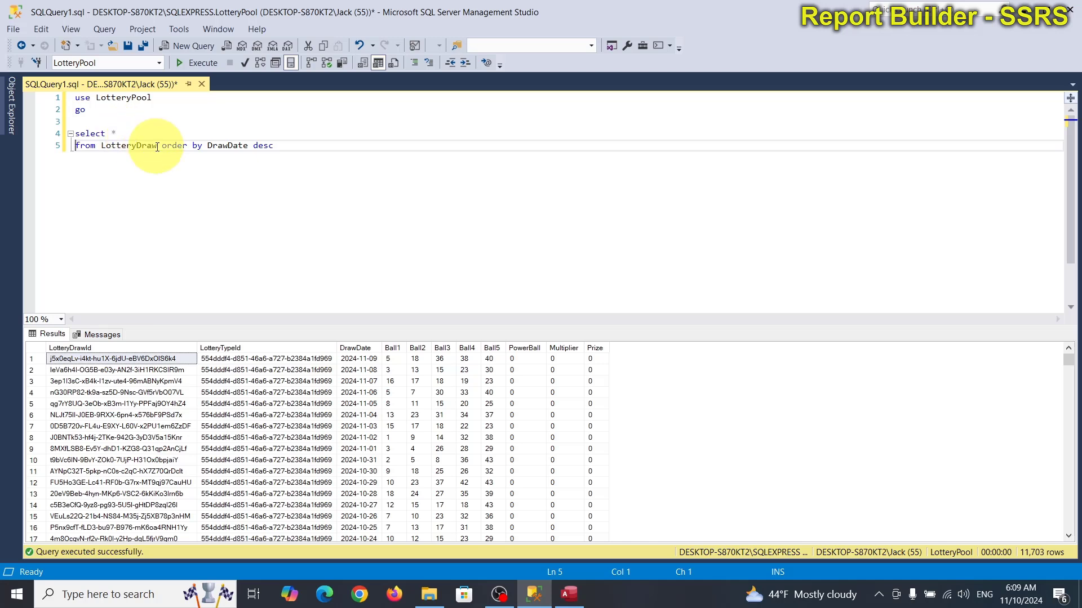
click(163, 147)
key(Return)
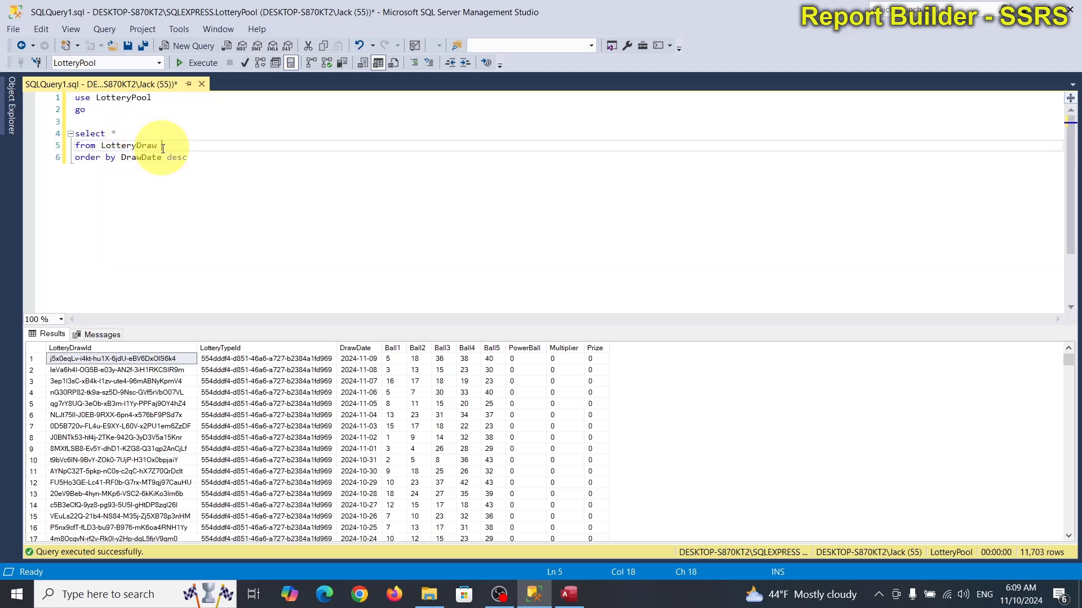
Step: Add an inner join to LotteryType t on t.LotteryTypeId = d.LotteryTypeId
text(d inner join)
key(Return)
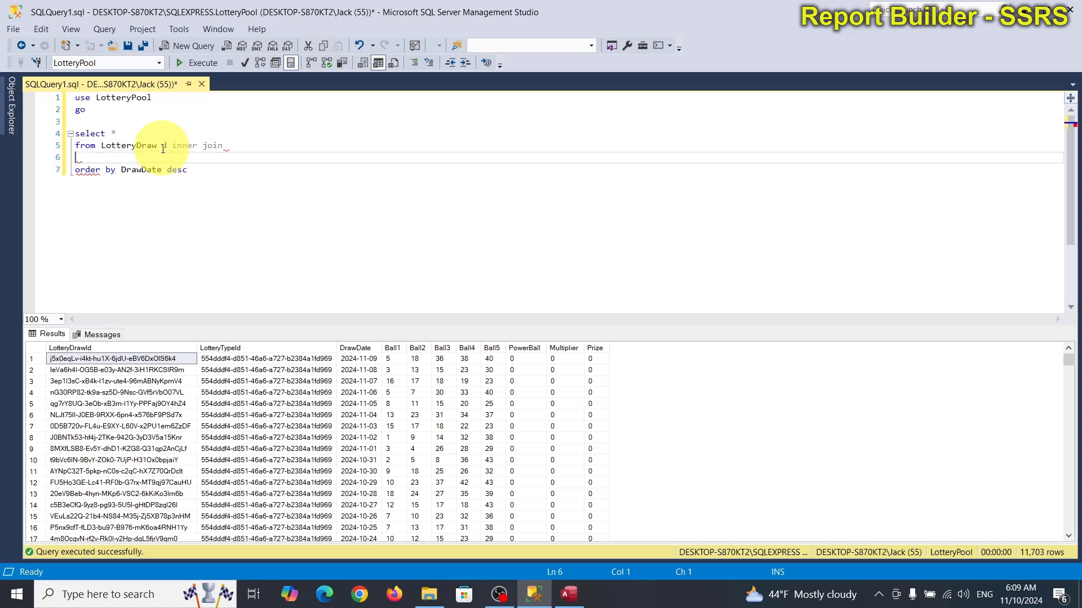
text(lotte)
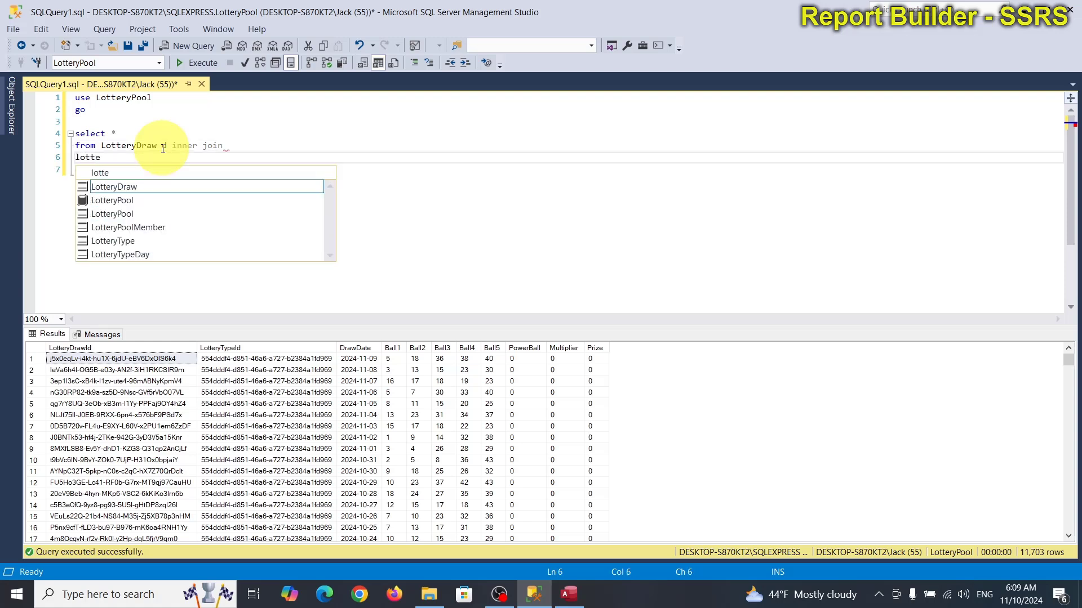
key(Down)
key(Down)
key(Down)
key(Down)
key(Tab)
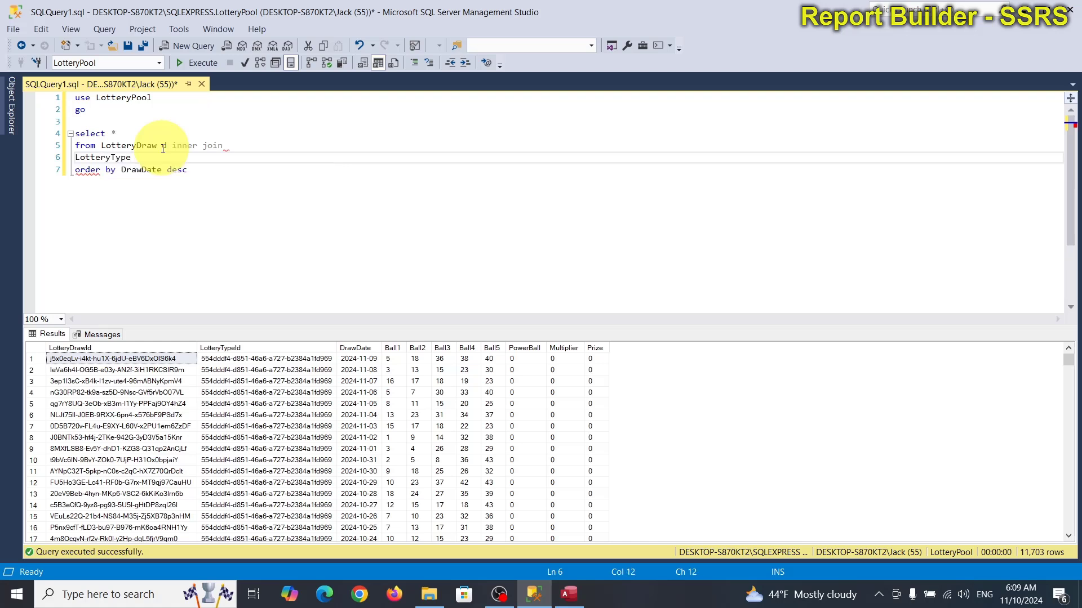
text(t on t.)
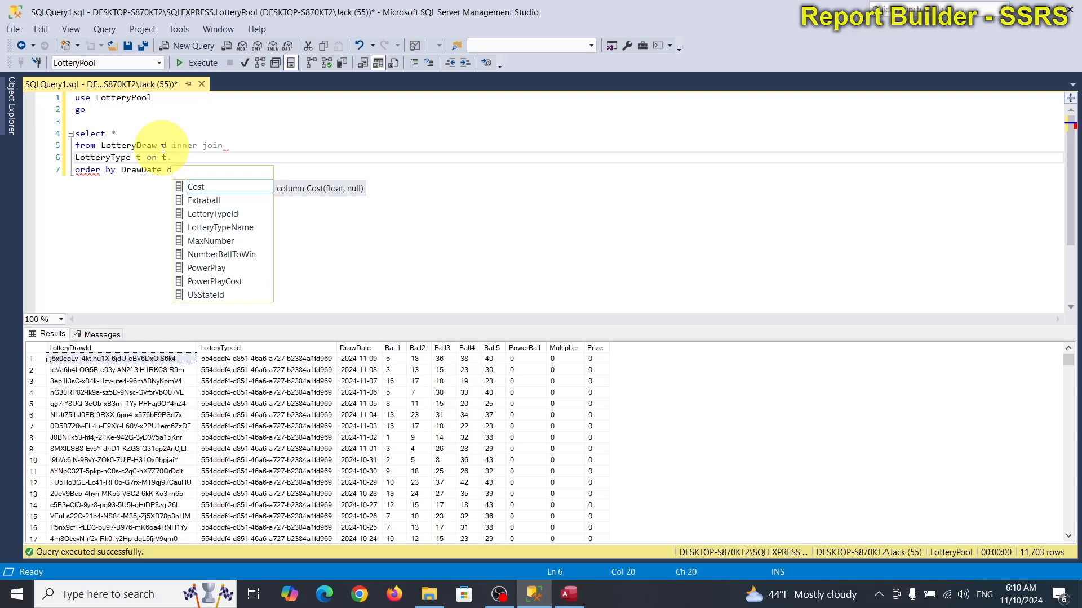
text(L)
key(Tab)
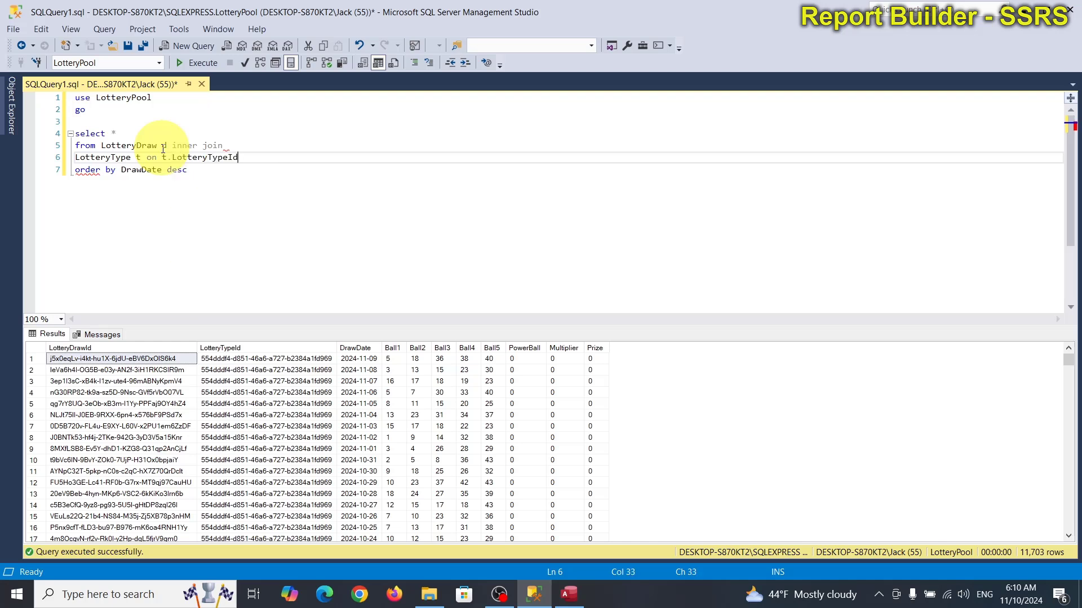
text(d.lot)
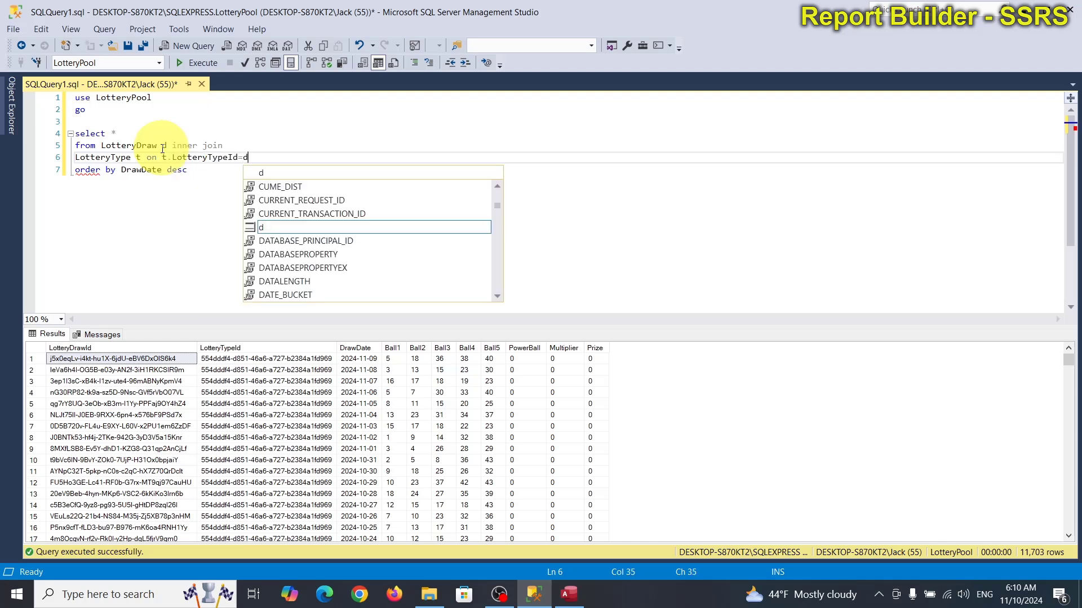
key(Down)
key(Tab)
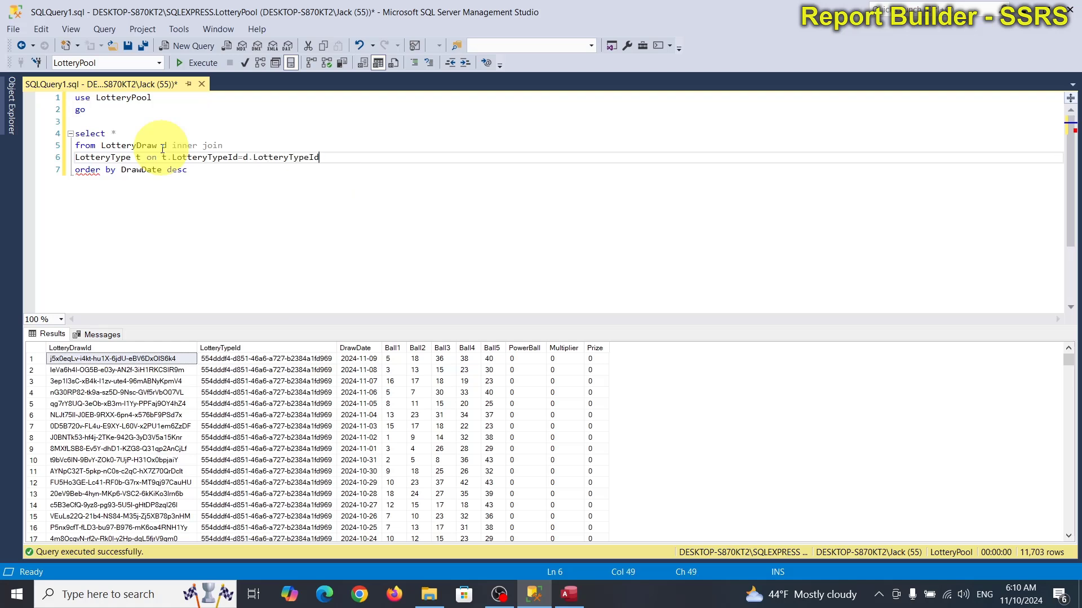
Step: Begin the select list with t.LotteryTypeName followed by the draw date
click(116, 133)
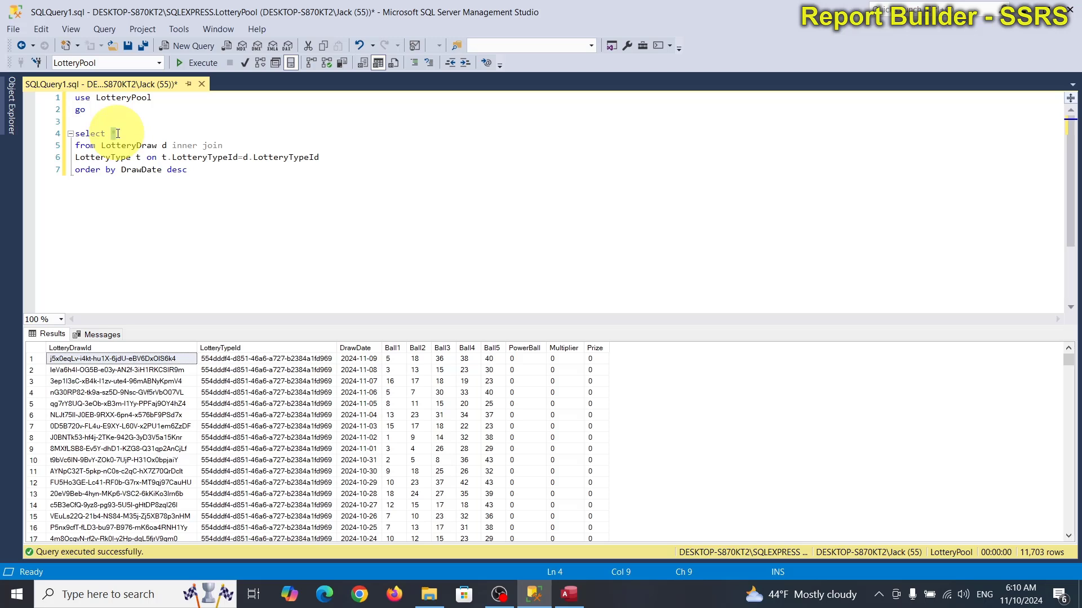
text(d)
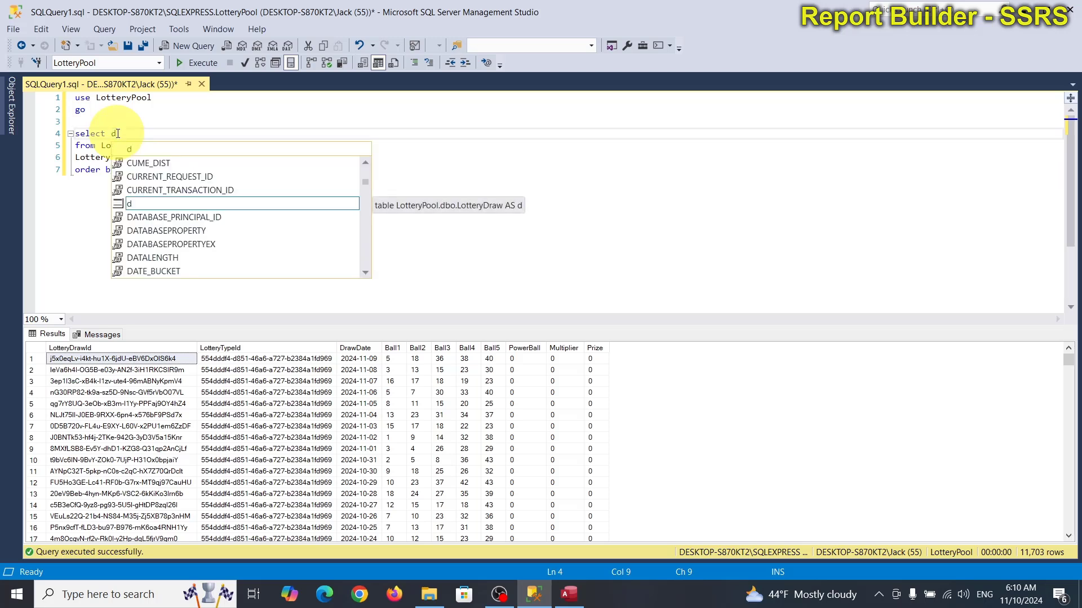
key(BackSpace)
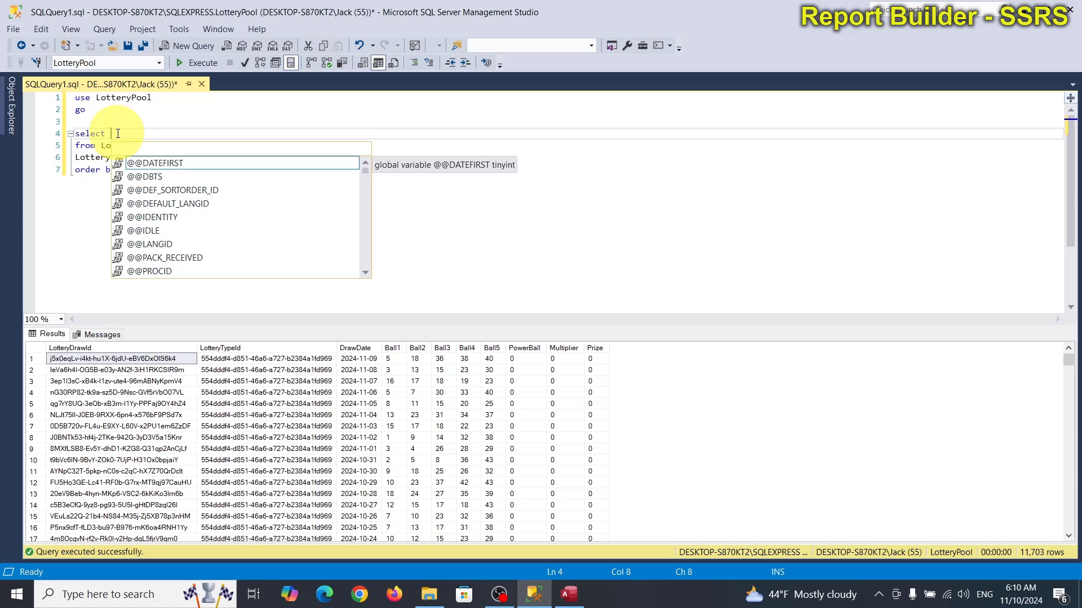
text(d.)
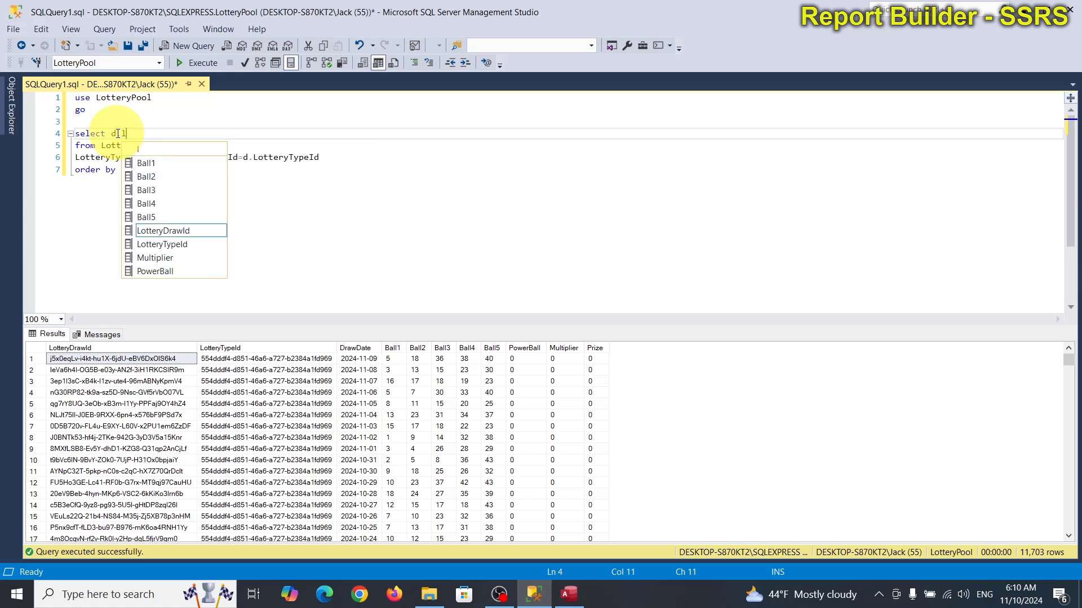
text(d)
key(Tab)
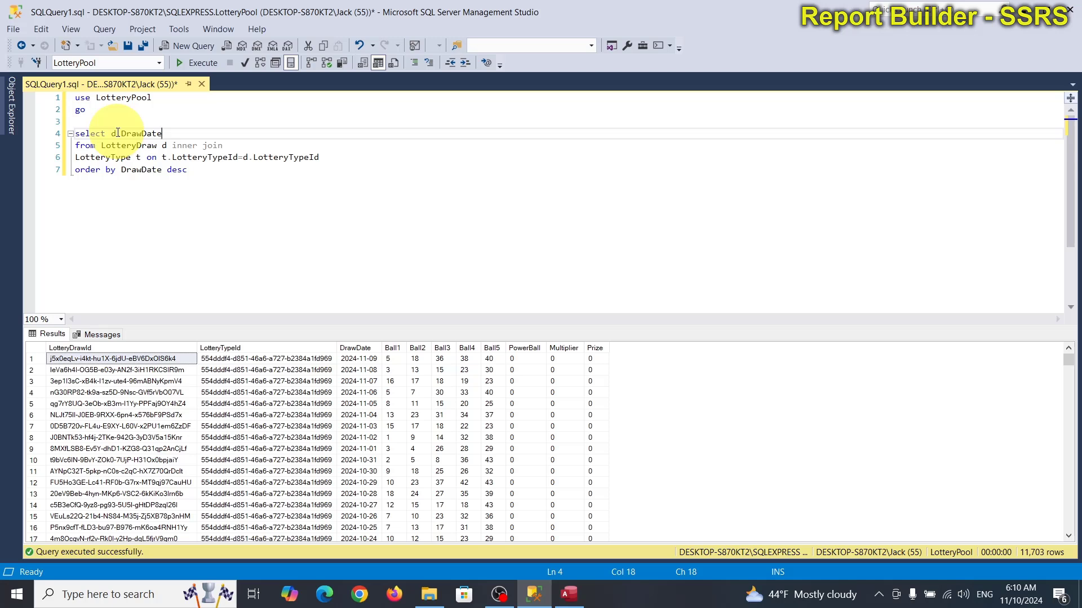
text(,)
key(BackSpace)
click(118, 133)
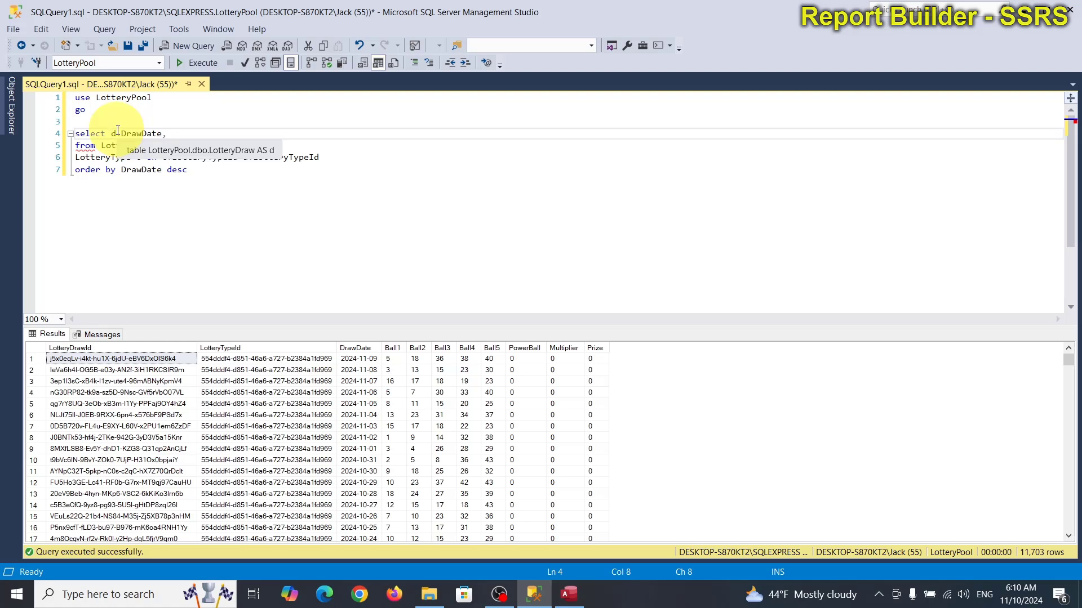
text(t.)
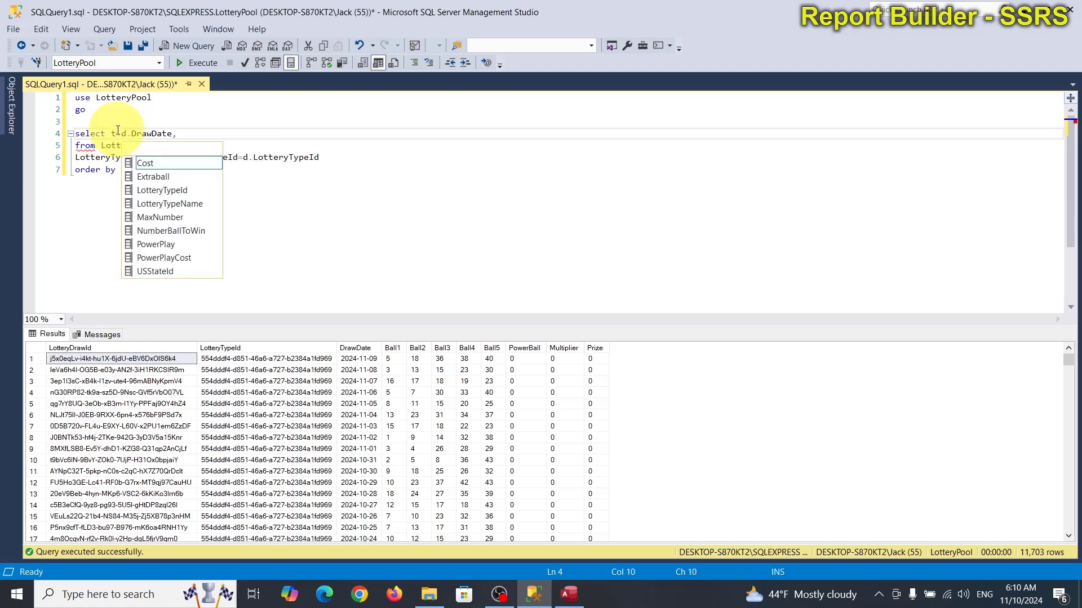
key(Left)
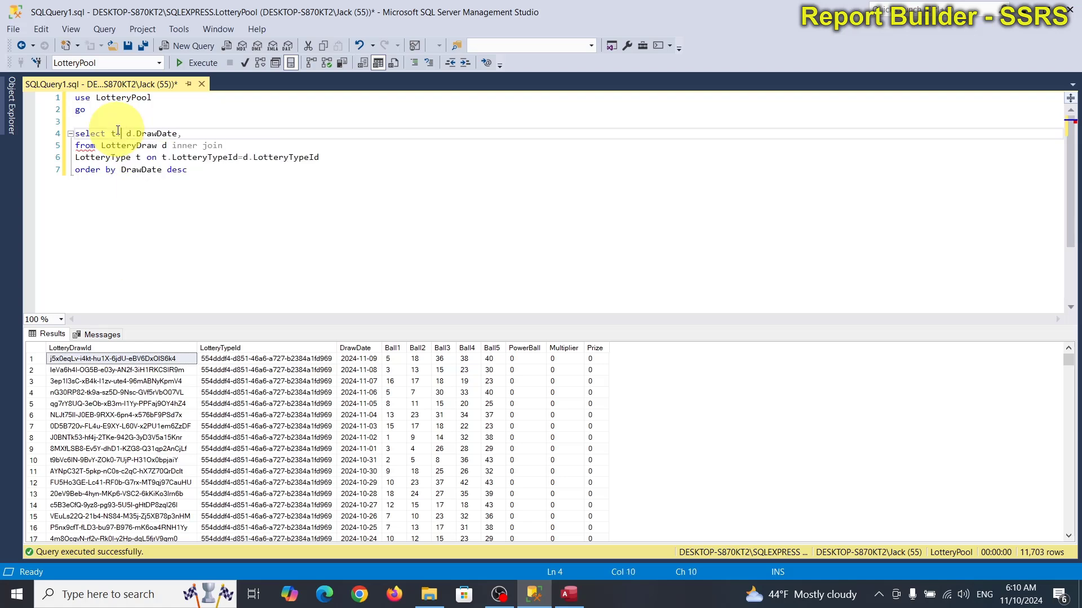
key(ctrl+space)
text(lo)
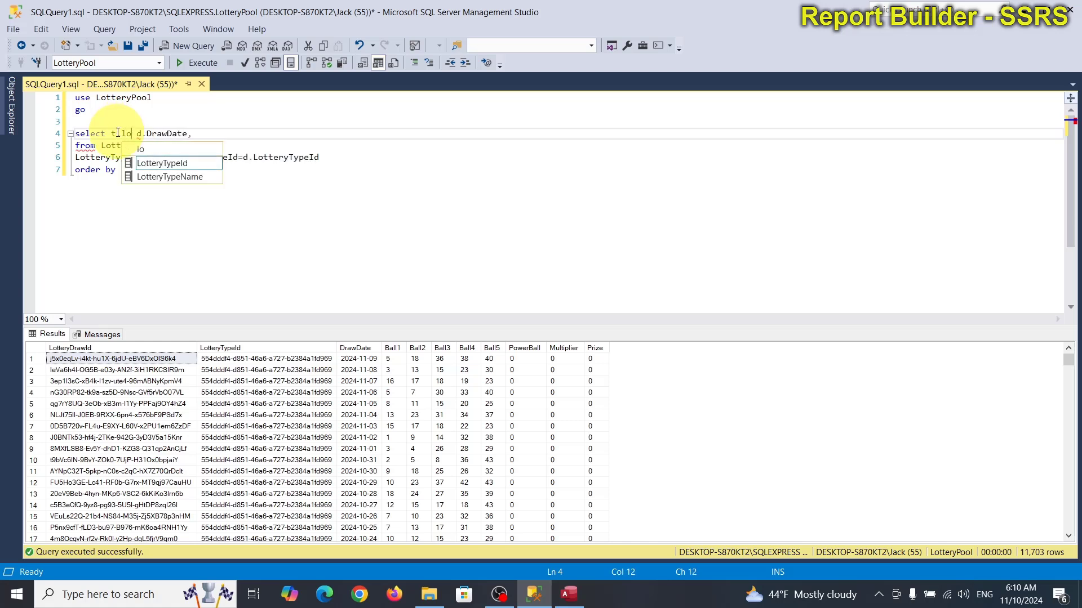
key(Down)
key(Down)
key(Return)
text(,)
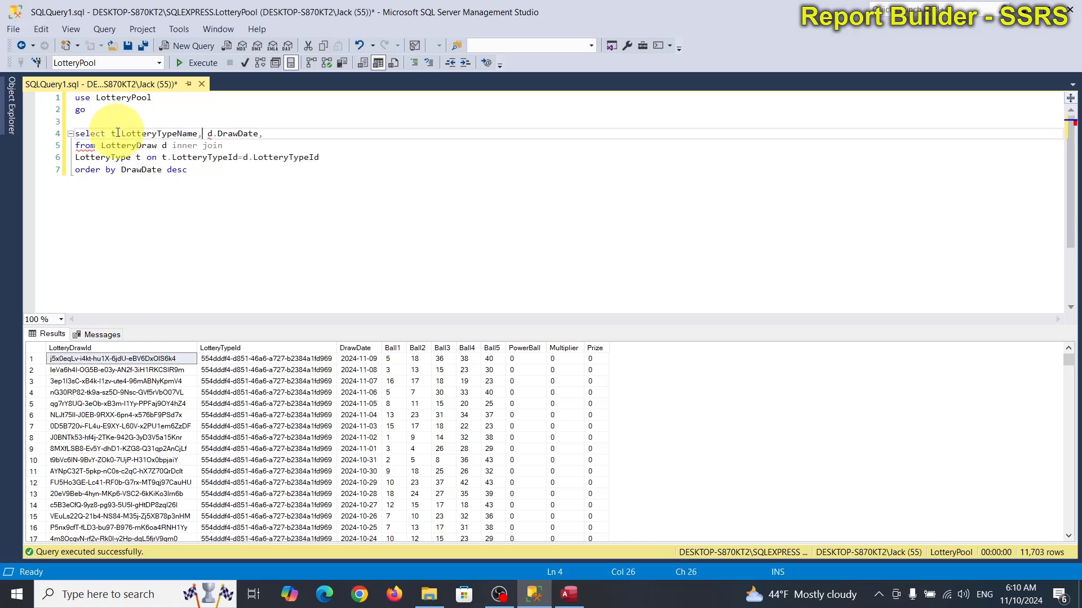
click(274, 135)
key(BackSpace)
key(BackSpace)
key(BackSpace)
key(BackSpace)
key(BackSpace)
key(BackSpace)
key(BackSpace)
key(BackSpace)
key(BackSpace)
key(BackSpace)
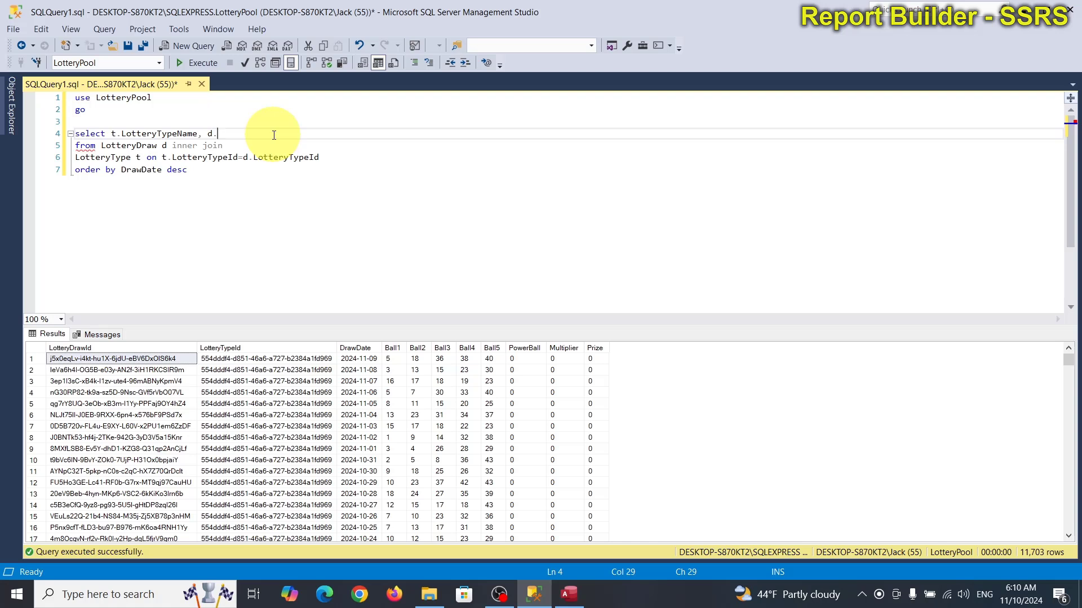
Step: Add d.DrawDate and d.Ball1 through d.Ball5 to the select list
text(.DrawDate,)
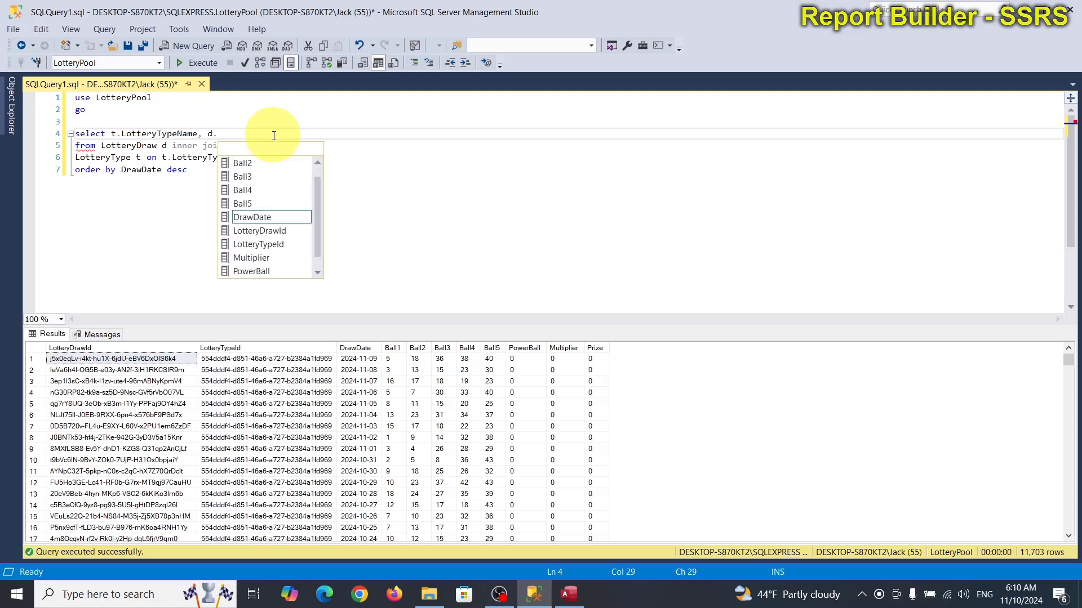
text( d.)
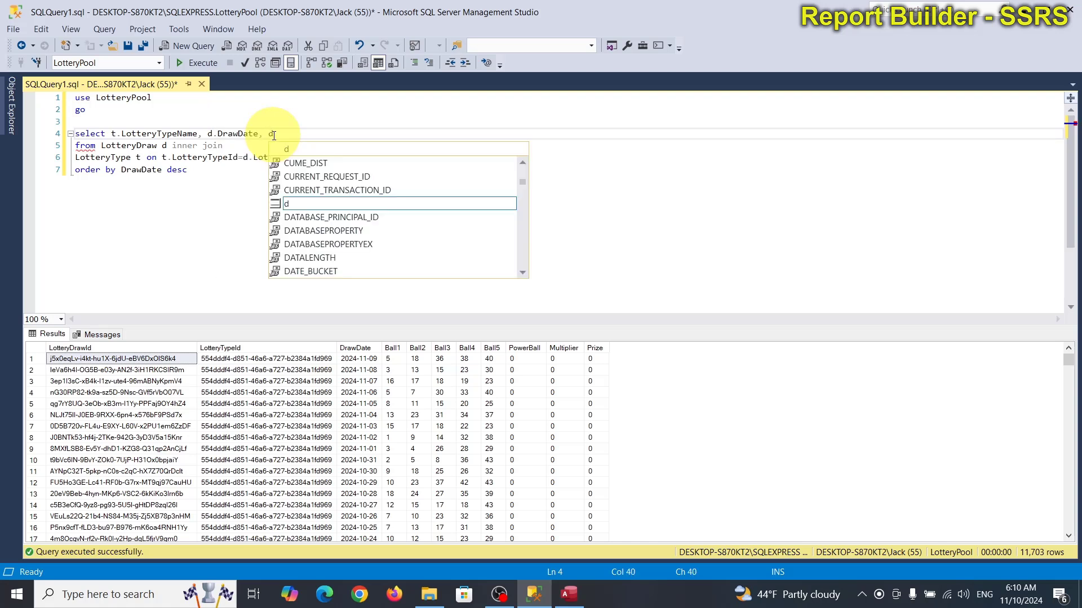
key(Escape)
text(Ball1,)
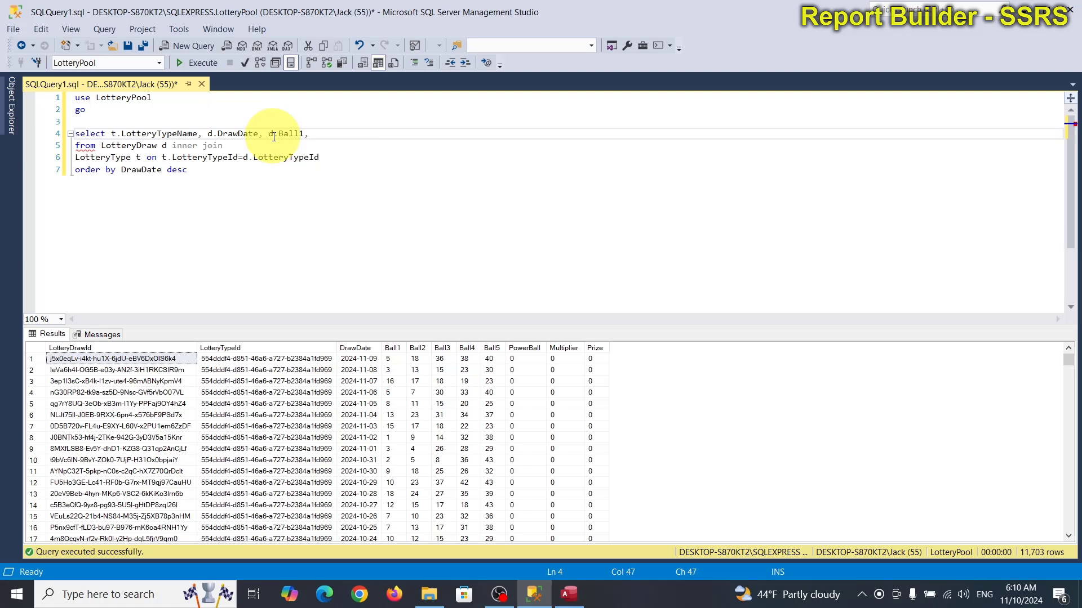
text( d.Ball2)
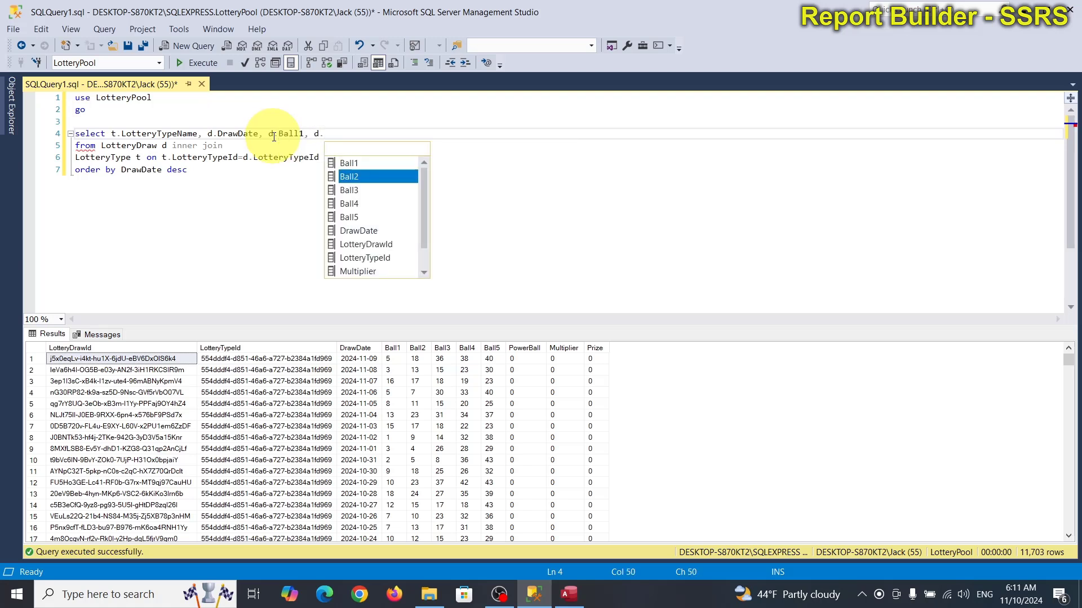
text(.)
key(BackSpace)
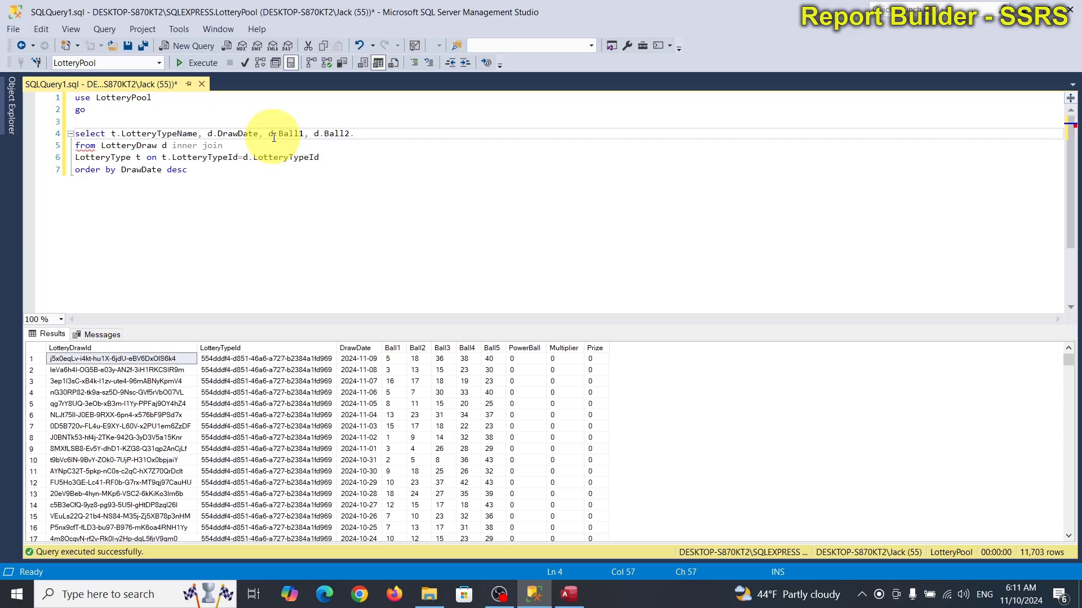
text(, d.)
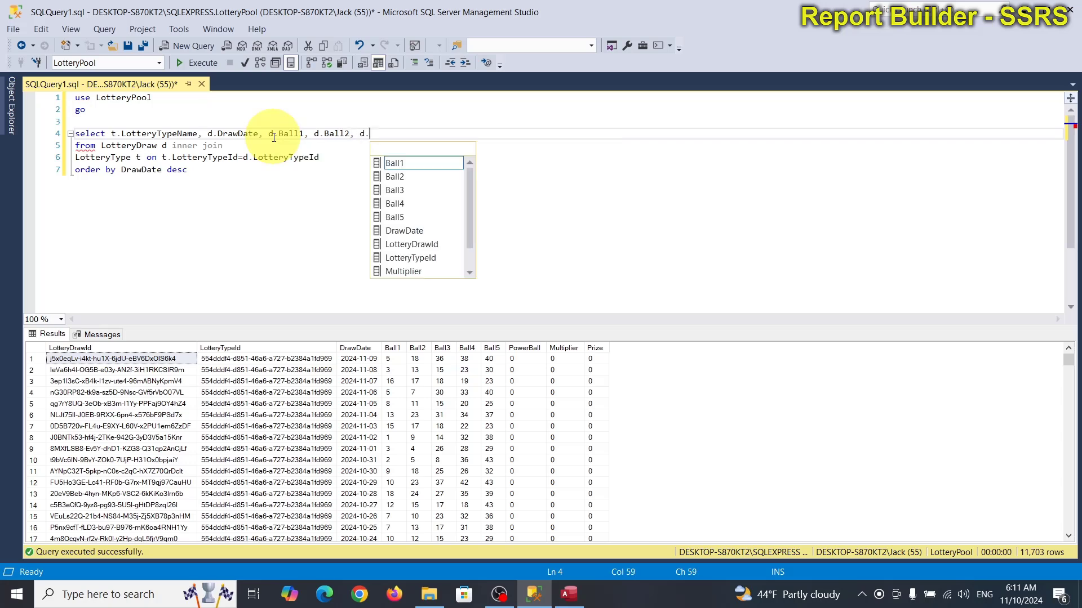
text(Ball3, d.)
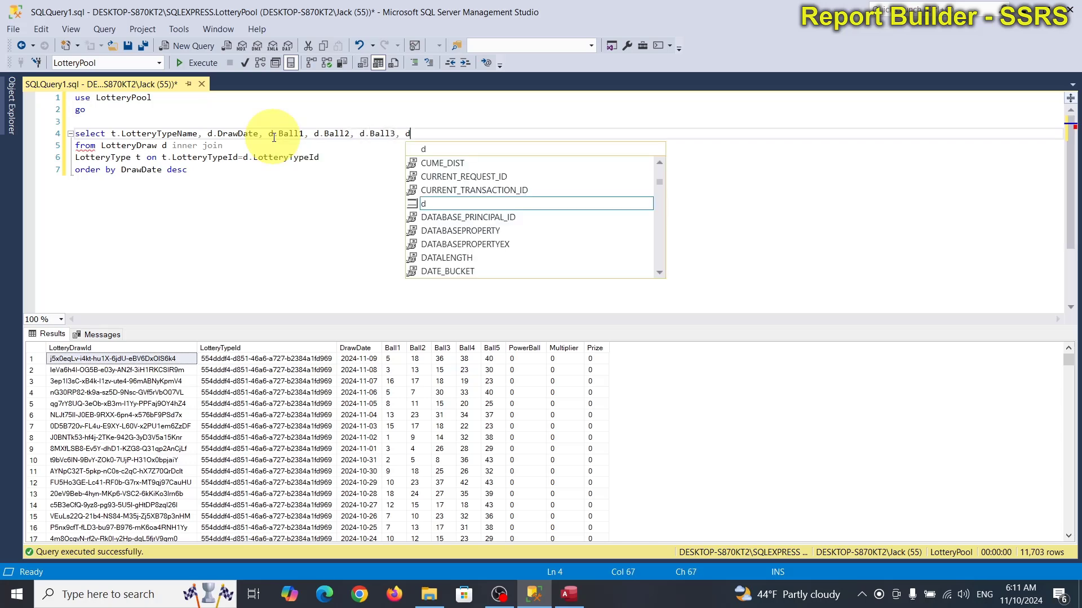
key(Down)
key(Down)
key(Down)
key(Tab)
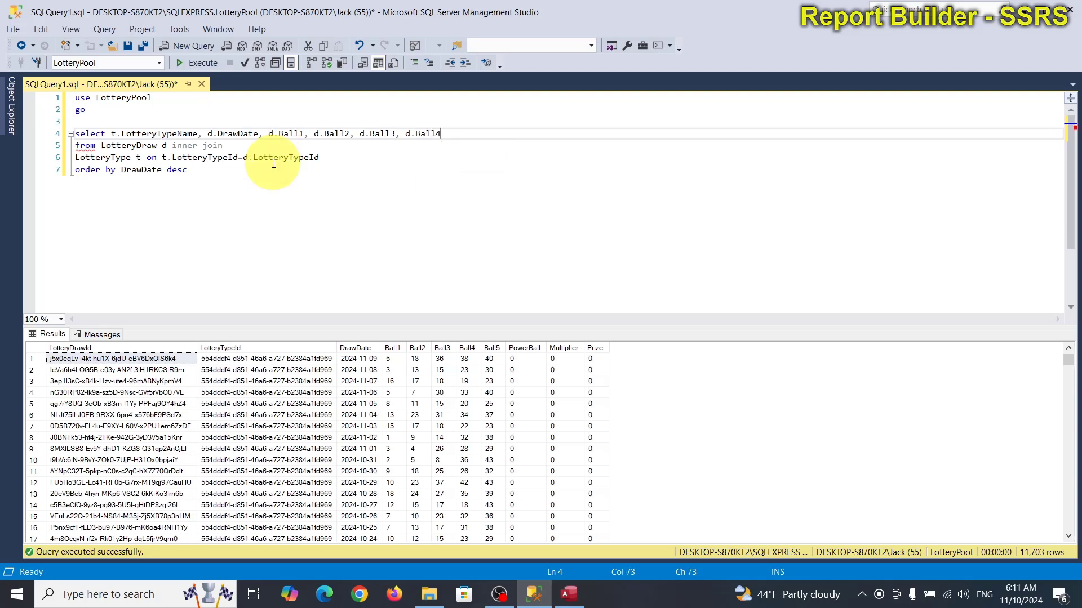
text(, d.)
key(Down)
key(Down)
key(Down)
key(Down)
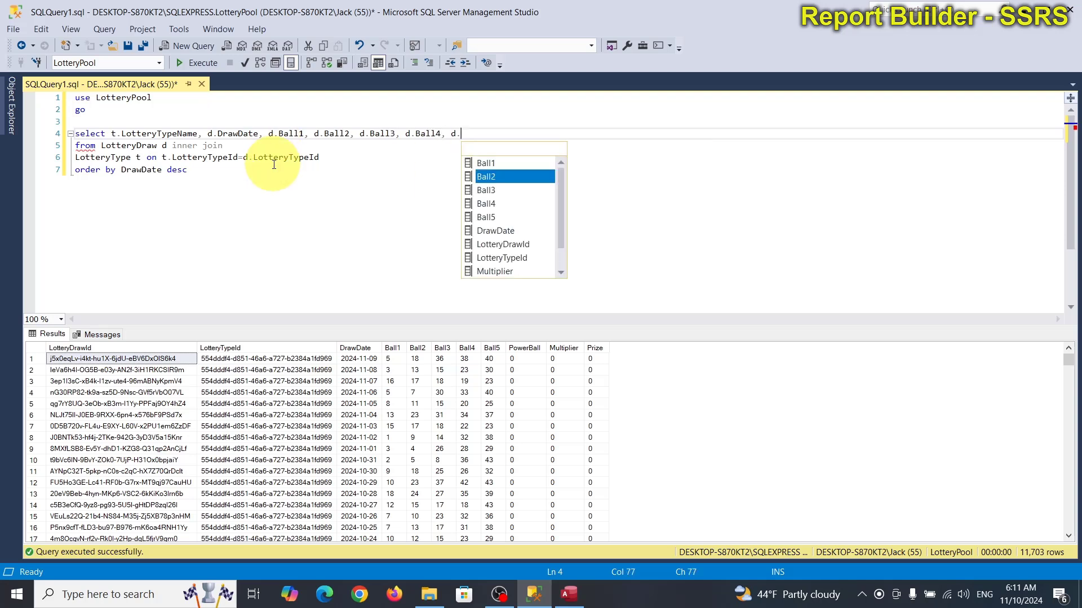
key(Tab)
text(, d.)
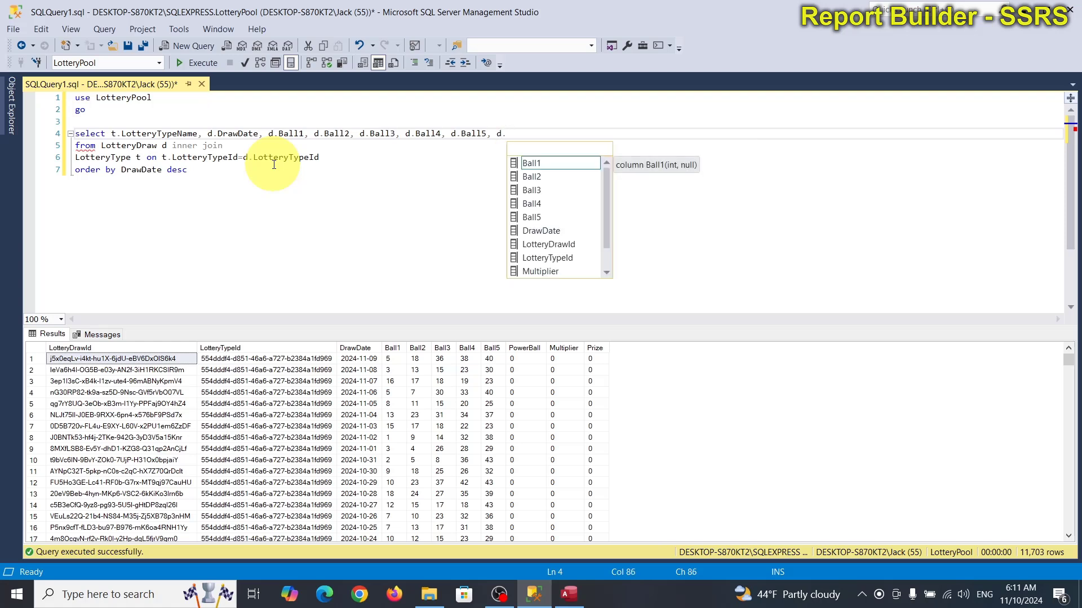
Step: Finish the select list with d.PowerBall, d.Multiplier and d.Prize
key(Right)
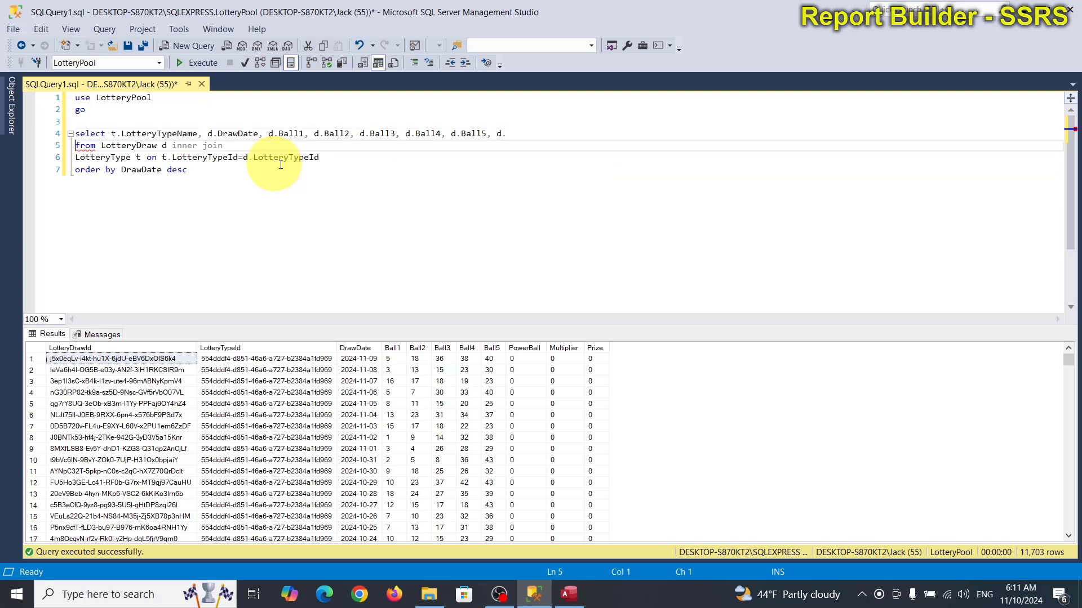
click(517, 131)
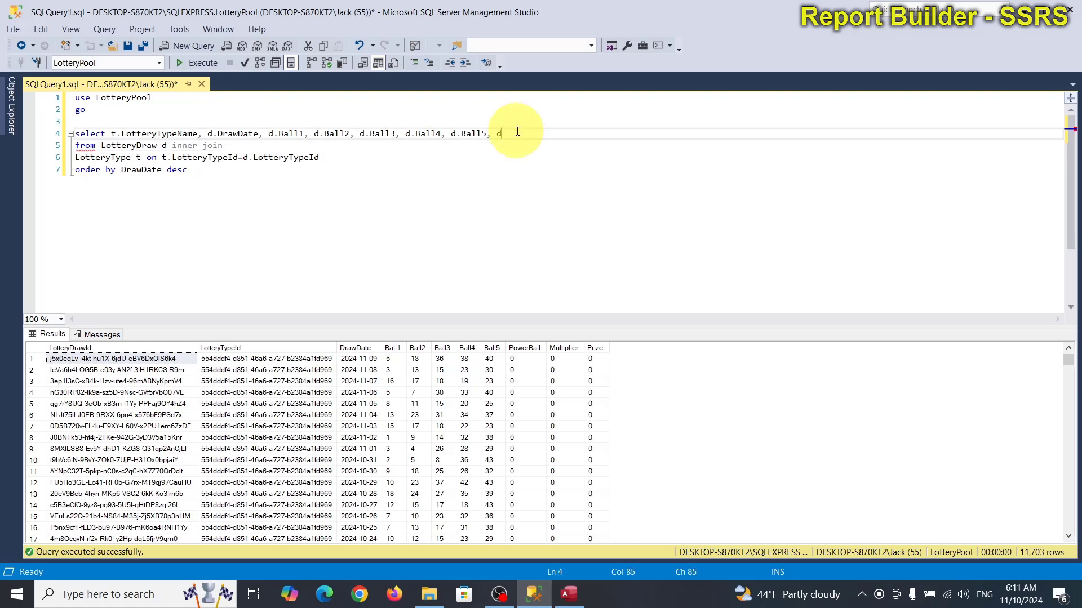
text(.pow)
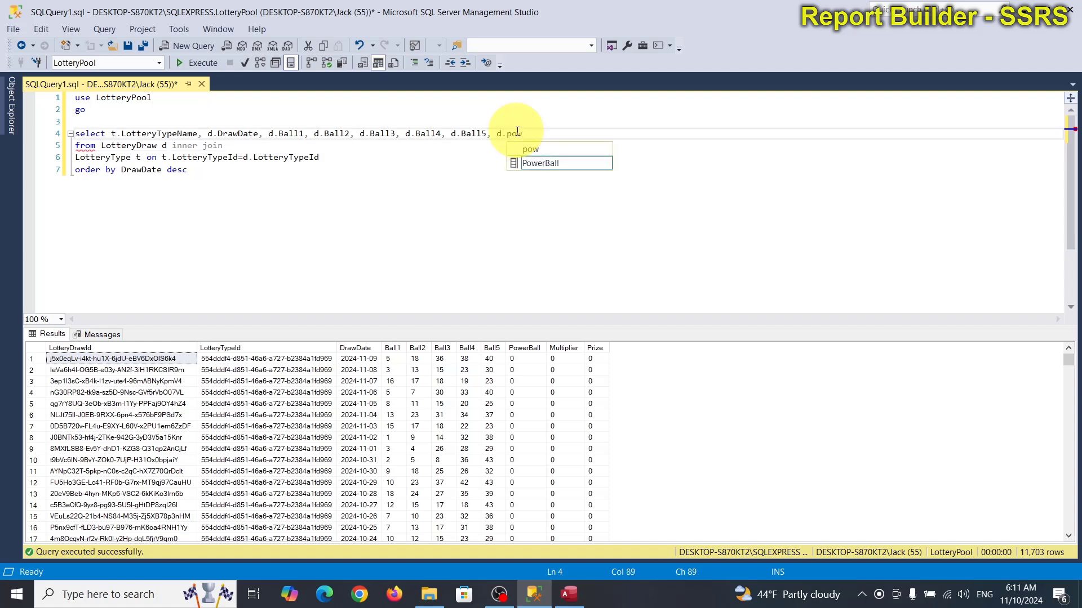
key(Tab)
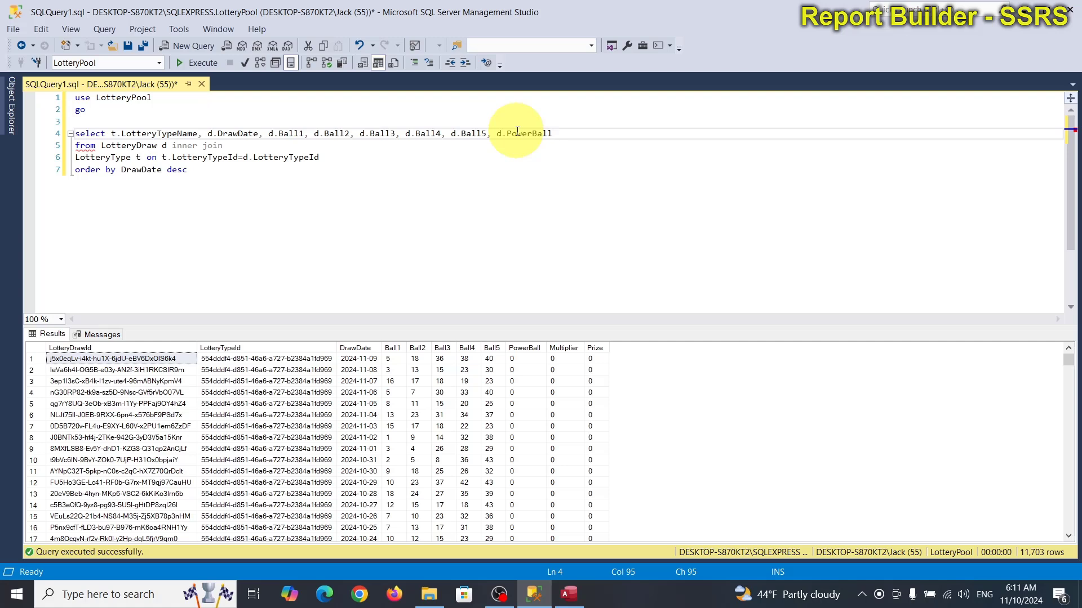
text(, d.)
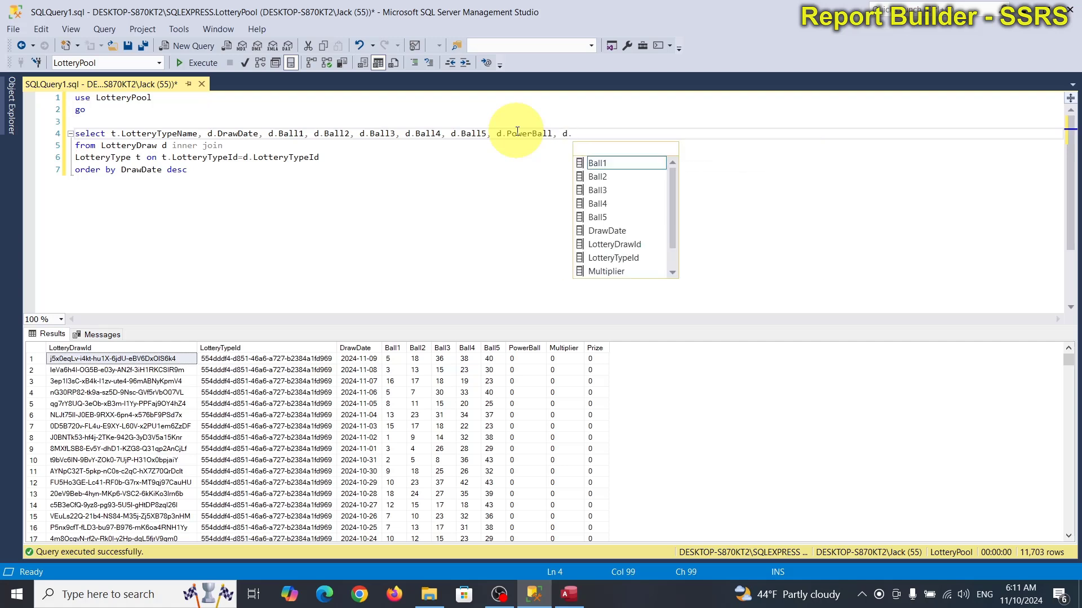
text(mu)
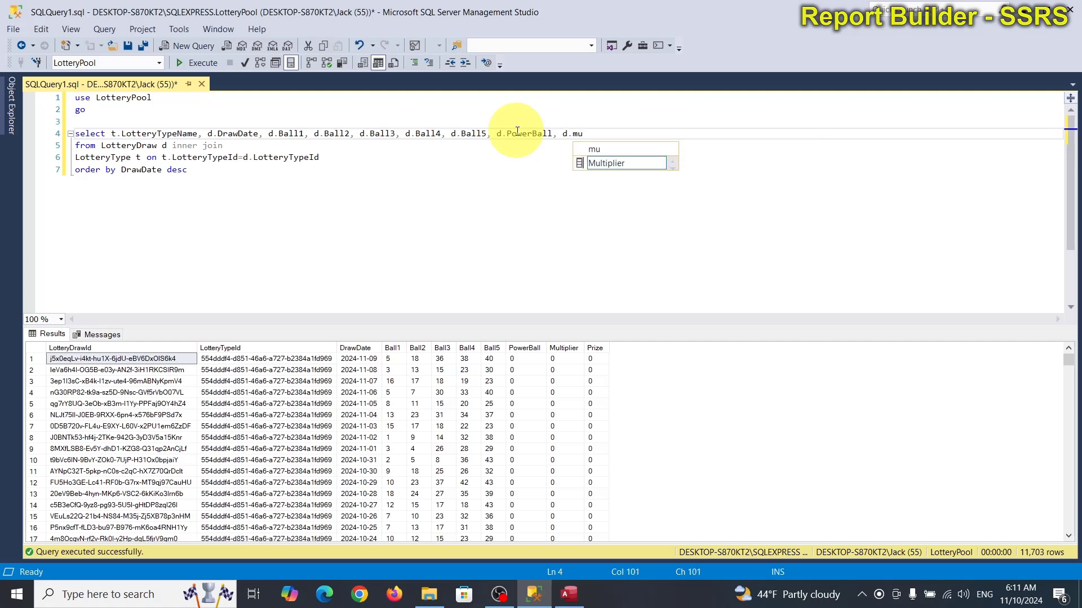
key(Tab)
text(, d)
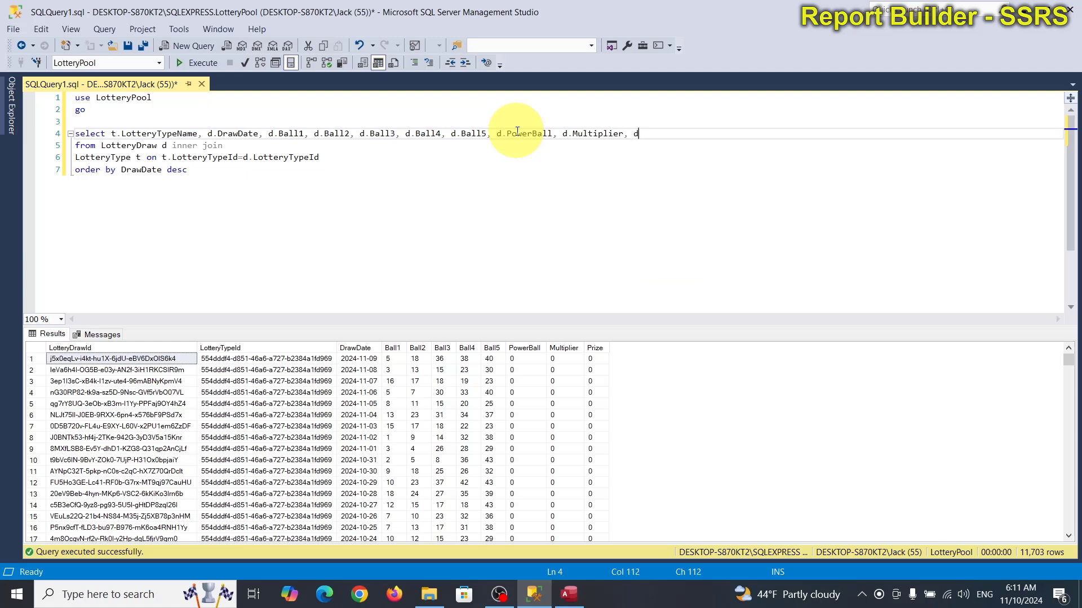
text(.pr)
key(Tab)
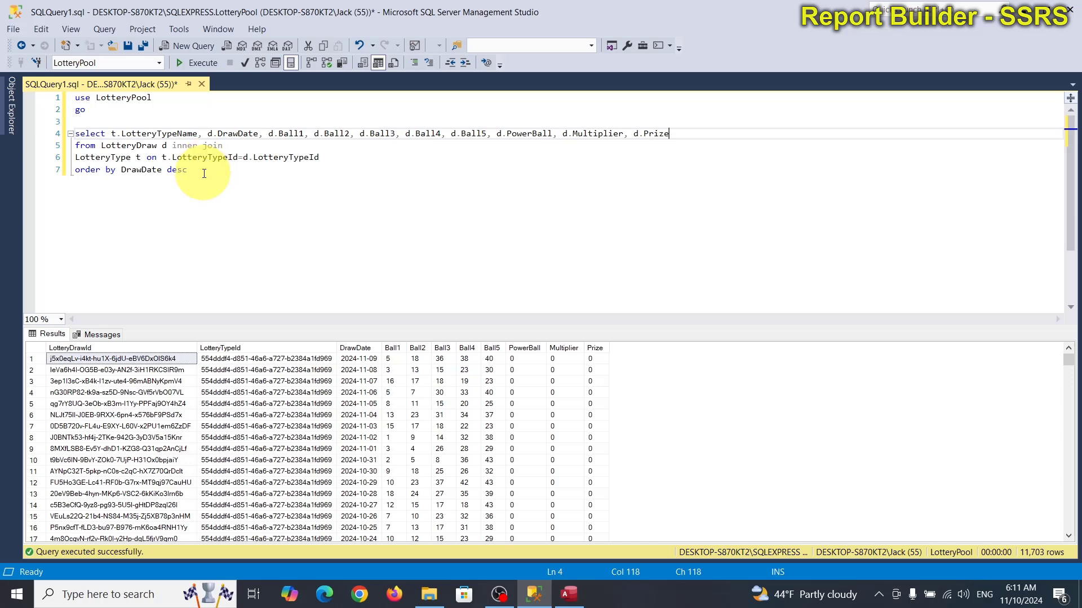
Step: Run the join query (11,871 rows), widen LotteryTypeName to read the names, and return to Access
drag(202, 174, 74, 134)
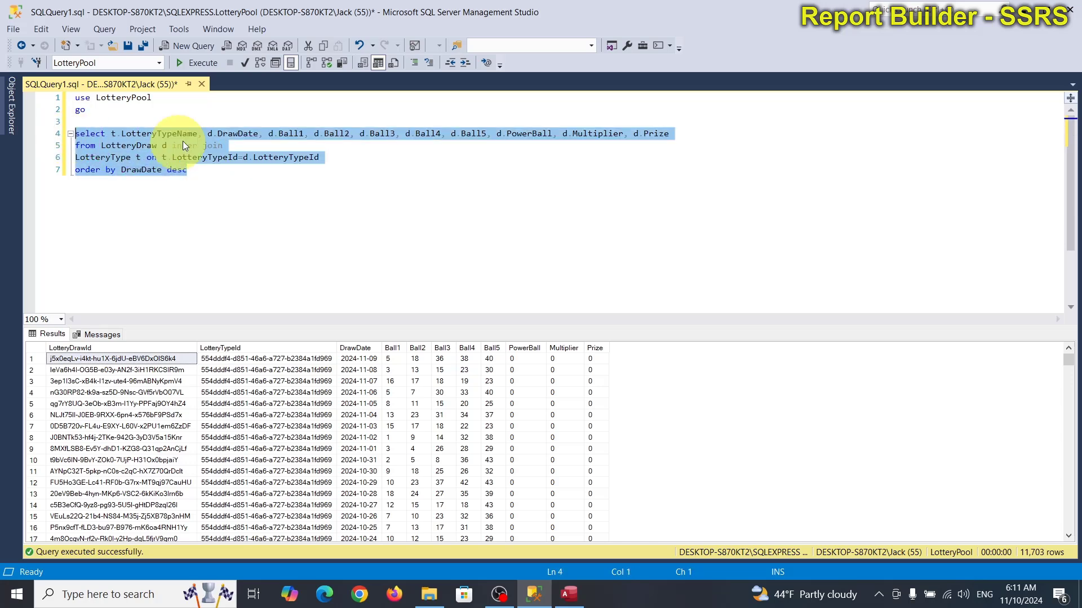
click(210, 111)
click(197, 63)
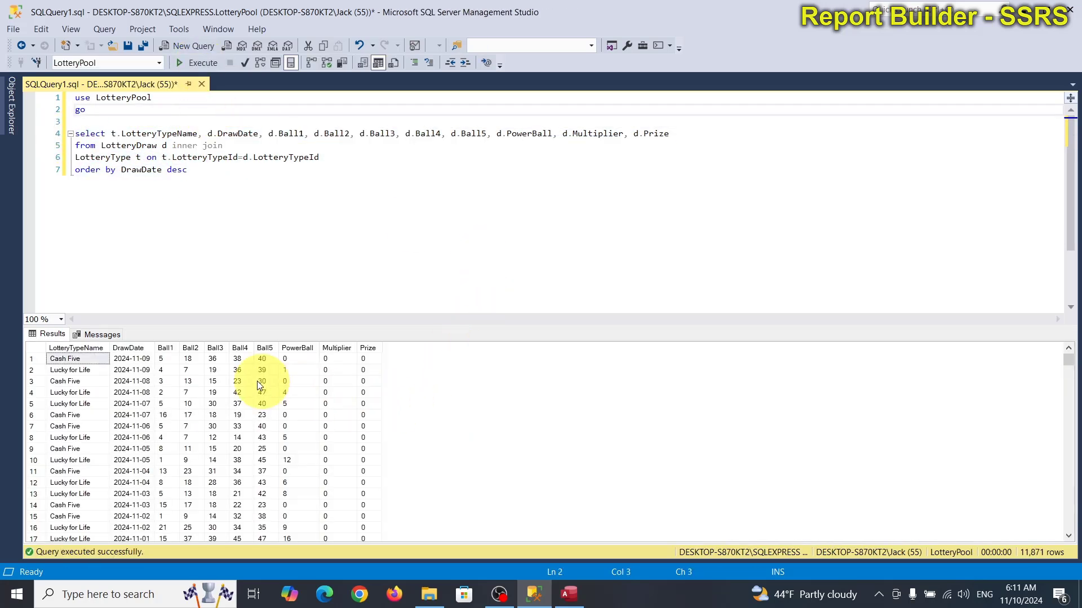
drag(109, 347, 138, 347)
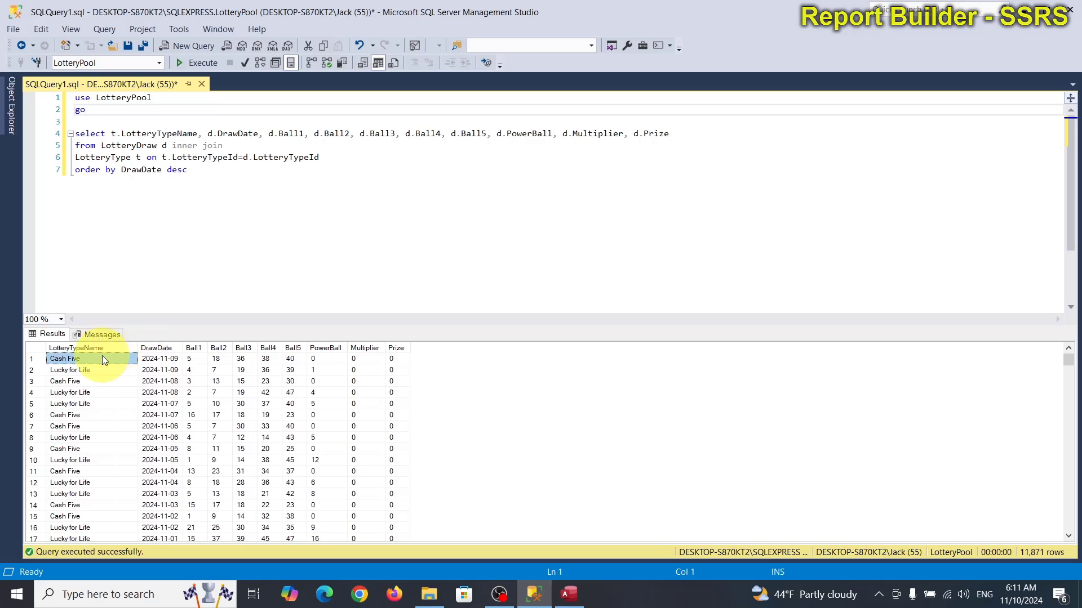
click(68, 370)
click(562, 586)
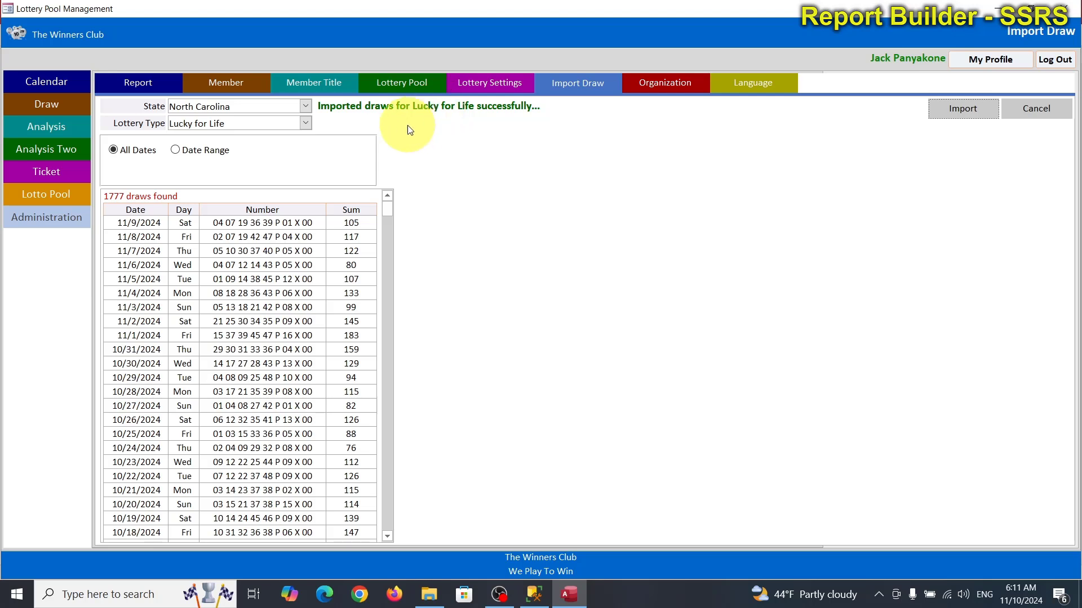
Step: With Mega Million as the lottery type, import NCEL_MegaMillions_11102024.xlsx, reaching 1540 draws through 11/8/2024
click(305, 122)
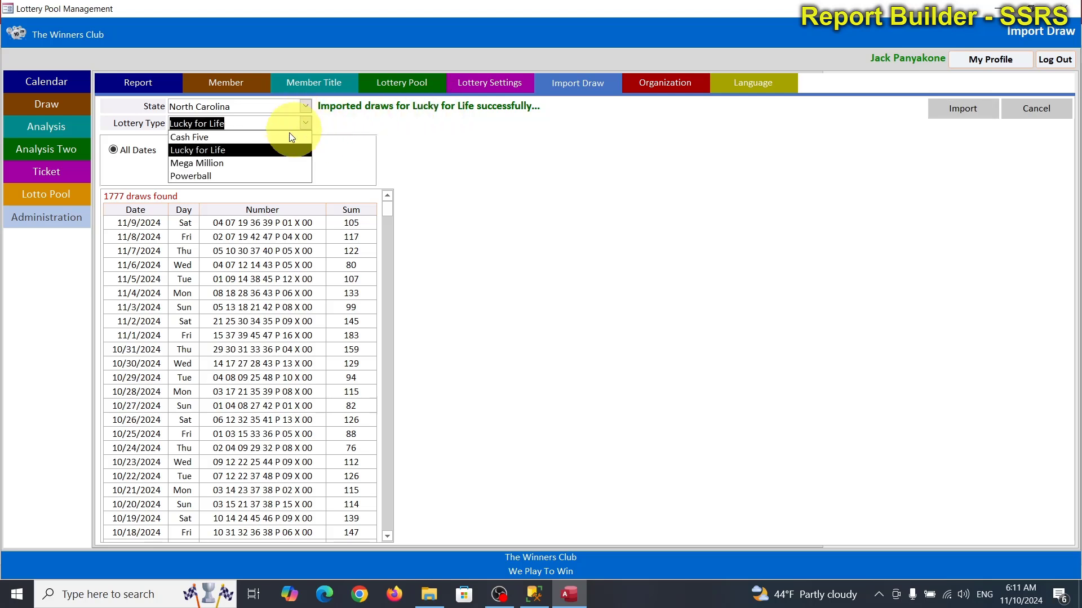
click(228, 164)
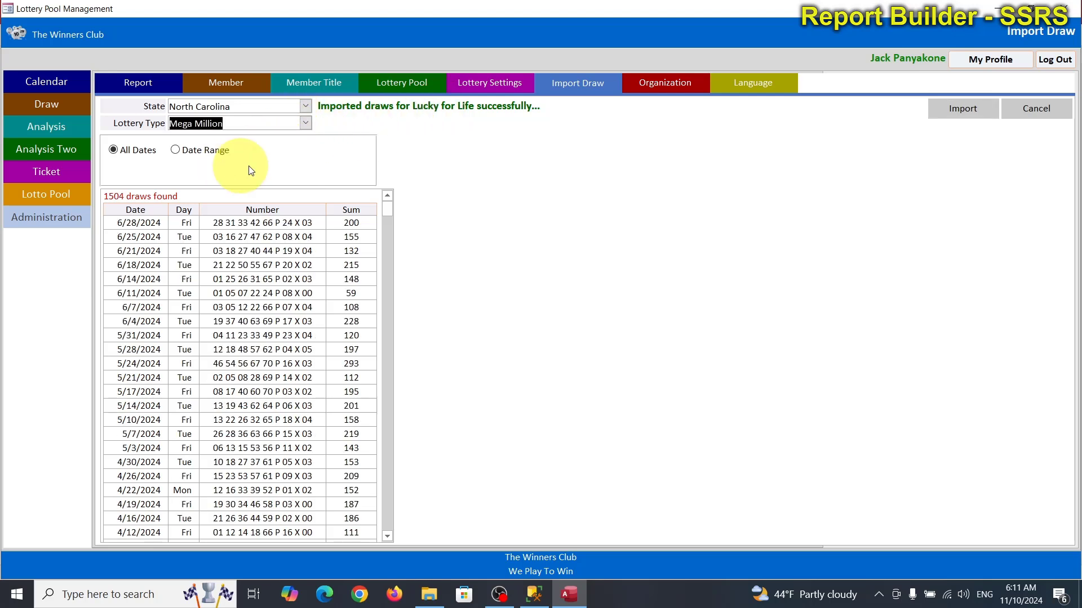
click(964, 107)
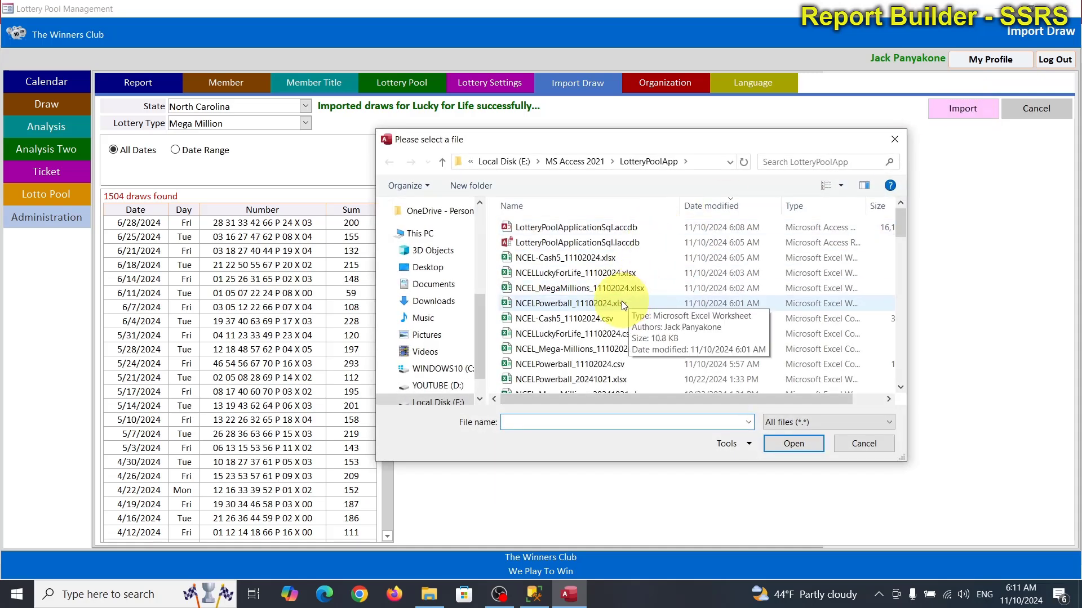
double_click(583, 288)
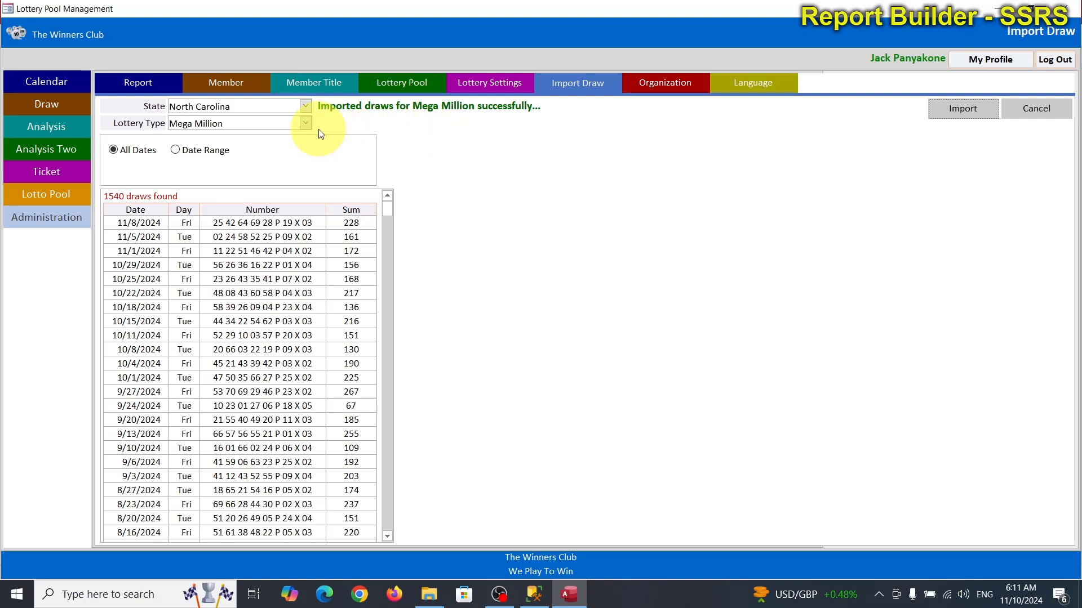
click(305, 123)
Step: Switch the lottery type to Powerball and import the NCELPowerball_11102024.xlsx workbook
click(261, 176)
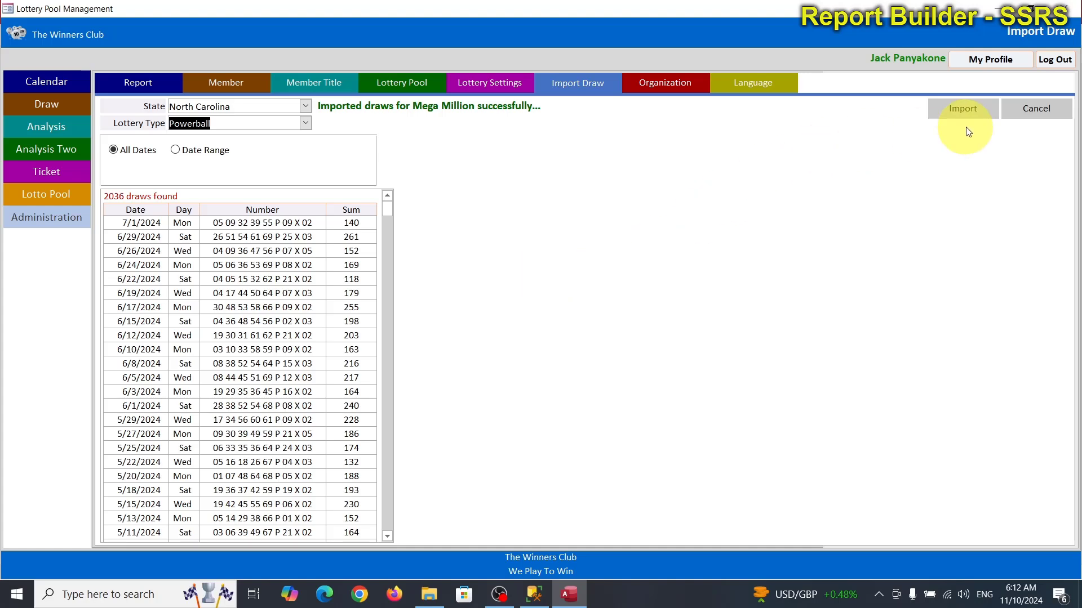
click(964, 111)
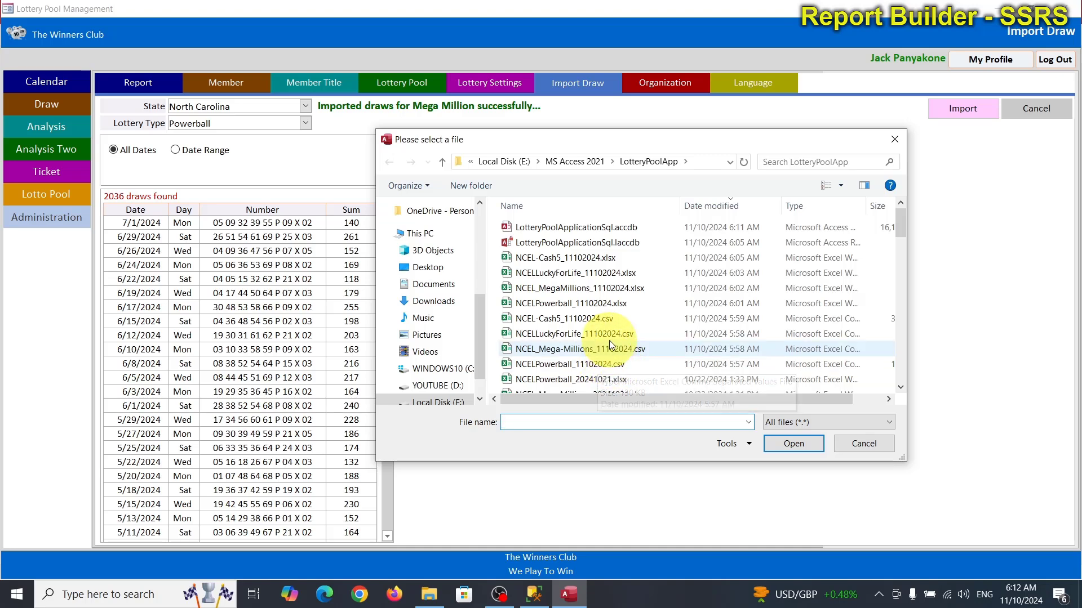
double_click(593, 307)
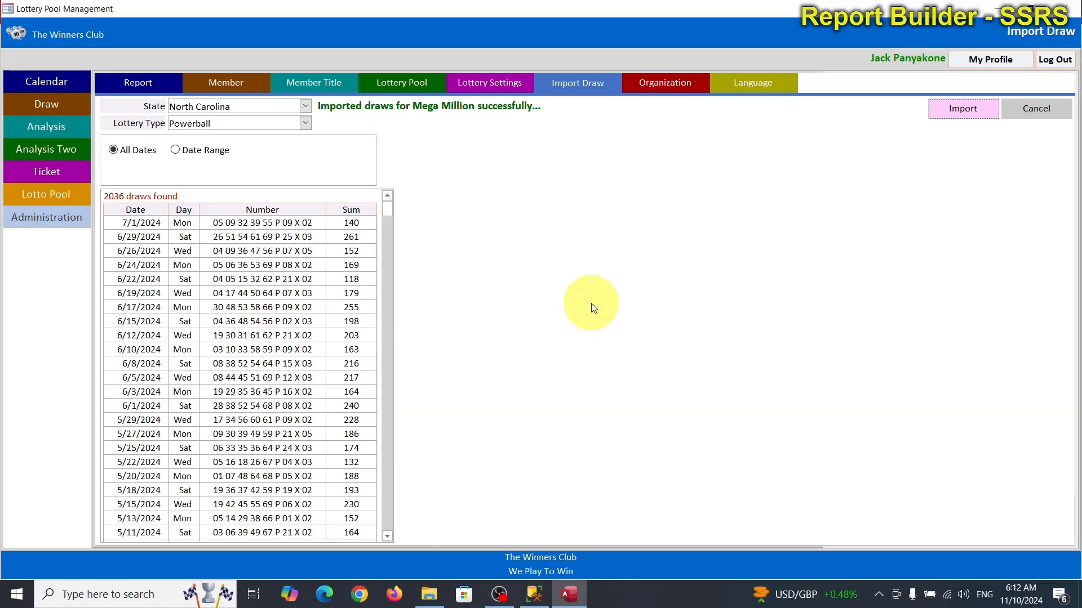
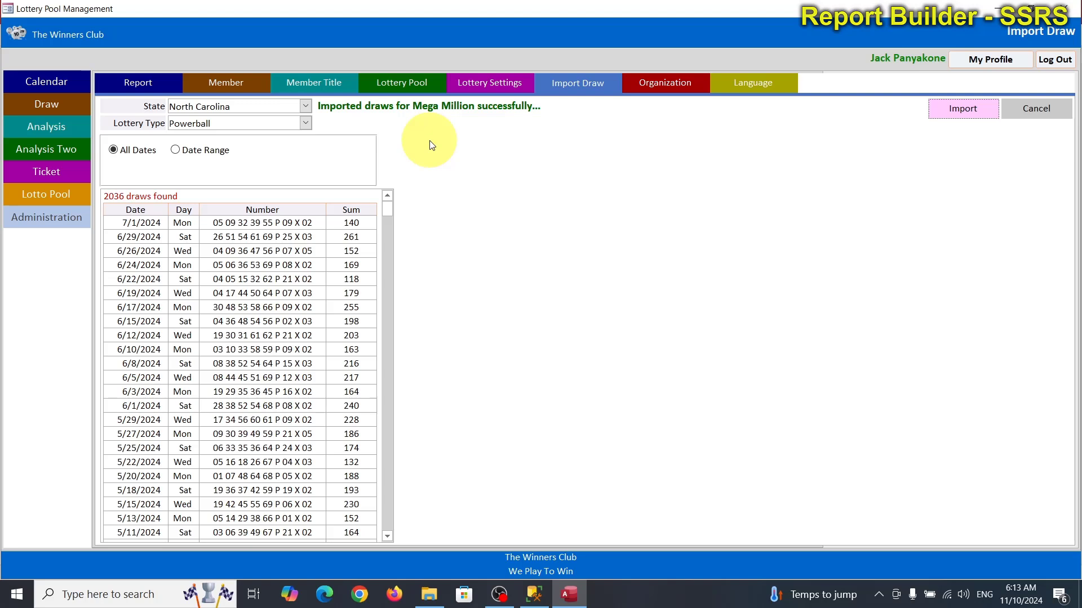
Step: Rerun the SSMS draw query, now 11,963 rows with Powerball draws, then return to Access
click(534, 594)
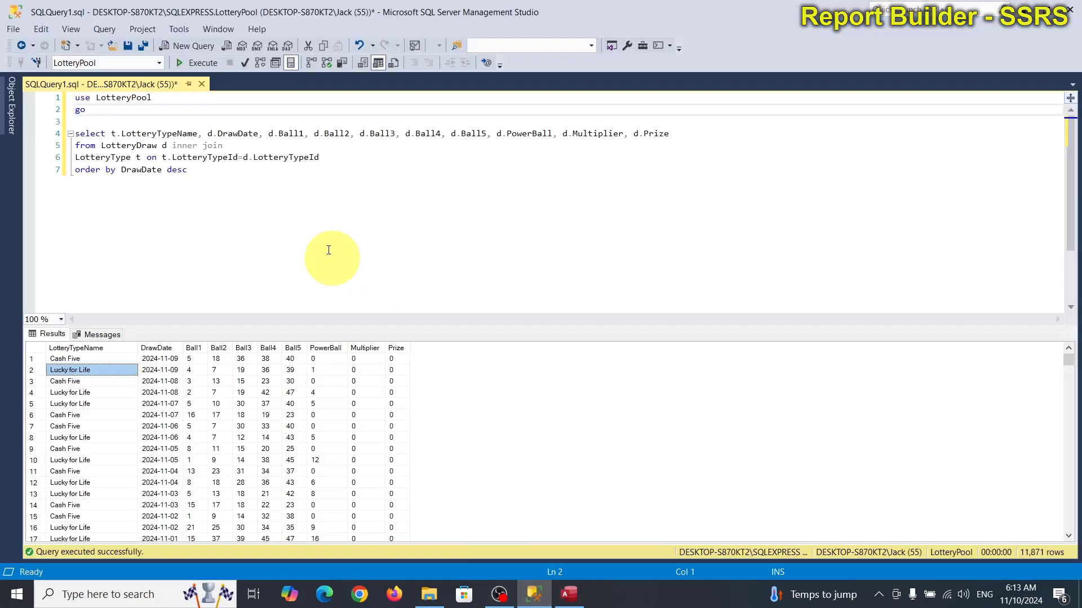
click(194, 109)
click(197, 62)
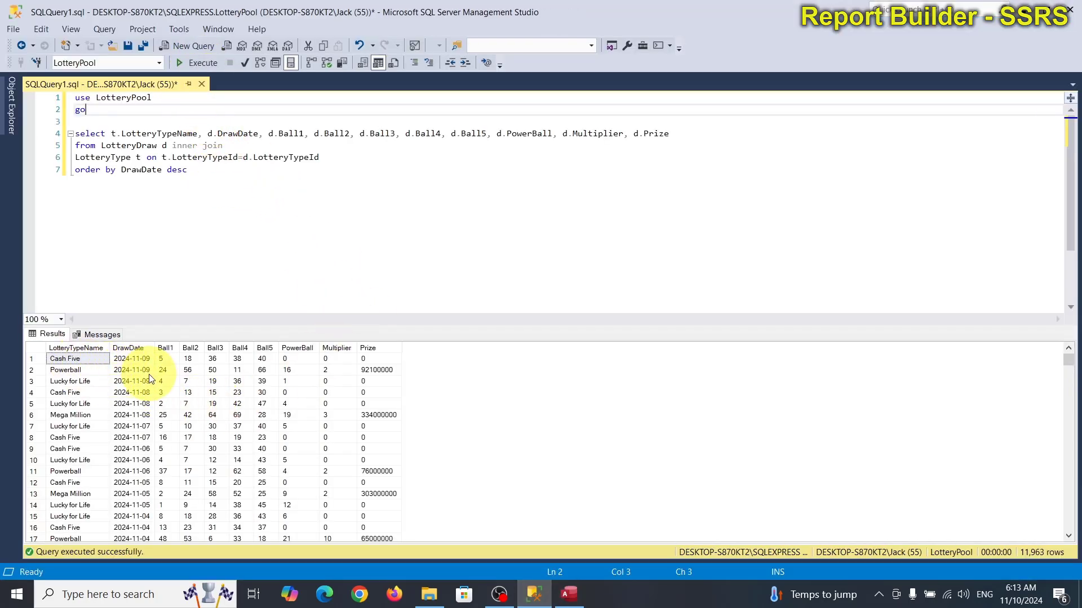
click(72, 372)
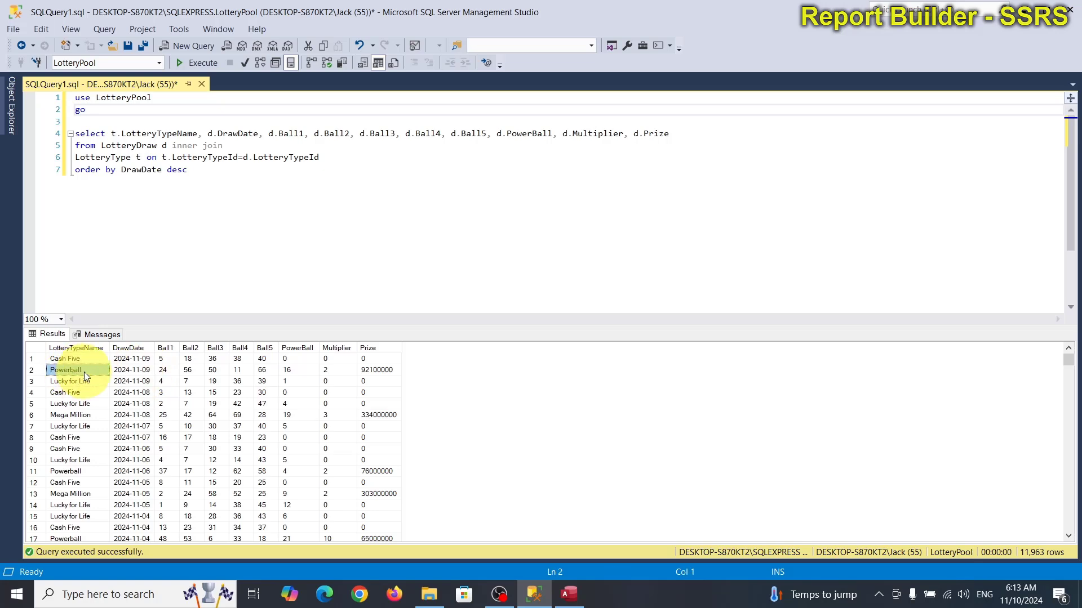
click(569, 594)
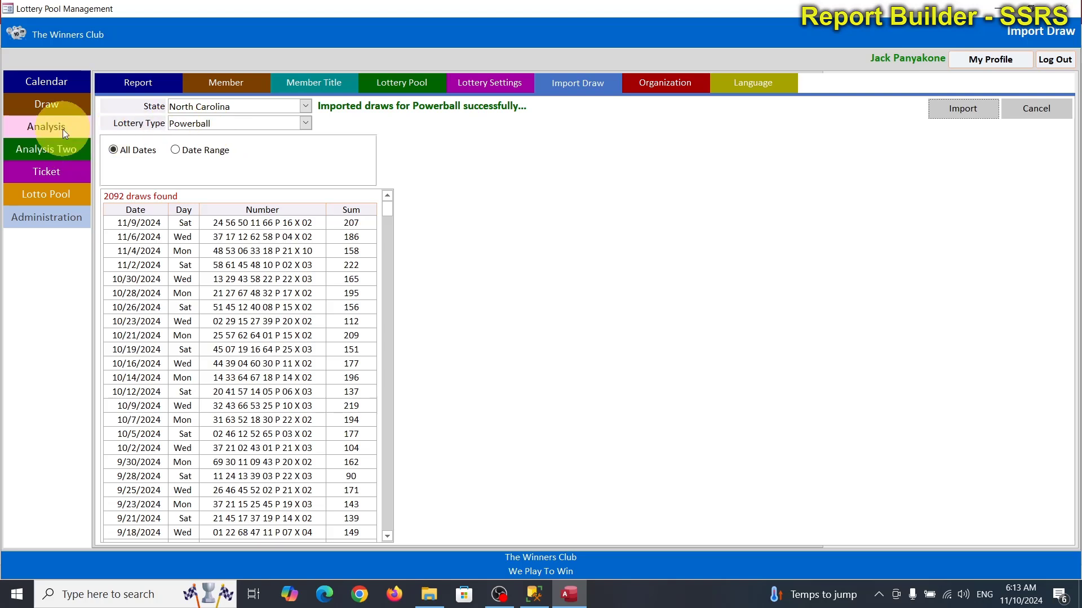
Step: View the Calendar, then show North Carolina draws on the Draw page
click(60, 83)
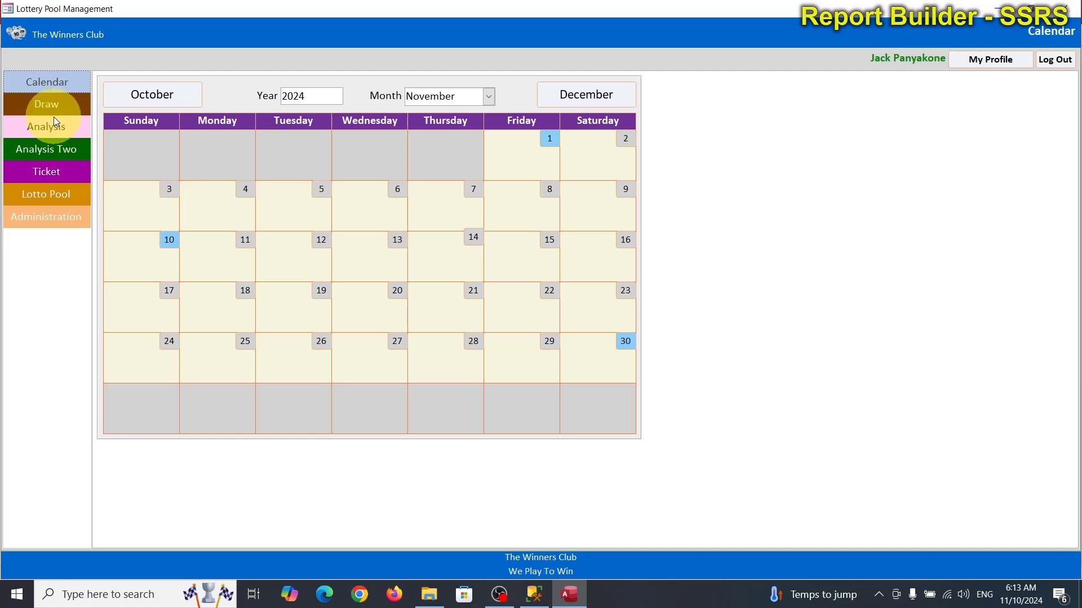
click(54, 106)
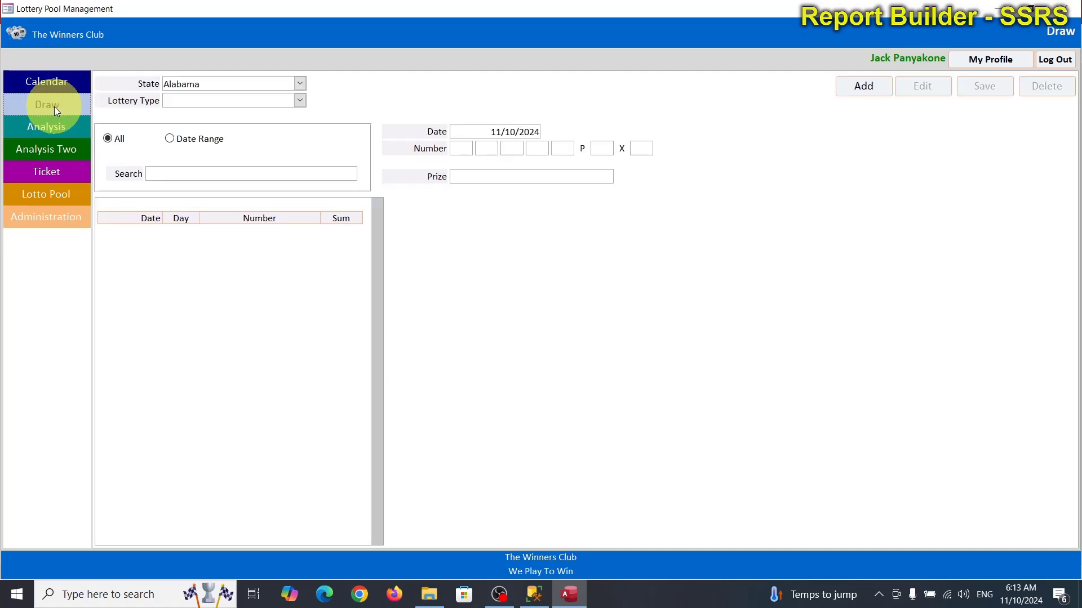
click(306, 86)
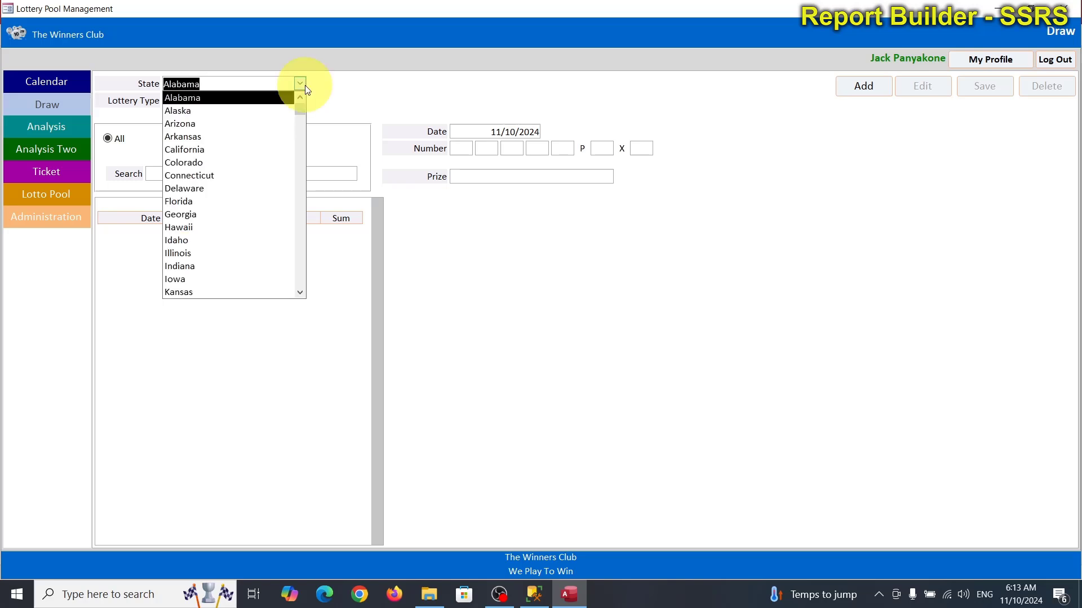
text(No)
key(Return)
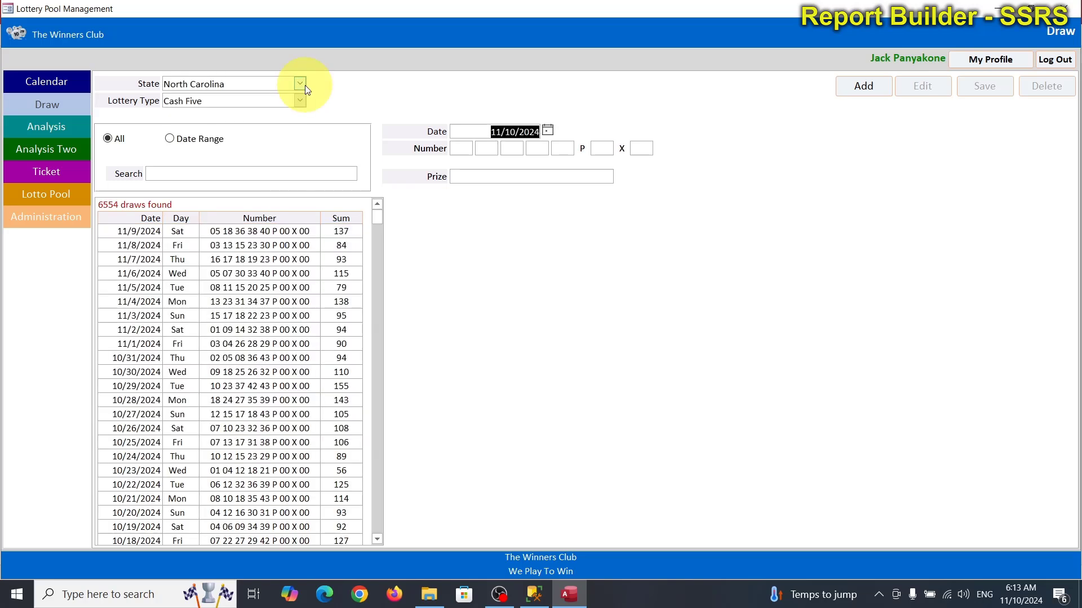
click(50, 106)
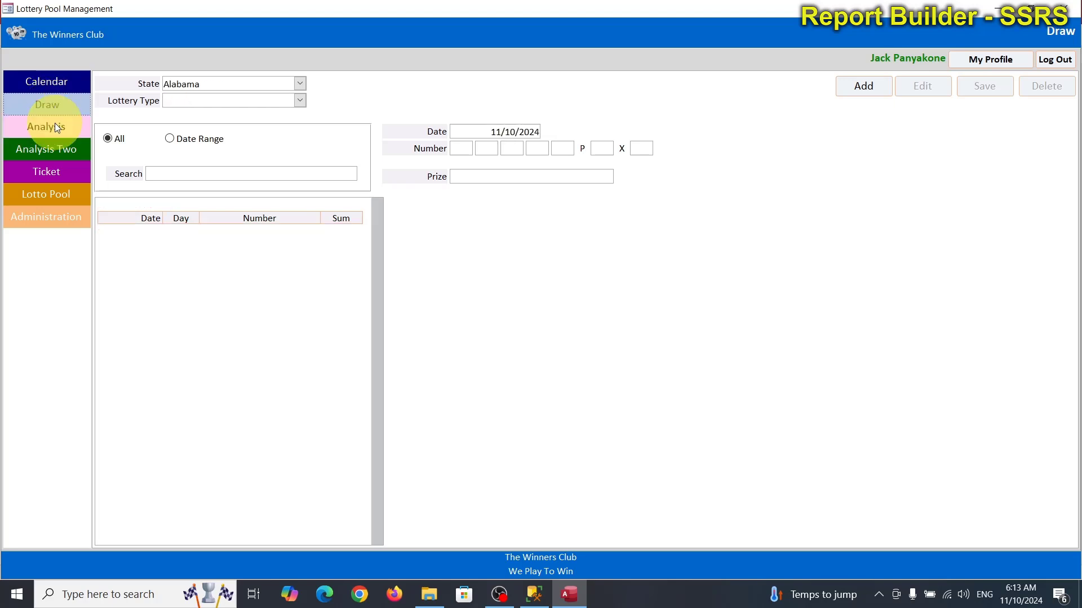
Step: Review North Carolina generated picks on Analysis Two, select the first pick, and dismiss the missing-ticket error
click(55, 124)
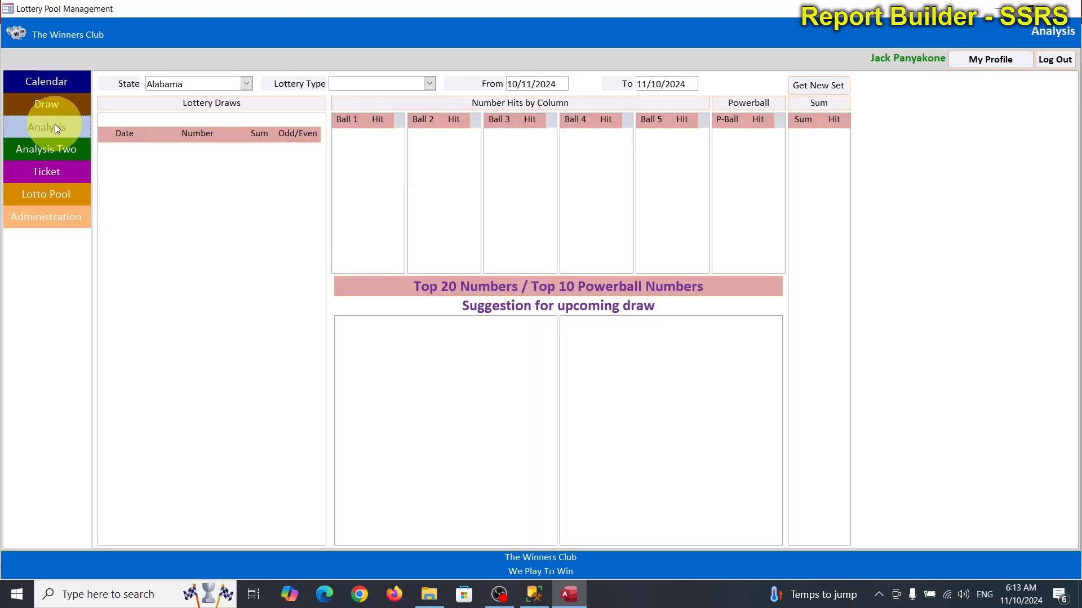
click(55, 146)
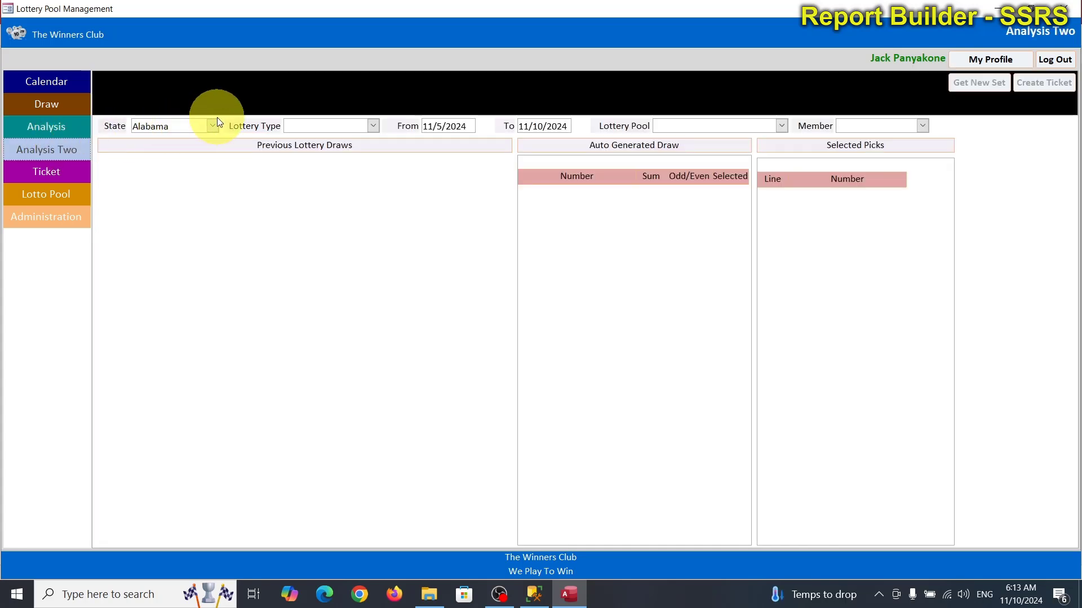
click(211, 125)
text(North Carolina)
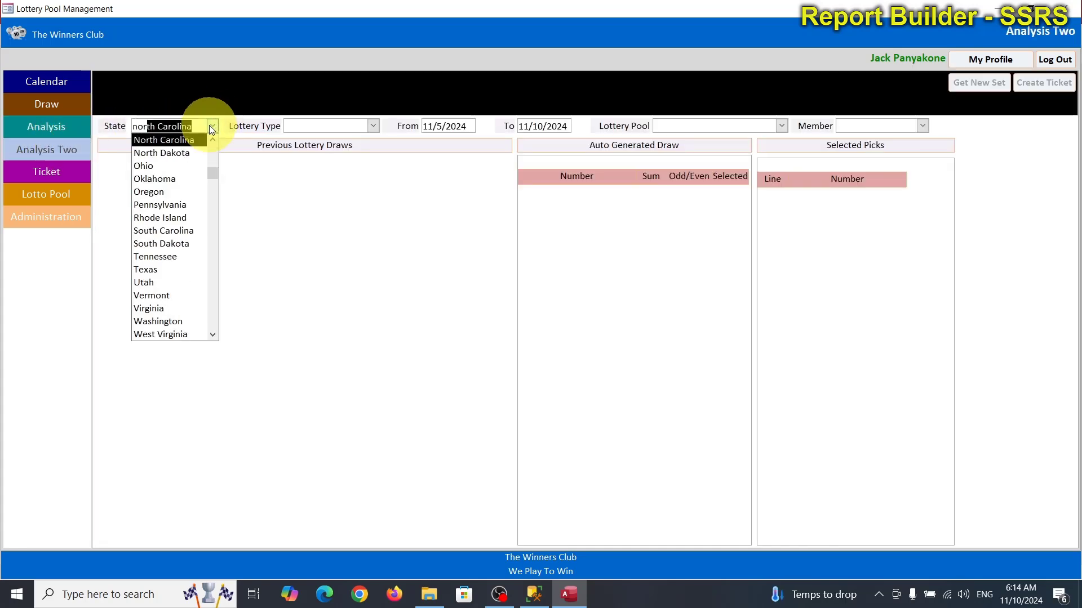
key(Tab)
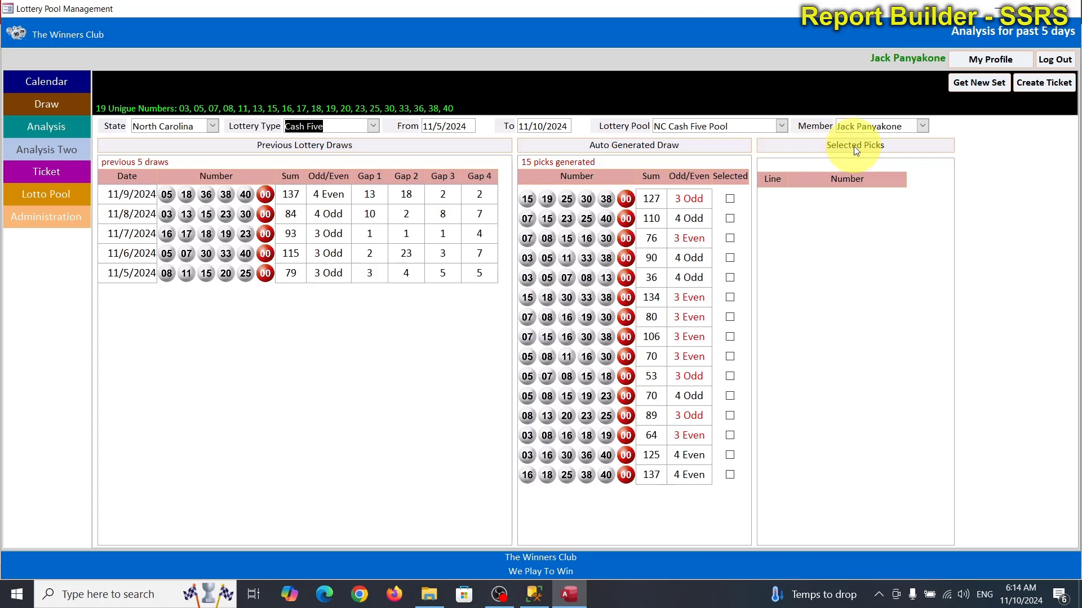
click(730, 199)
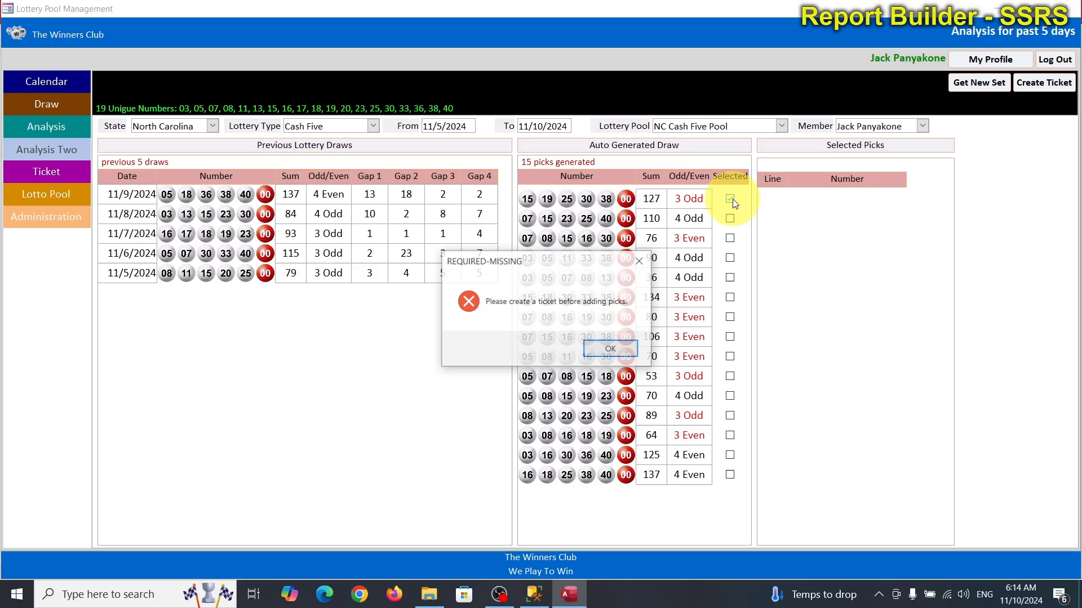
click(610, 350)
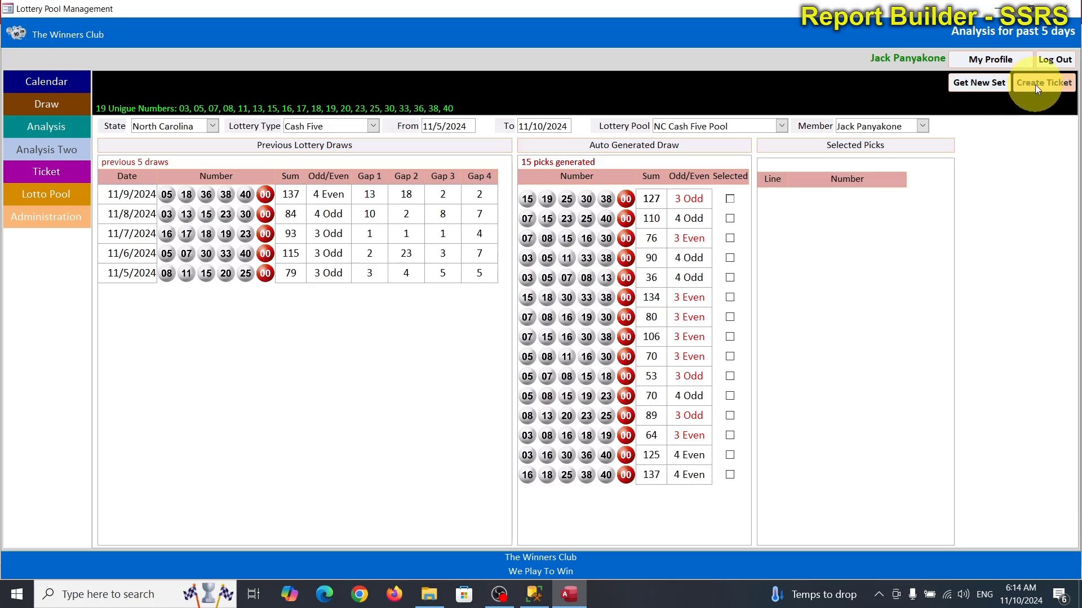
Step: Open the 7/14/2024 North Carolina ticket, view the Lotto Pool, and log out
click(47, 179)
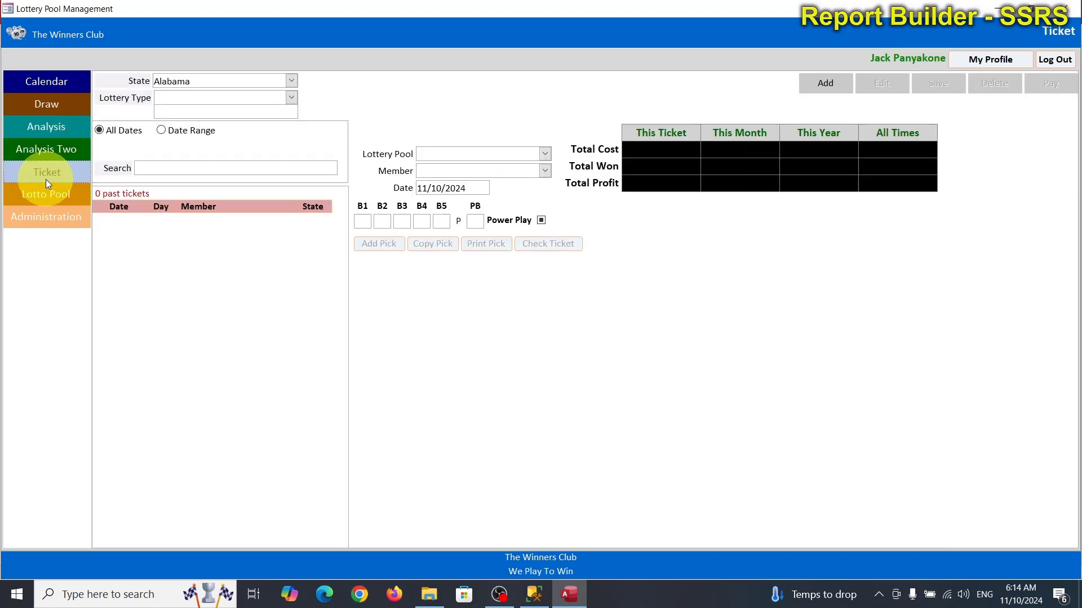
click(290, 82)
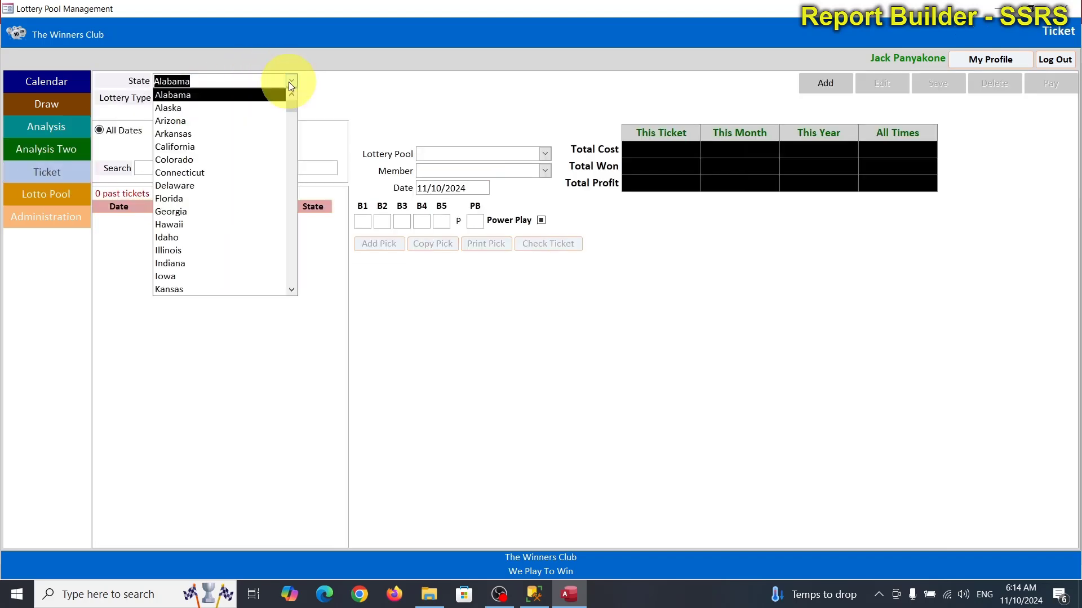
text(north Carolina)
key(Return)
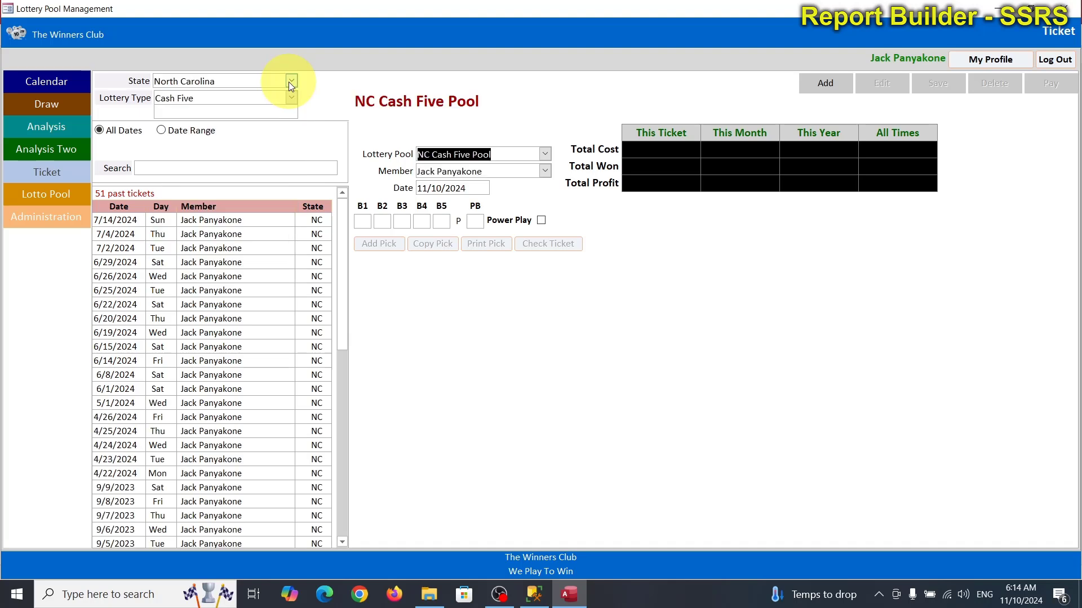
click(169, 218)
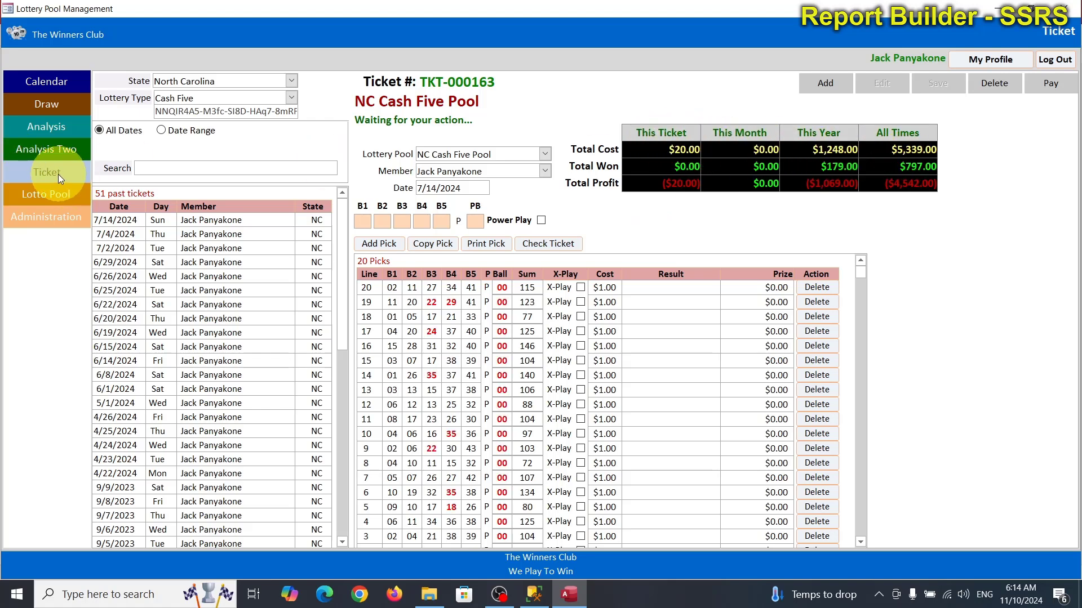
click(55, 197)
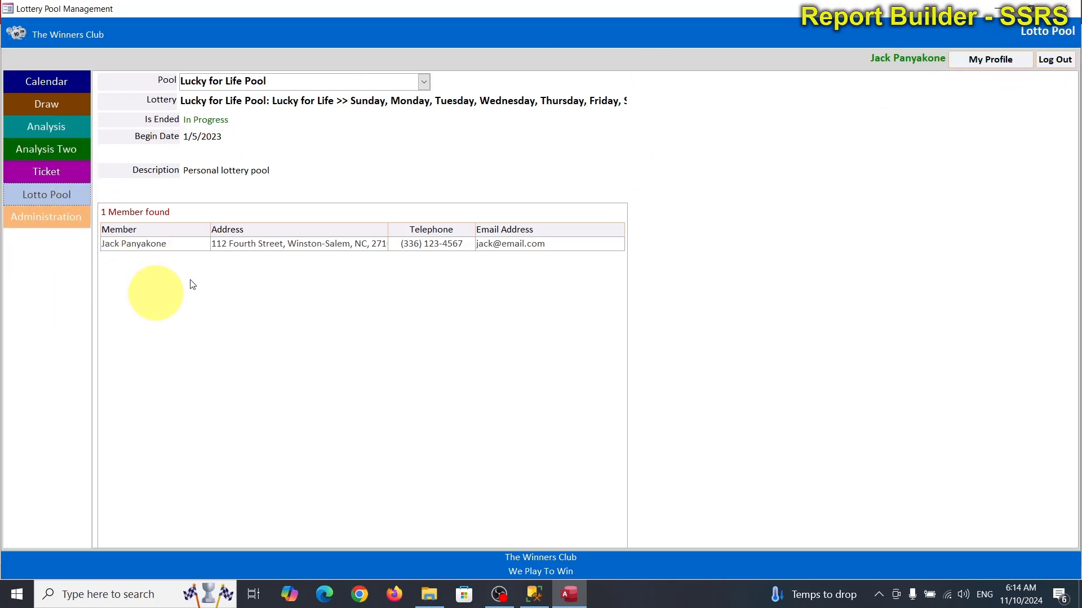
click(1056, 60)
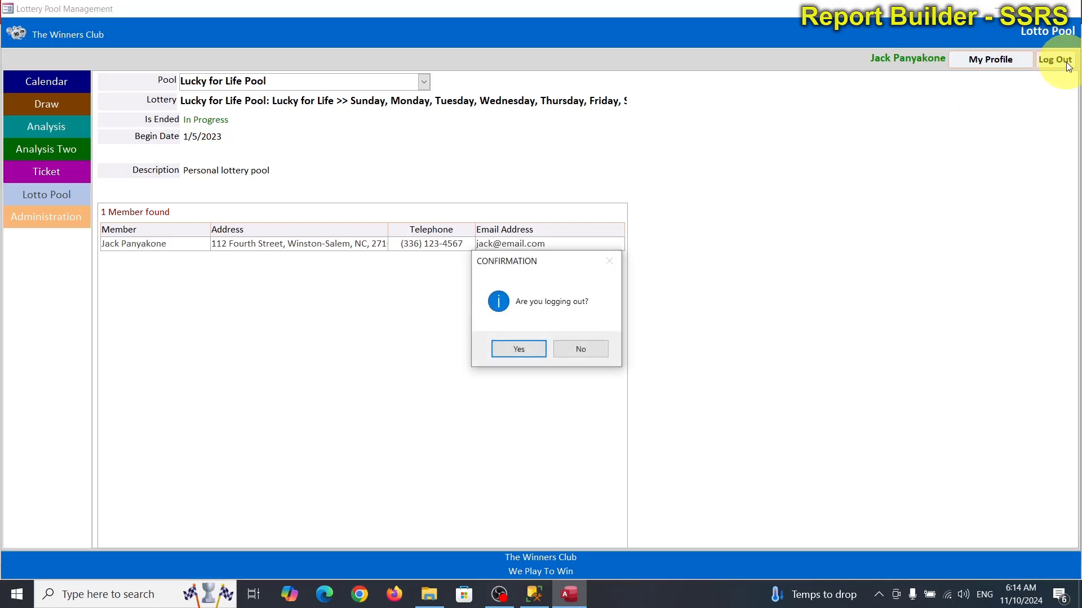
click(510, 347)
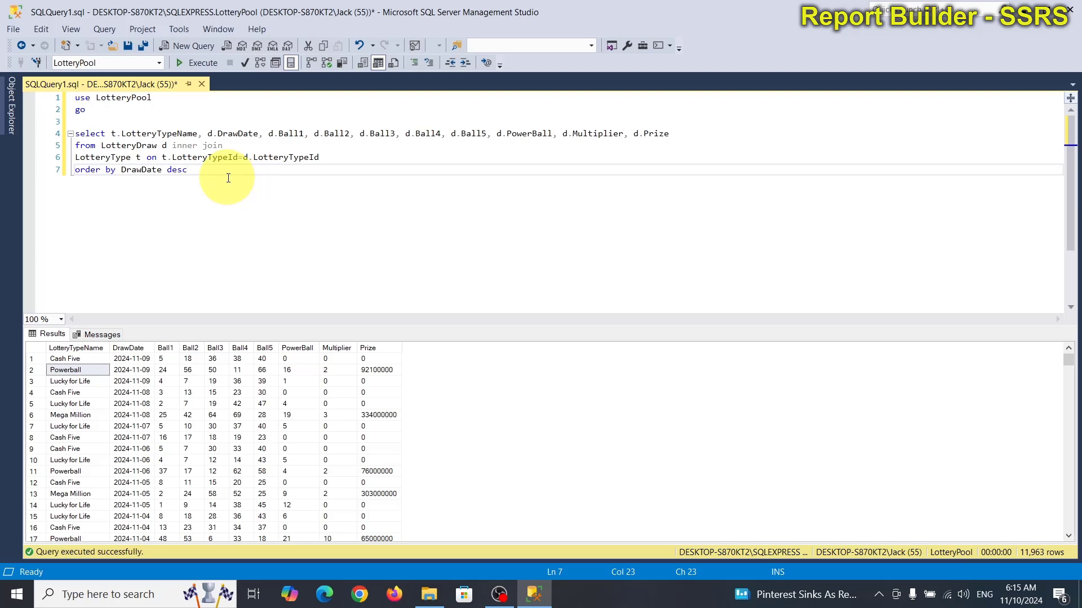
Step: Rerun the draw query, then search 're' in Windows and launch Report Builder
click(197, 63)
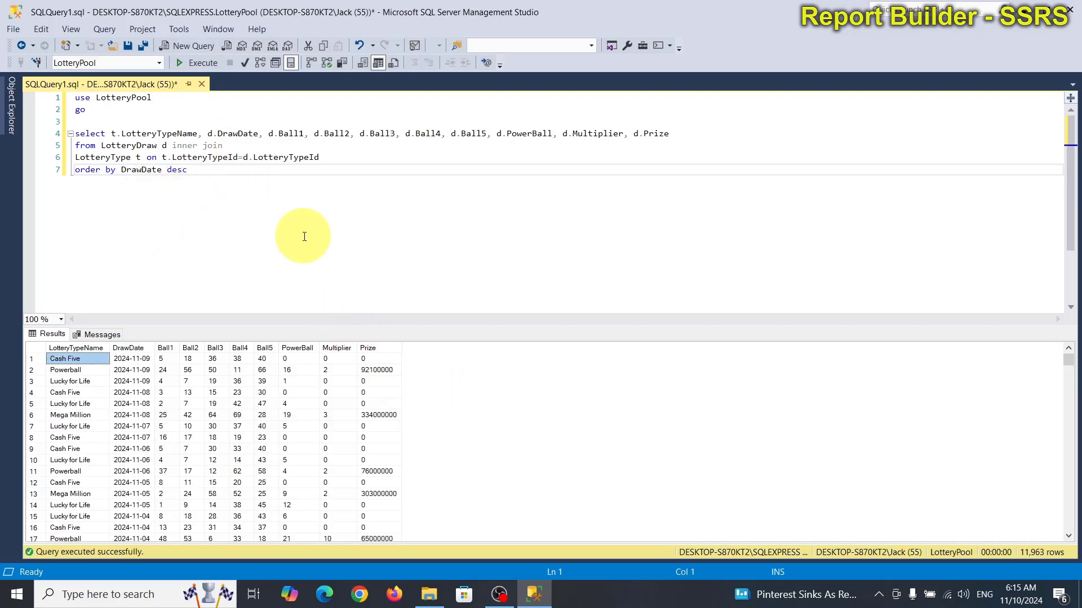
click(141, 594)
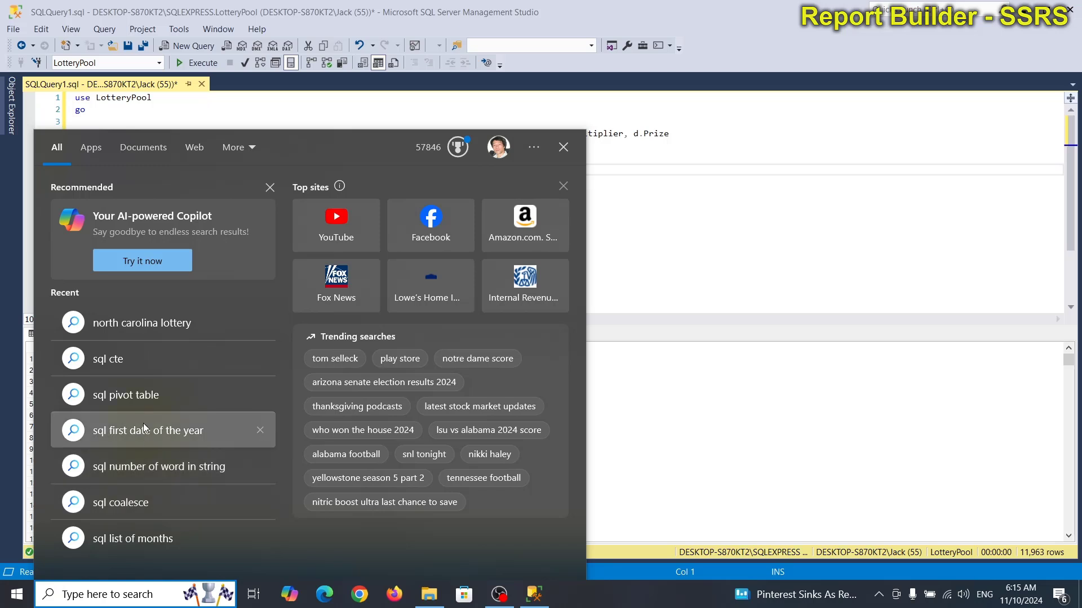
text(re)
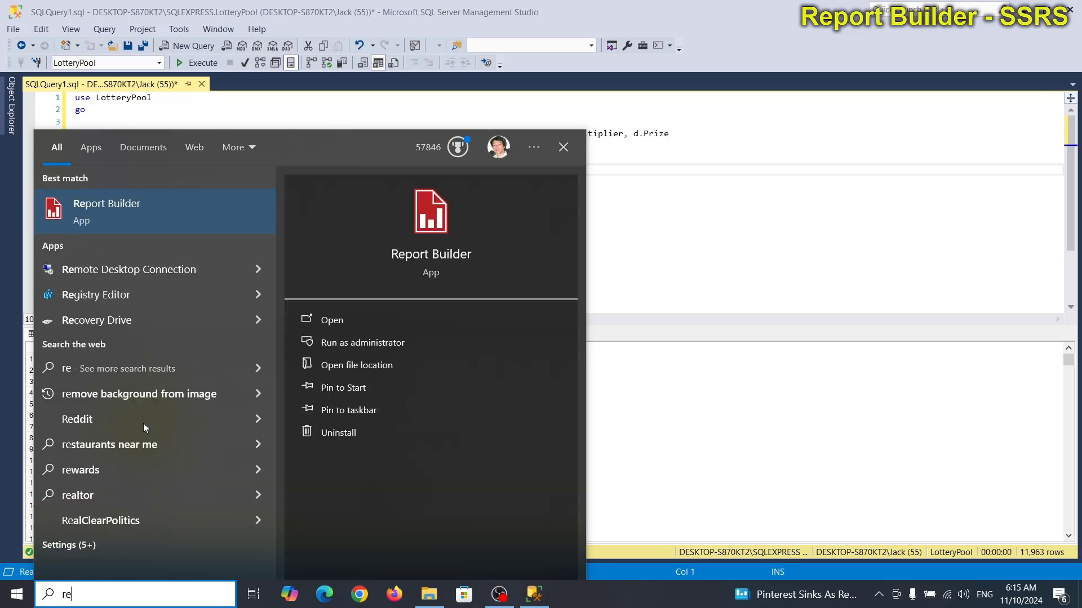
click(120, 207)
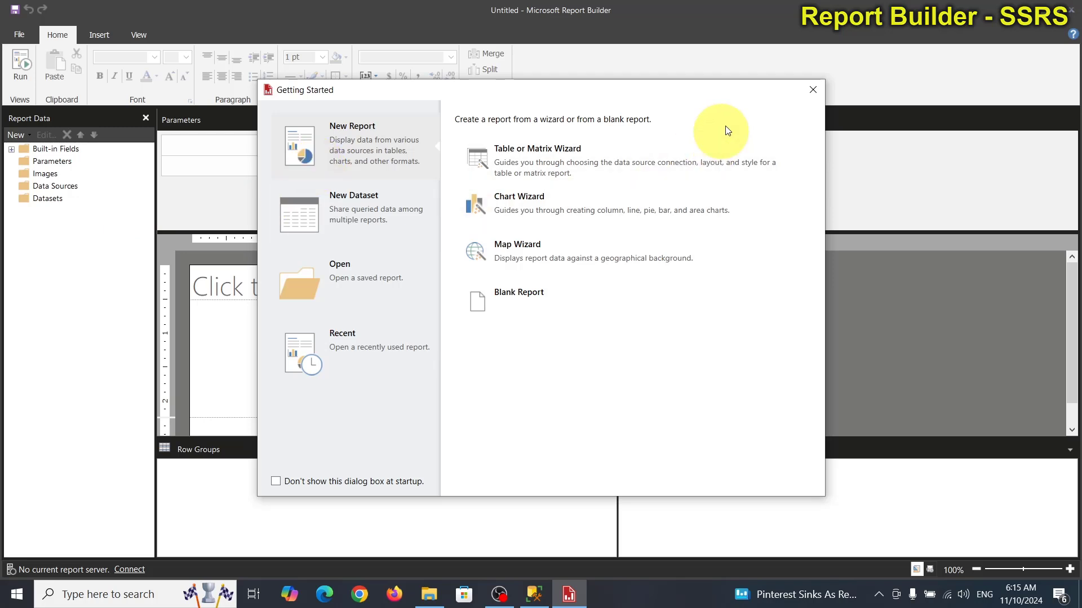
Step: Add data source LotteryPoolDS using the shared LotteryDataSource and confirm its connection test succeeds
click(812, 89)
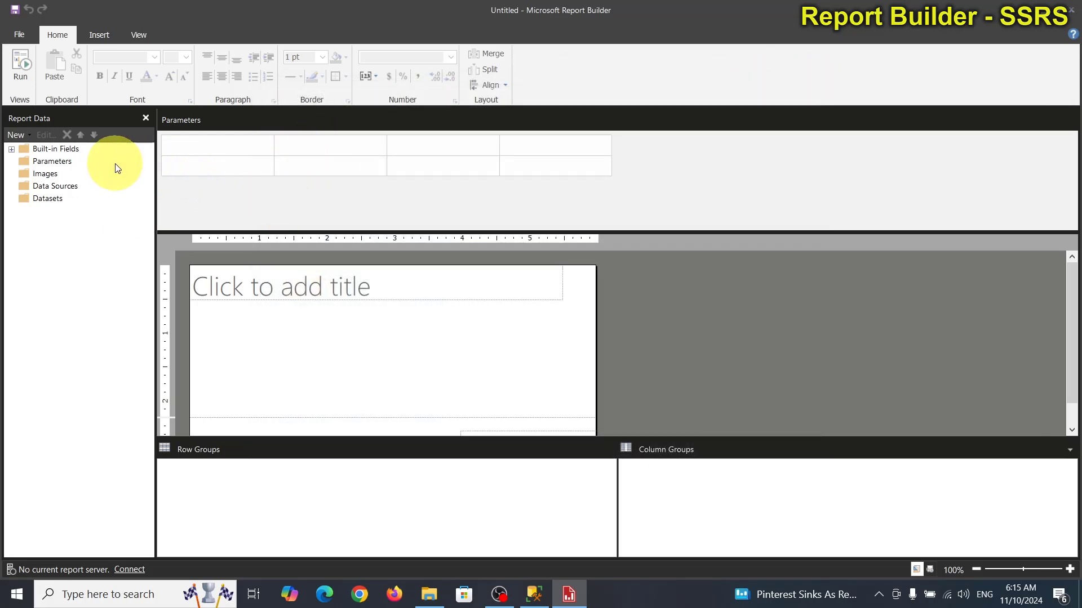
right_click(46, 185)
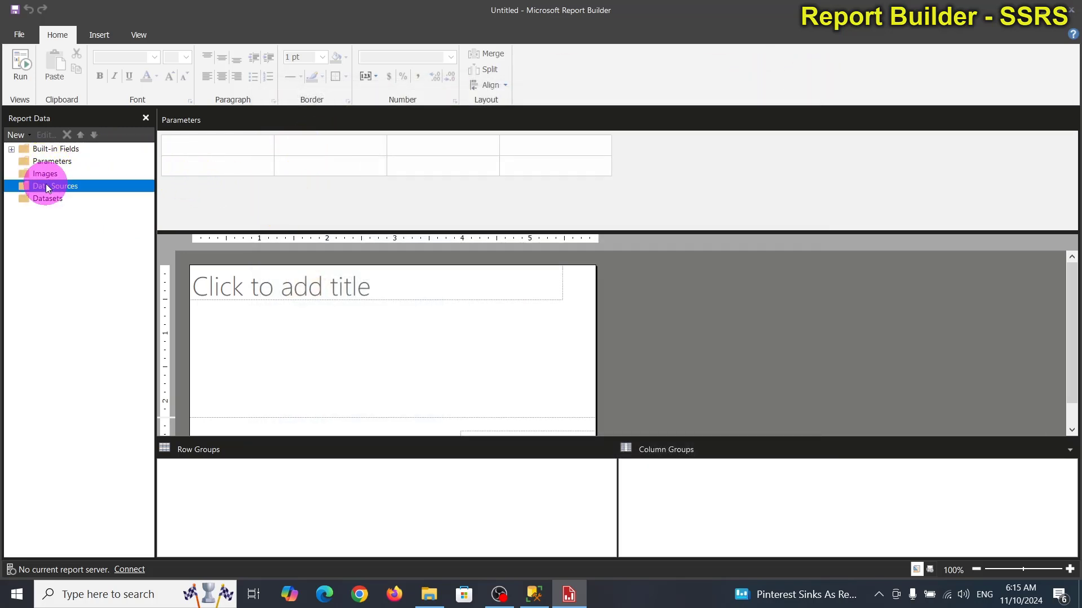
click(111, 196)
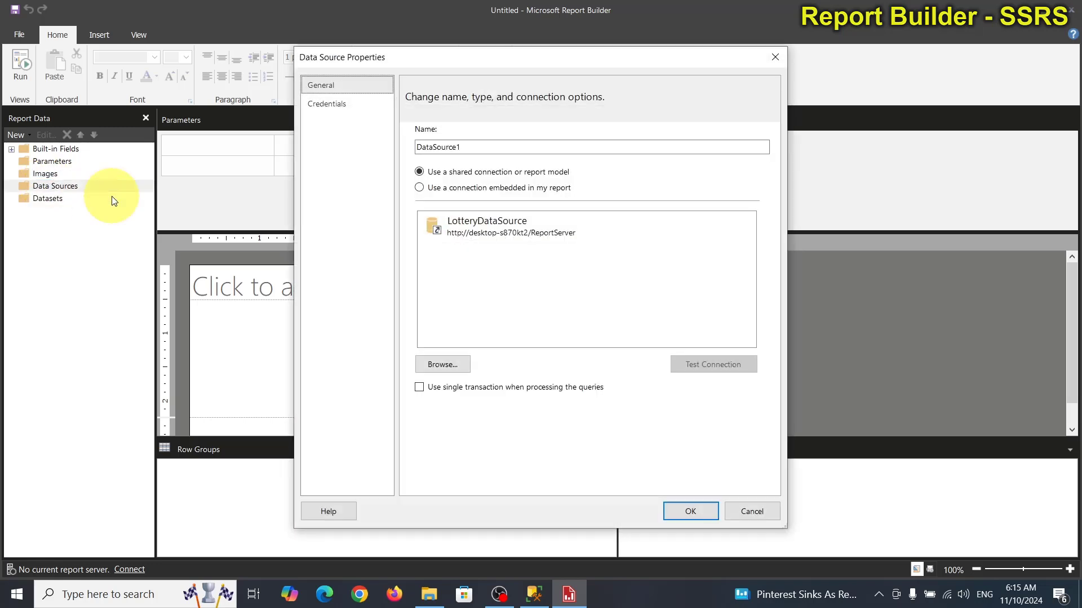
click(512, 231)
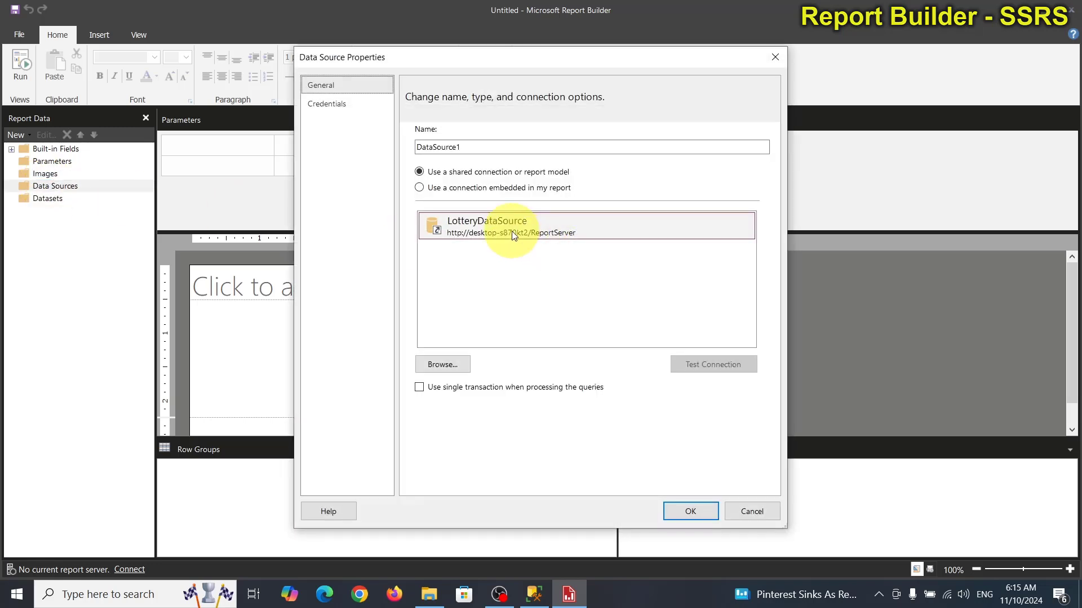
double_click(480, 147)
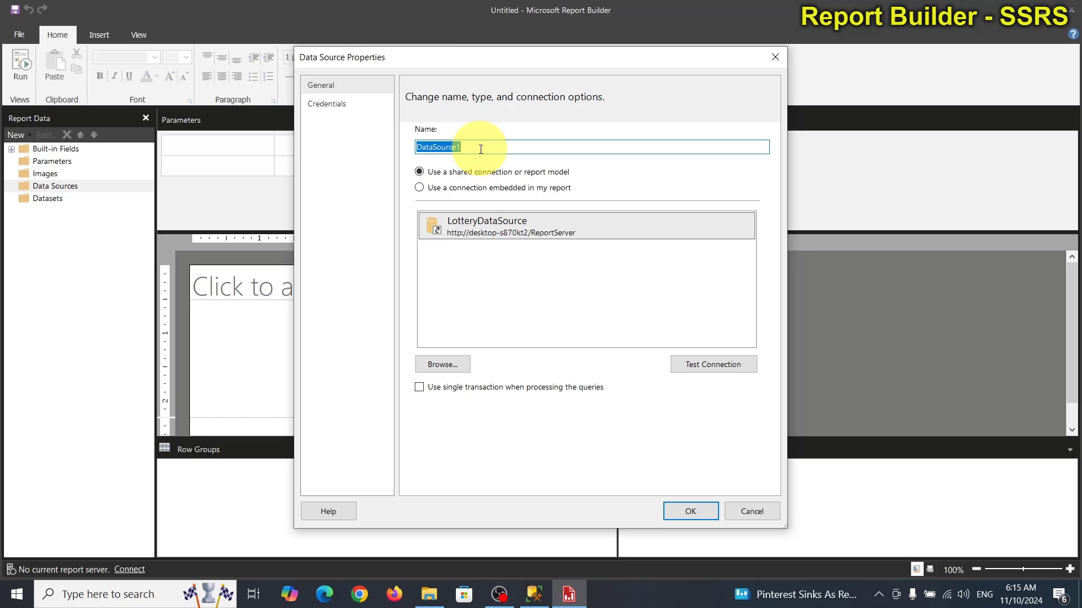
text(Lo)
text(tteryAp)
click(716, 364)
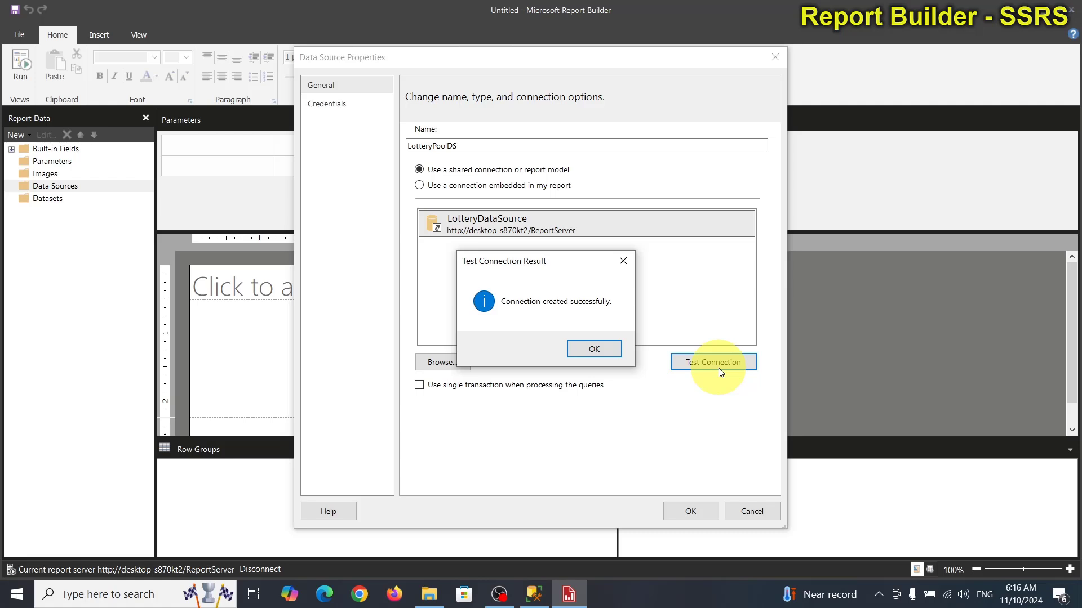
click(617, 353)
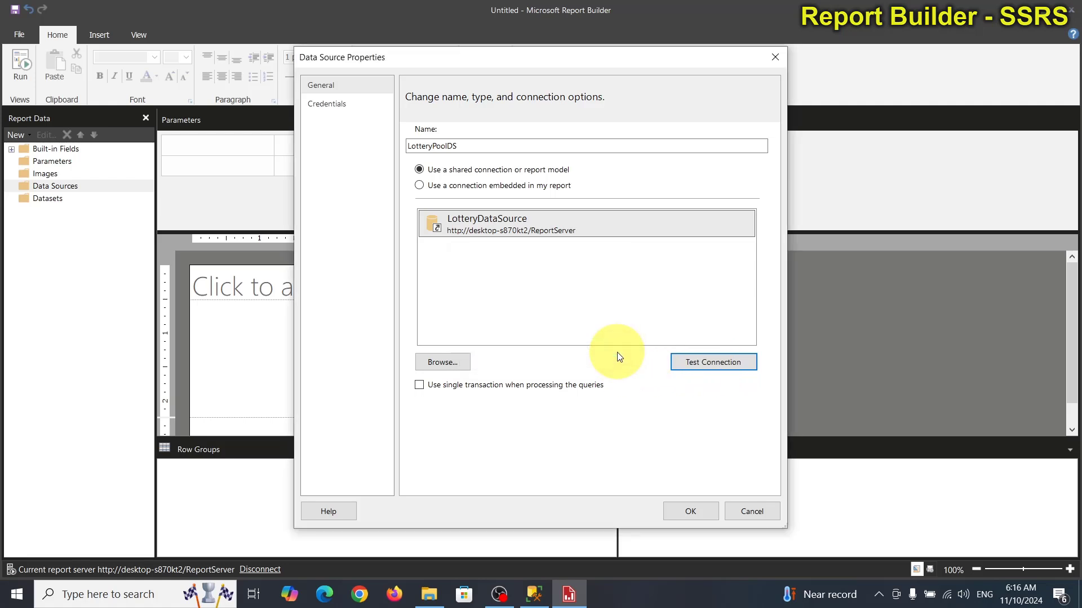
click(688, 510)
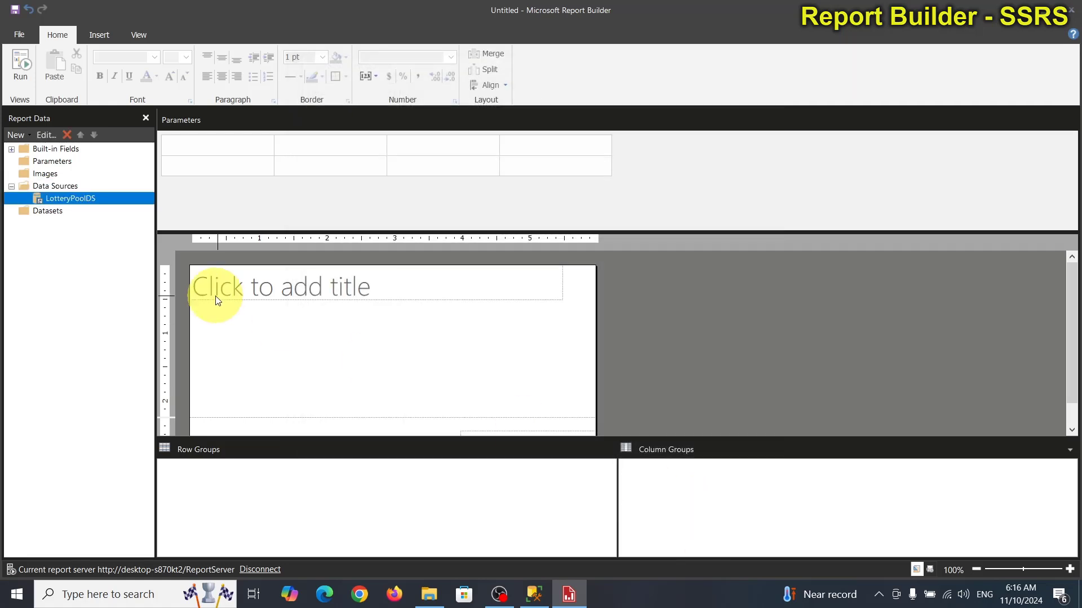
Step: Start a new dataset named LotteryNumberRS and copy the lottery draws query from Management Studio
right_click(51, 212)
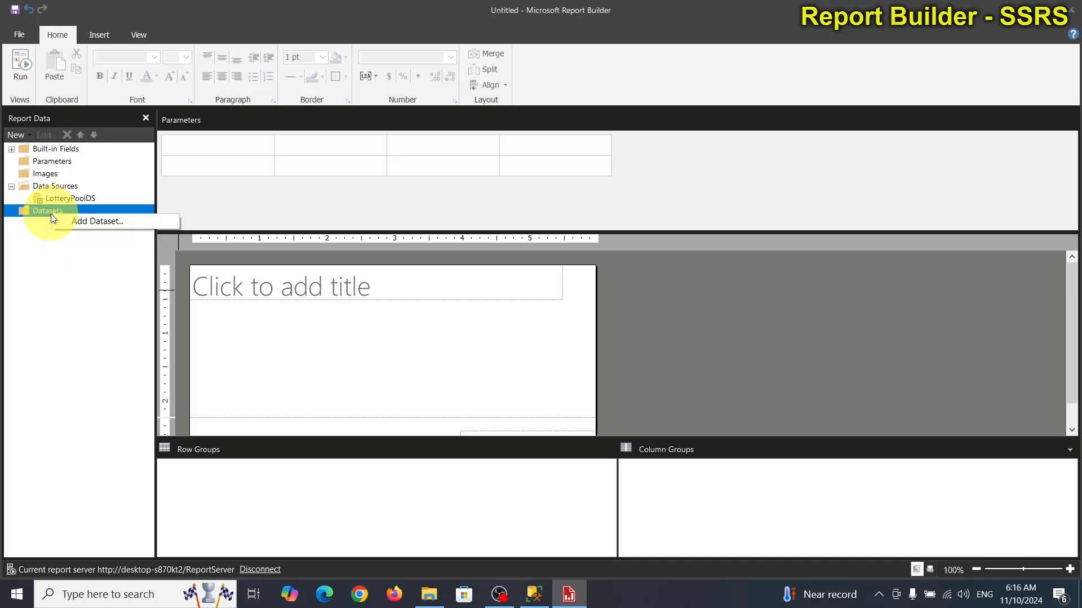
click(83, 222)
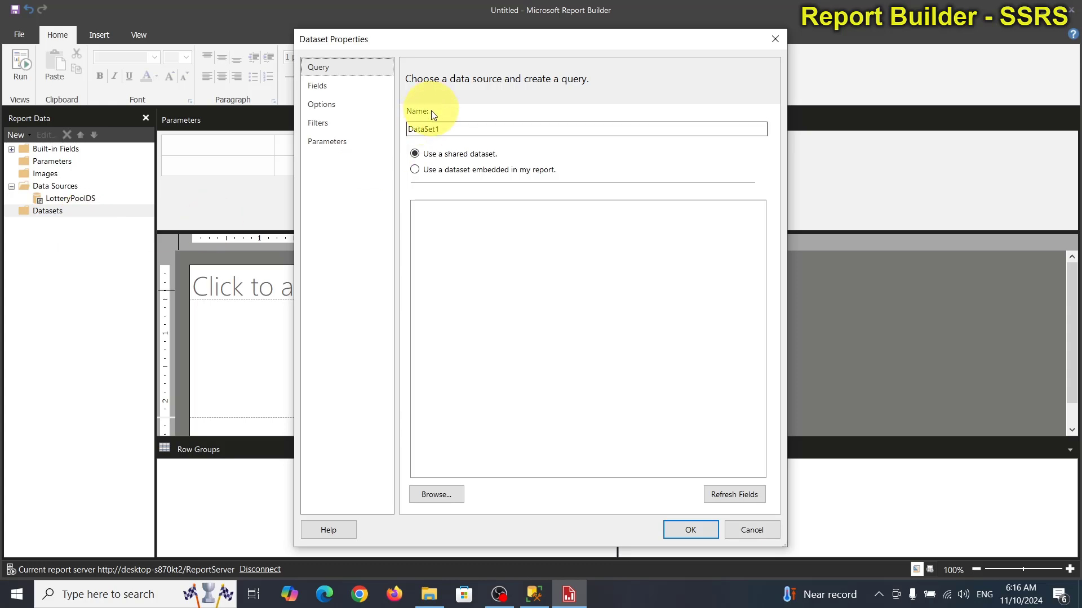
double_click(448, 130)
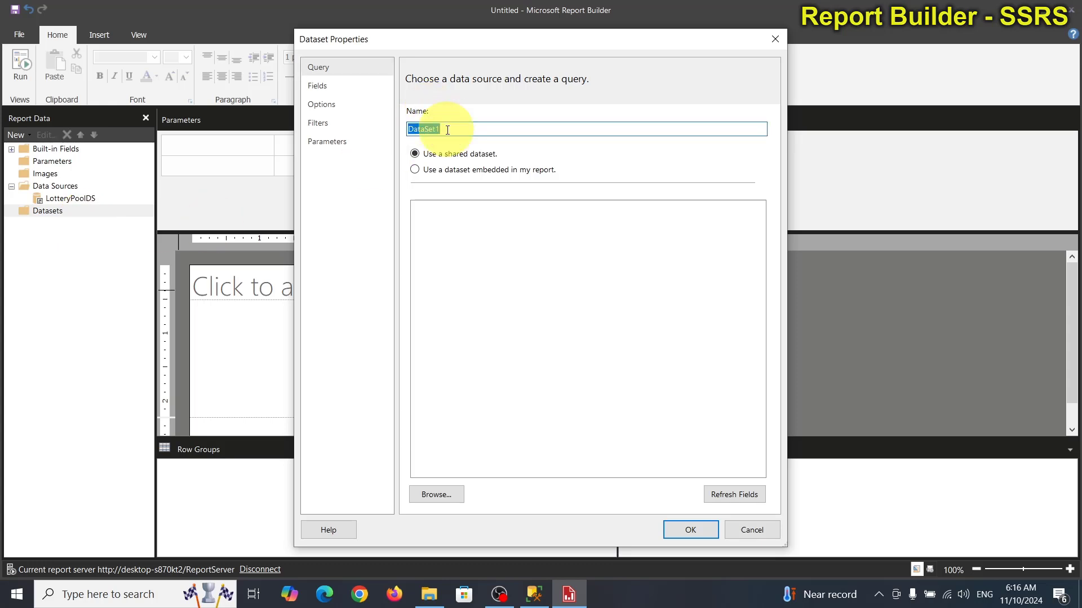
text(LotteryNumberRS)
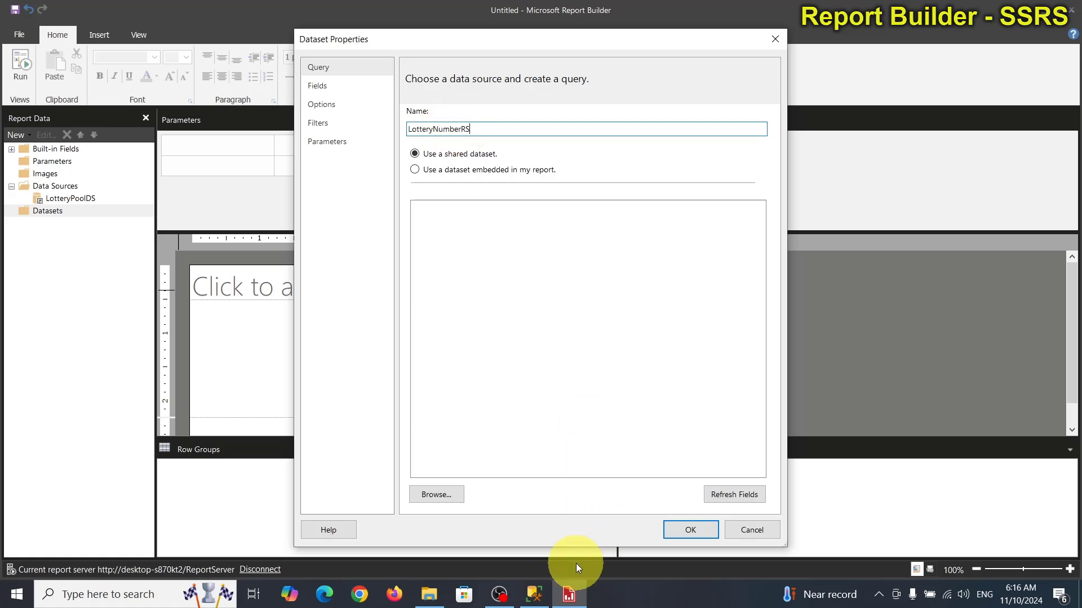
click(542, 588)
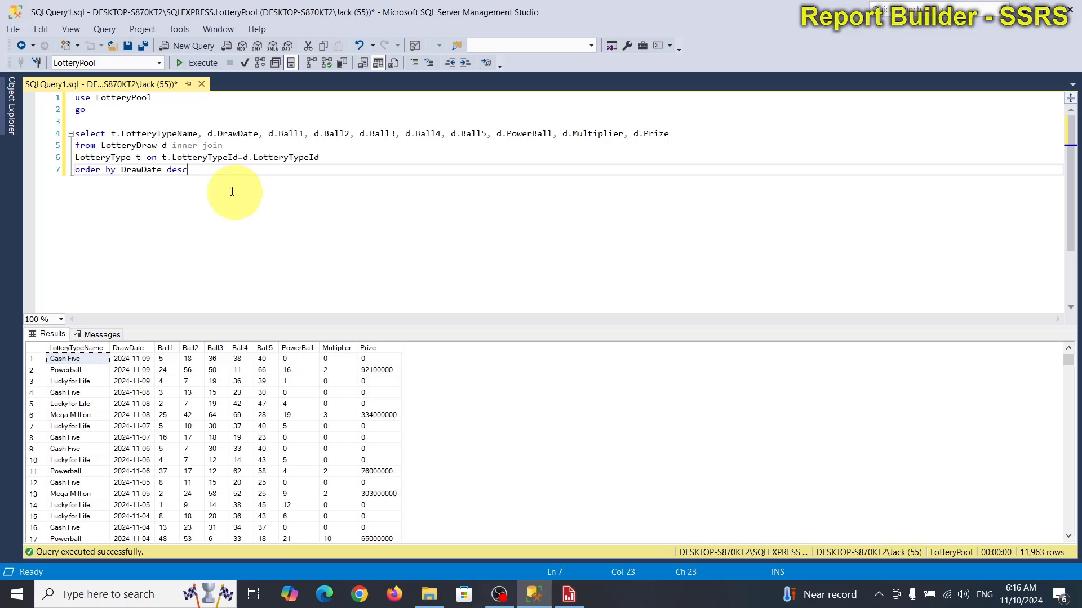
drag(205, 170, 75, 136)
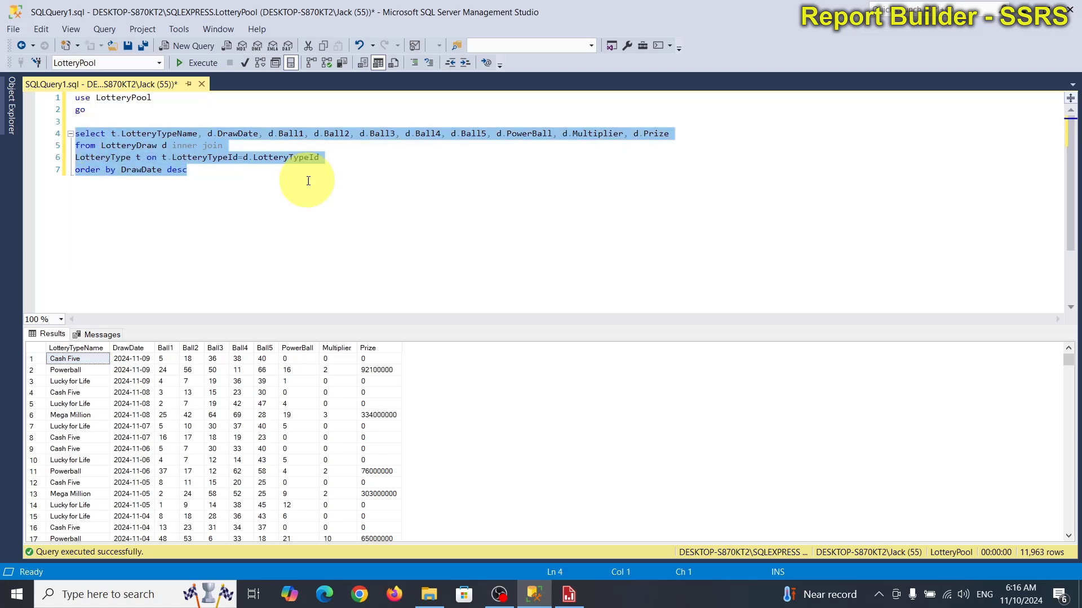
right_click(179, 135)
click(210, 160)
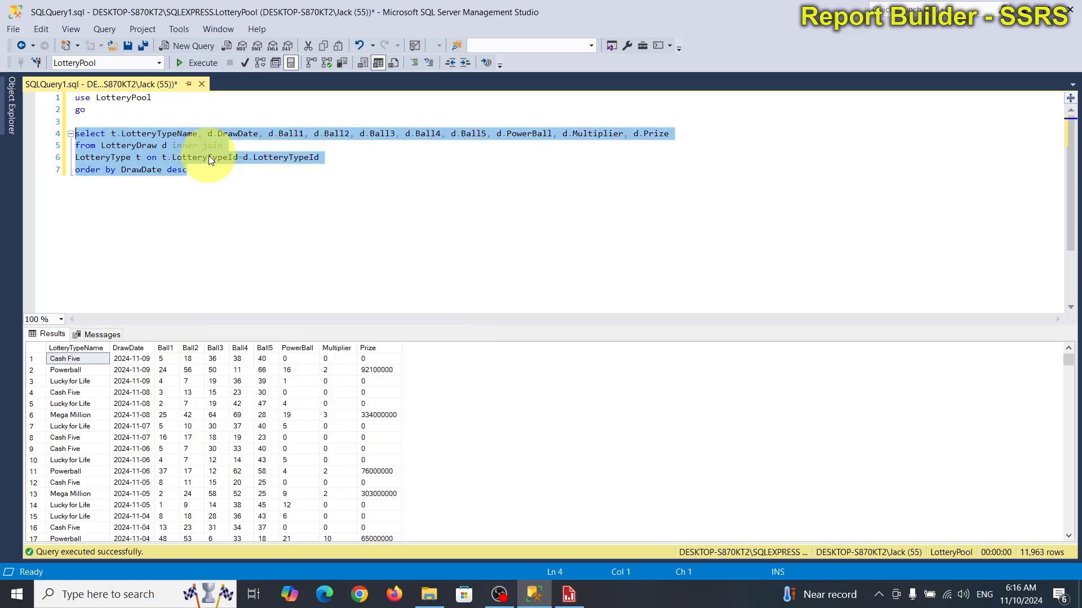
click(568, 592)
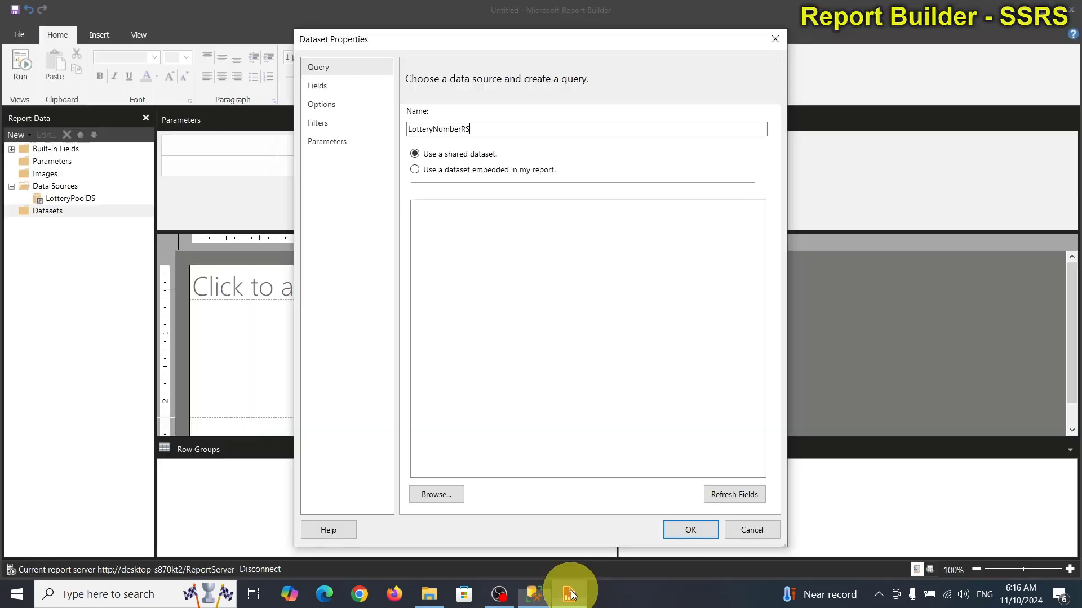
Step: Make the dataset embedded on LotteryPoolDS with the pasted draws query and save it
click(494, 296)
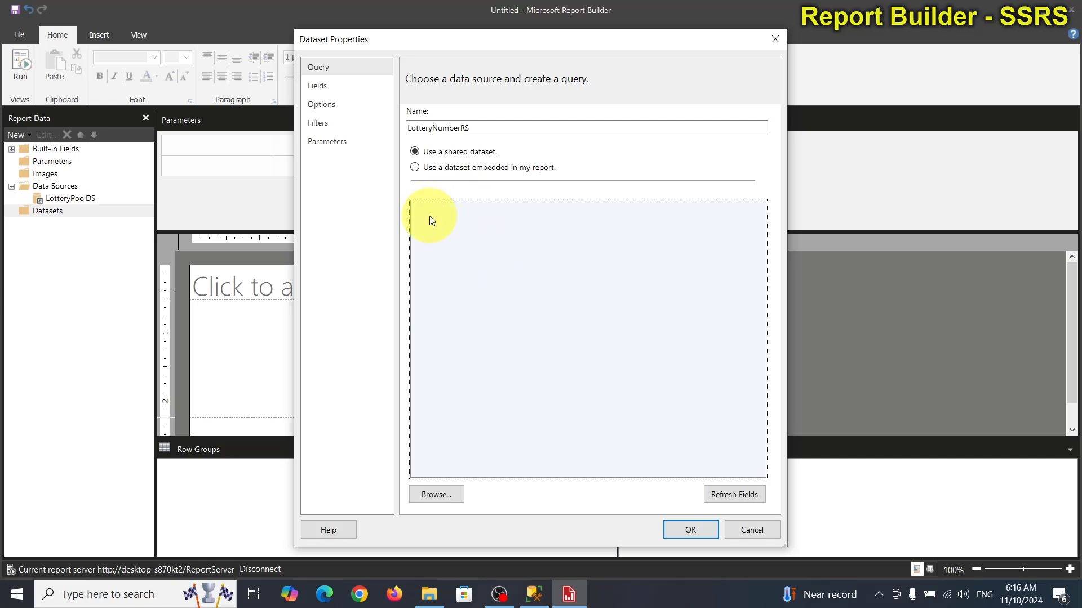
click(472, 168)
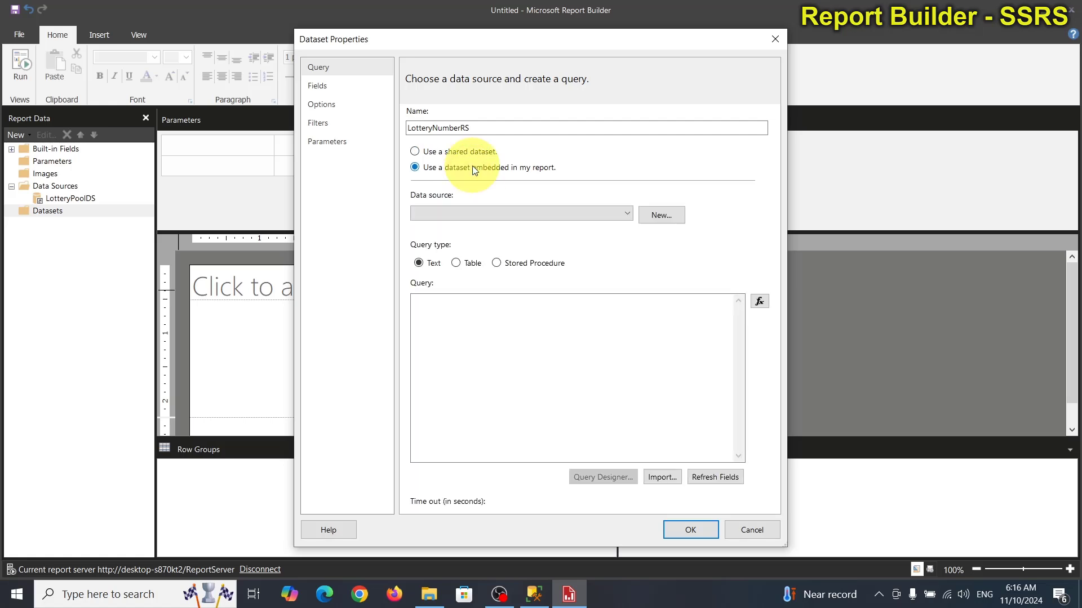
click(459, 213)
click(456, 227)
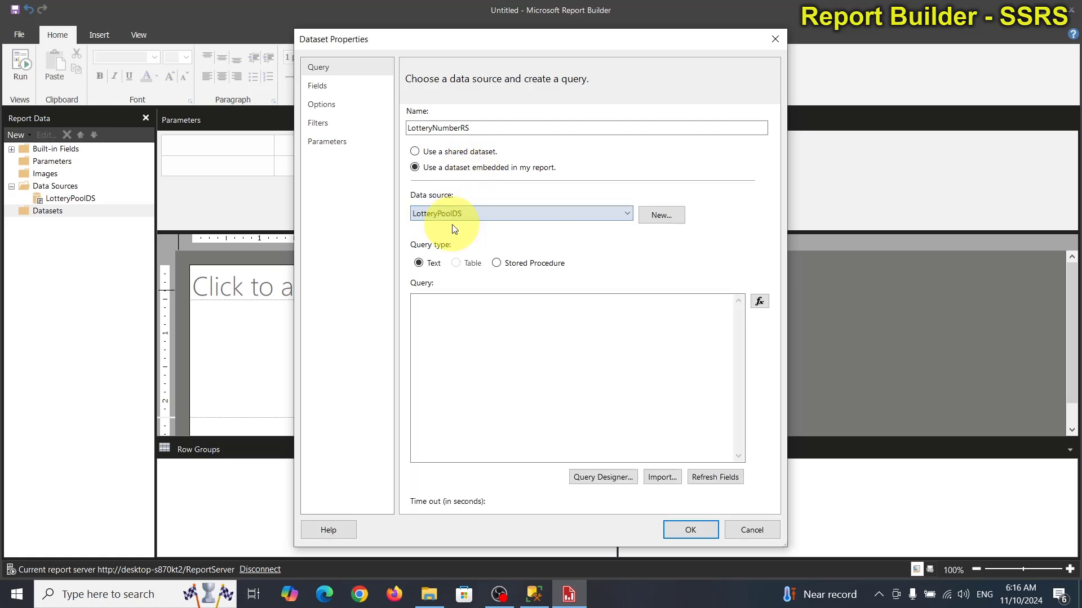
click(469, 338)
key(ctrl+v)
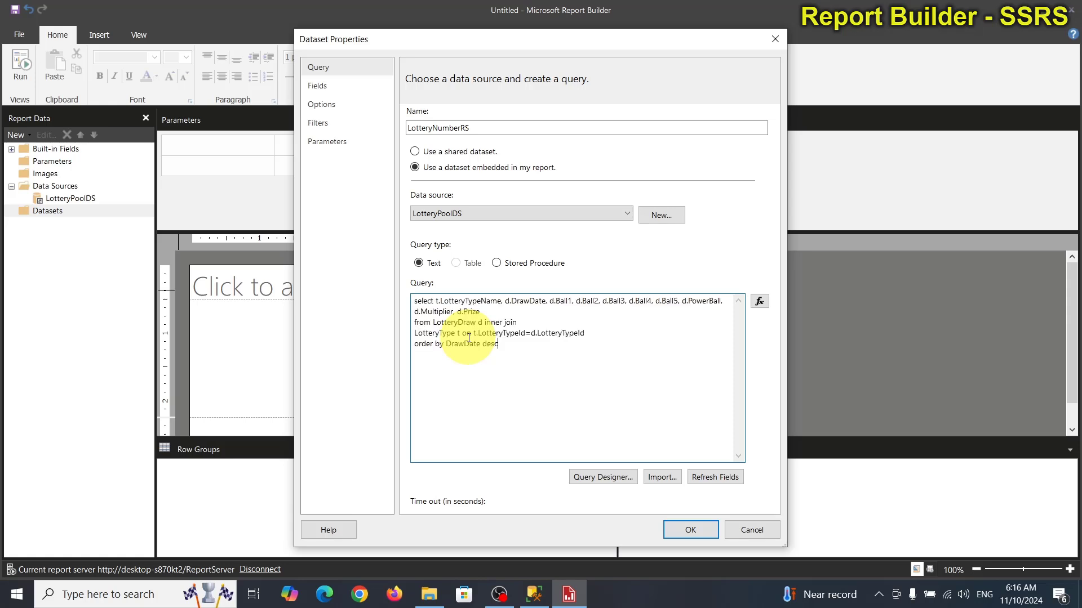
click(684, 532)
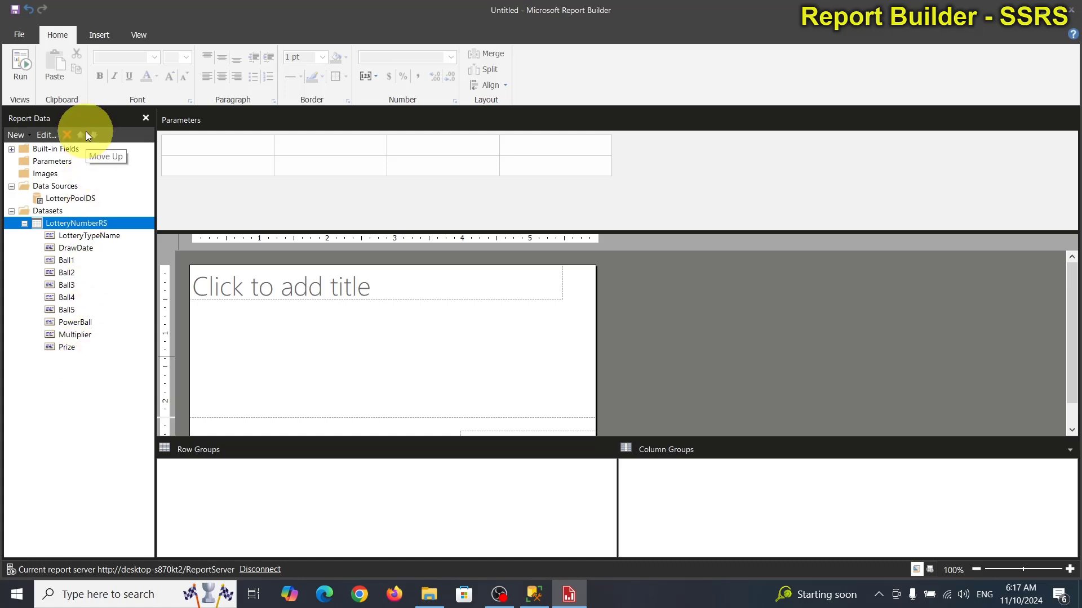
Step: Hide the parameters pane, widen the report body to about 9 inches, and stretch the title across
click(135, 34)
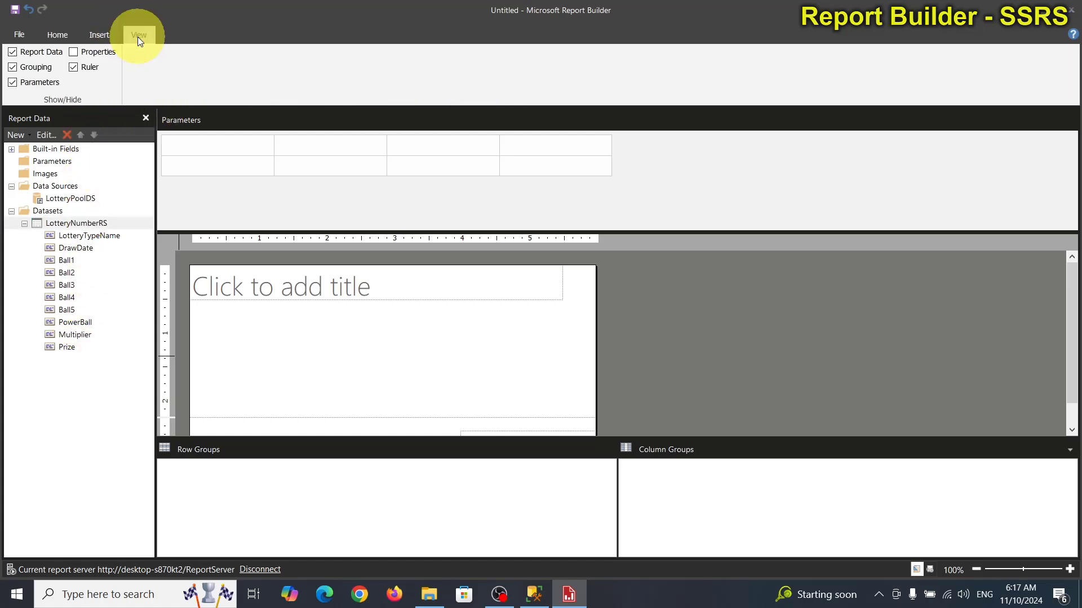
click(12, 82)
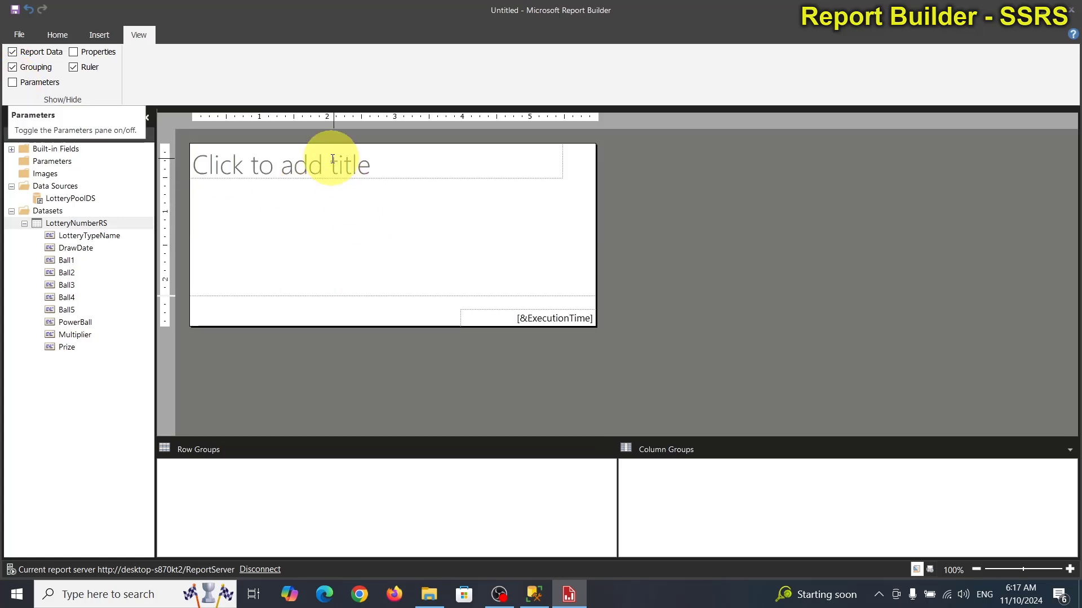
click(423, 168)
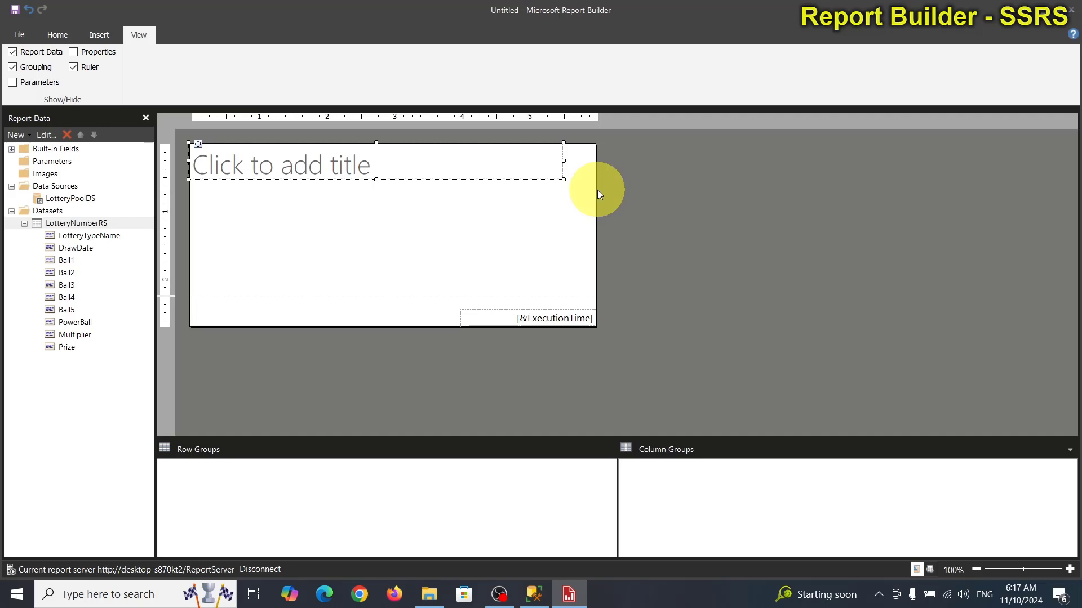
drag(594, 193, 796, 203)
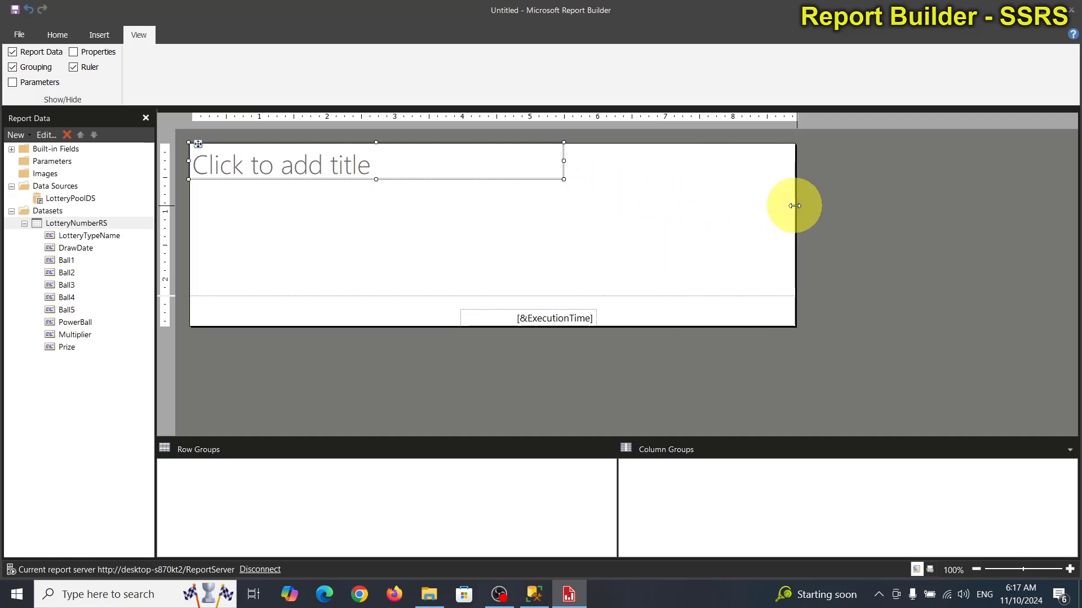
drag(563, 163, 796, 163)
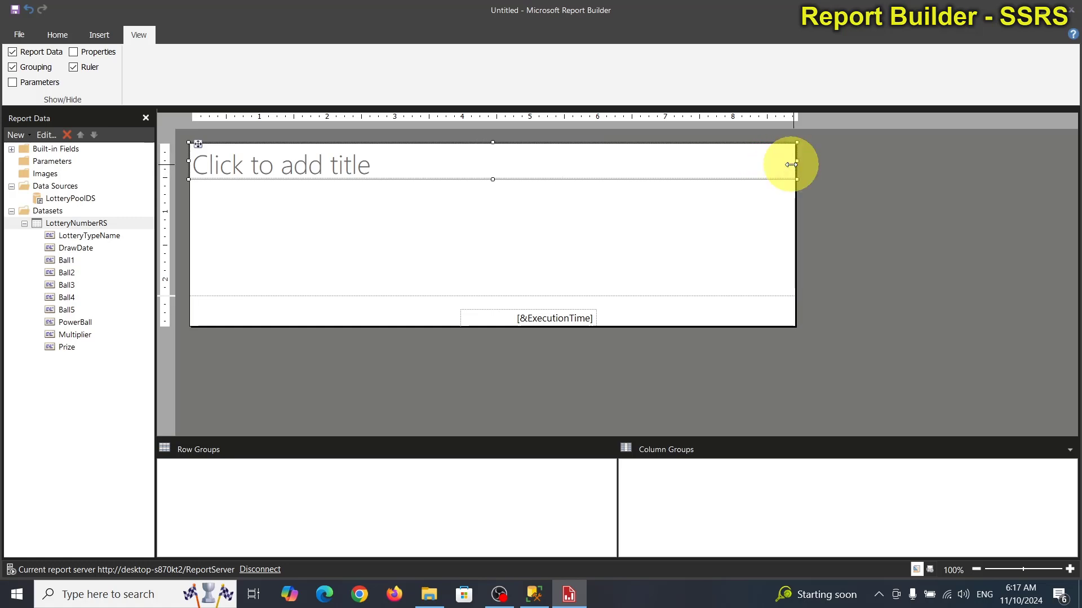
Step: Delete the execution time box and remove the page footer
click(539, 316)
key(Delete)
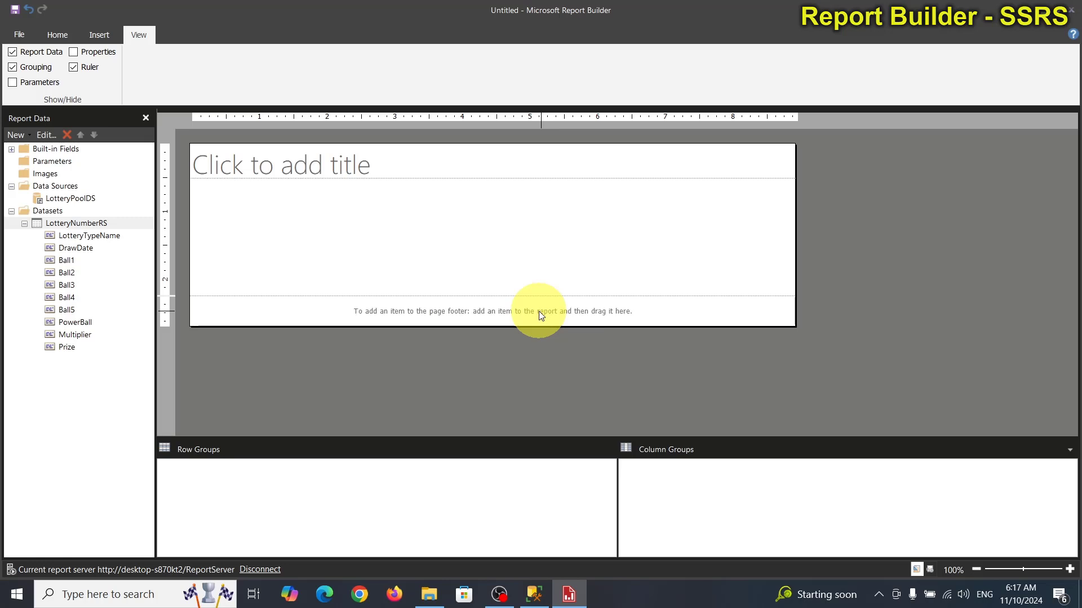
right_click(540, 316)
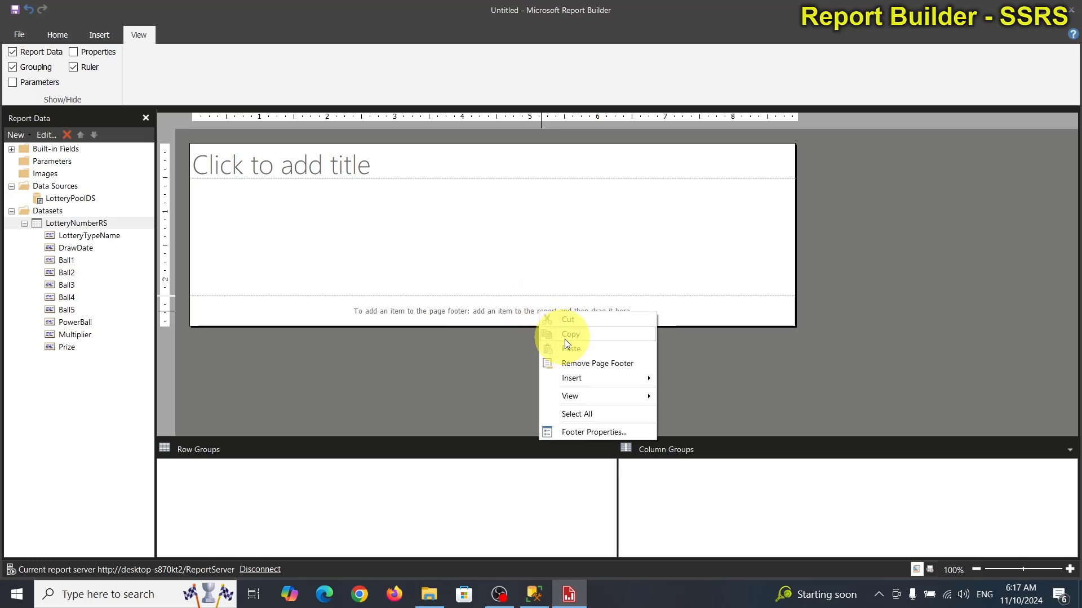
click(577, 363)
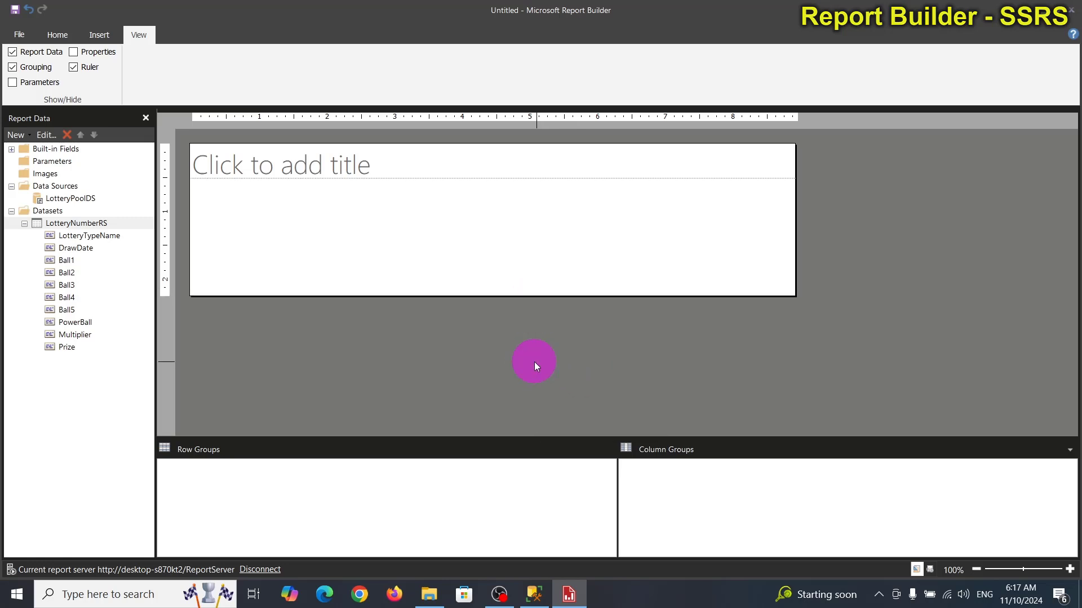
Step: Inspect the dataset fields from LotteryTypeName and DrawDate through Ball1–Ball5 and PowerBall
click(71, 237)
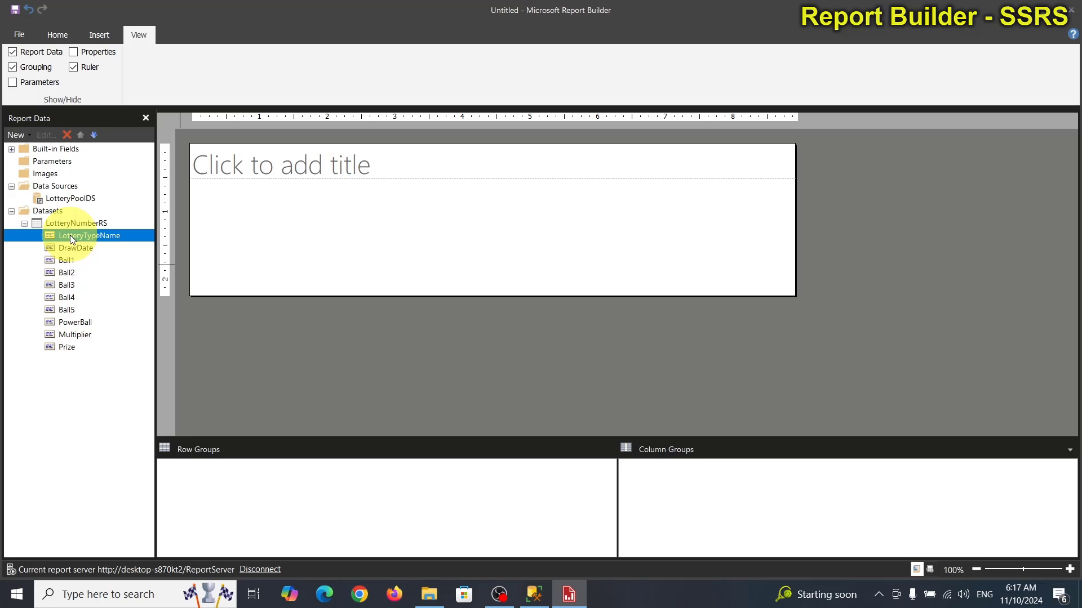
click(72, 248)
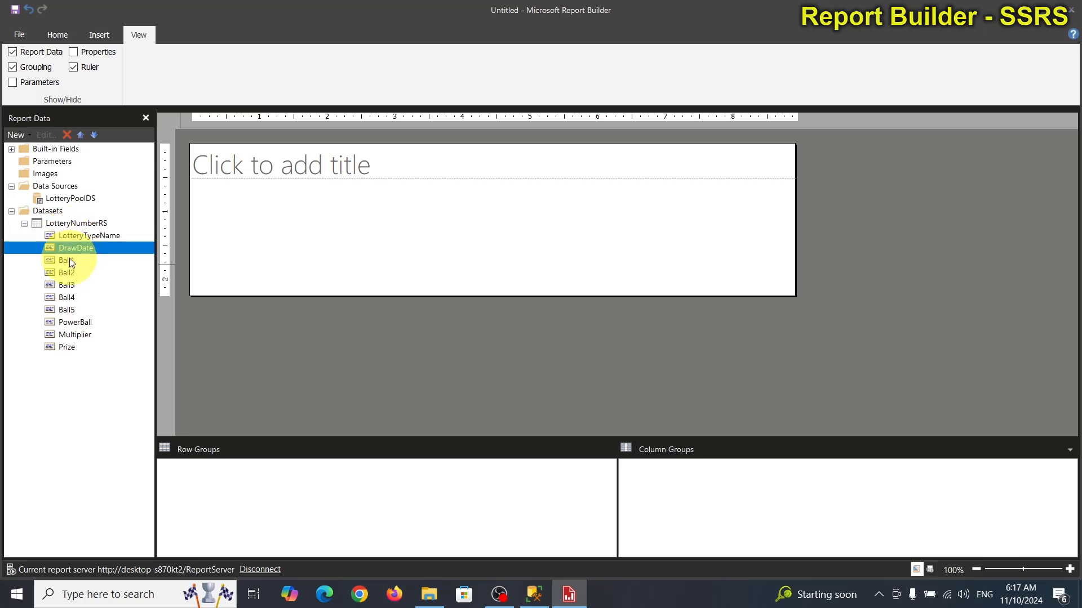
click(71, 261)
click(69, 273)
click(68, 283)
click(68, 297)
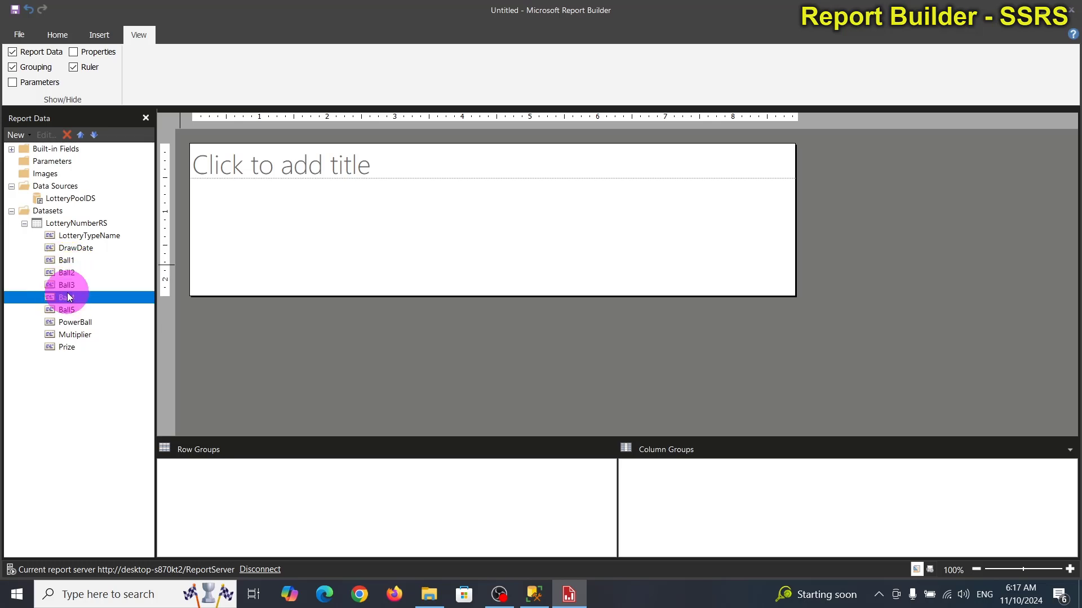
click(69, 311)
click(70, 321)
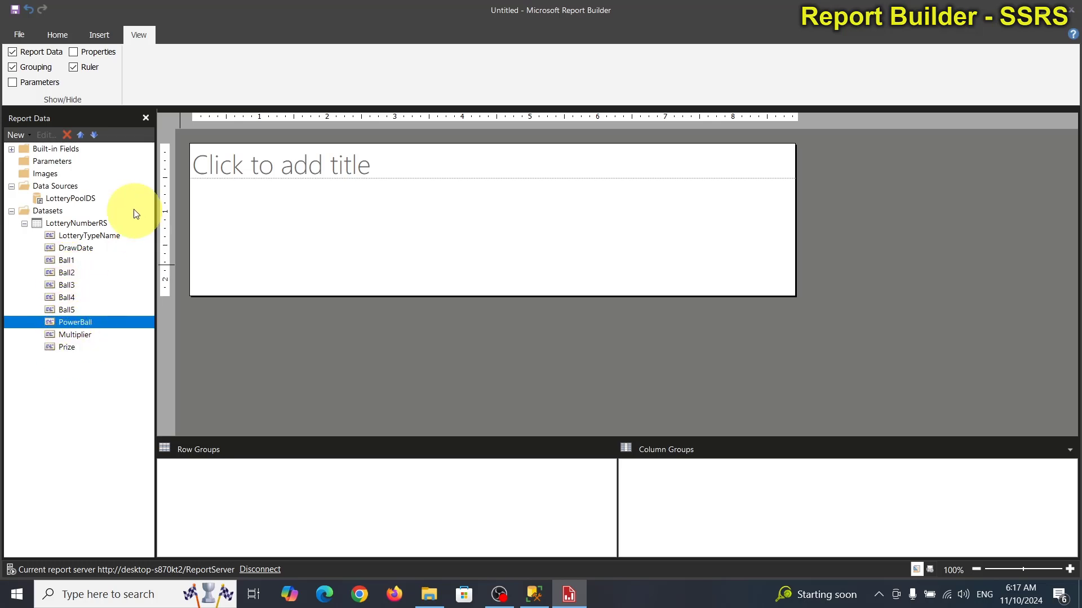
Step: Insert a blank table below the report title
click(100, 35)
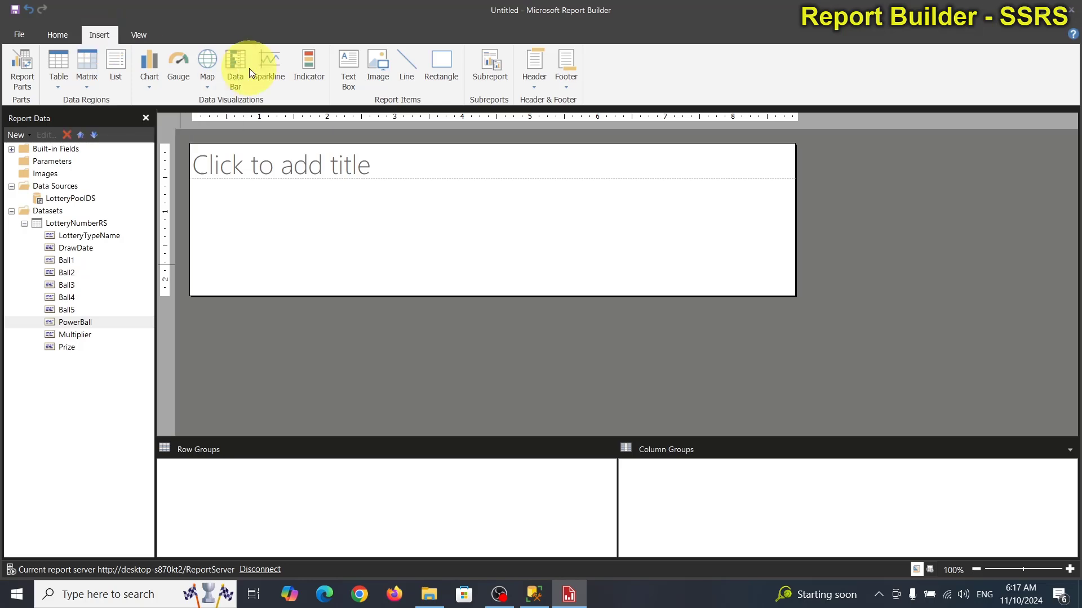
click(61, 63)
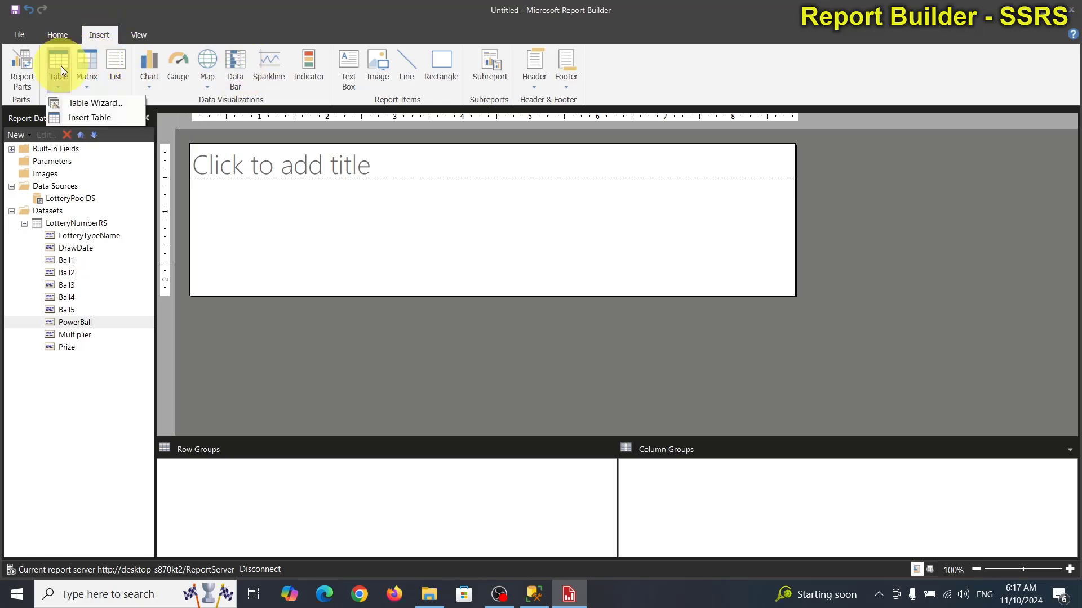
click(73, 113)
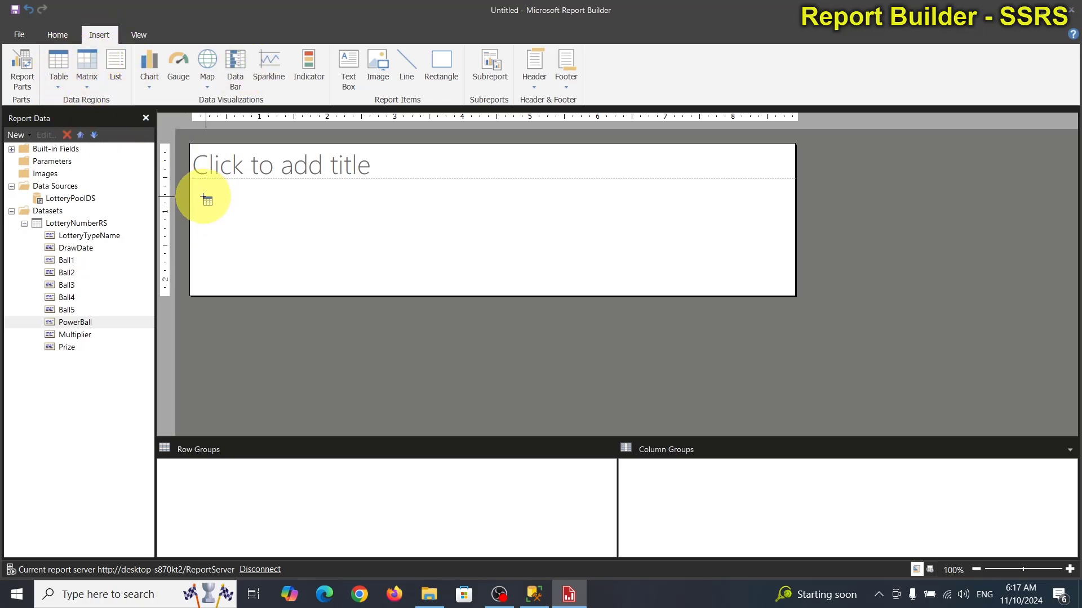
drag(204, 197, 373, 216)
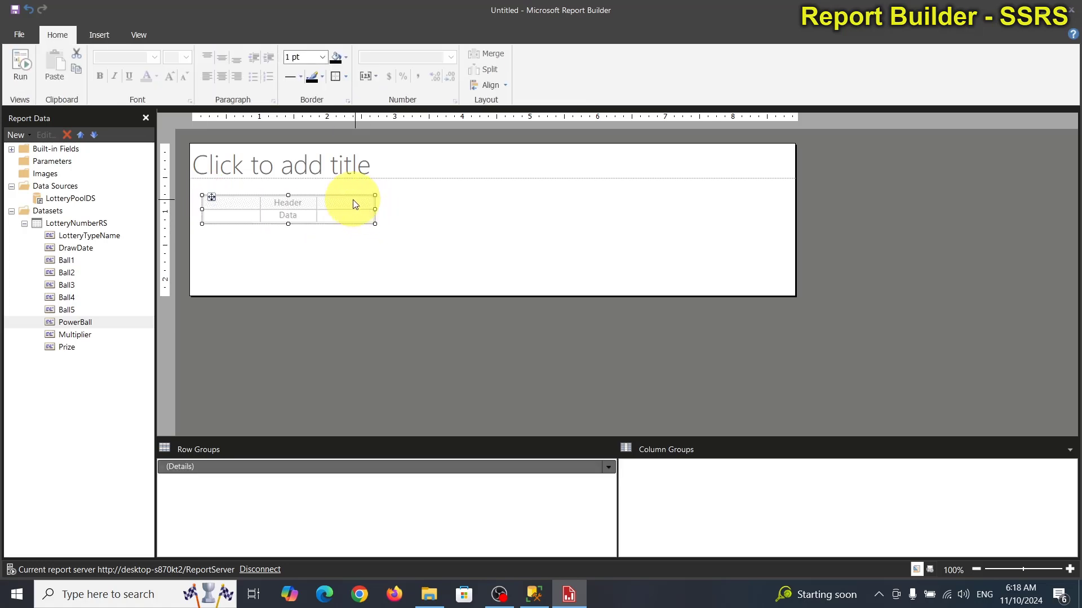
Step: Insert seven columns to the right of the third column, bringing the table to ten columns
click(353, 199)
right_click(353, 199)
click(349, 186)
right_click(350, 186)
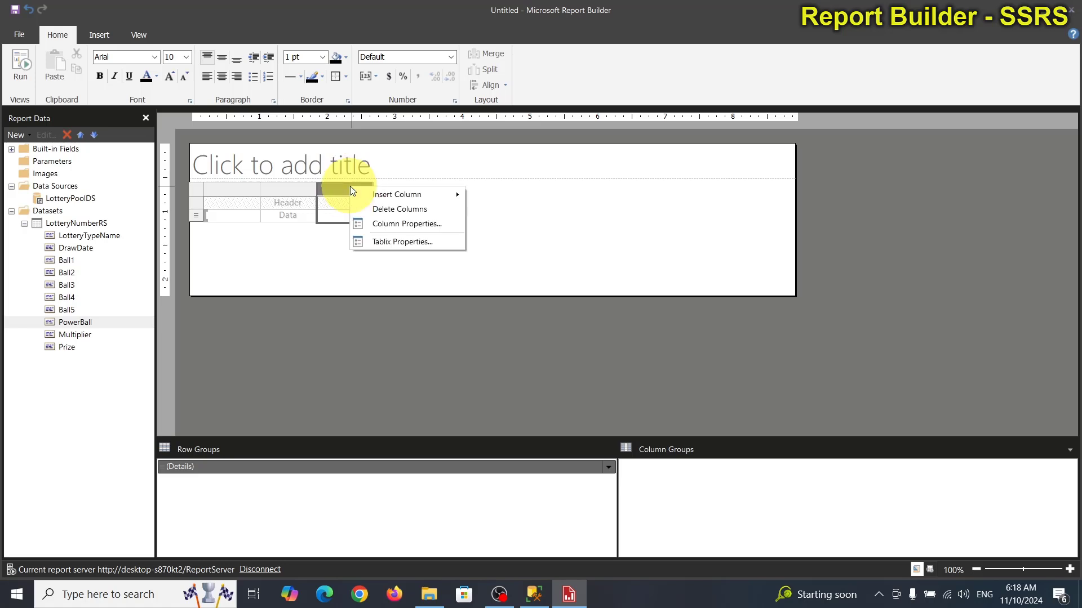
mouse_move(451, 194)
click(496, 209)
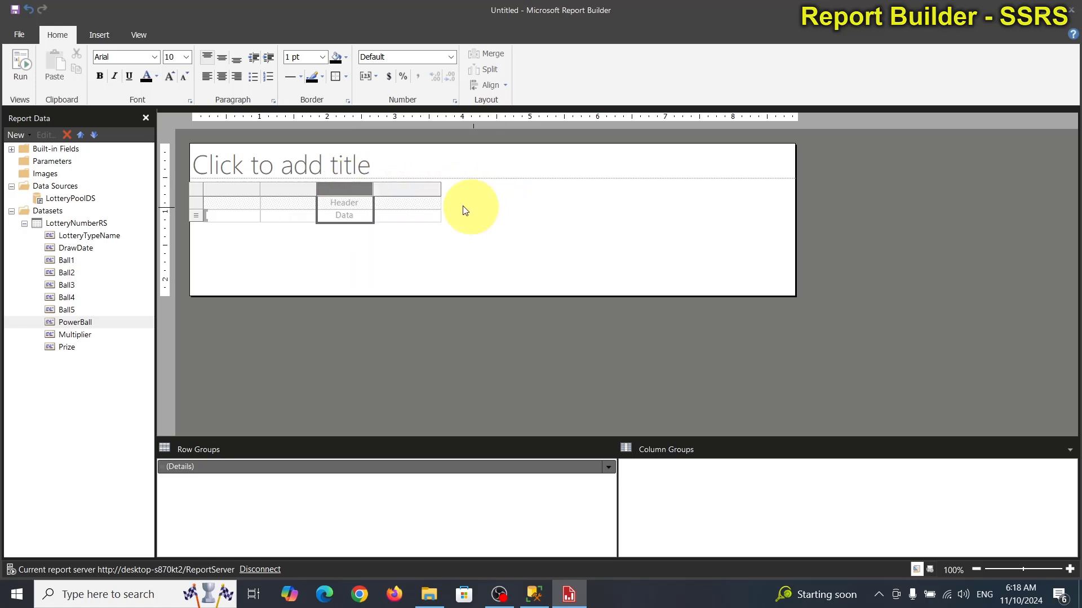
right_click(351, 186)
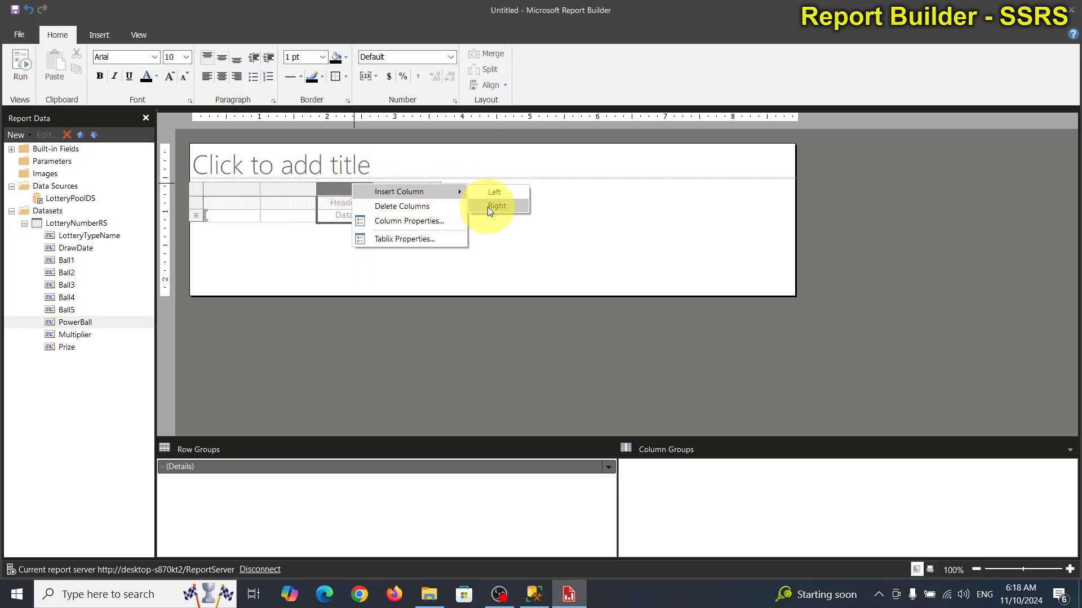
click(489, 207)
right_click(331, 185)
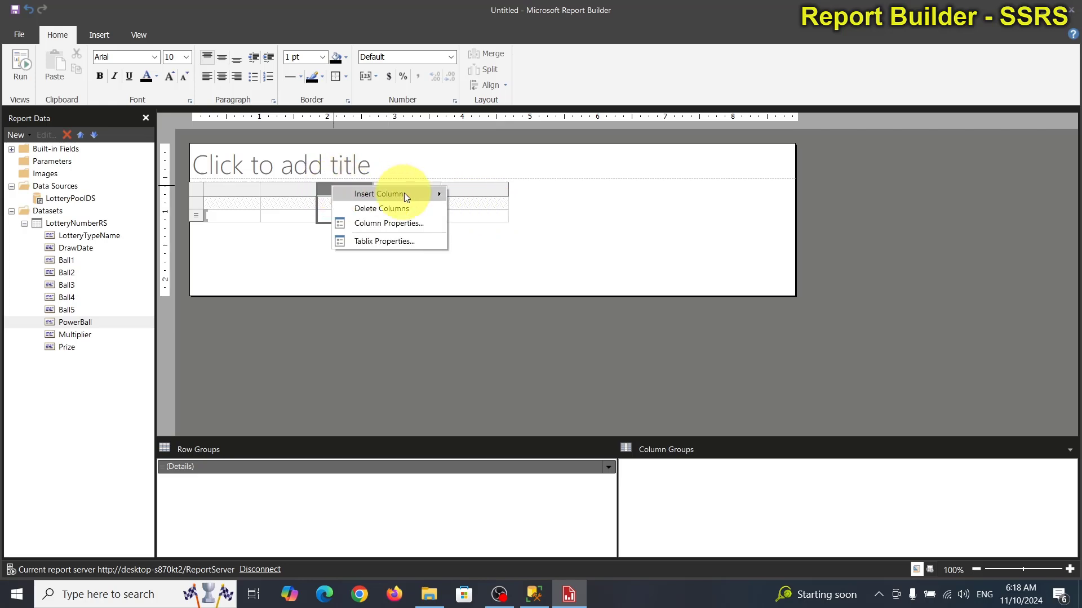
mouse_move(415, 191)
click(470, 209)
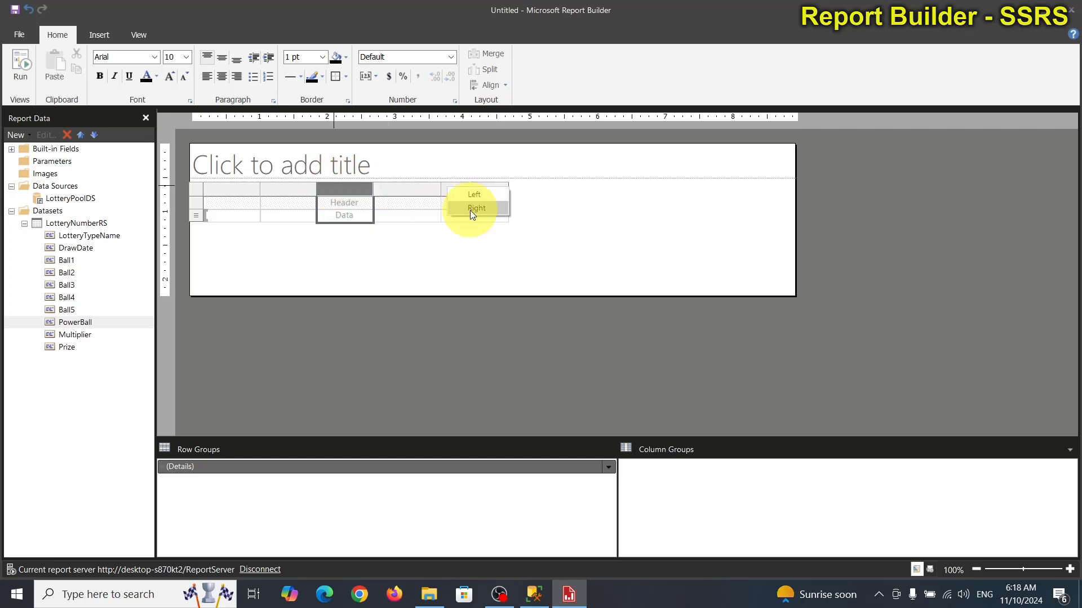
right_click(346, 188)
mouse_move(434, 198)
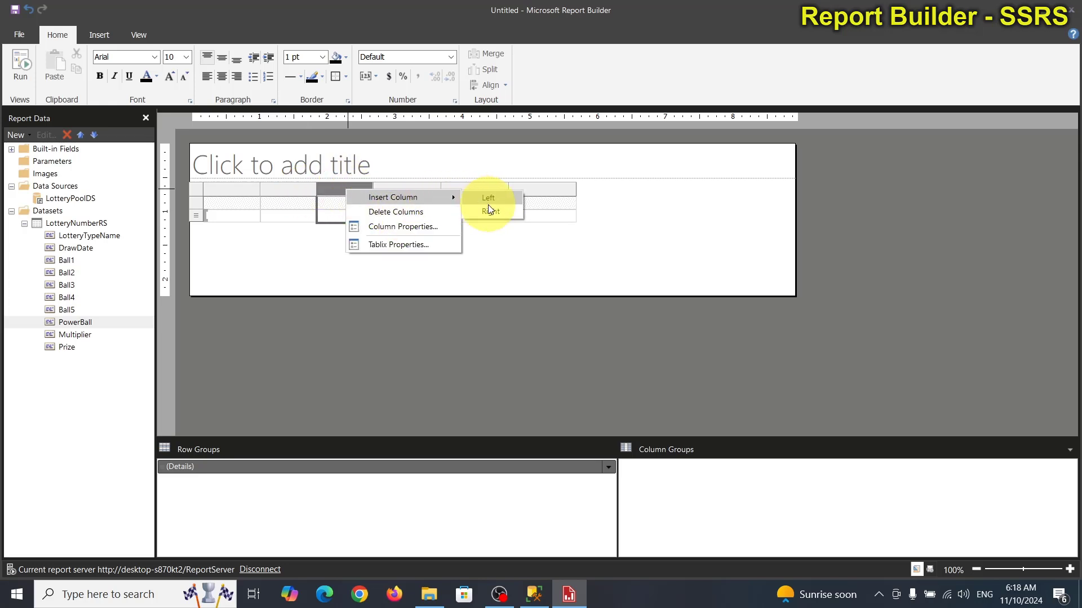
click(489, 209)
right_click(355, 194)
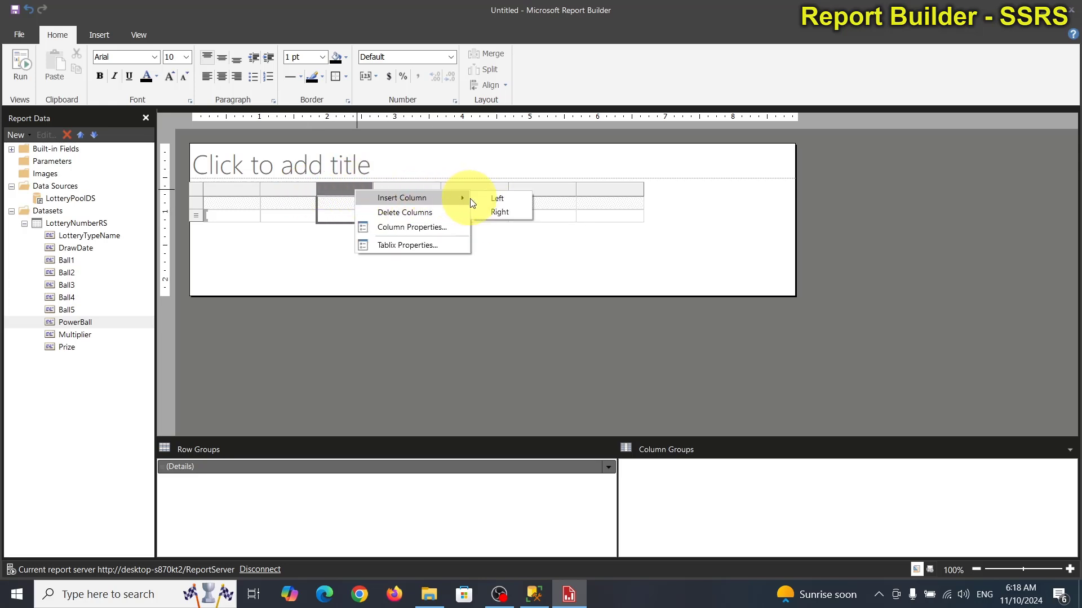
click(494, 212)
right_click(357, 192)
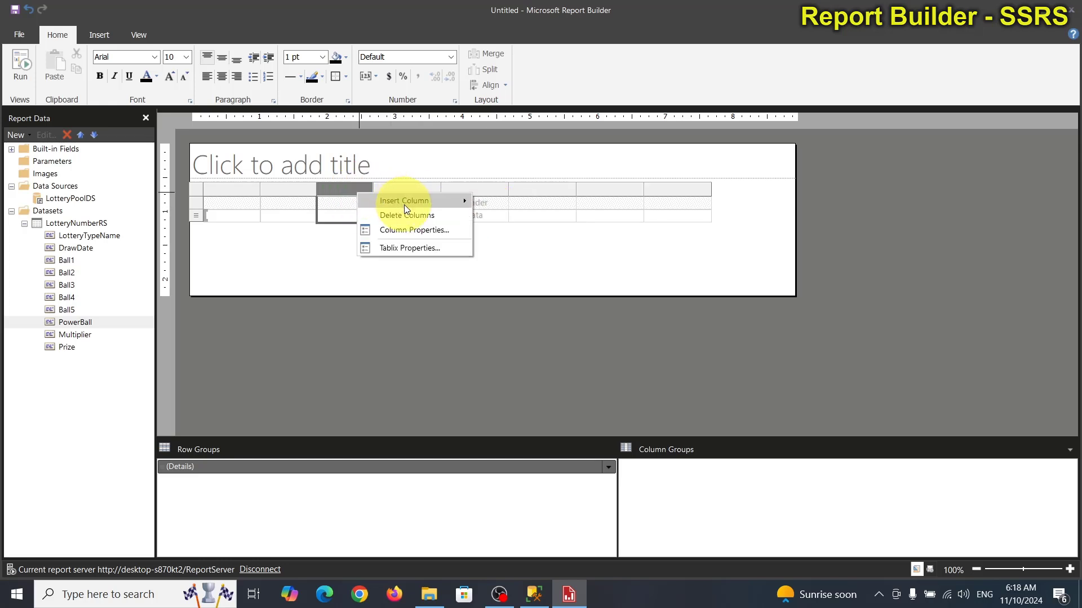
mouse_move(457, 201)
click(495, 215)
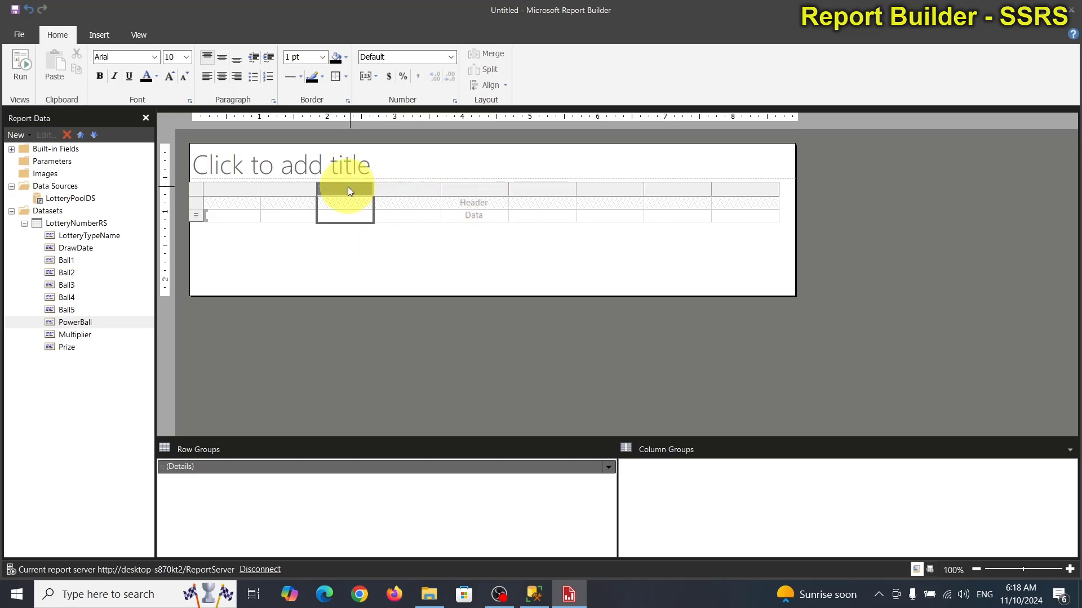
right_click(347, 187)
click(478, 207)
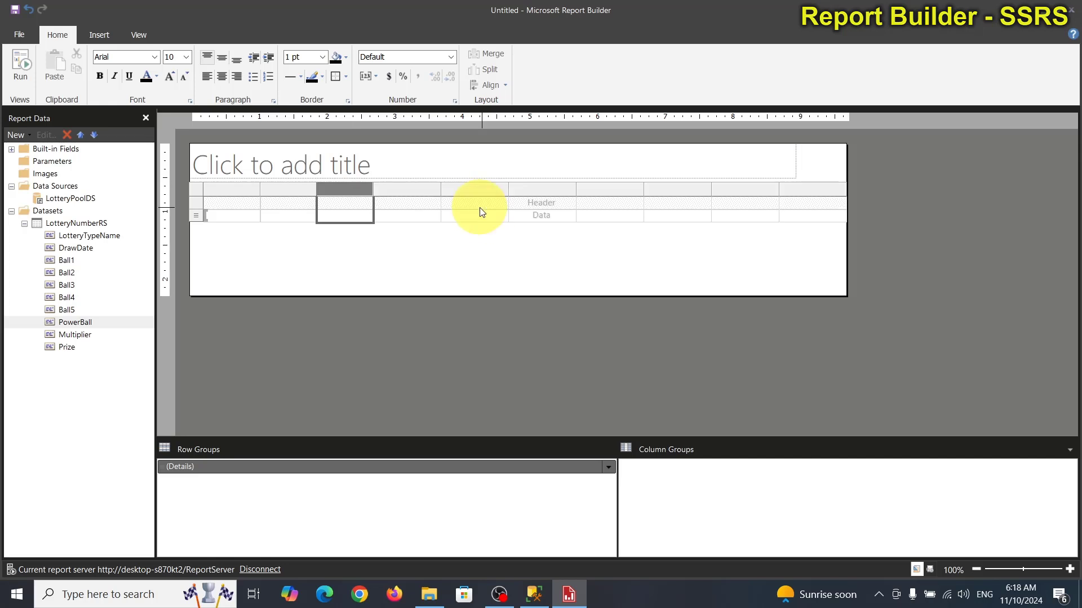
Step: Bind LotteryTypeName, DrawDate, Ball1, Ball2 and Ball3 to the first five table columns
click(274, 282)
drag(75, 323, 238, 214)
click(78, 247)
drag(79, 248, 284, 215)
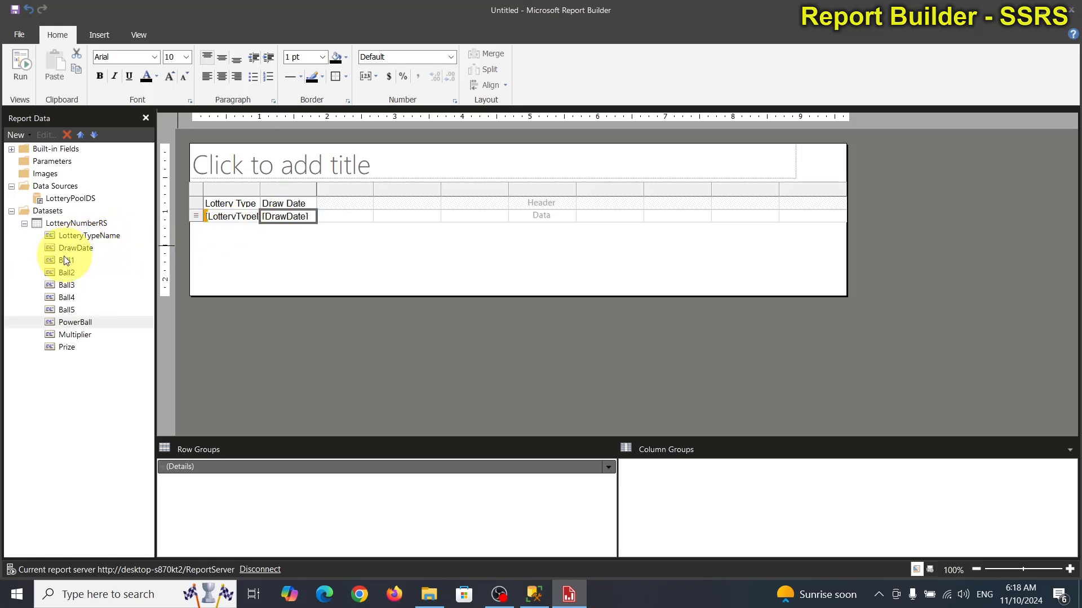
drag(66, 260, 346, 219)
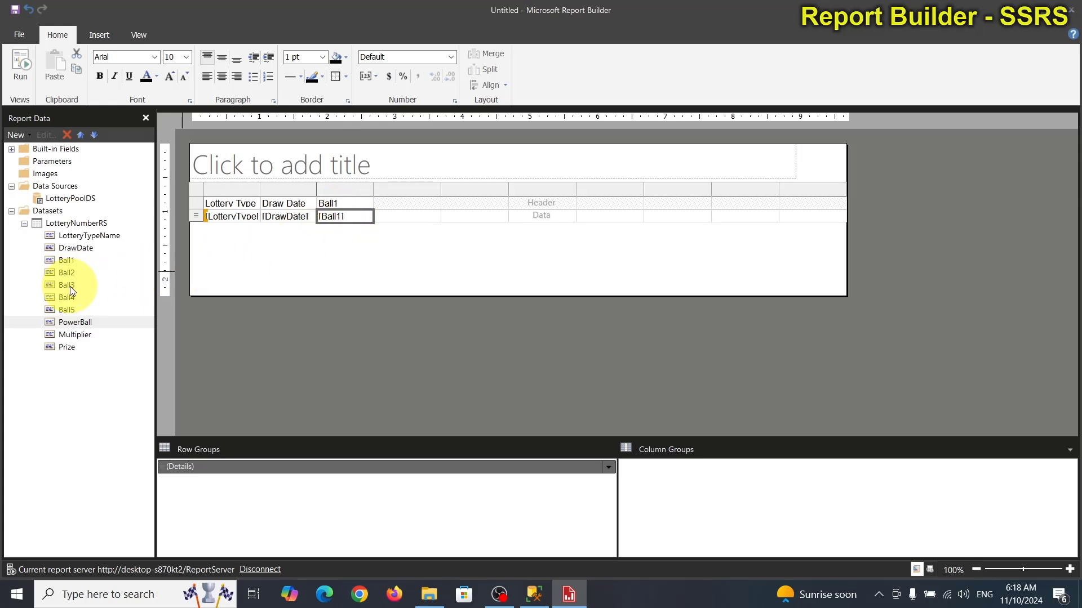
drag(75, 322, 421, 208)
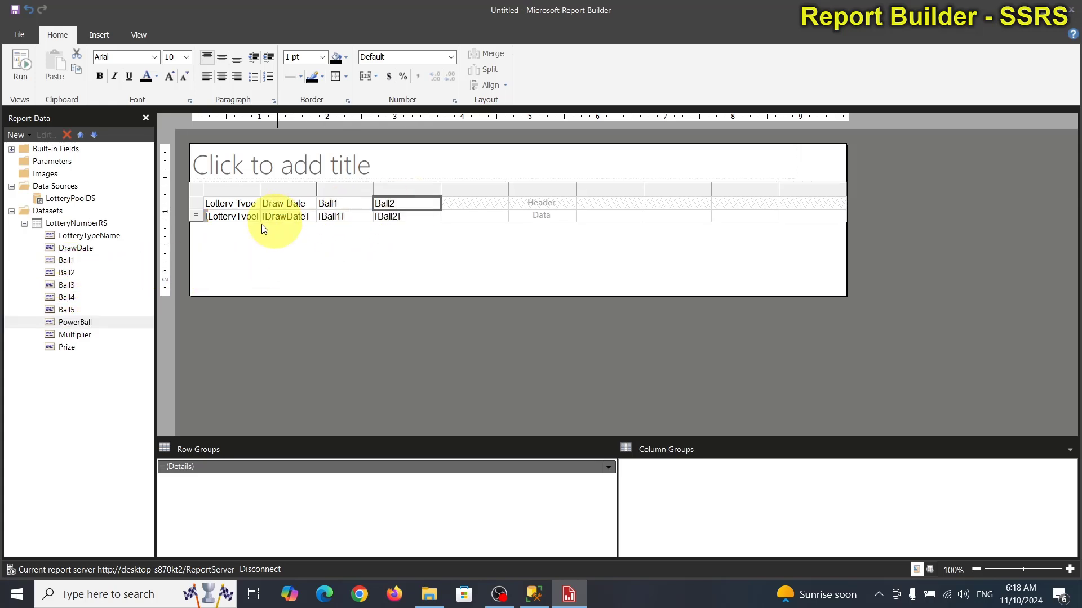
drag(79, 285, 477, 218)
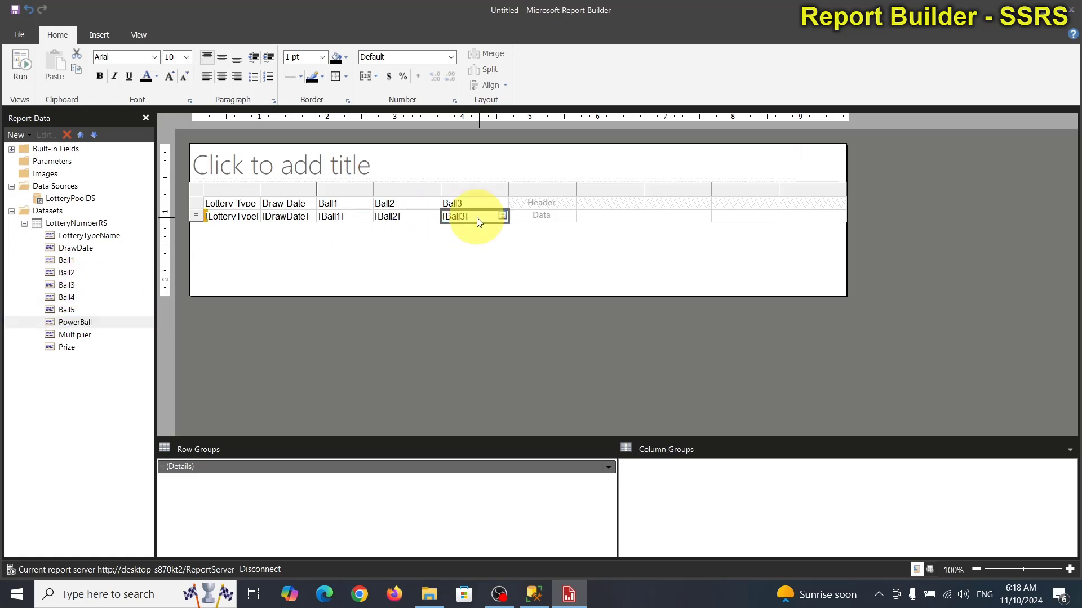
Step: Bind Ball4, Ball5, PowerBall, Multiplier and Prize to the rest, then widen the Lottery Type Name column
drag(67, 299, 543, 216)
drag(68, 309, 598, 210)
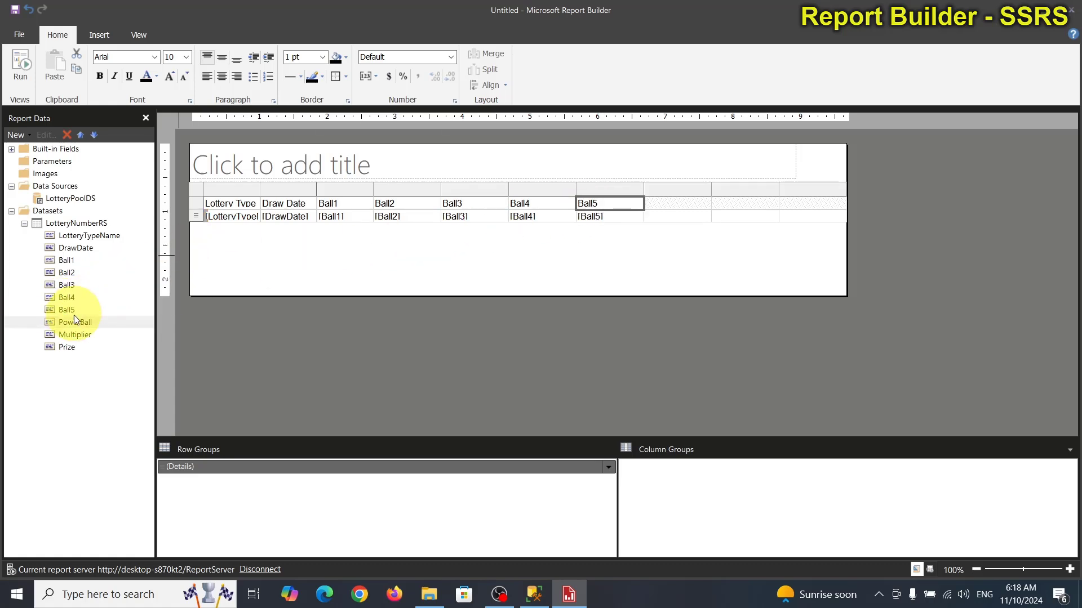
drag(73, 322, 657, 213)
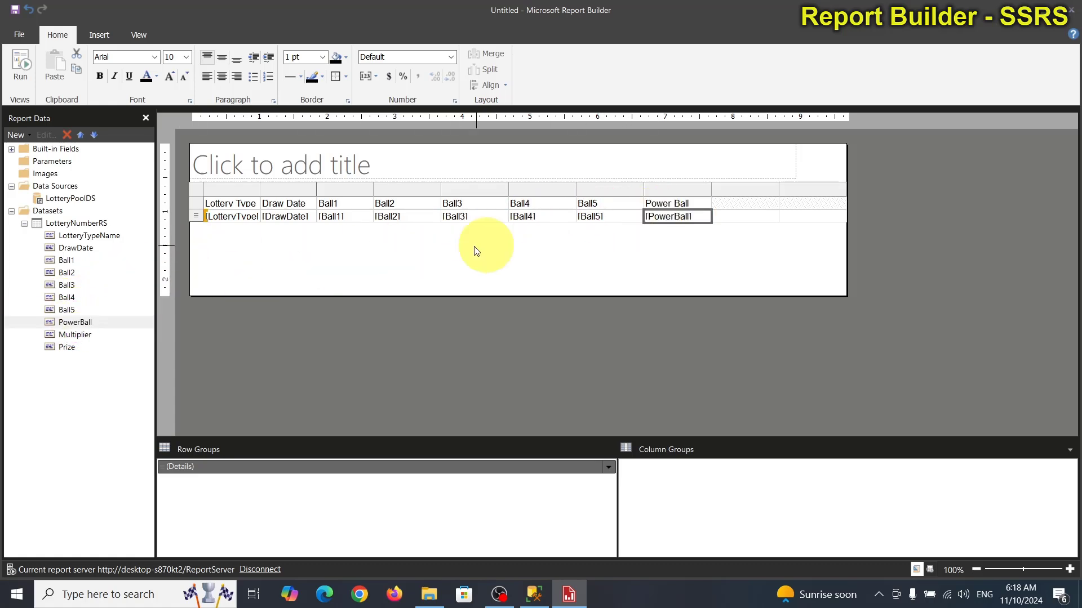
drag(72, 334, 726, 217)
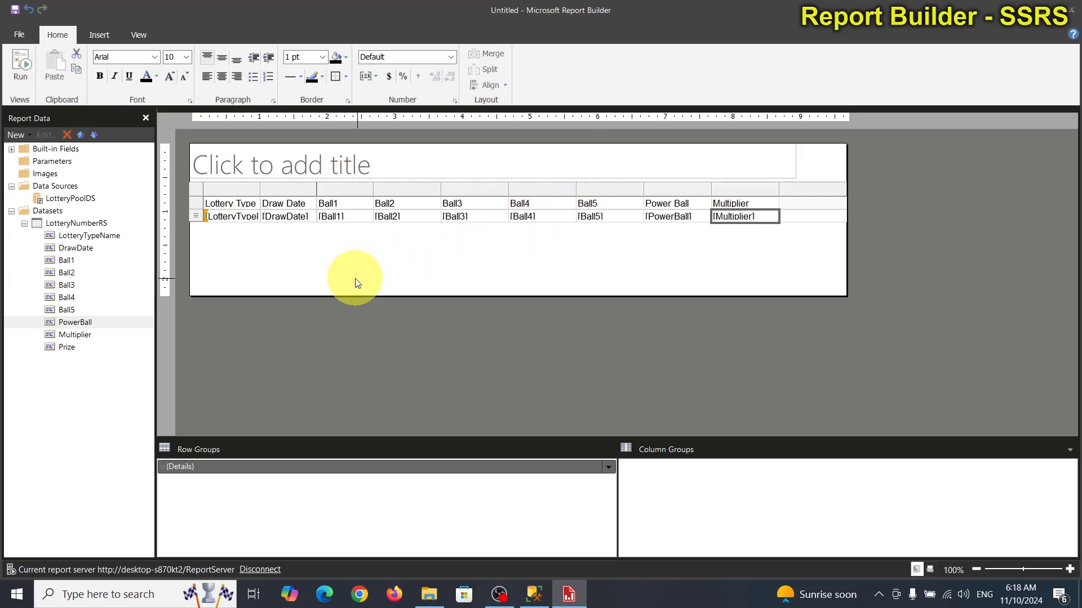
drag(72, 350, 819, 208)
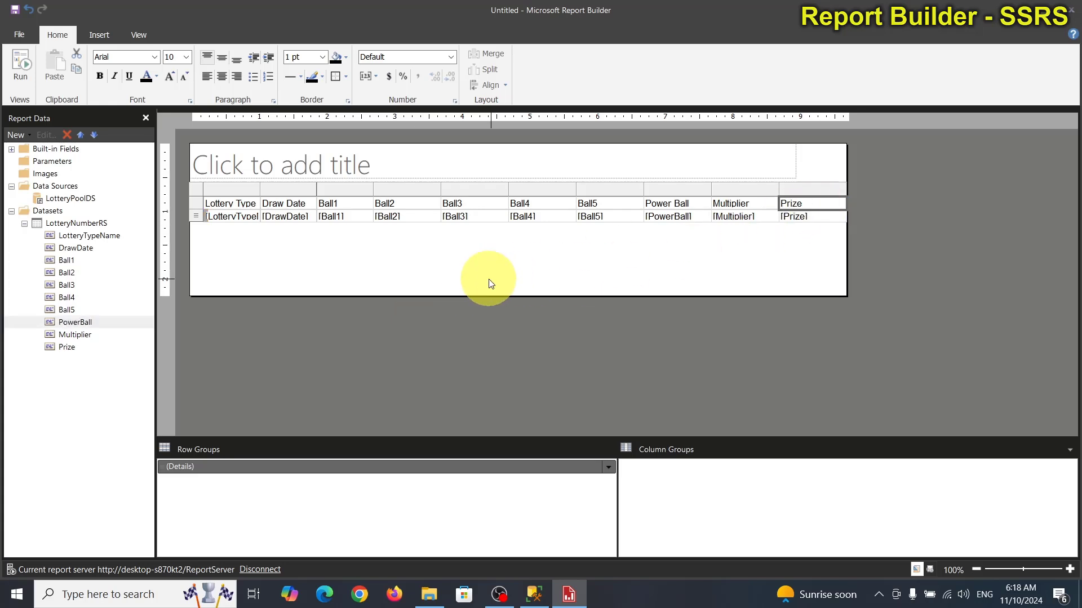
drag(260, 185, 297, 183)
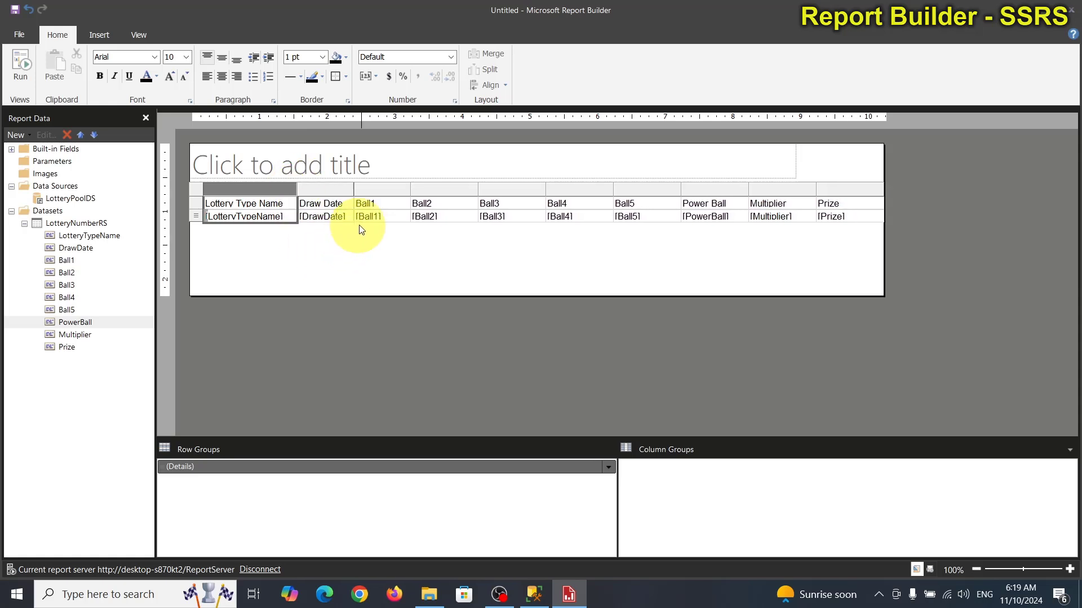
Step: Center-align the Draw Date through Multiplier columns, then bold the table's header row
click(634, 260)
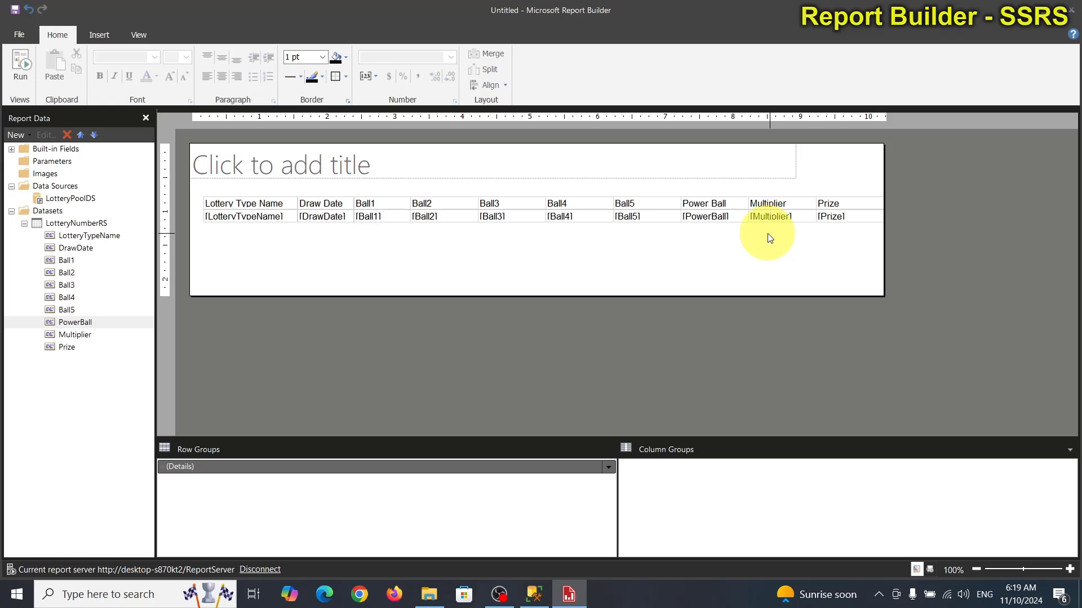
mouse_move(767, 232)
mouse_down()
mouse_move(438, 226)
mouse_move(315, 204)
mouse_up()
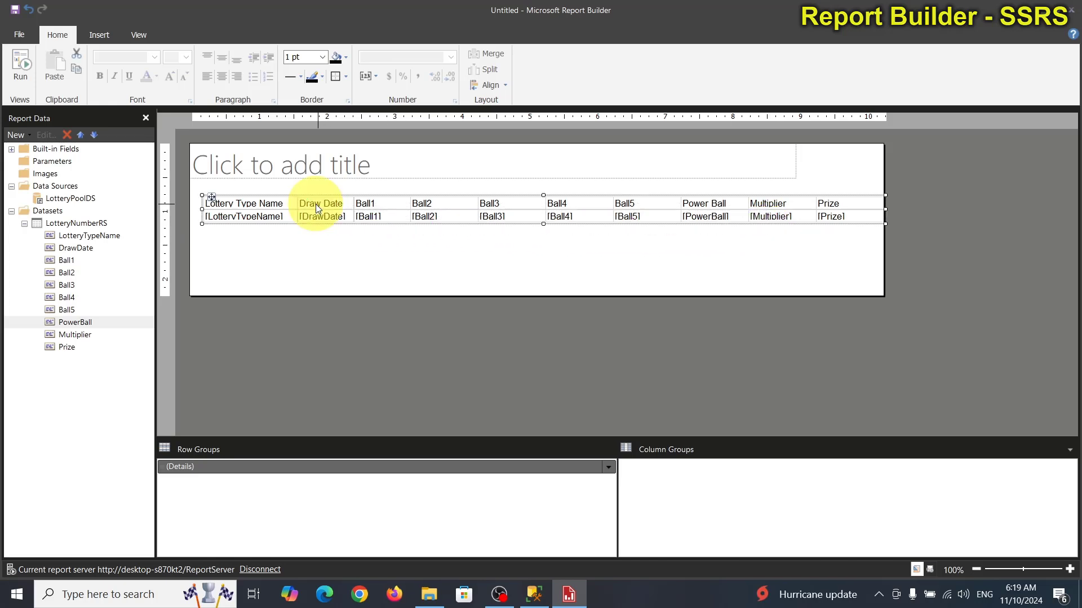
click(401, 242)
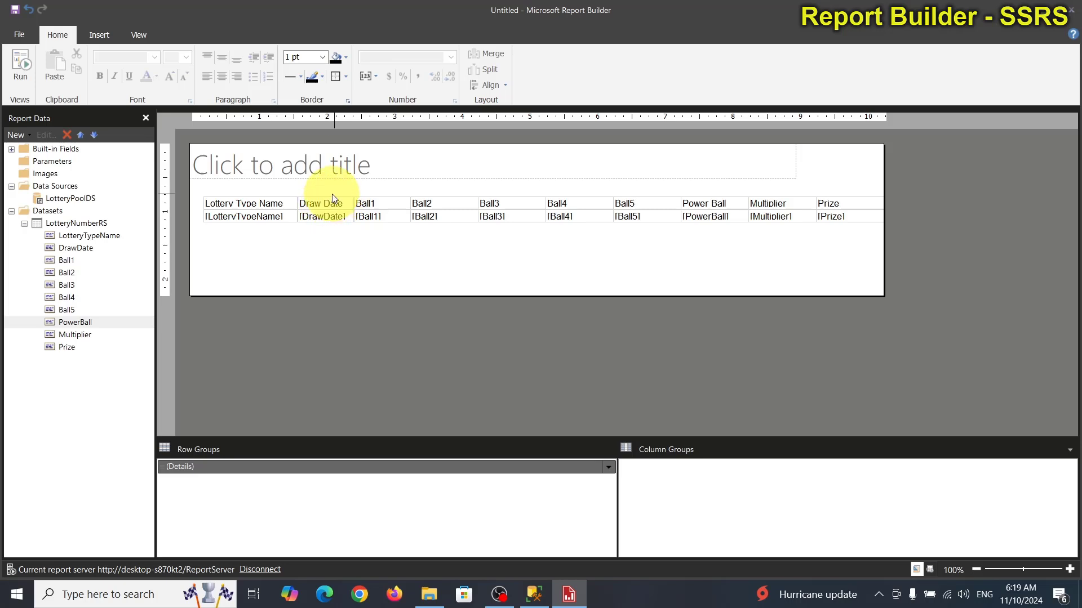
click(331, 203)
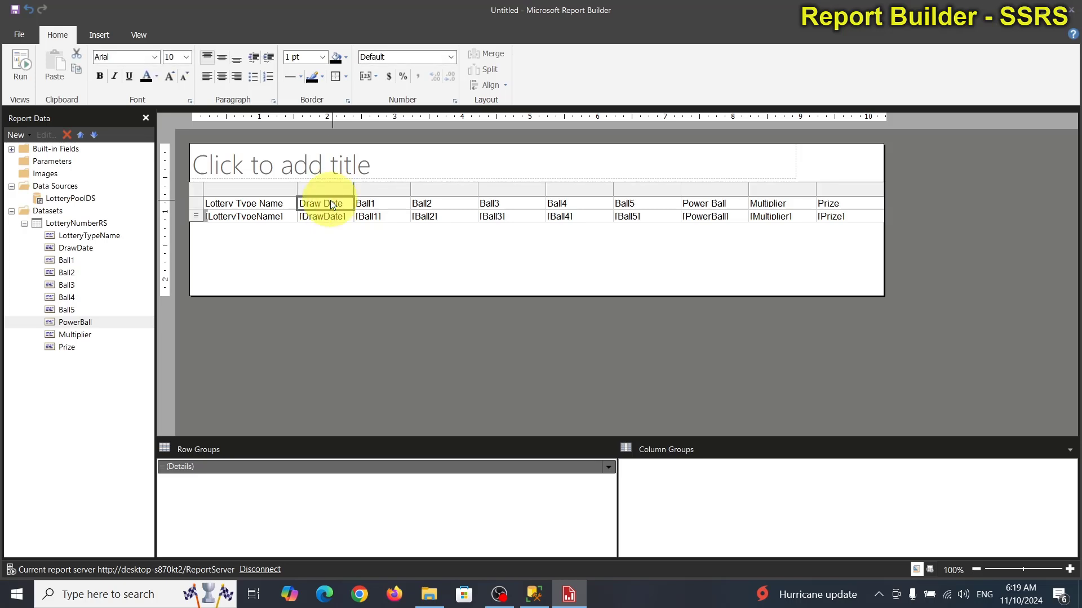
click(331, 191)
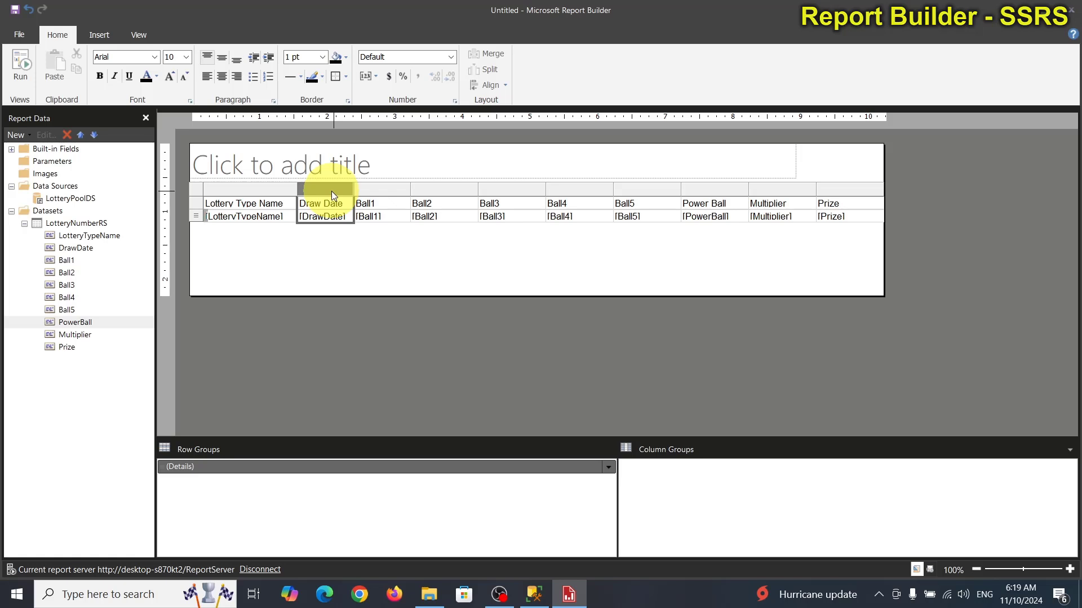
drag(331, 191, 763, 188)
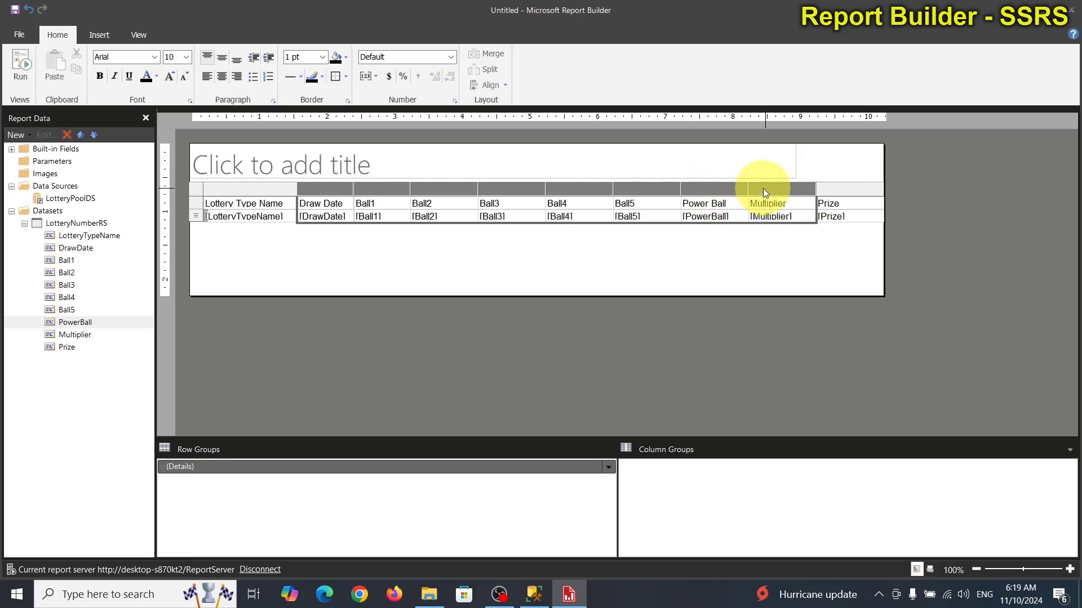
click(222, 80)
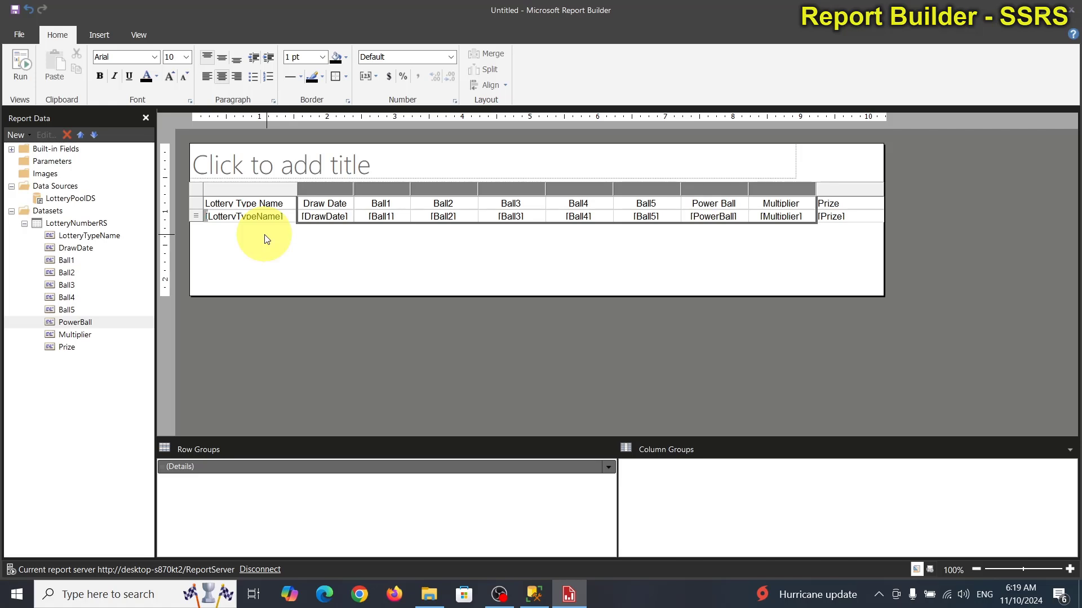
click(197, 203)
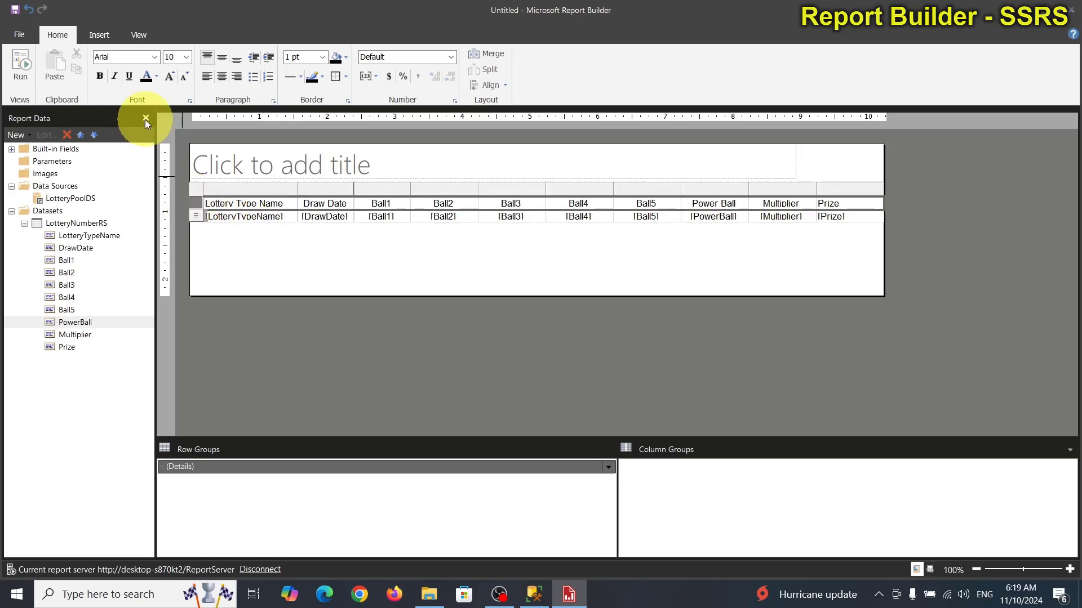
click(104, 80)
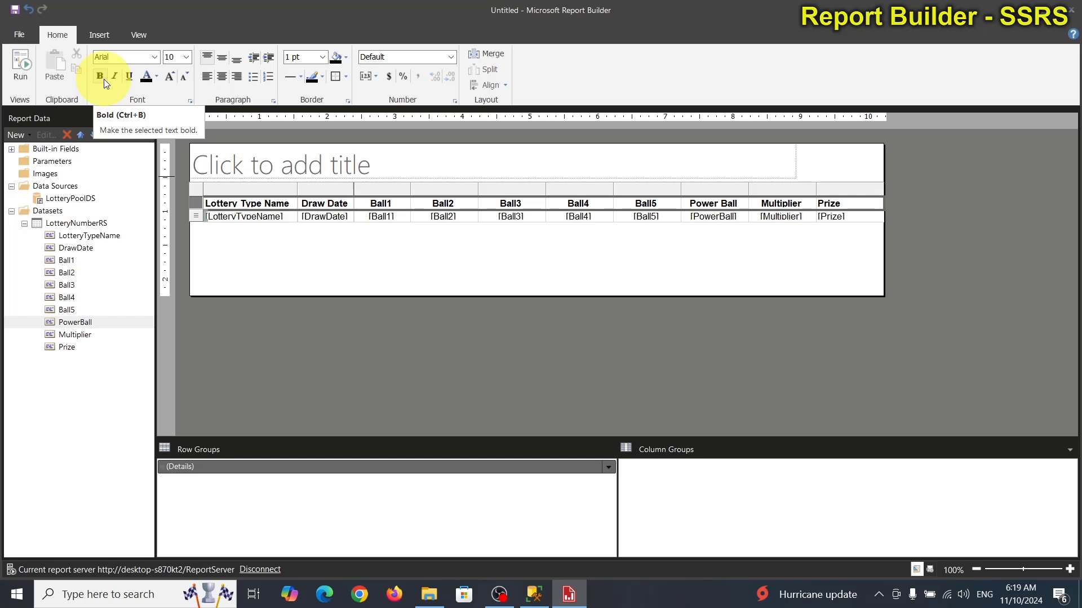
Step: Title the report 'North Carolina Lottery Number'
click(331, 161)
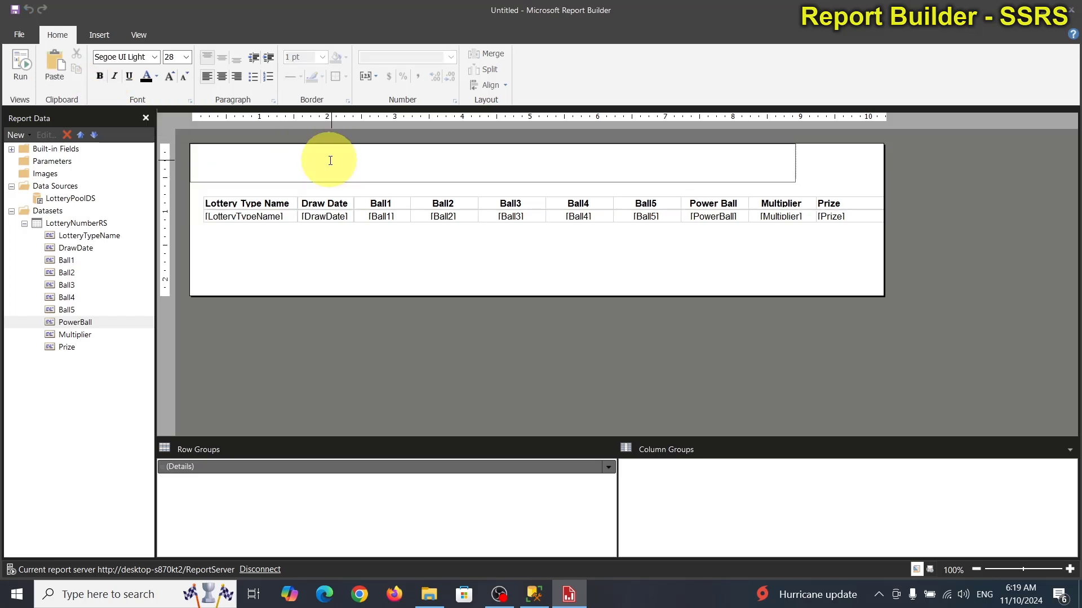
text(North Caro)
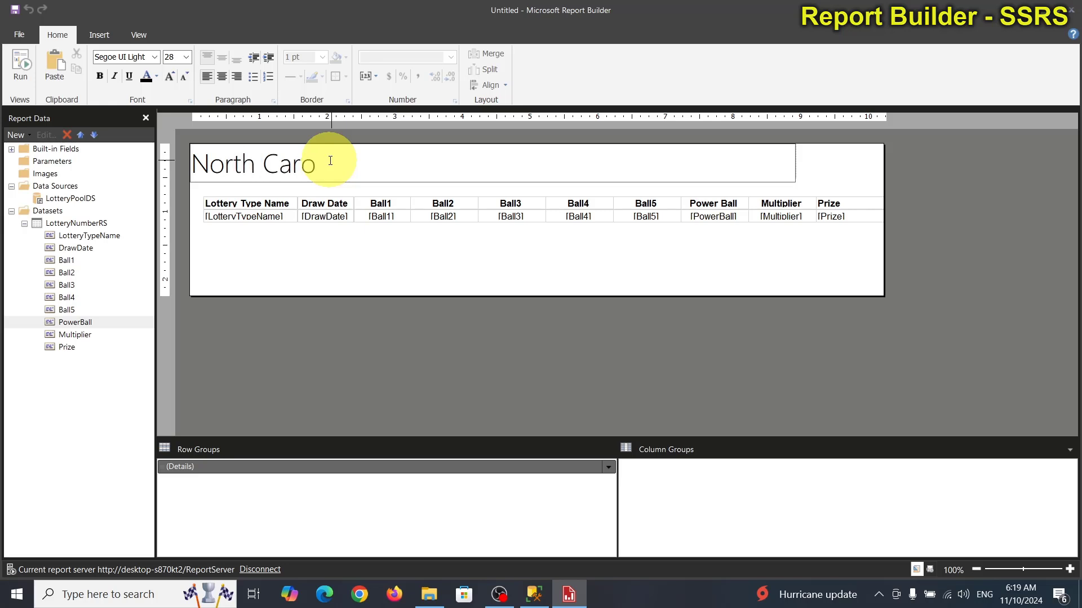
text(lina Lotter)
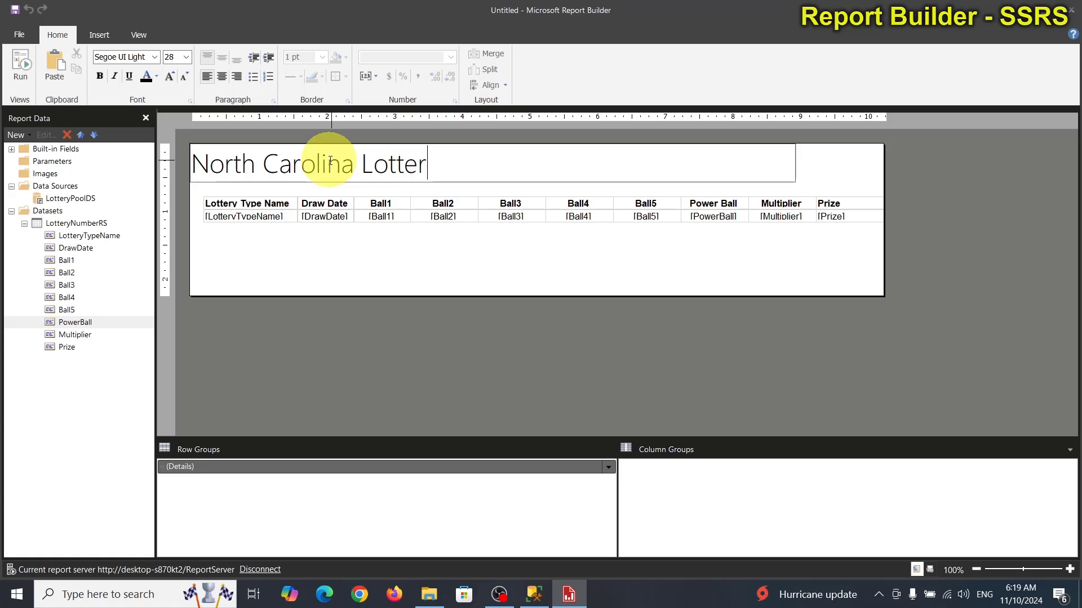
text(y Nu)
key(BackSpace)
text(Numb)
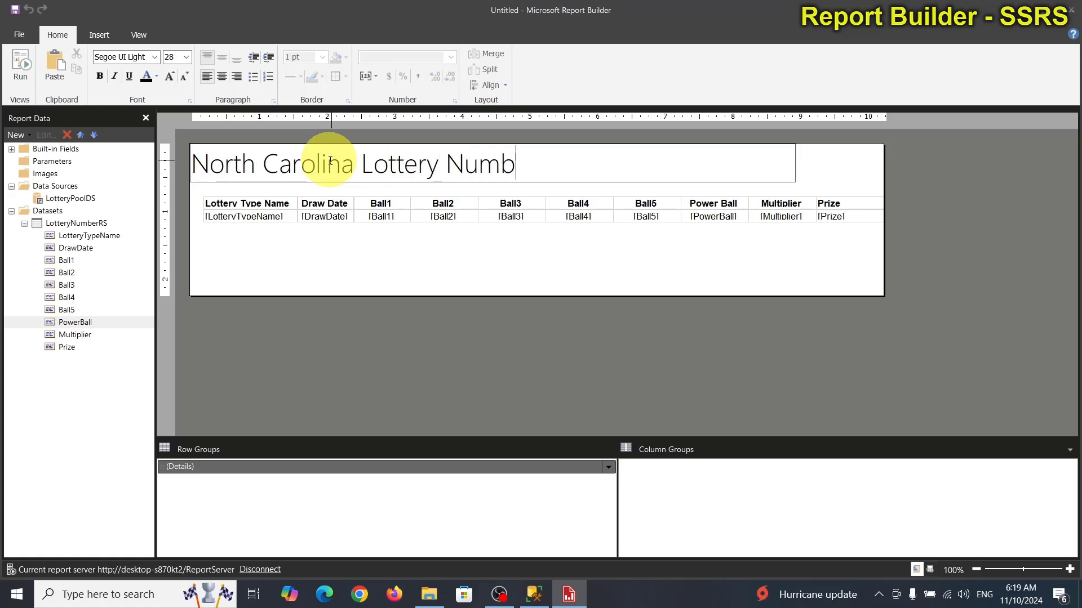
text(er)
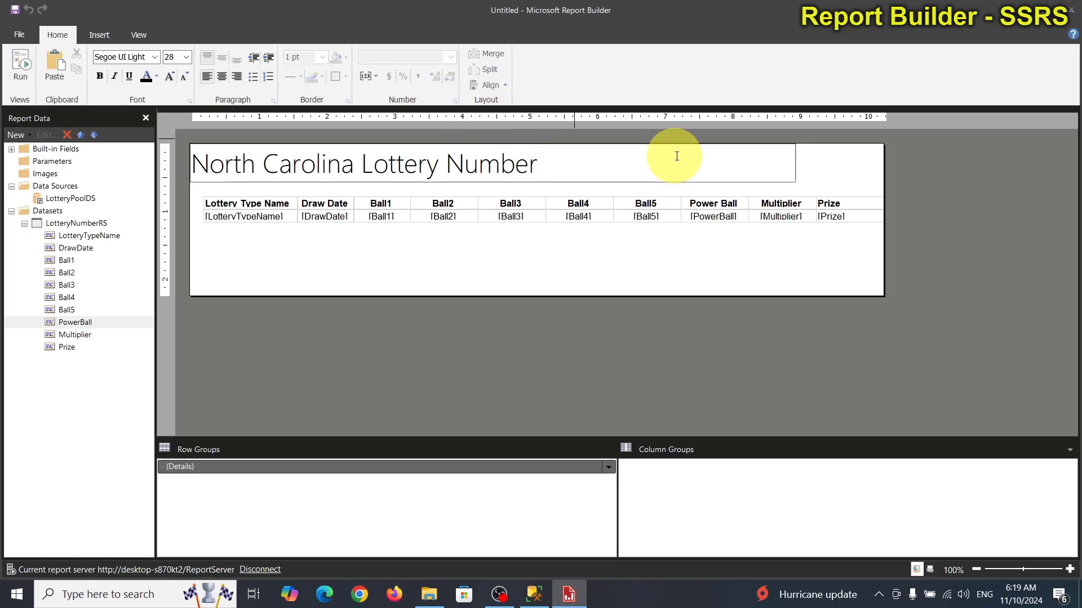
click(759, 265)
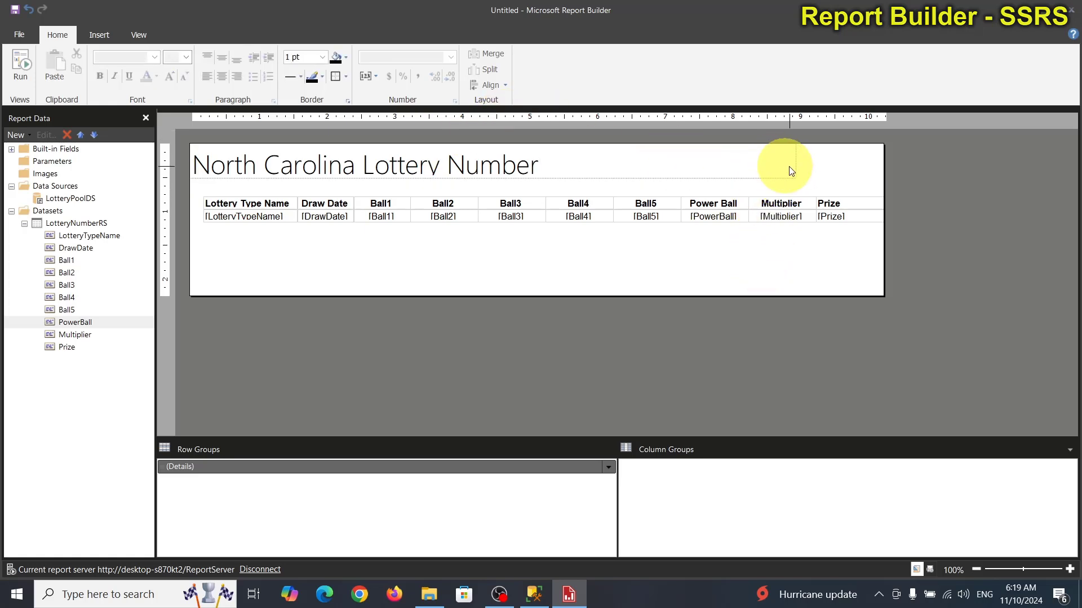
Step: Widen the title box to the report's right edge and shorten the body to just below the table
click(788, 167)
drag(797, 161, 882, 160)
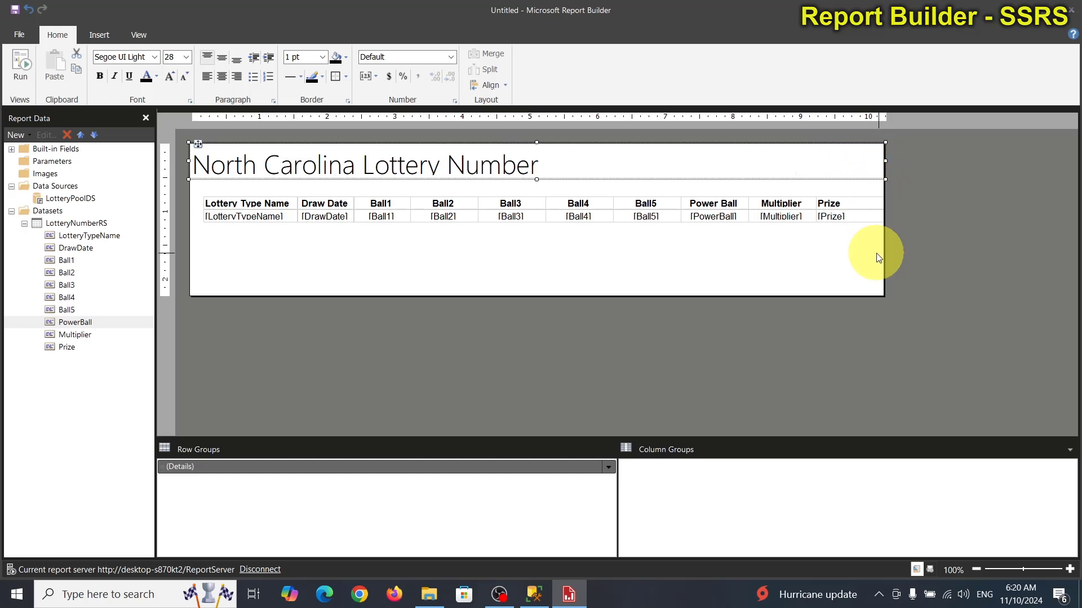
drag(591, 296, 585, 235)
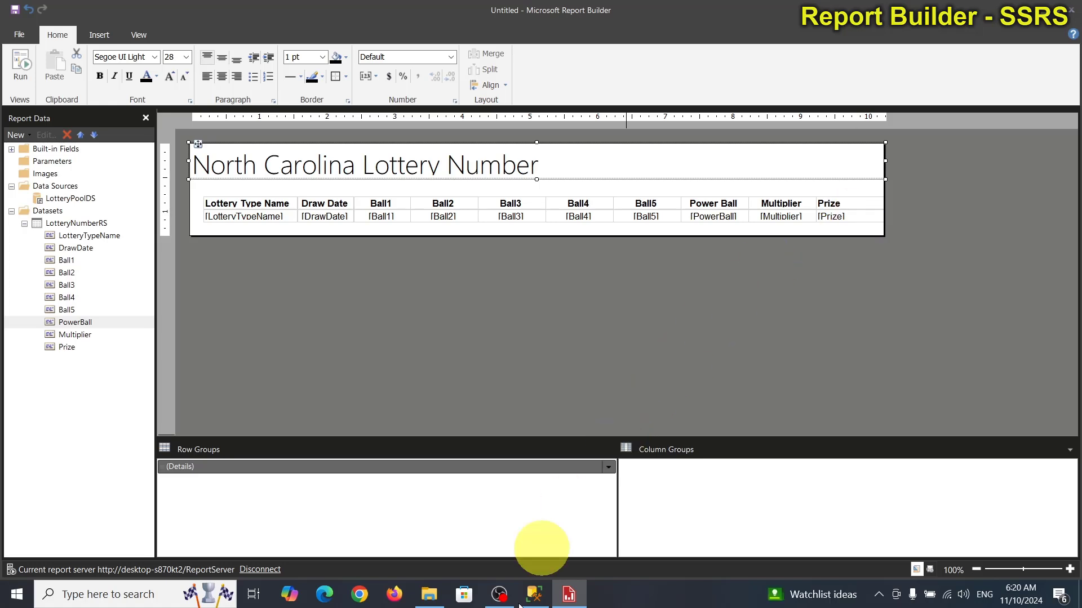
click(536, 601)
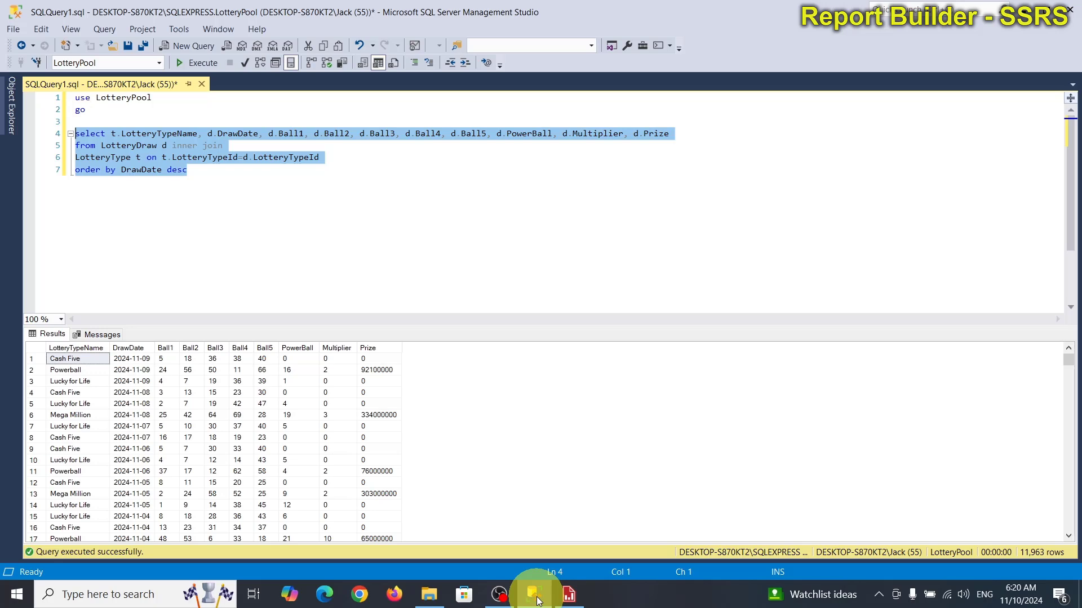
click(536, 601)
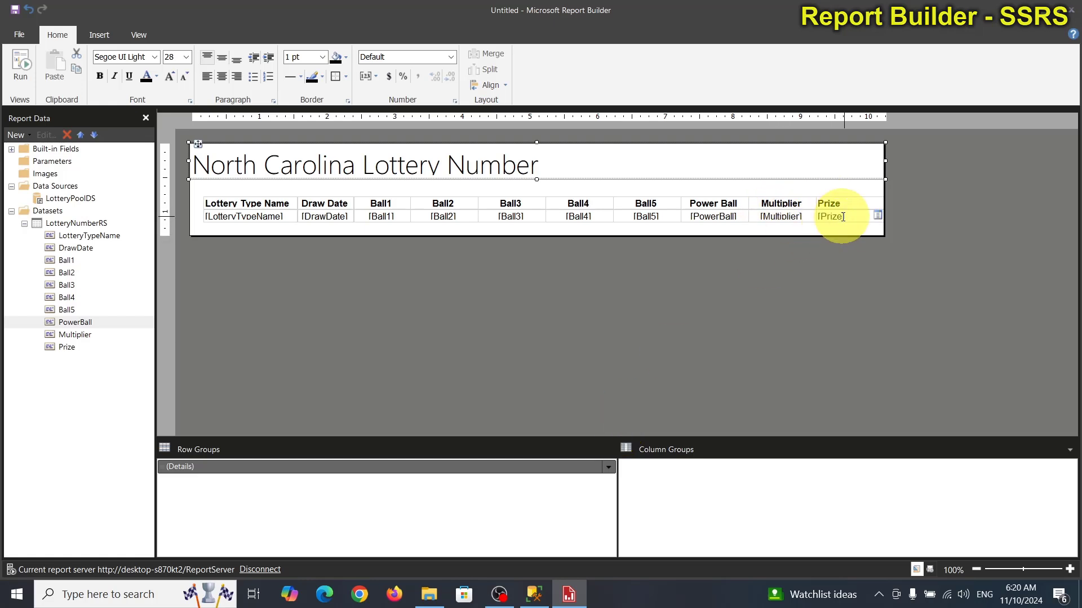
Step: Format the Prize values as currency and widen the report body slightly to the right
click(860, 215)
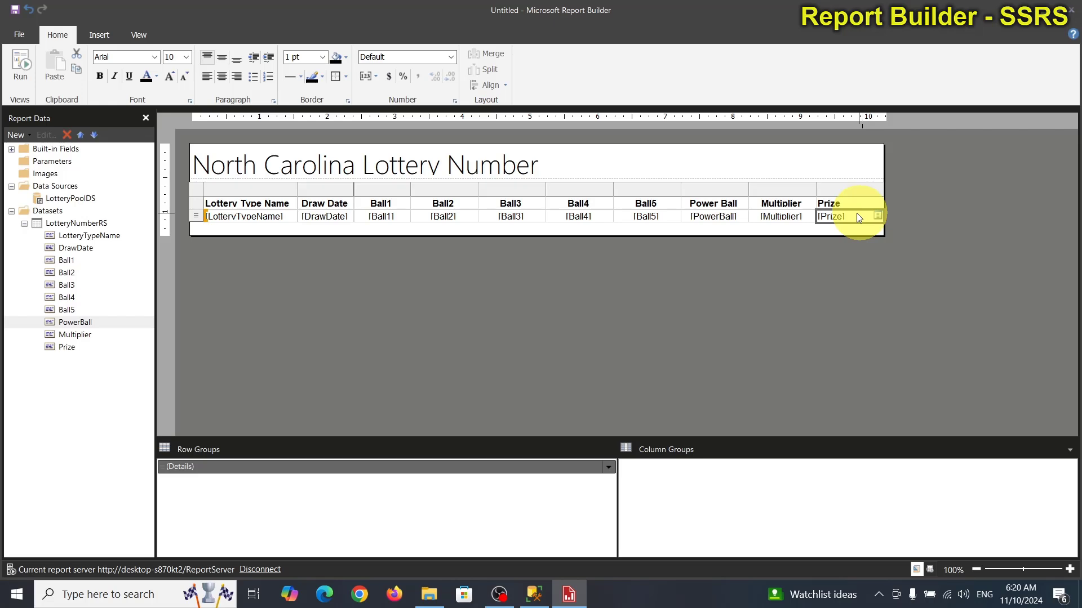
click(451, 57)
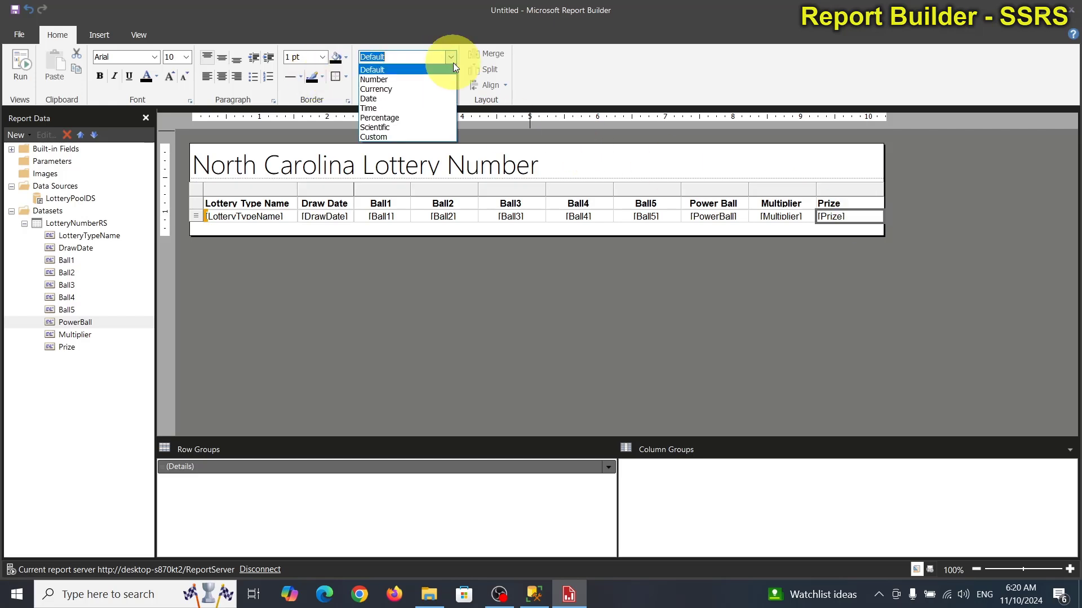
click(383, 86)
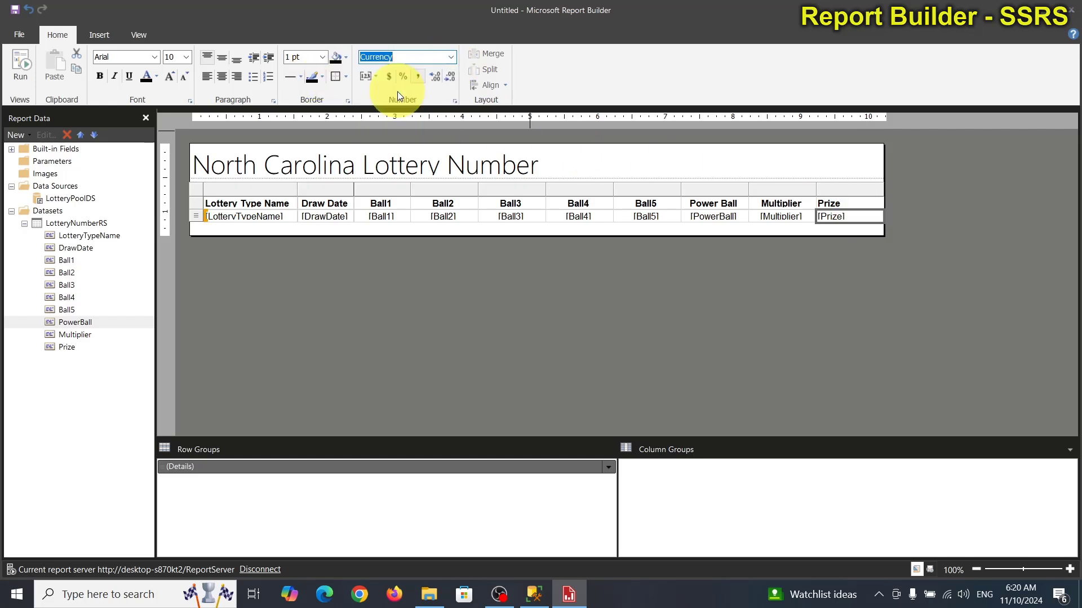
drag(884, 166, 901, 160)
click(877, 166)
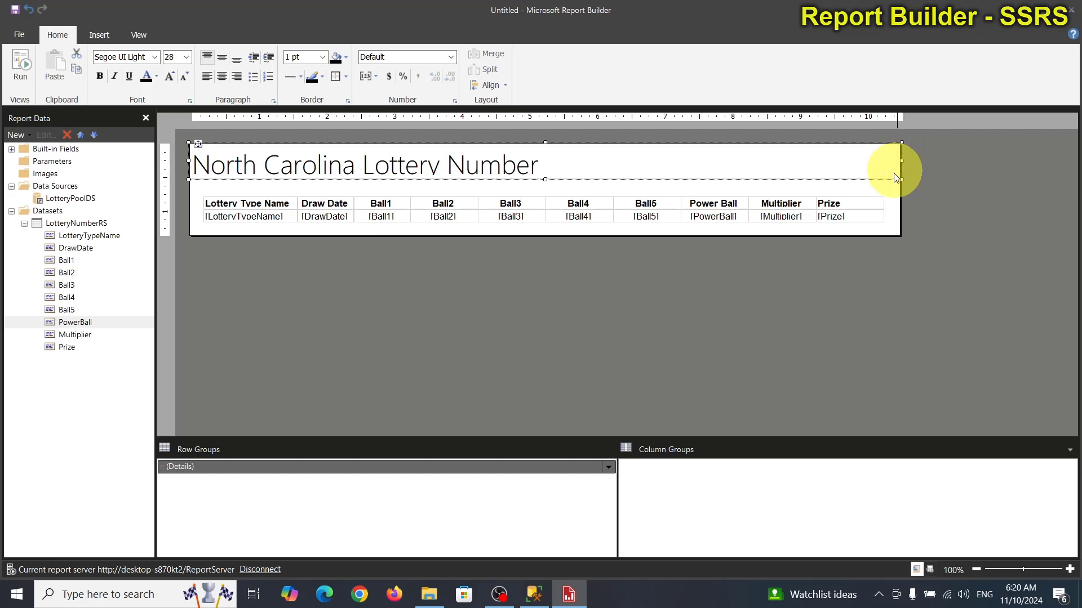
Step: Widen the Prize column and right-align its header and values
click(868, 204)
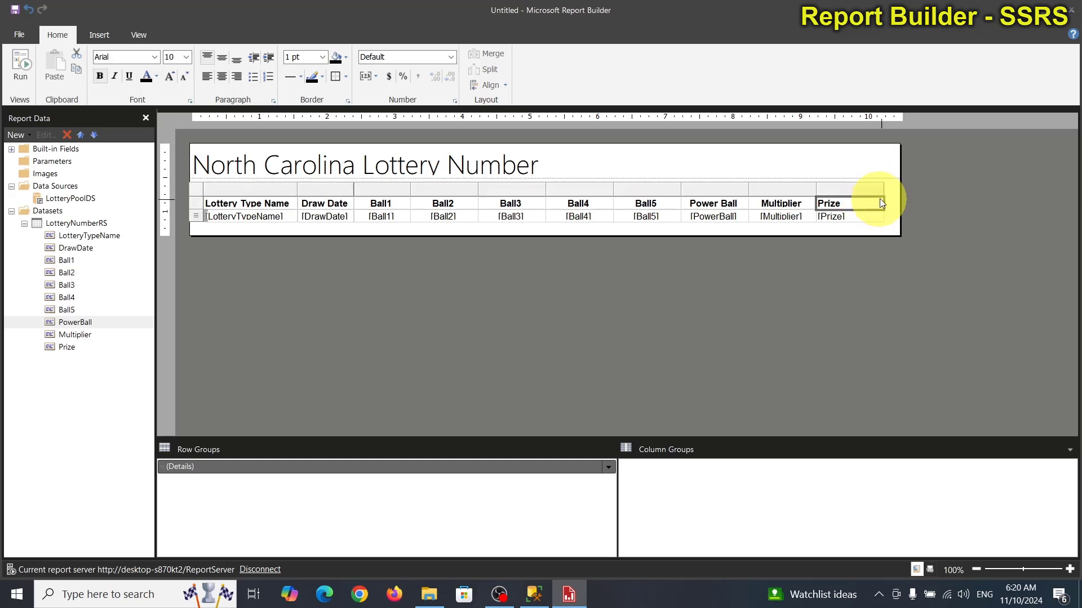
drag(882, 188, 900, 188)
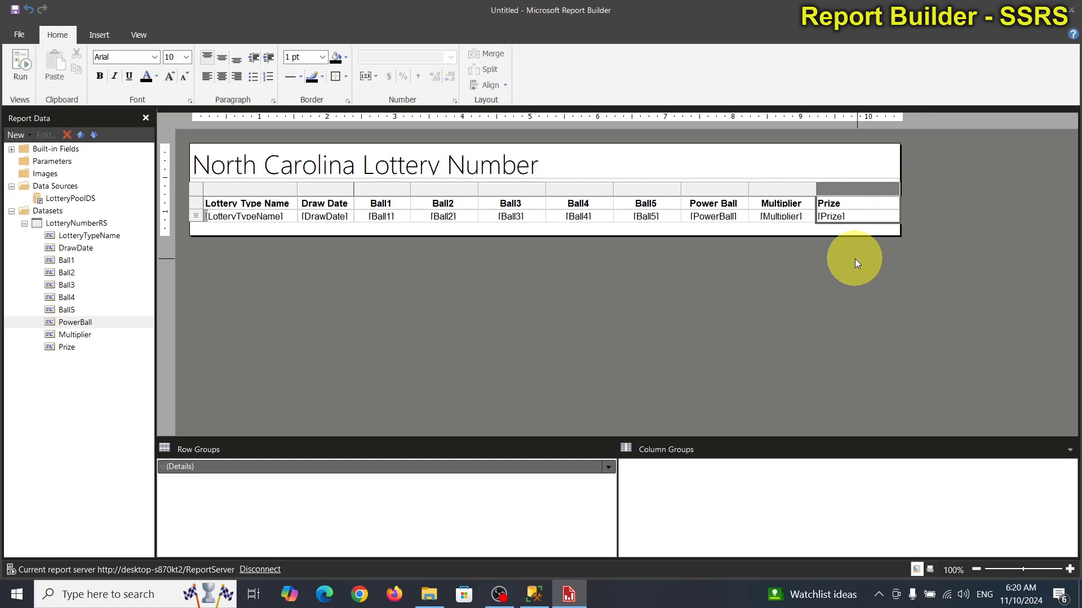
click(234, 79)
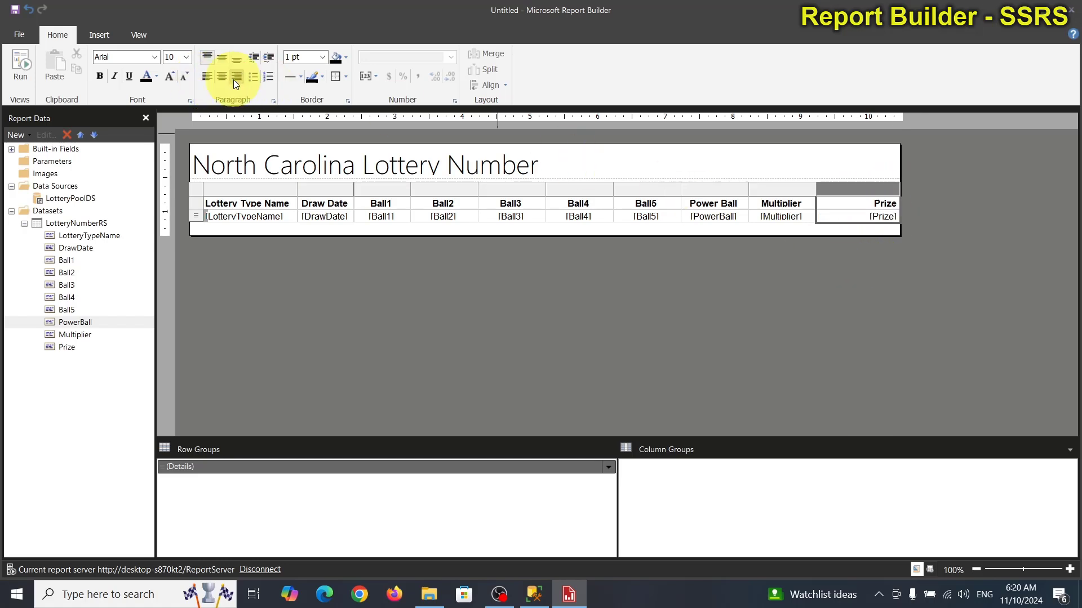
Step: Center and bold the North Carolina Lottery Number title and change its font to Arial
click(286, 258)
click(405, 170)
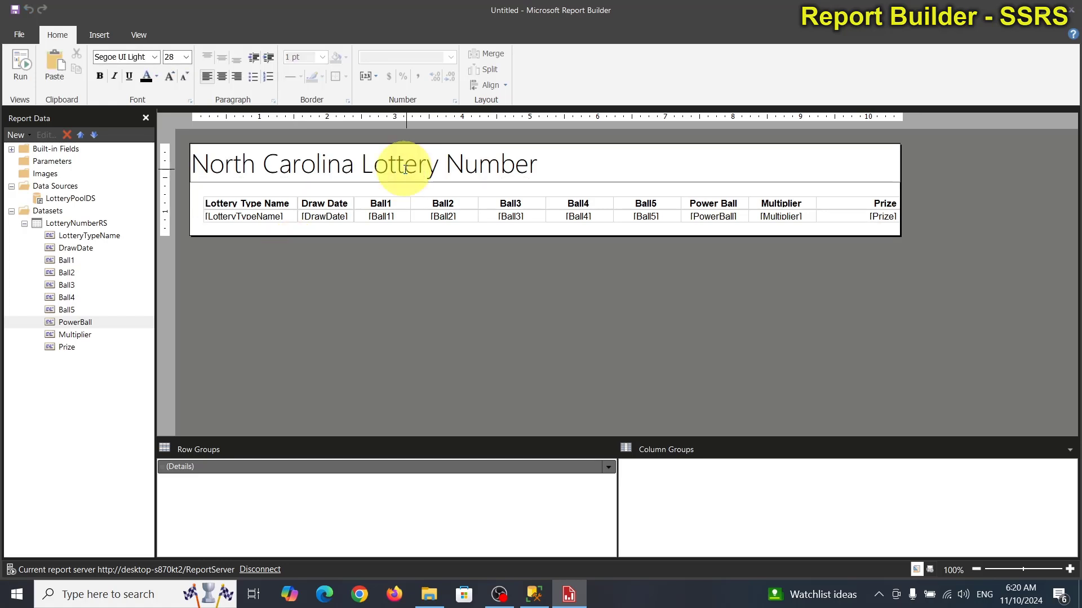
click(226, 83)
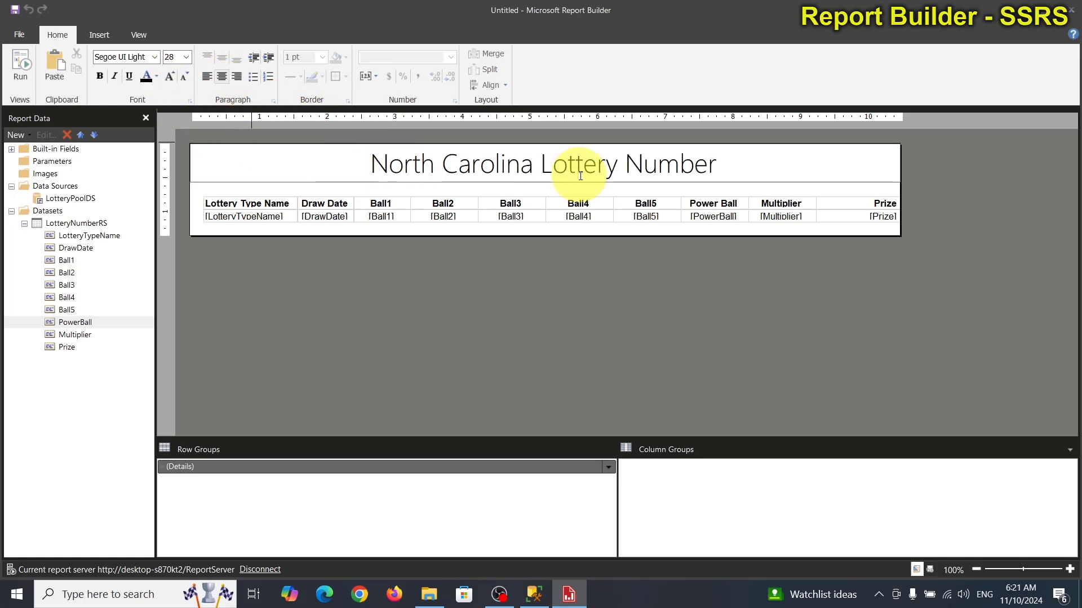
click(568, 289)
click(877, 170)
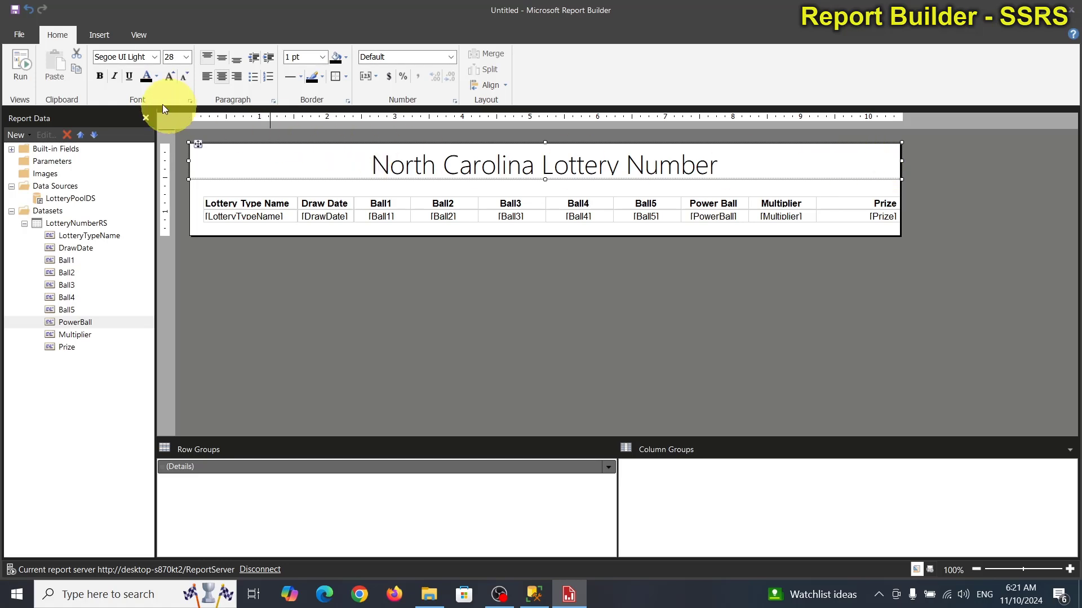
click(100, 78)
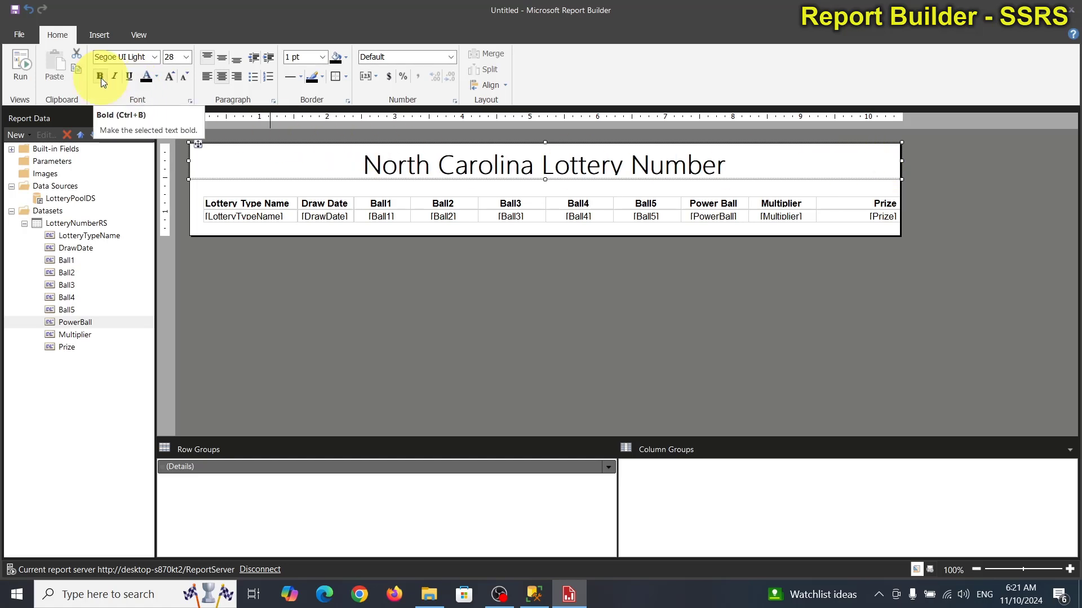
click(156, 61)
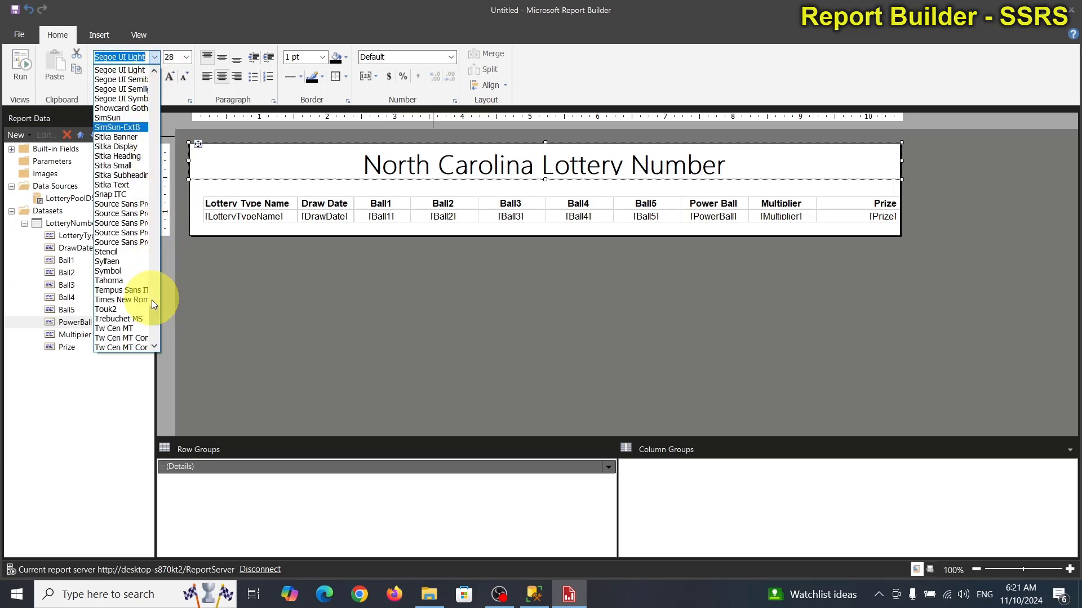
drag(151, 300, 153, 74)
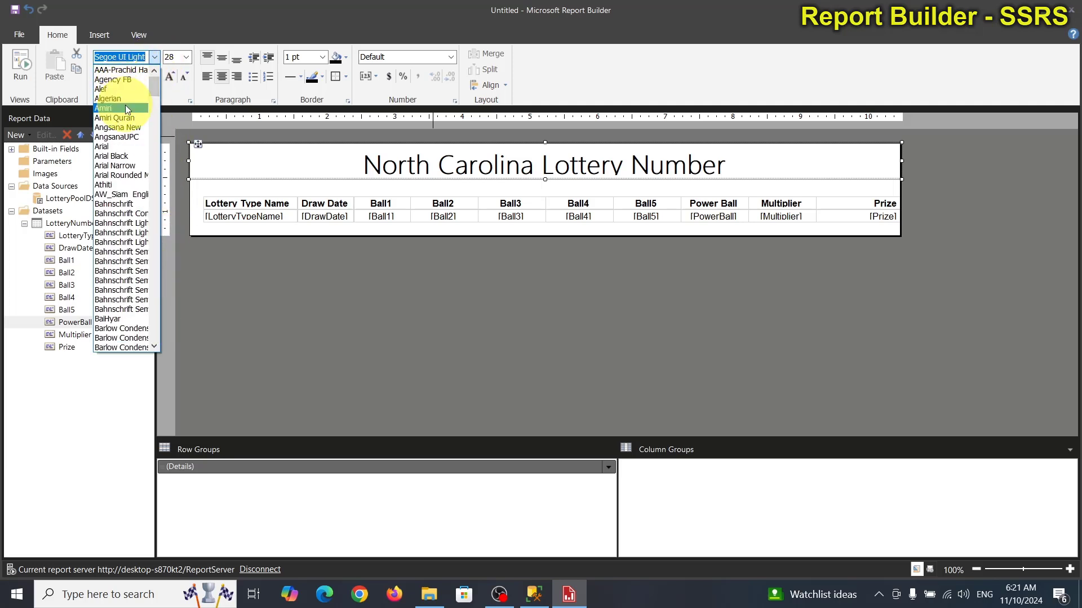
click(122, 148)
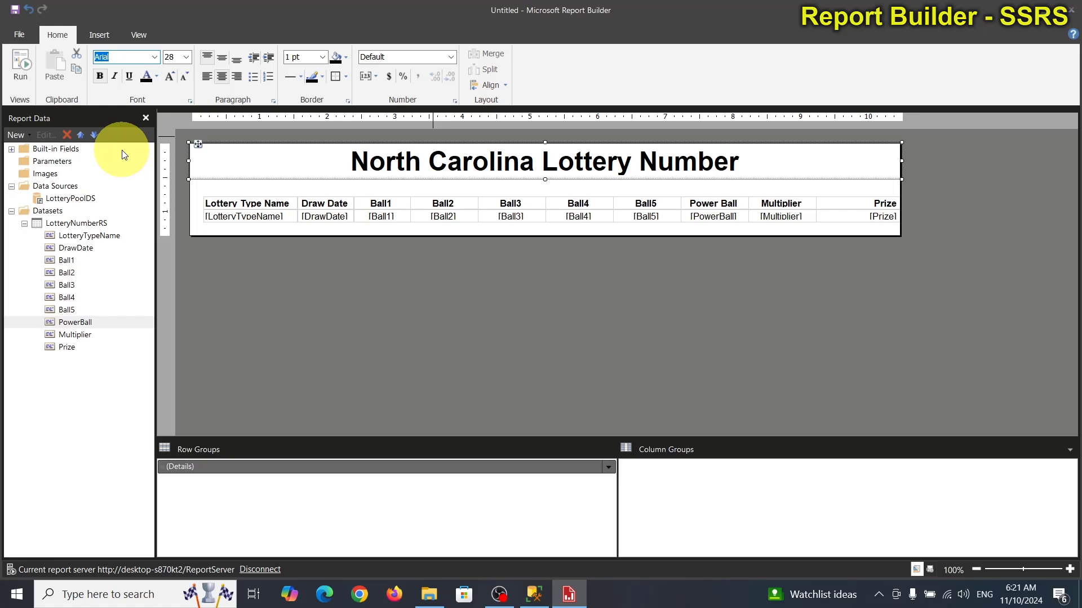
click(479, 284)
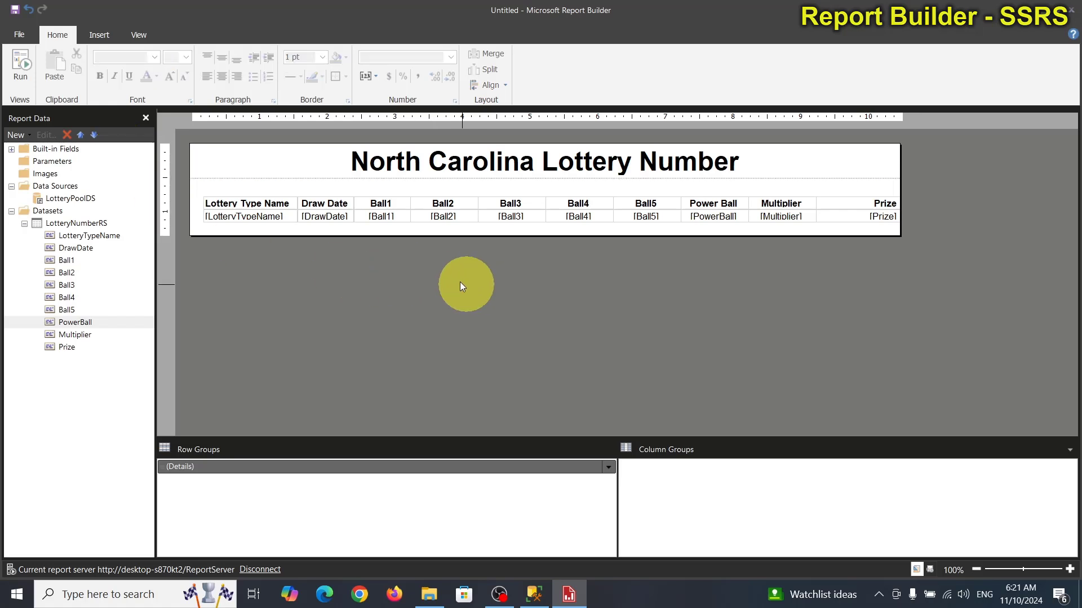
click(26, 62)
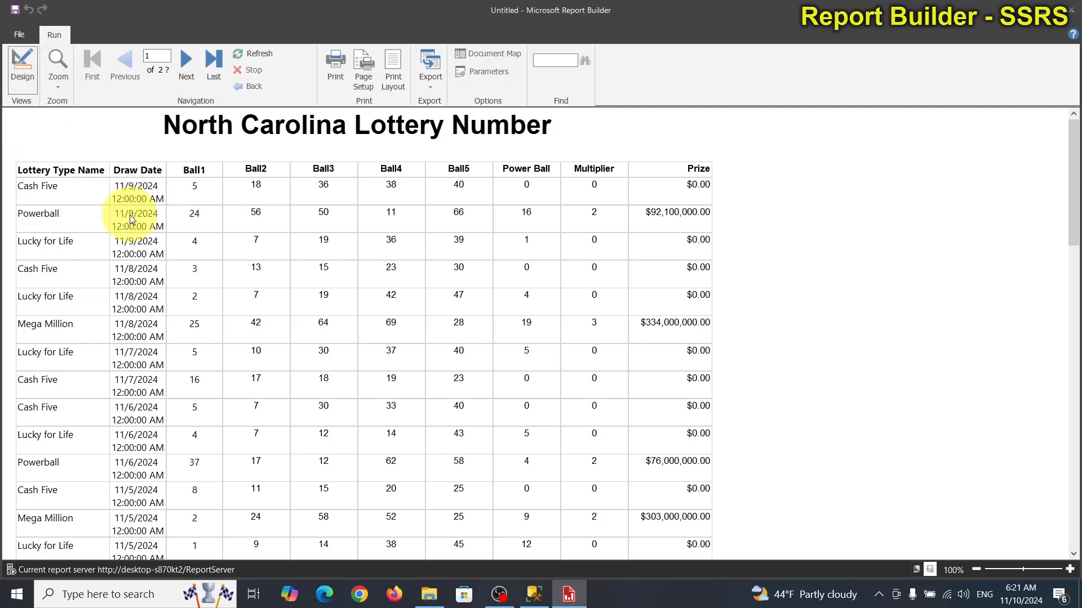
click(22, 59)
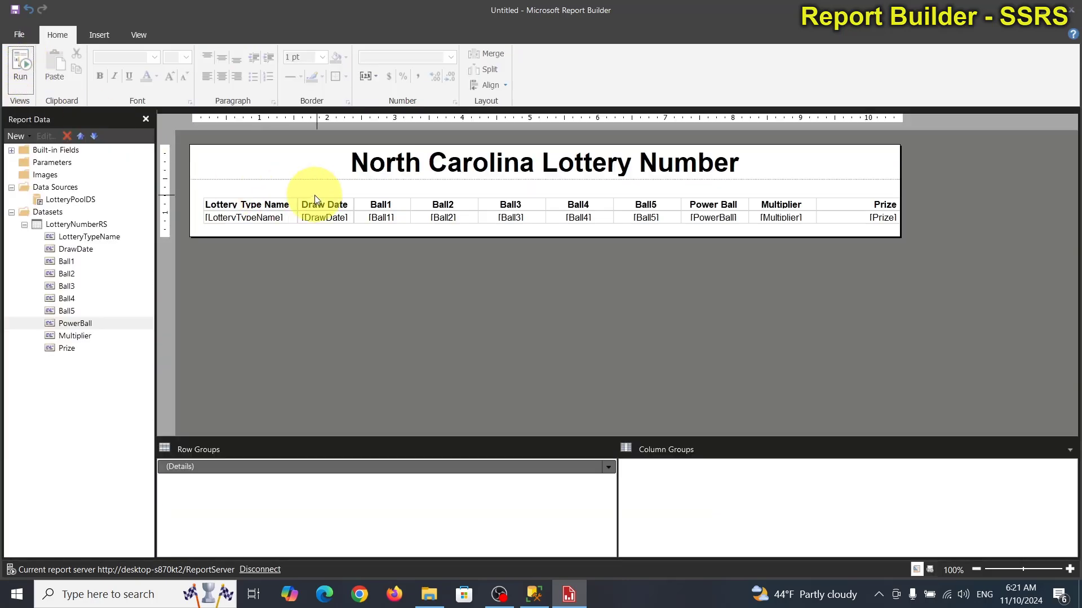
Step: Format the Draw Date values as dates only
click(324, 216)
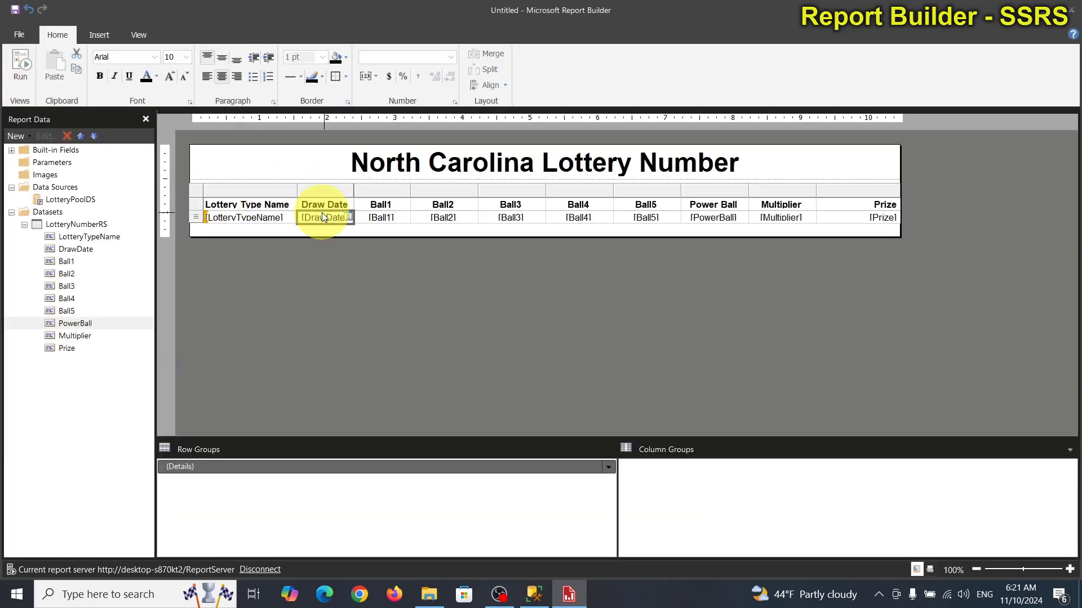
click(451, 57)
click(425, 96)
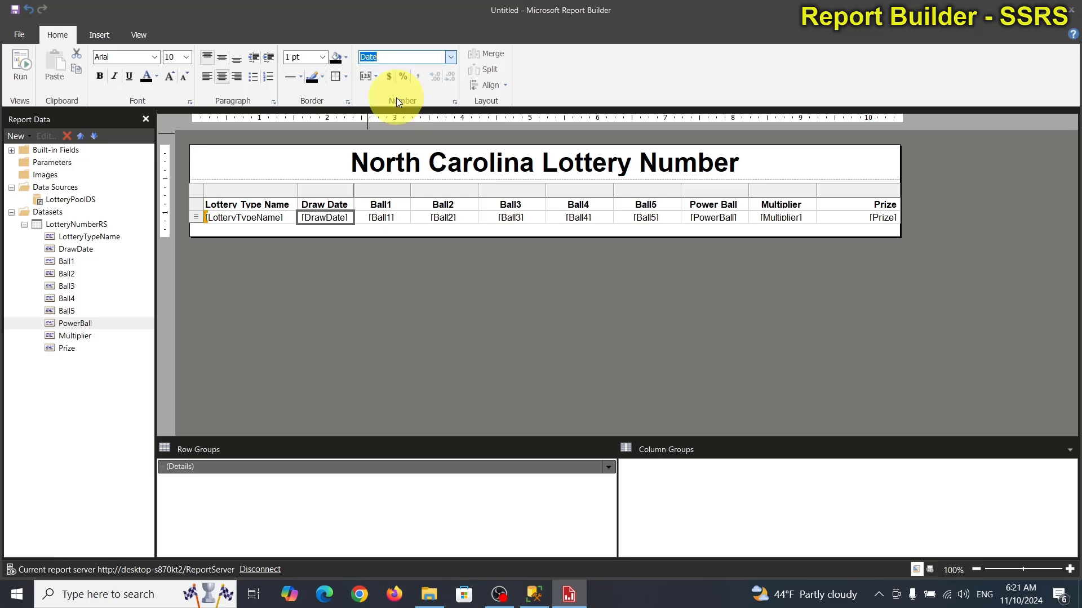
Step: Run the report and page through the preview to page 2
click(20, 66)
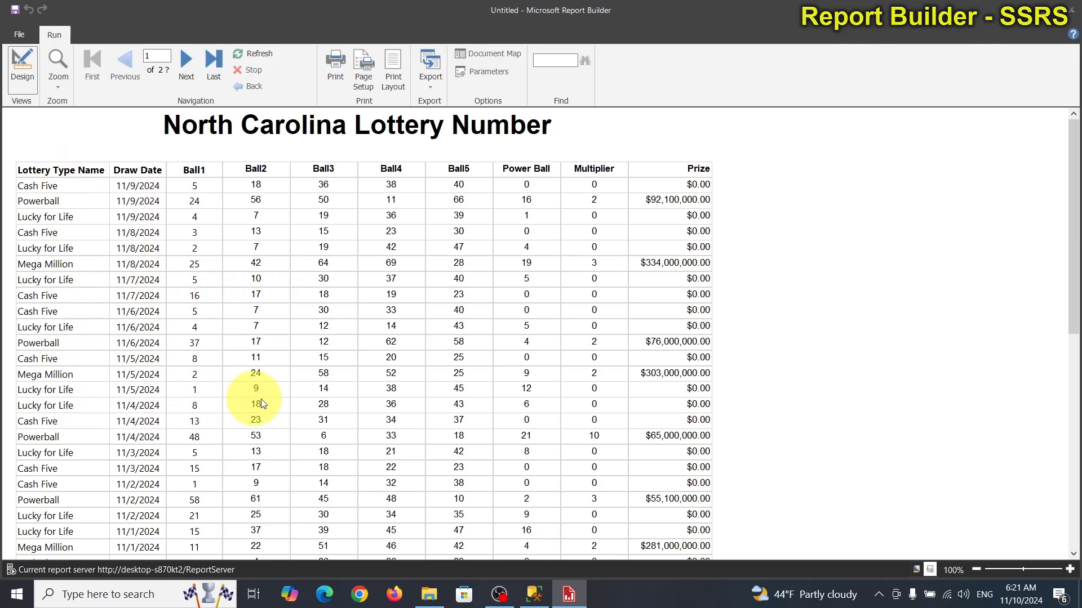
scroll(286, 396, down, 1)
scroll(287, 392, down, 15)
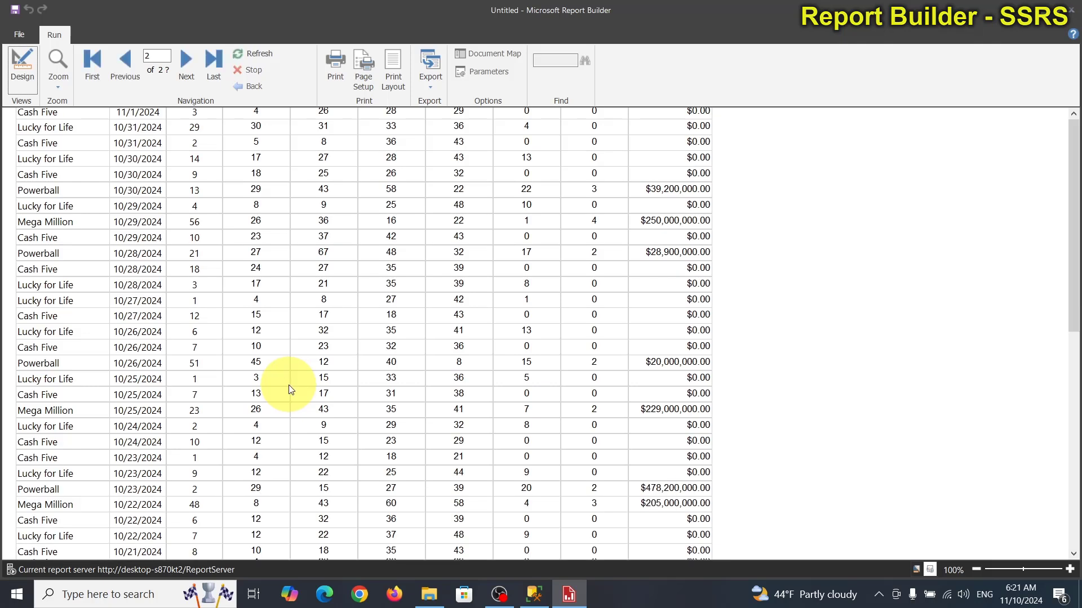
scroll(289, 389, up, 15)
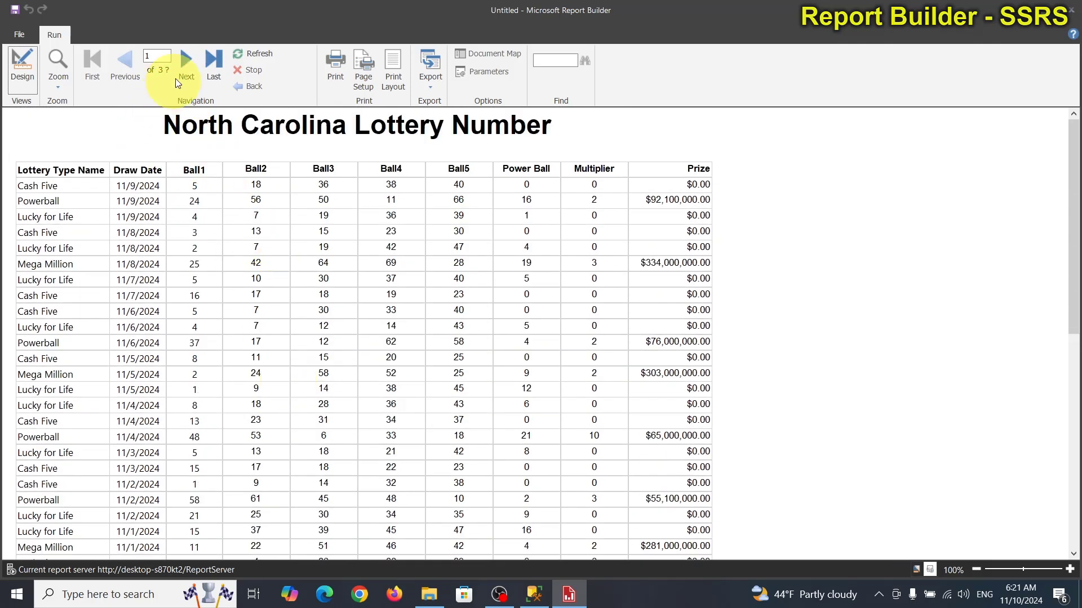
click(188, 57)
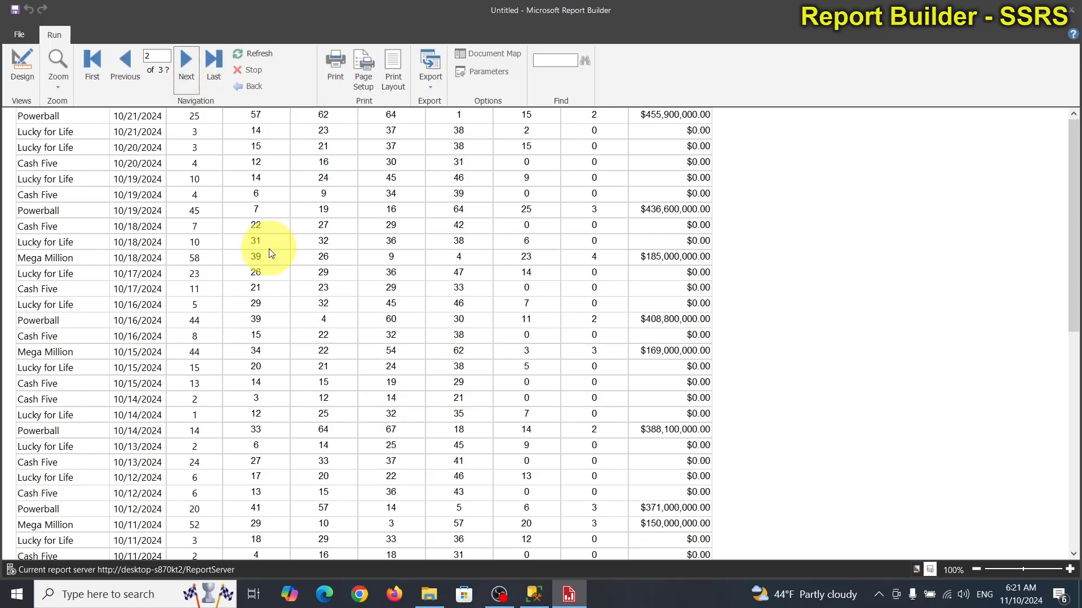
scroll(220, 209, up, 3)
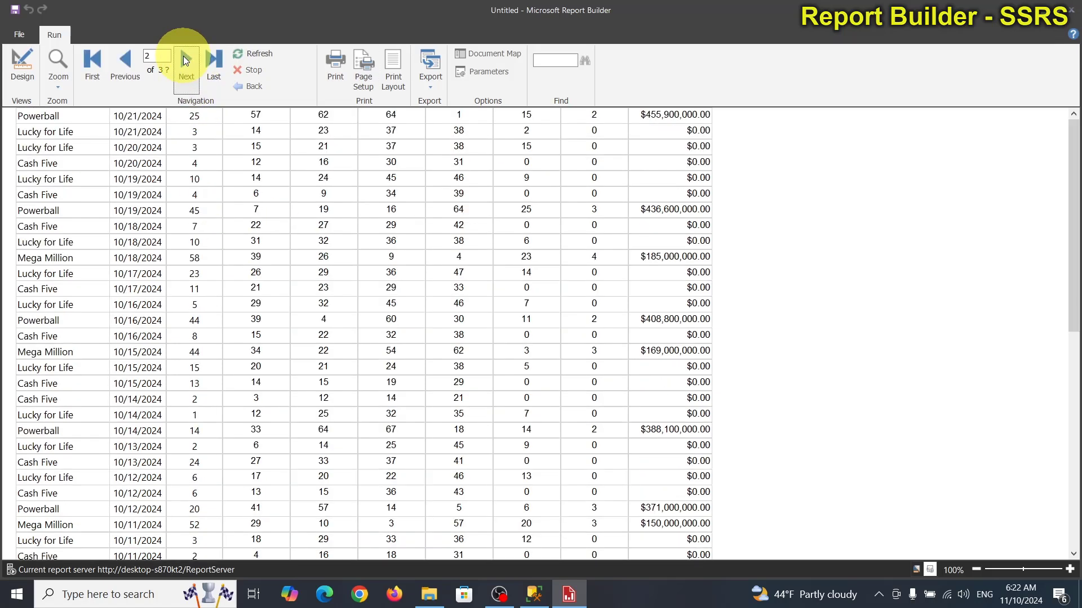
Step: Return to design view and save over LotteryNumber.rdl in C:\SSRS Reports
click(24, 56)
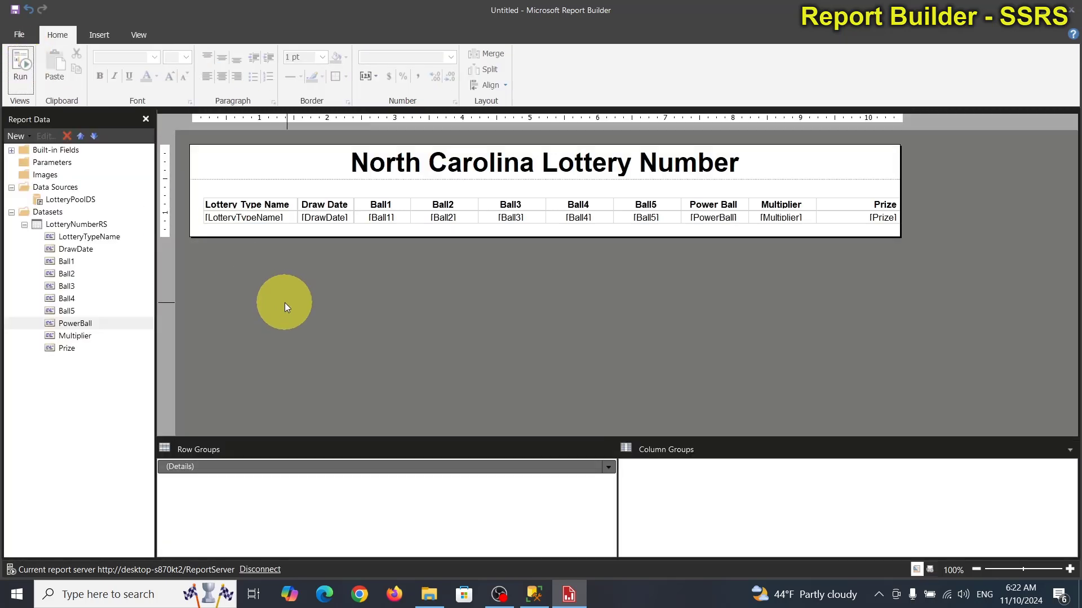
click(15, 10)
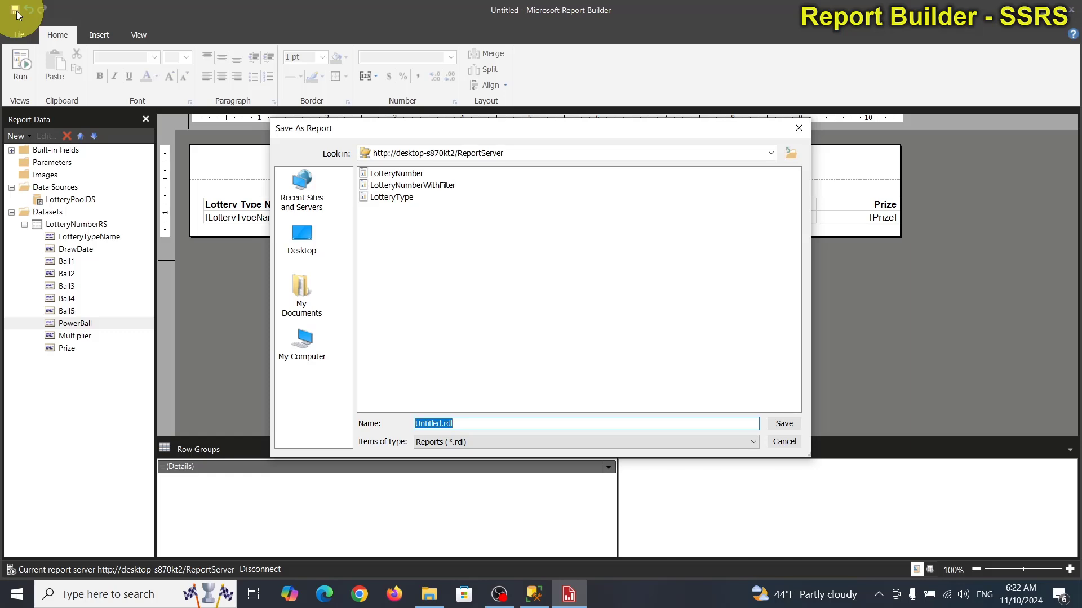
click(313, 352)
double_click(374, 173)
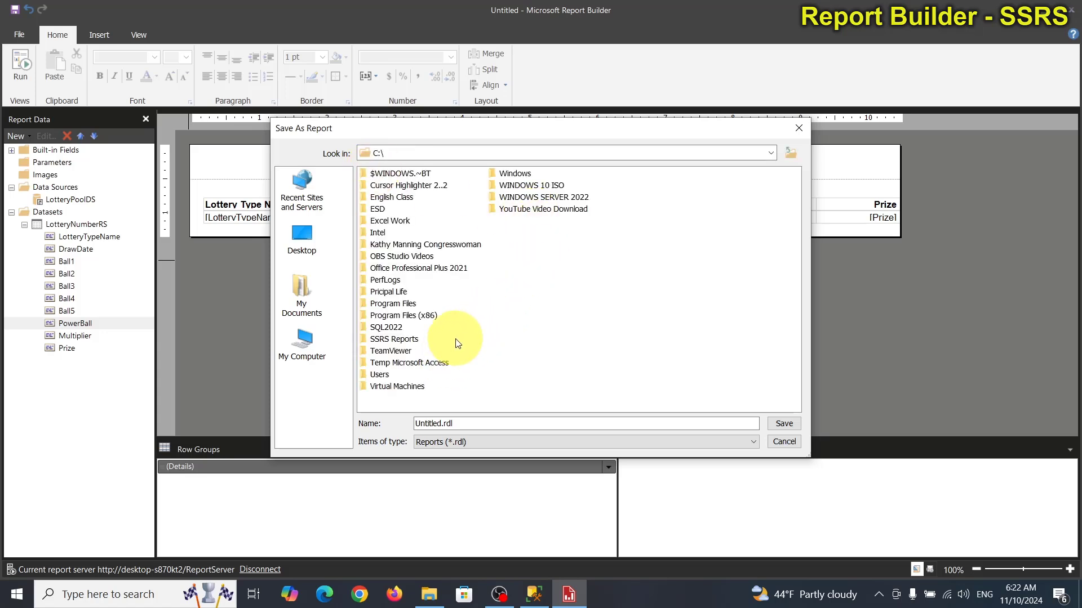
double_click(409, 340)
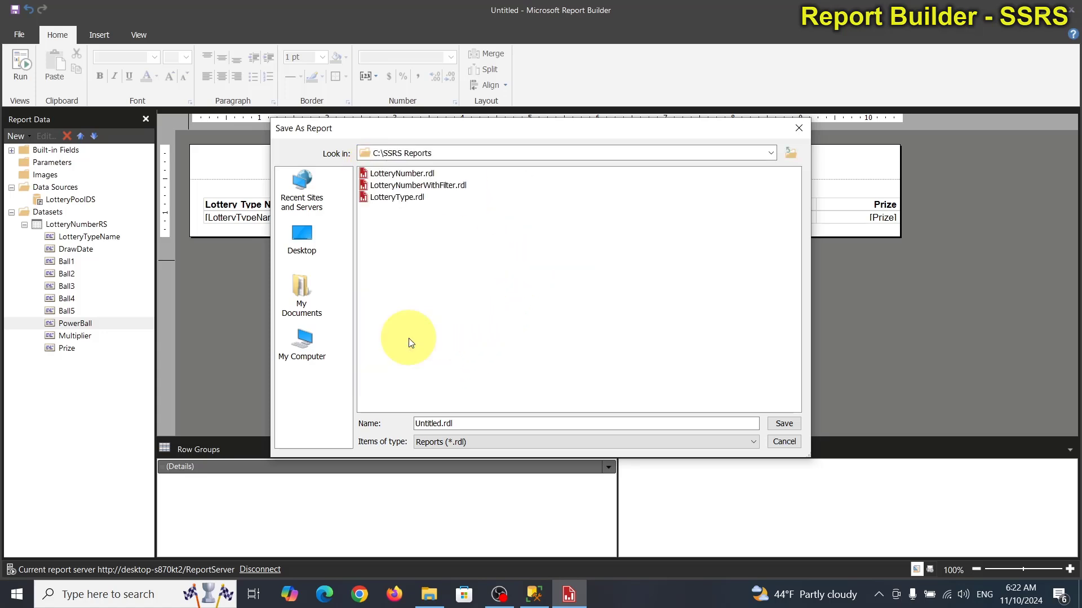
click(410, 176)
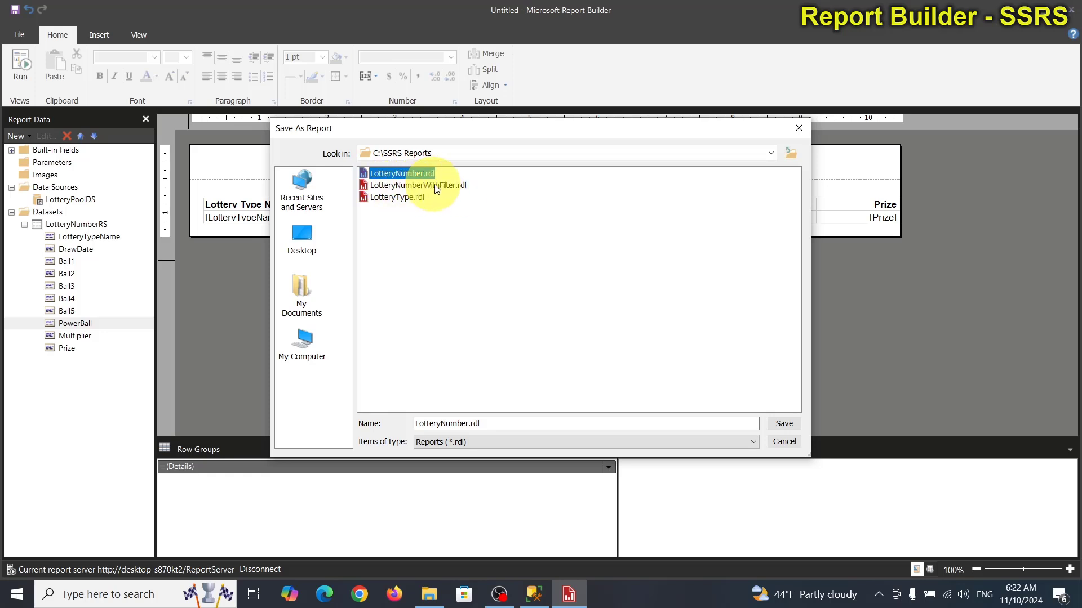
click(782, 427)
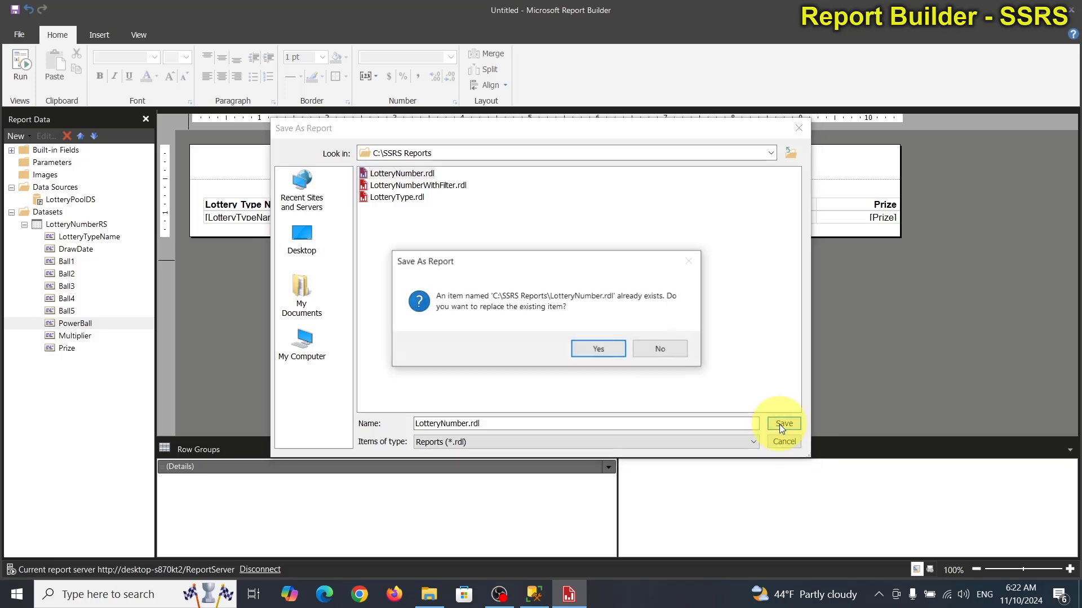
click(606, 348)
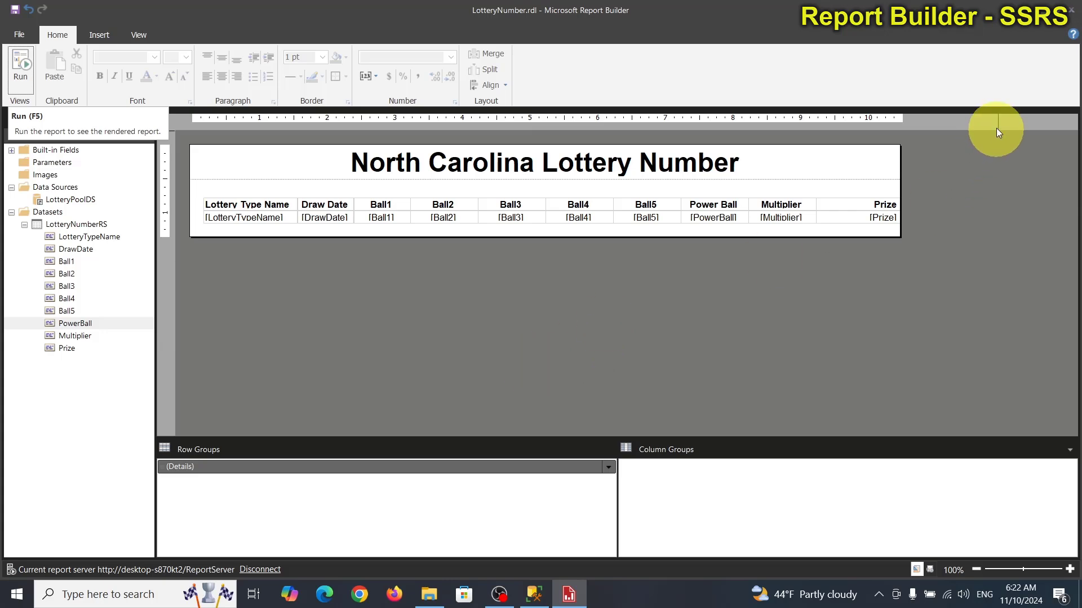
Step: Minimize Report Builder and File Explorer and launch the Reporting Services portal from the desktop shortcut
click(1043, 20)
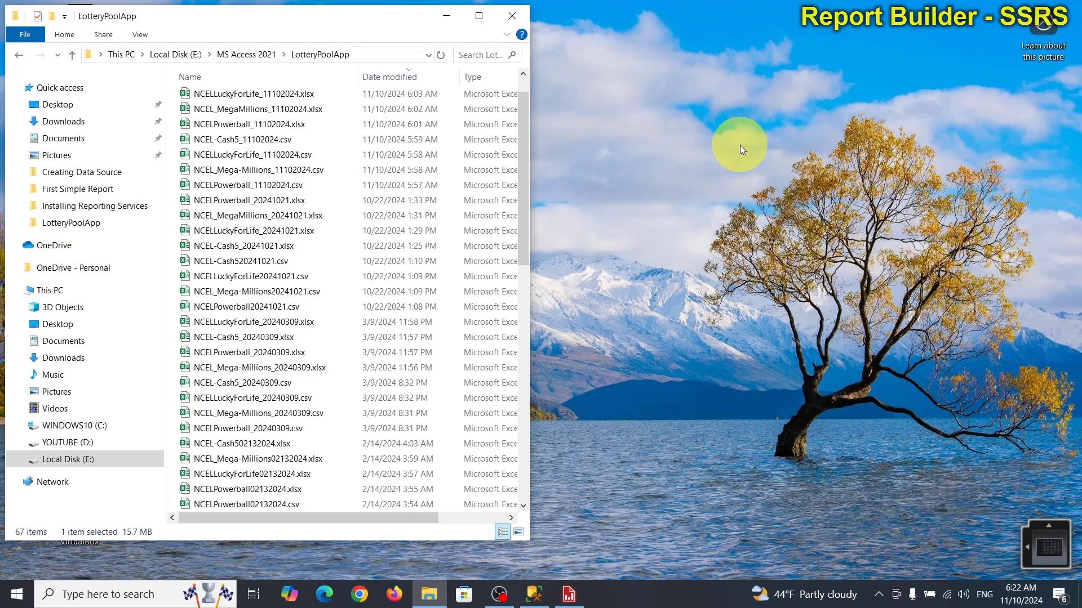
click(444, 17)
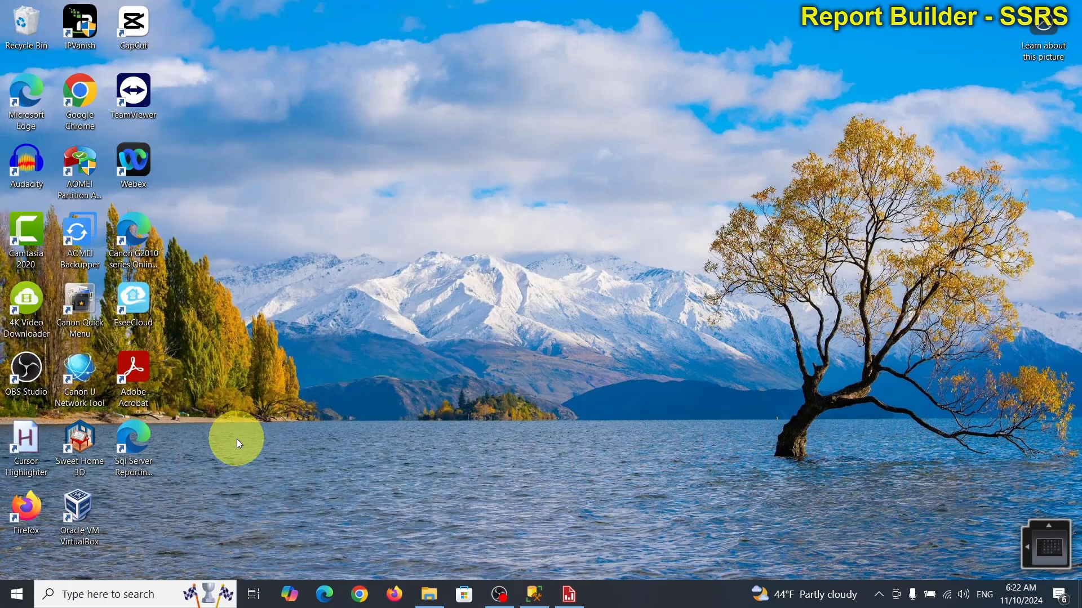
double_click(145, 435)
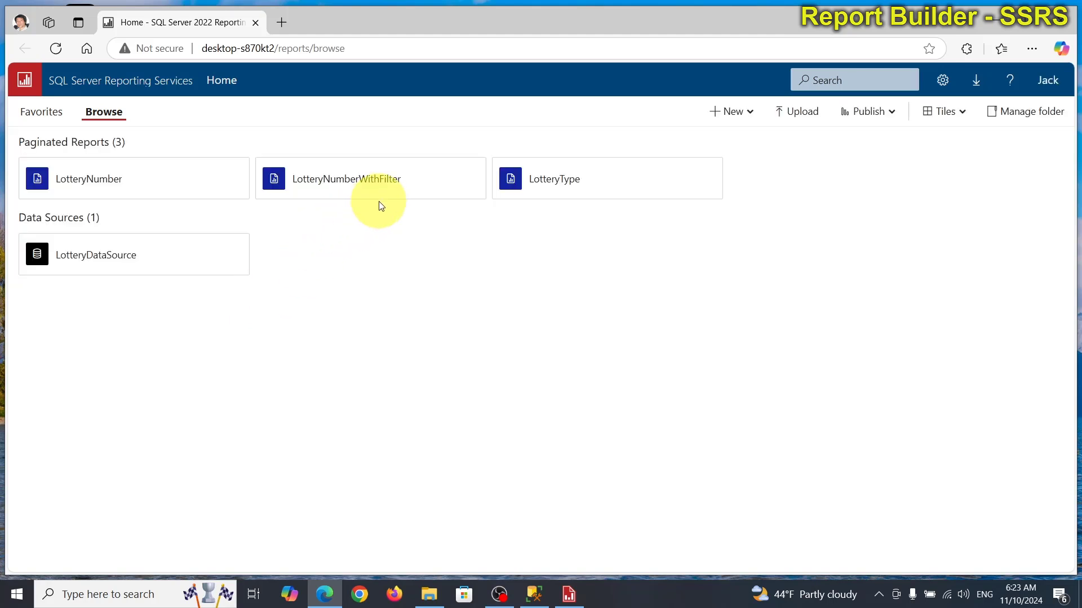
Step: Delete the LotteryNumber report from the portal and confirm the deletion
mouse_move(102, 193)
click(204, 180)
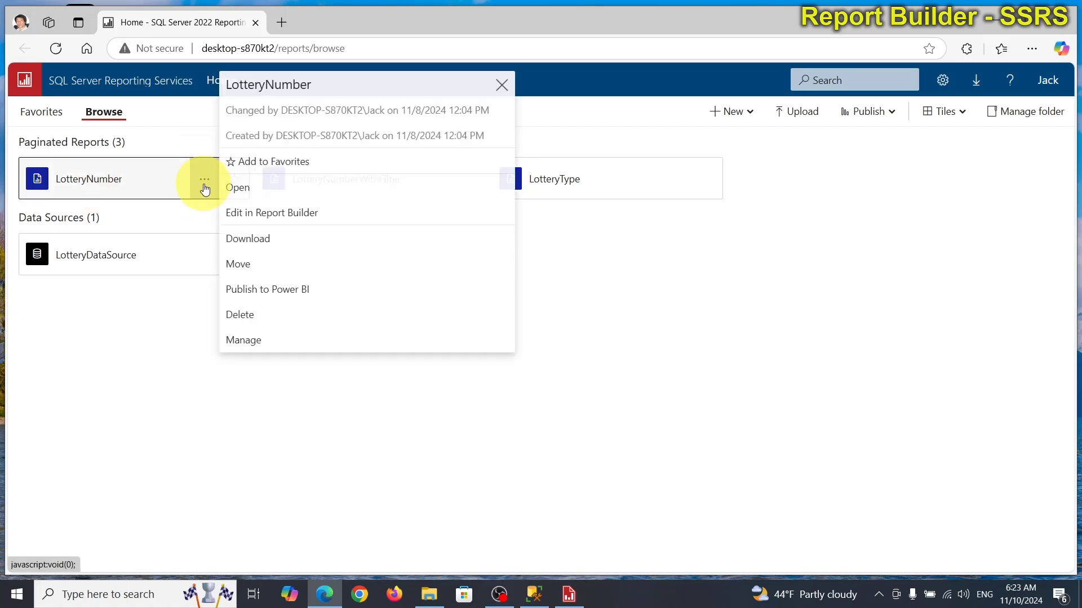
click(252, 315)
click(617, 261)
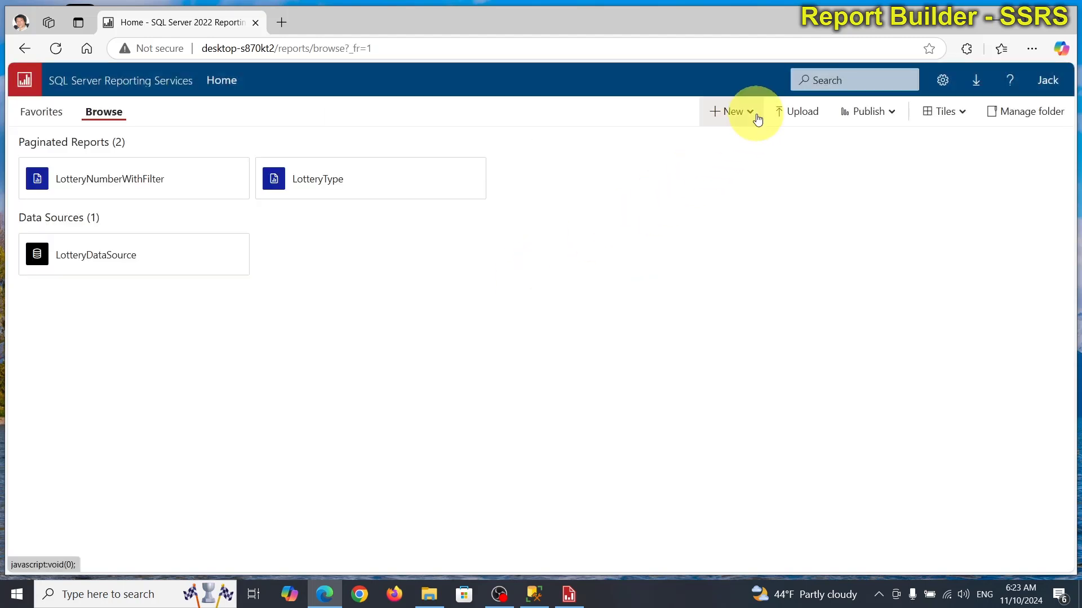
Step: Save the report as LotteryNumber.rdl into the ReportServer folder on the report server
click(568, 594)
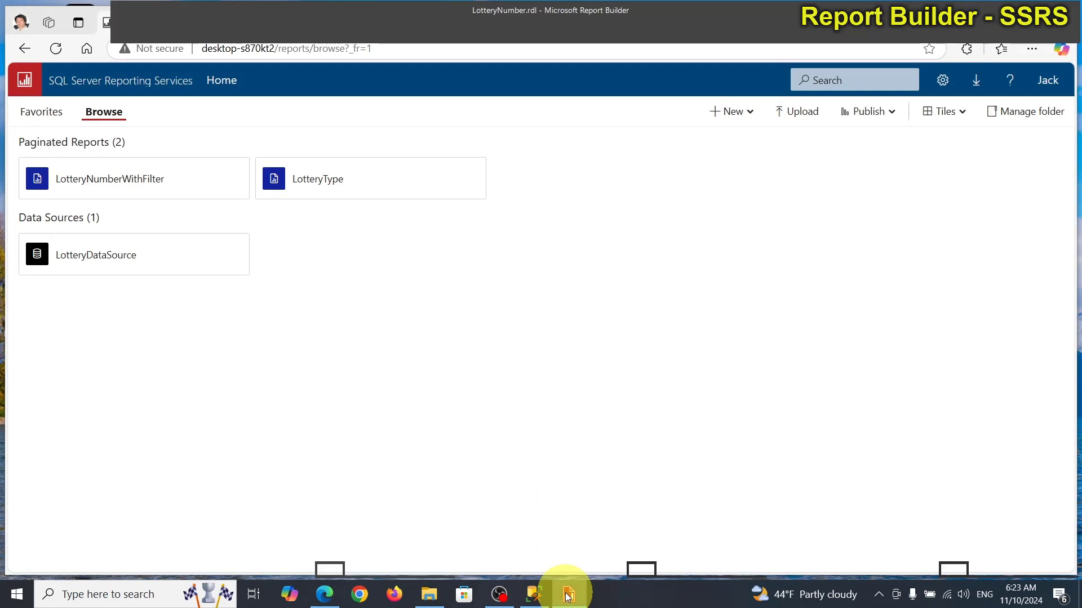
click(9, 33)
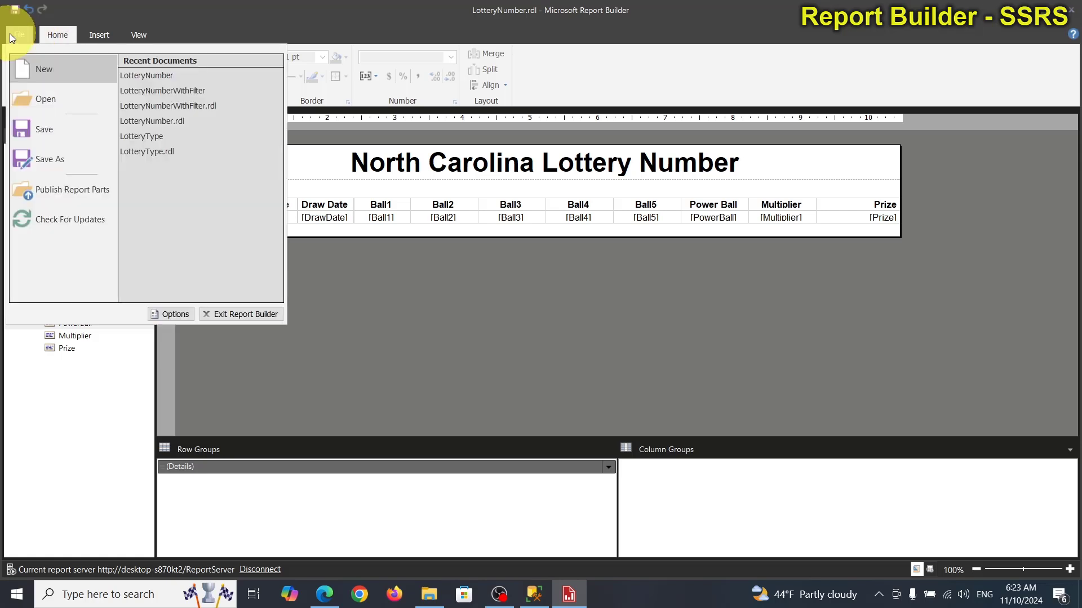
click(62, 160)
click(300, 181)
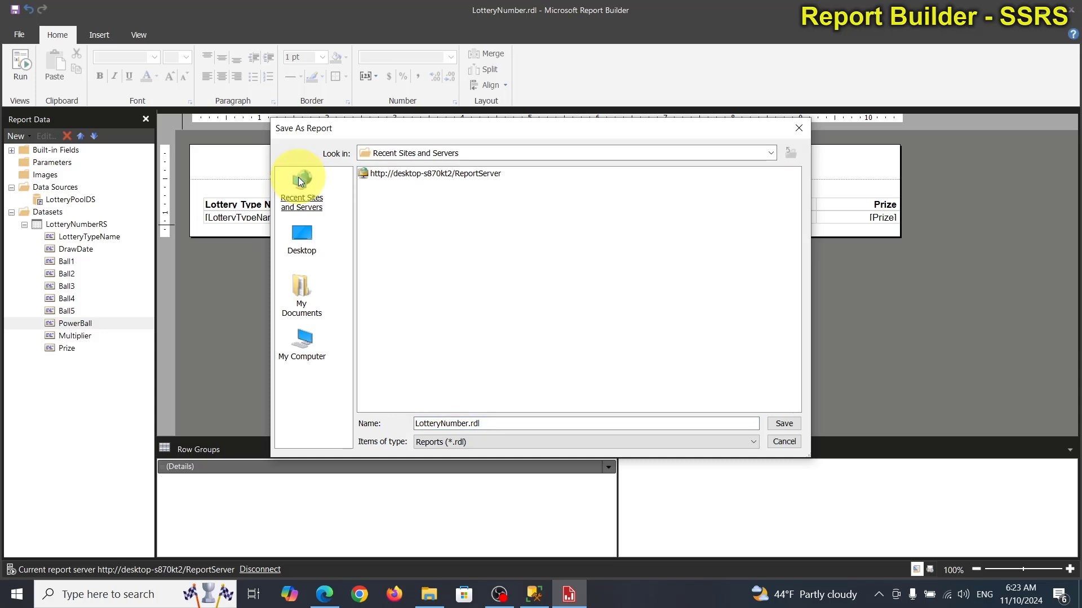
double_click(386, 174)
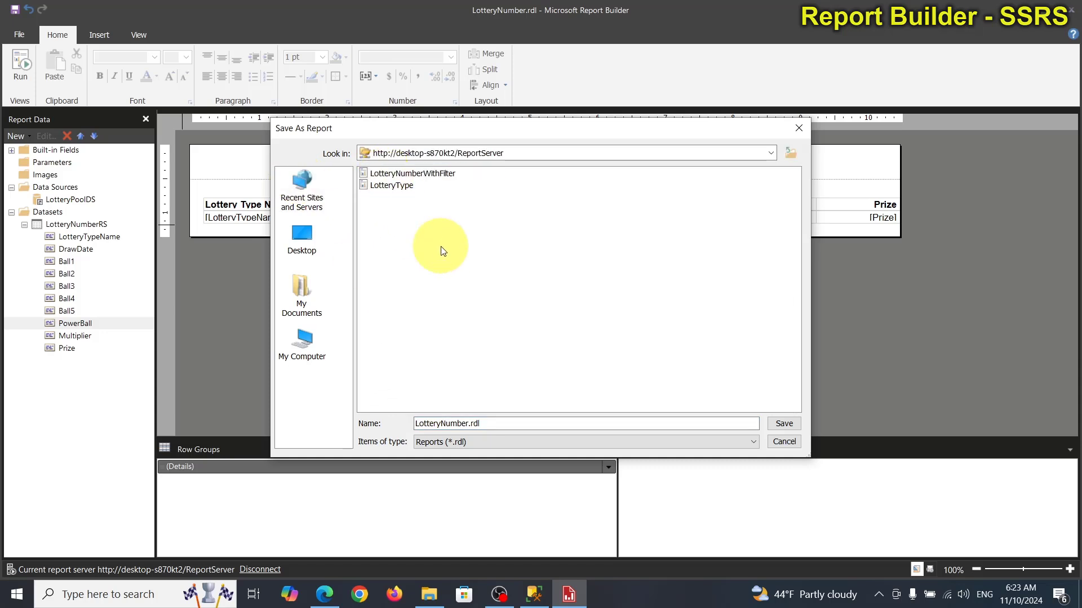
click(785, 420)
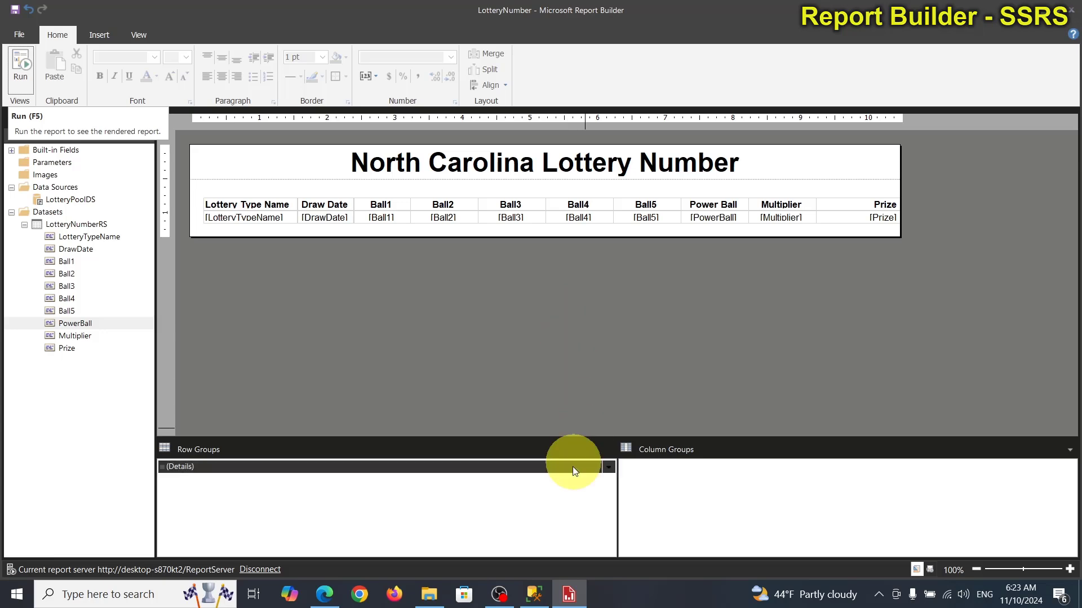
Step: Refresh the portal in Edge, open the published LotteryNumber report and scroll through its results
click(535, 594)
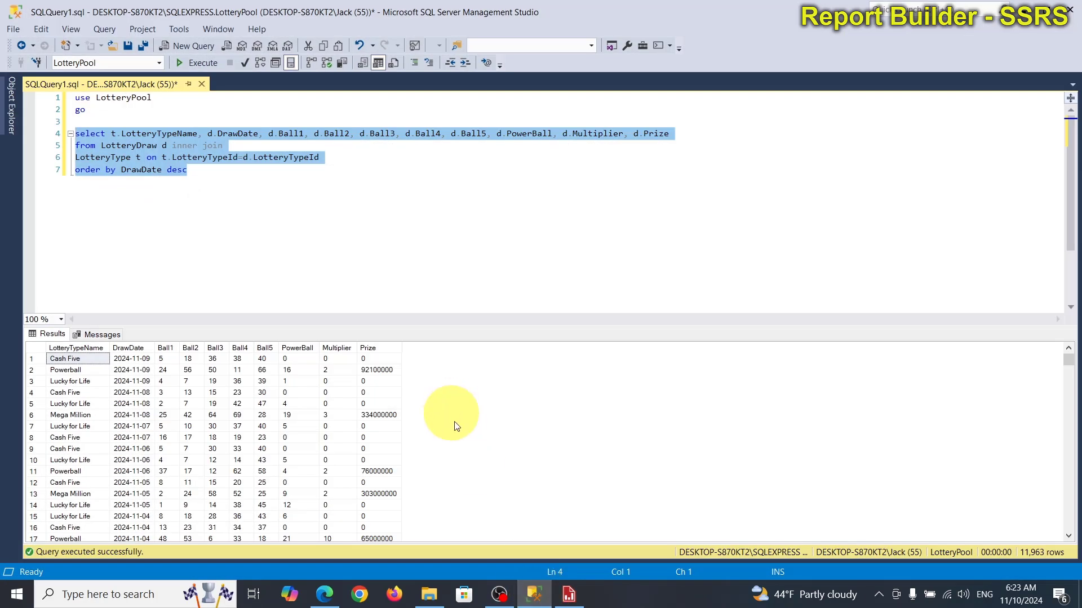
click(332, 596)
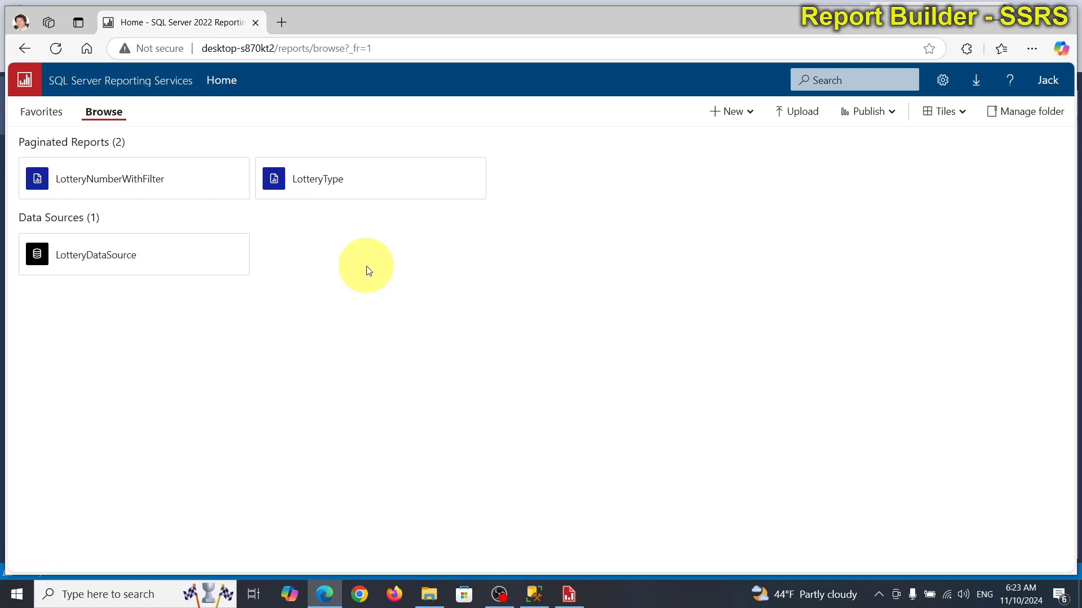
click(57, 49)
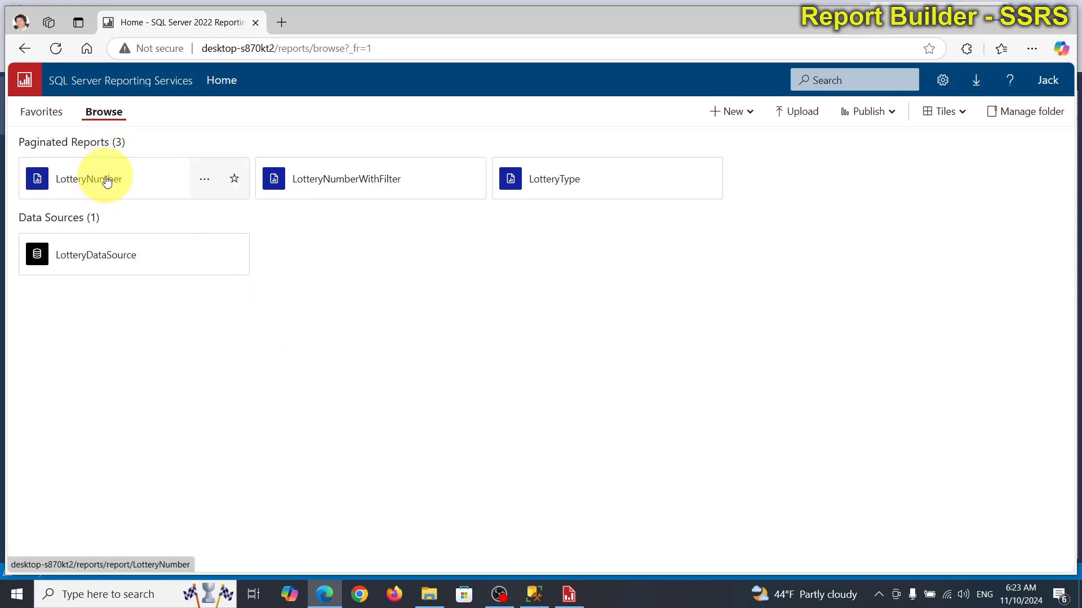
click(107, 180)
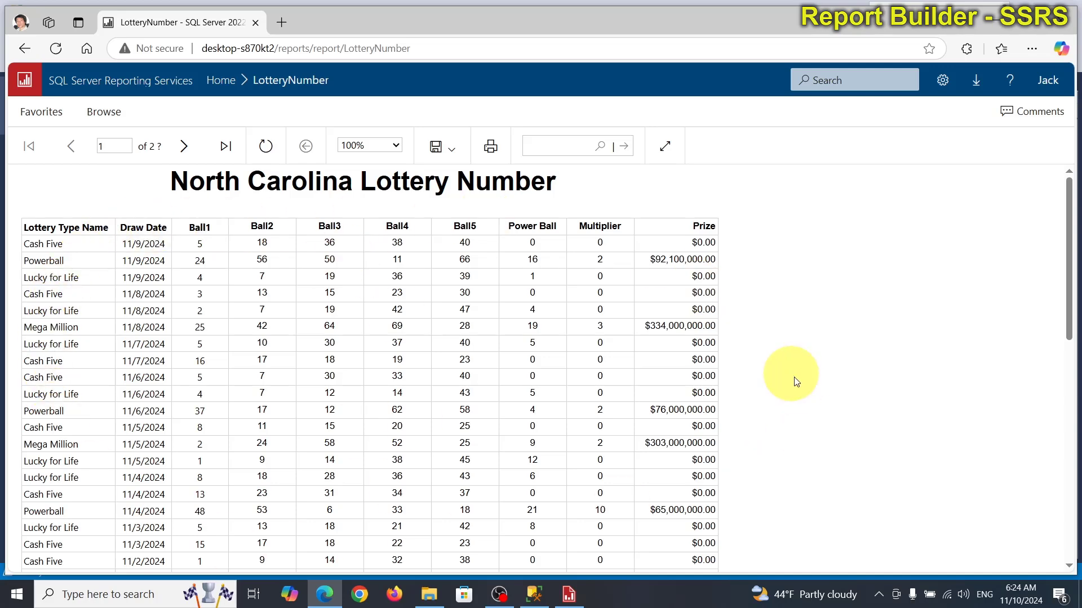
scroll(858, 429, down, 4)
scroll(861, 429, down, 6)
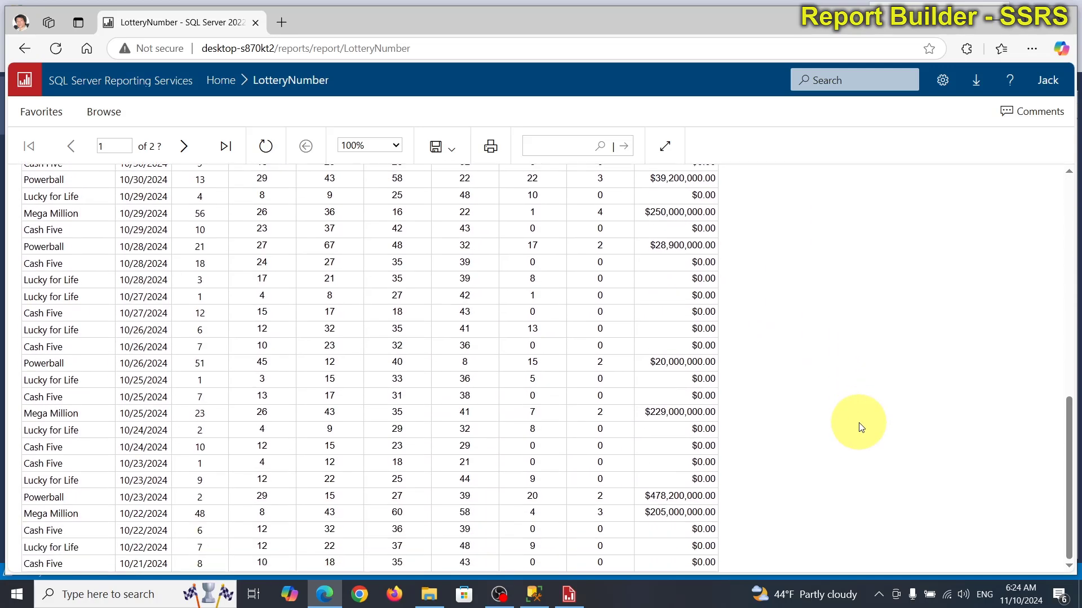
scroll(860, 429, up, 10)
scroll(860, 427, up, 1)
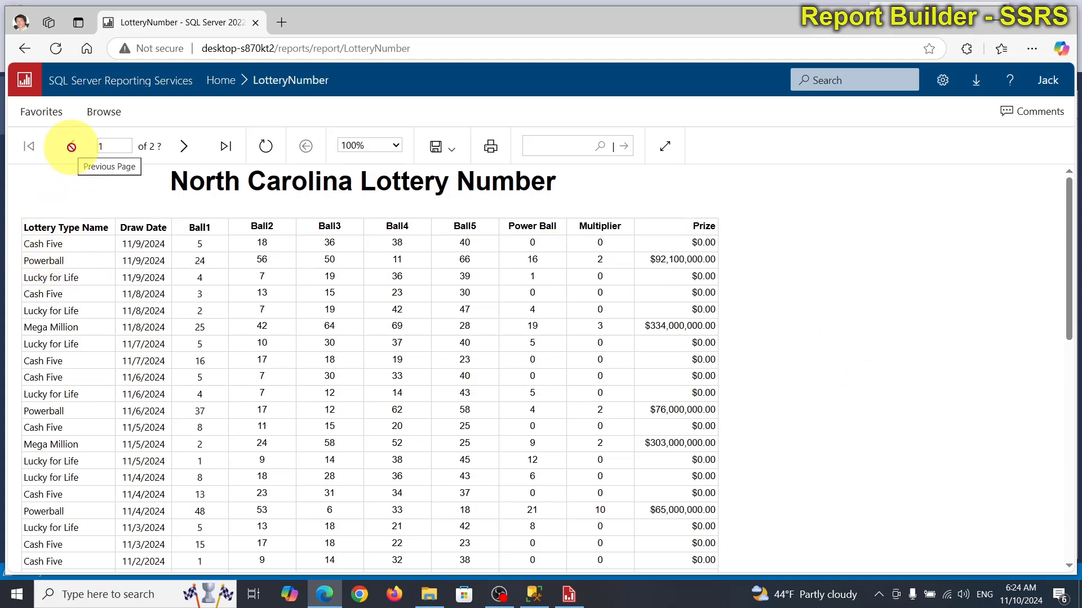
click(26, 50)
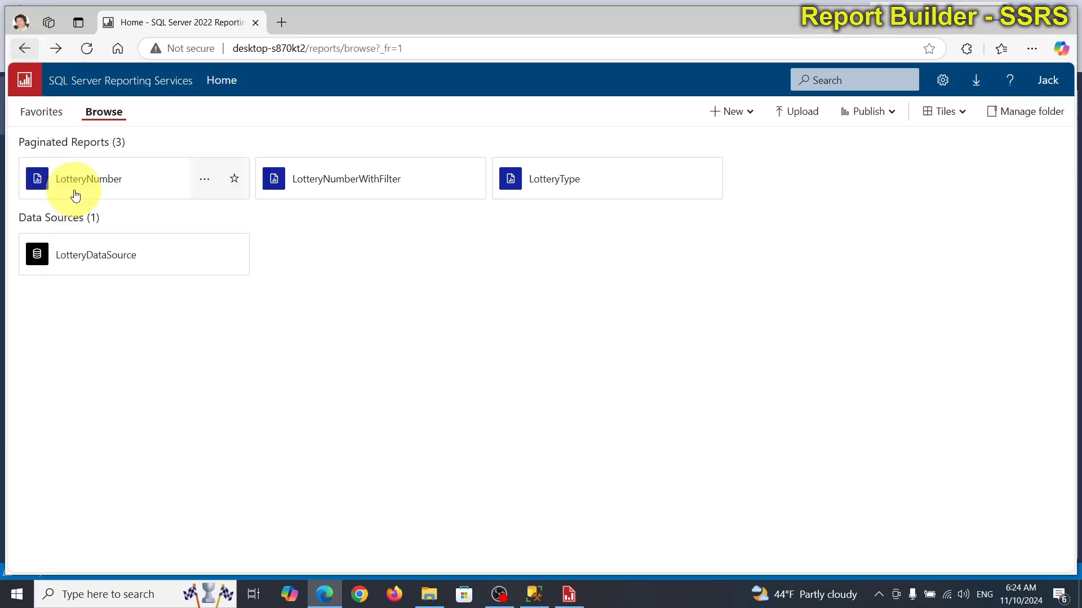
click(344, 182)
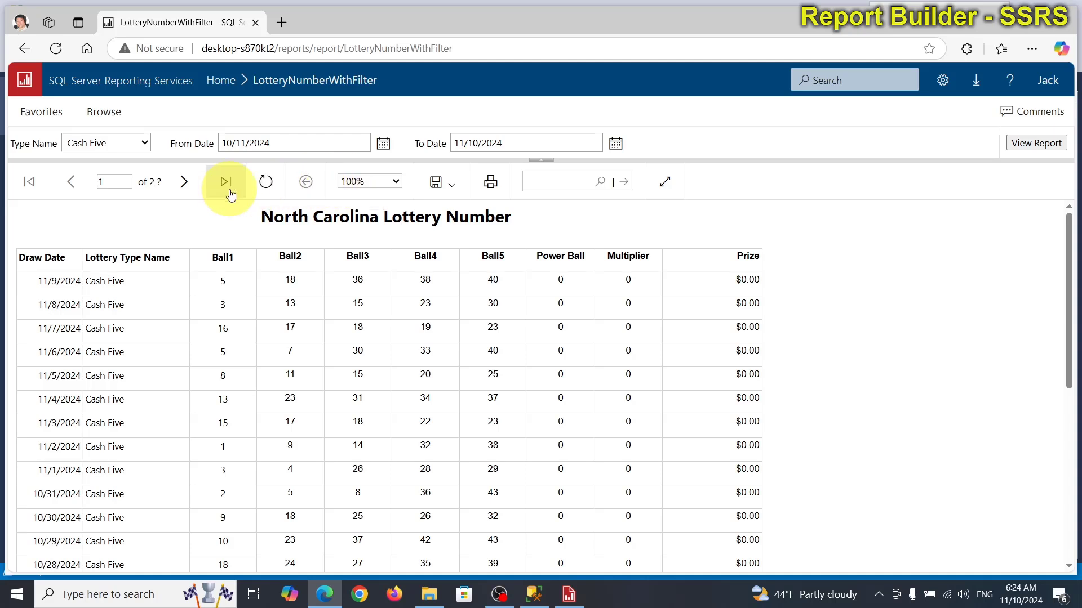
click(146, 144)
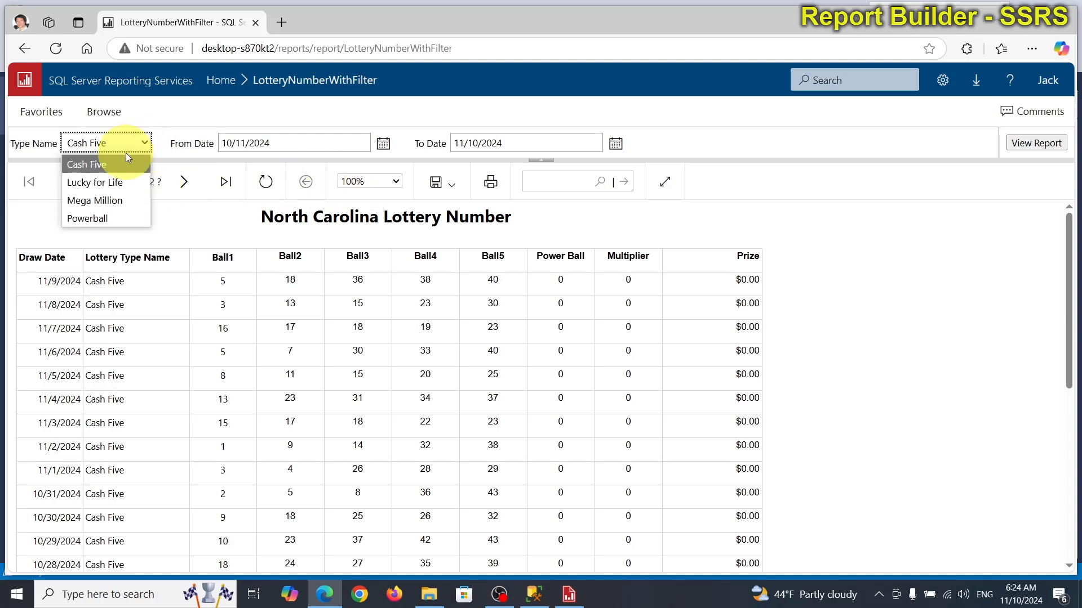
click(103, 182)
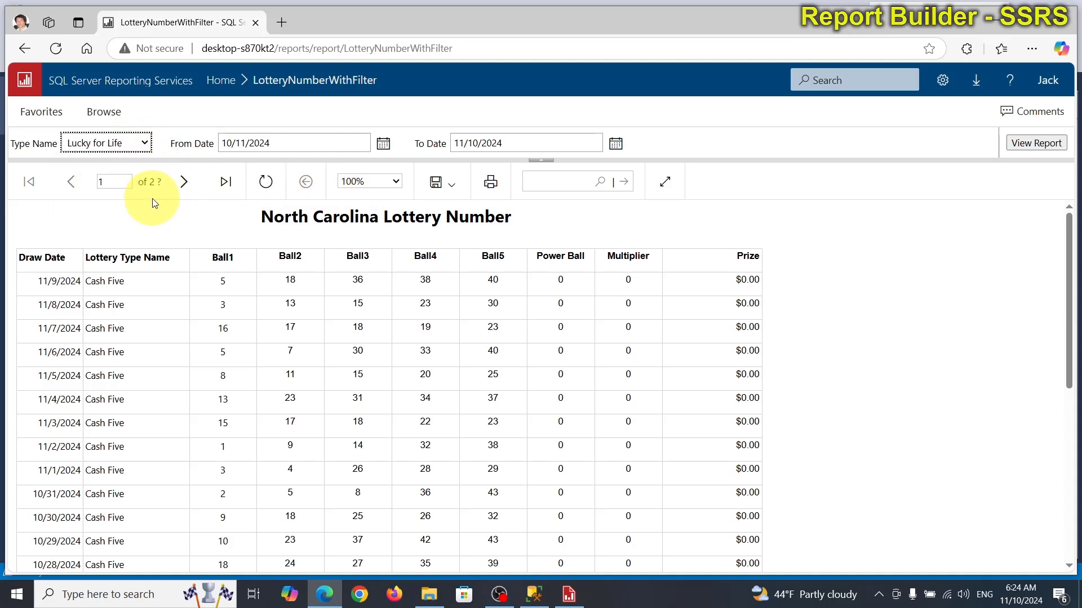
click(1036, 143)
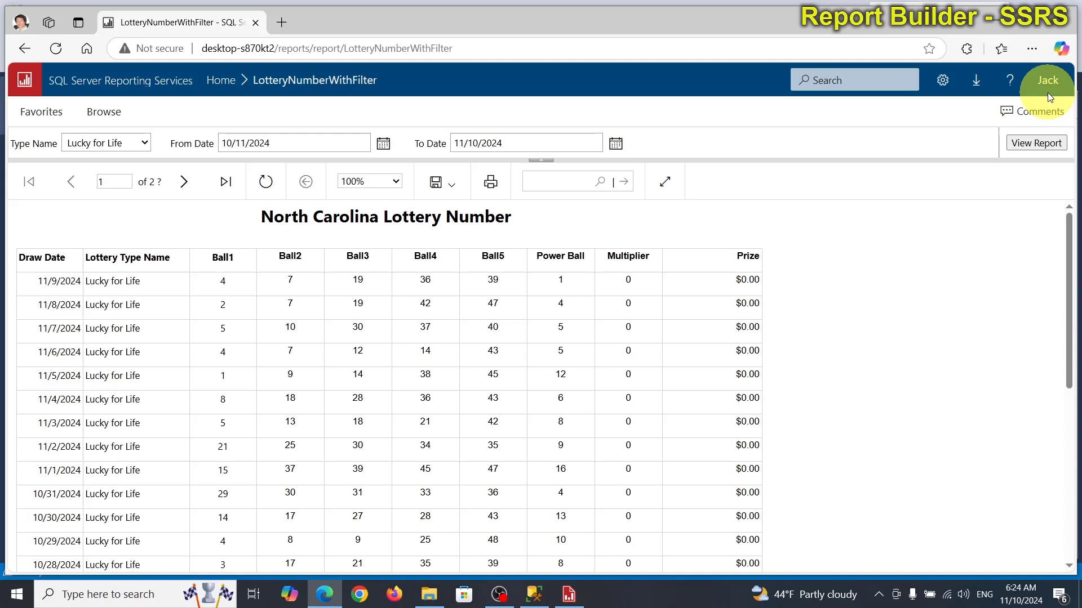
Step: Delete the LotteryNumberWithFilter report from the portal's report list
click(35, 46)
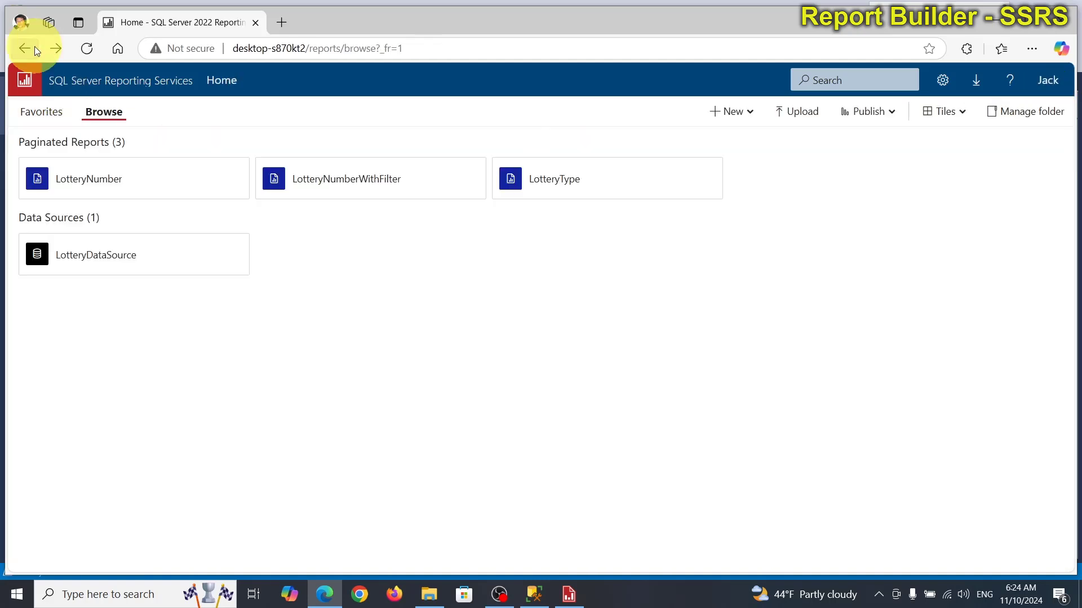
mouse_move(290, 183)
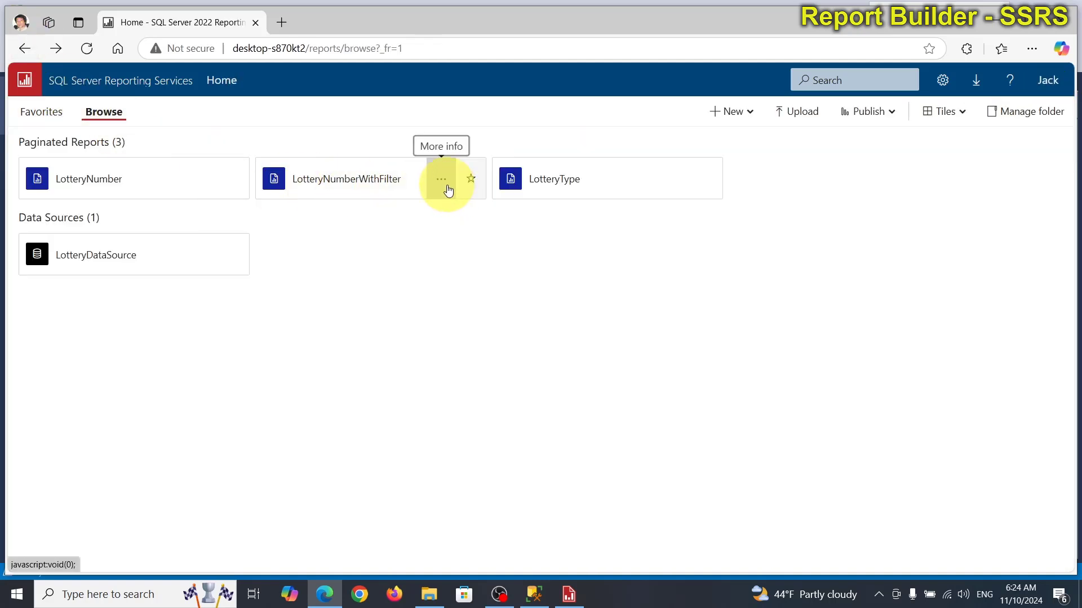
click(448, 189)
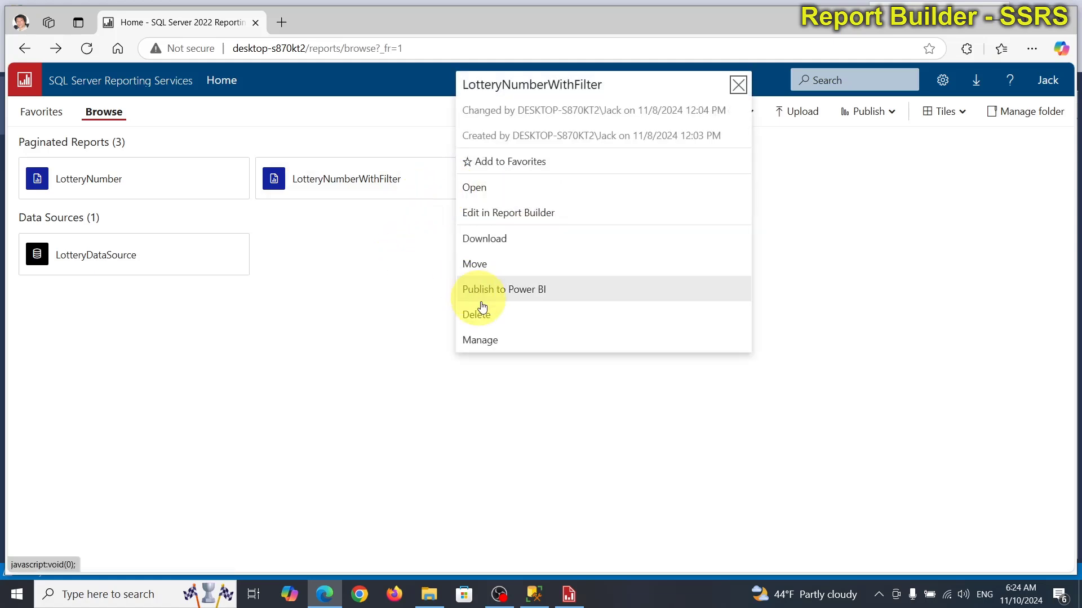
click(490, 319)
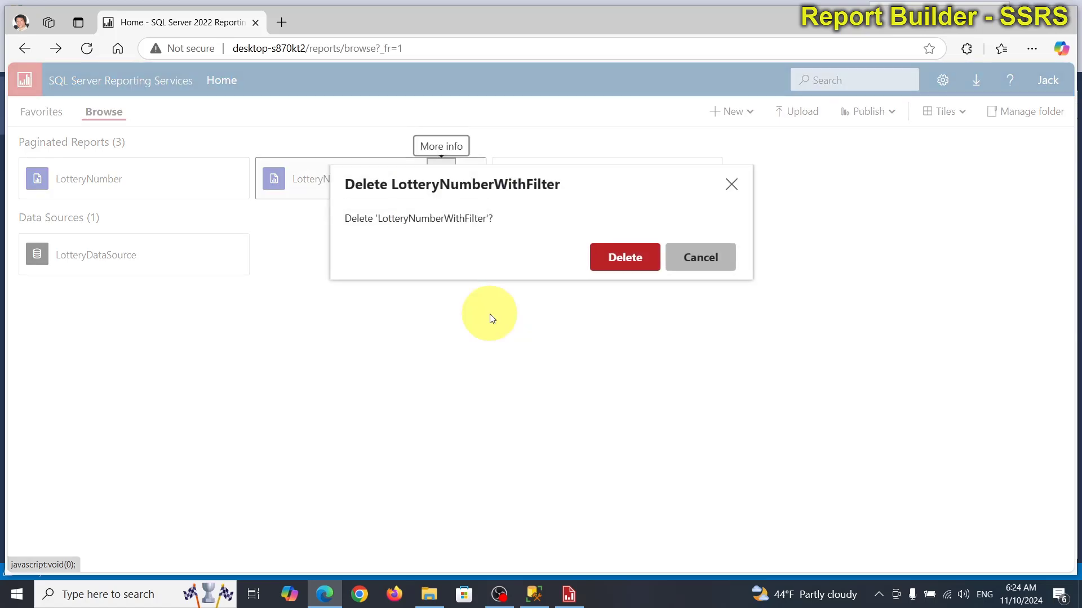
click(625, 257)
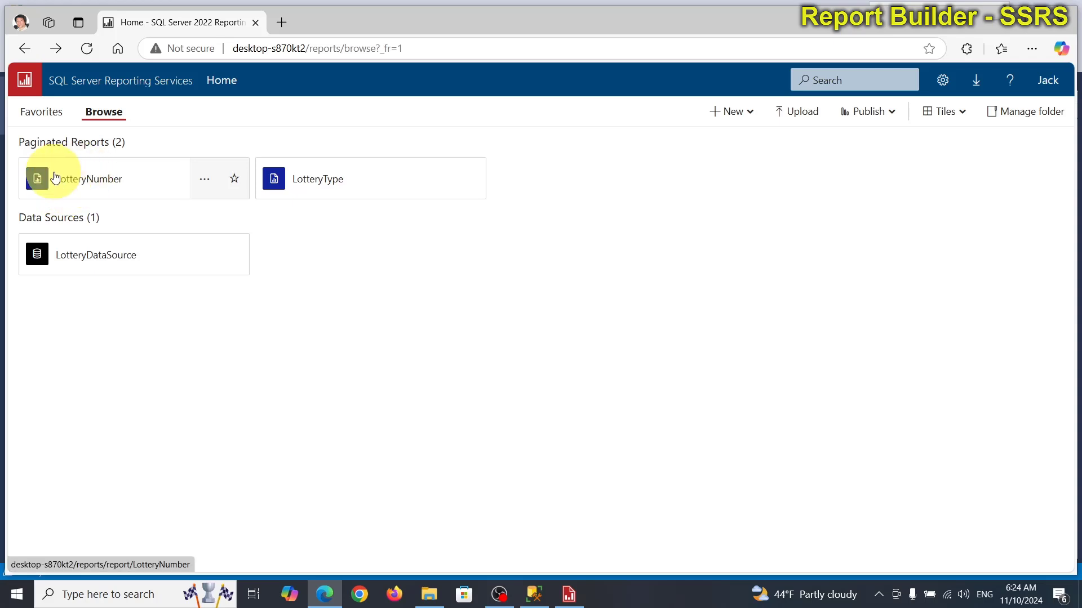
Step: View the remaining LotteryNumber report, go back to the list, and close Edge
click(119, 192)
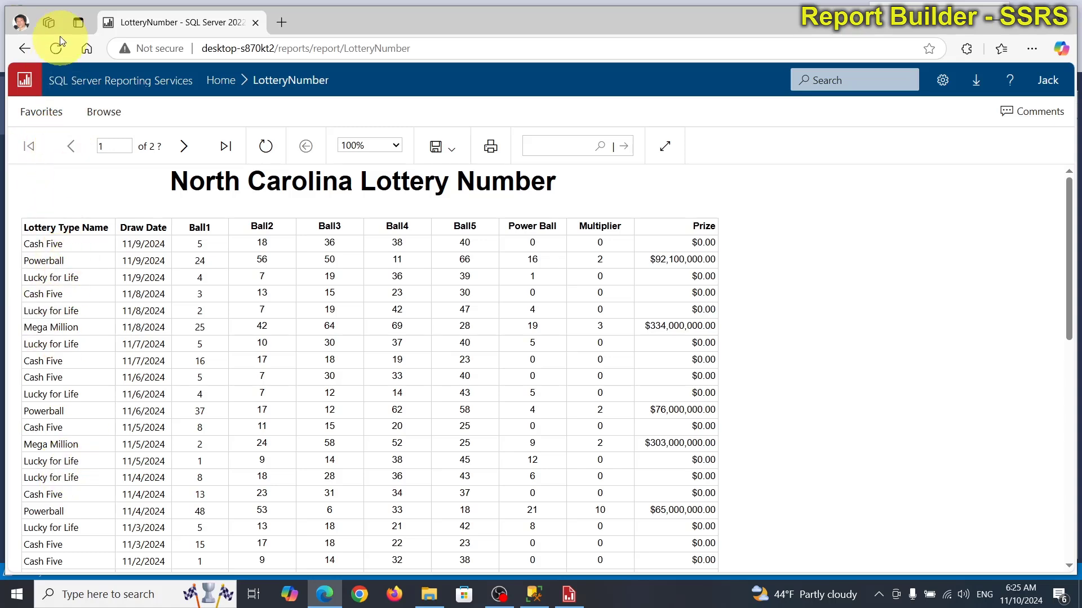
click(18, 46)
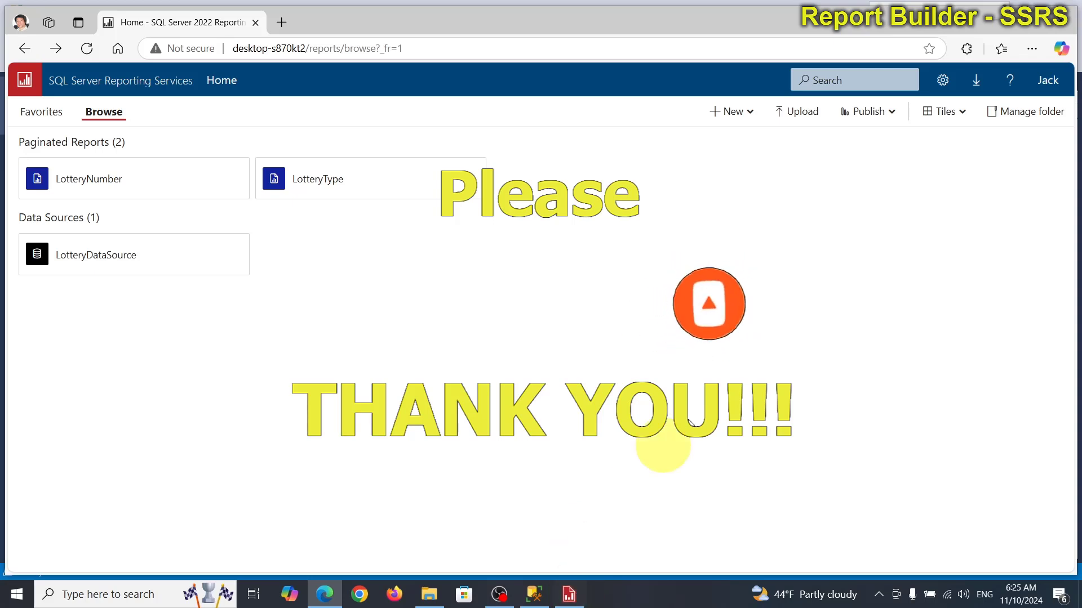
click(1061, 22)
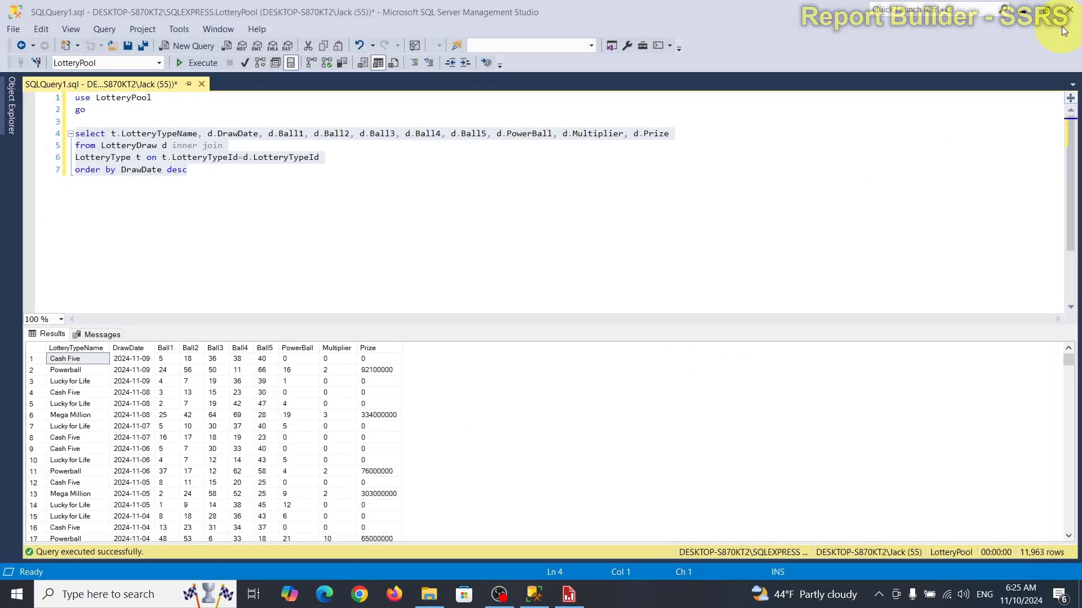